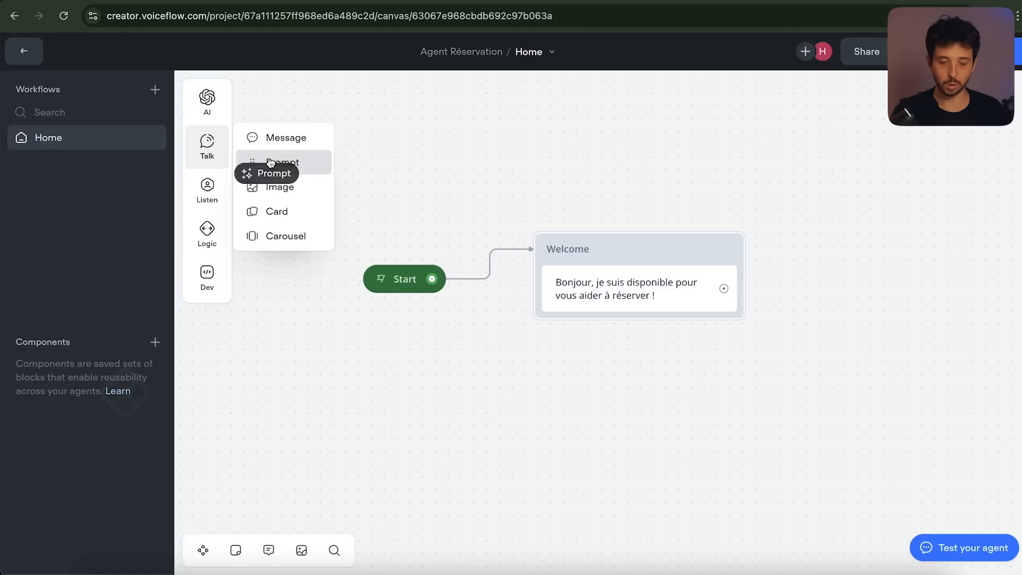
# Open the voiceflow.com homepage in the browser
pyautogui.moveTo(273, 169); pyautogui.dragTo(609, 326)
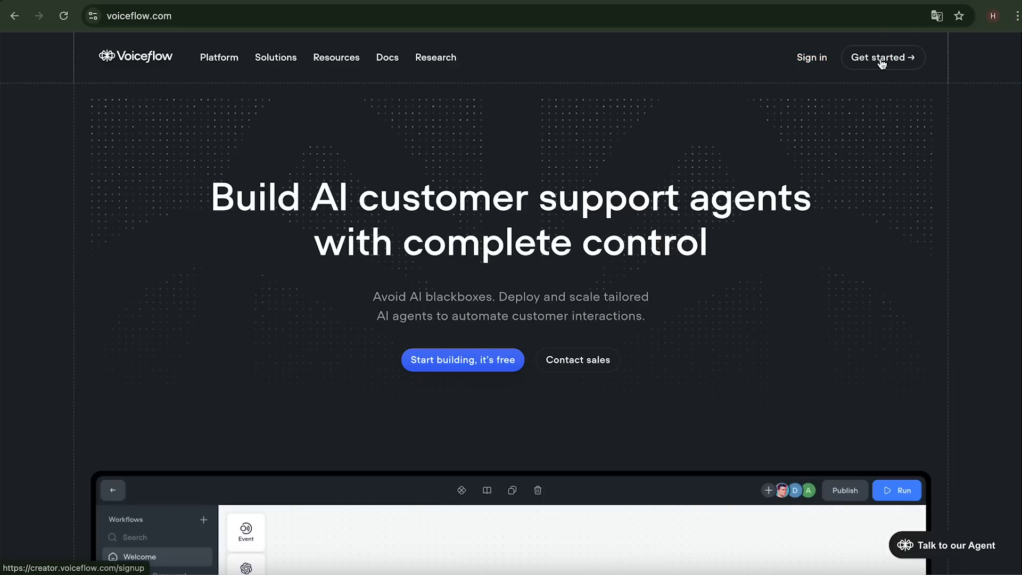
# Sign in to Voiceflow and start a New Agent from the All Agents page
pyautogui.click(807, 61)
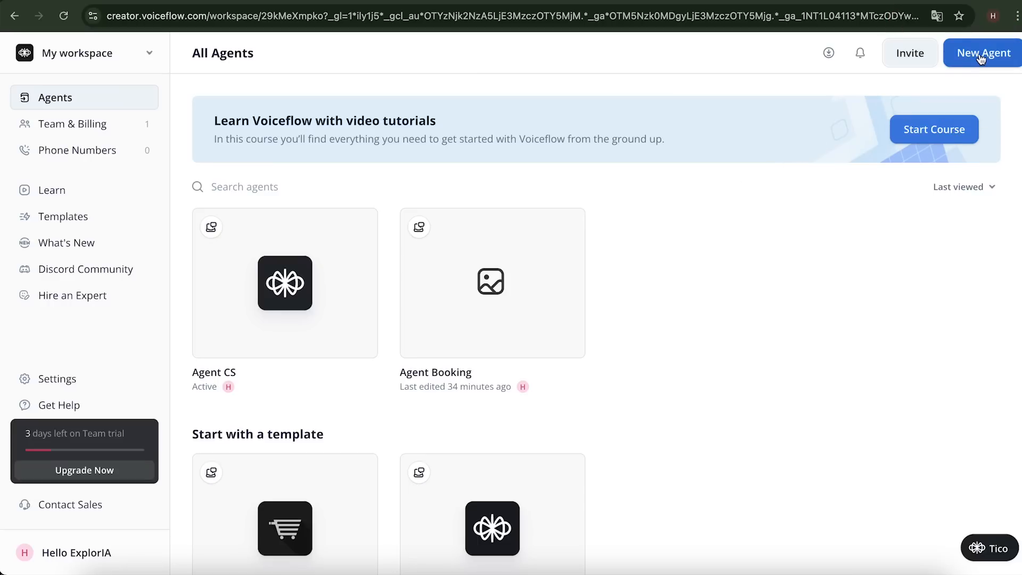
pyautogui.click(981, 56)
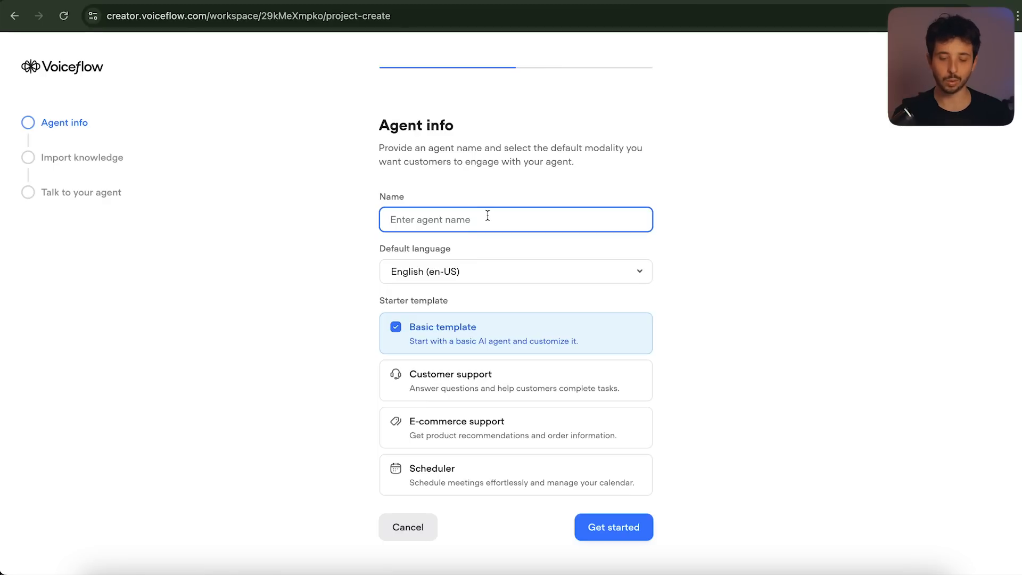
# Name the agent 'Agent Réservation', choose French (fr-FR), keep the Basic template, and continue
pyautogui.write('Agent Réservation')
pyautogui.click(509, 273)
pyautogui.write('fr')
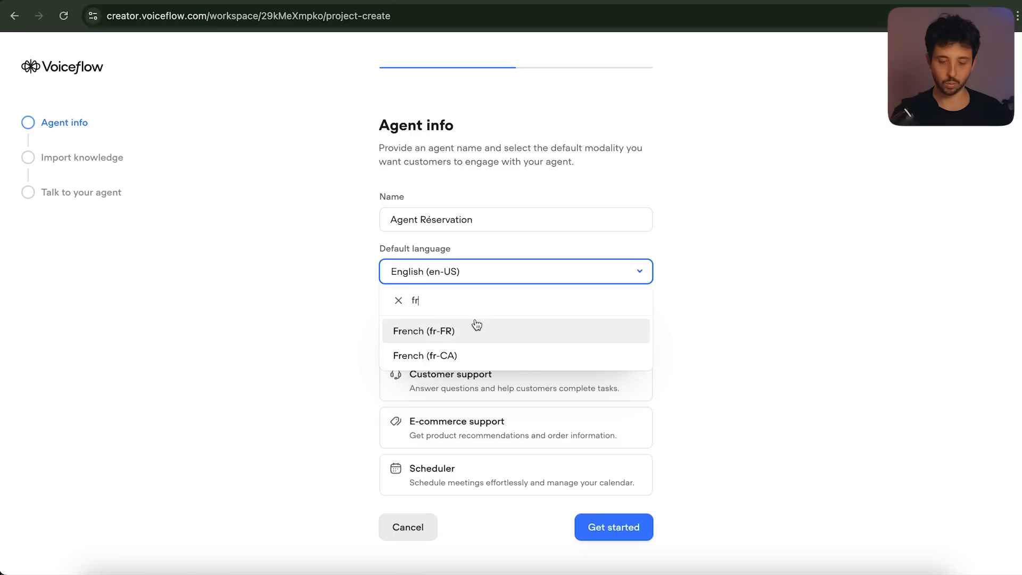
pyautogui.click(466, 340)
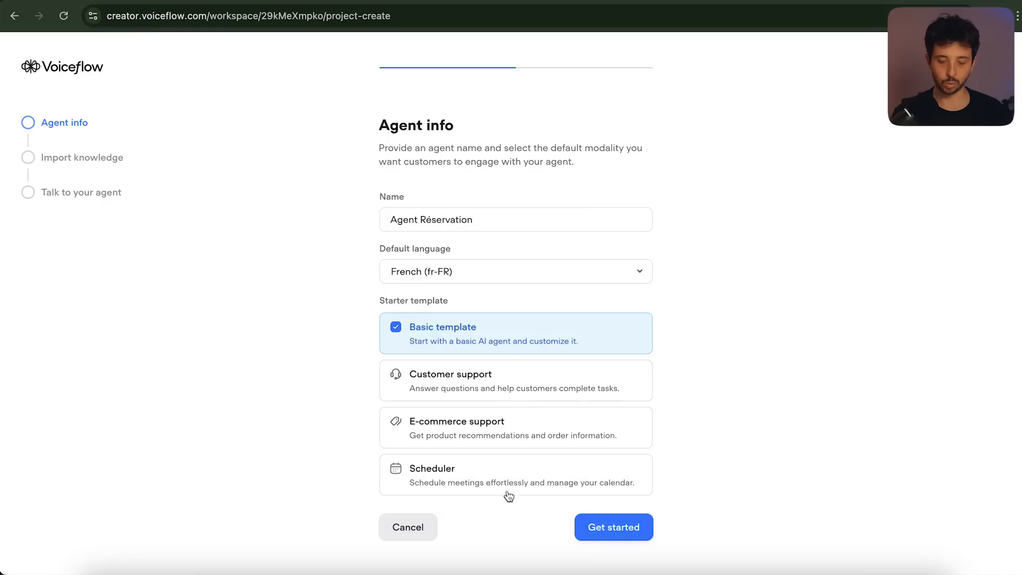
pyautogui.click(625, 531)
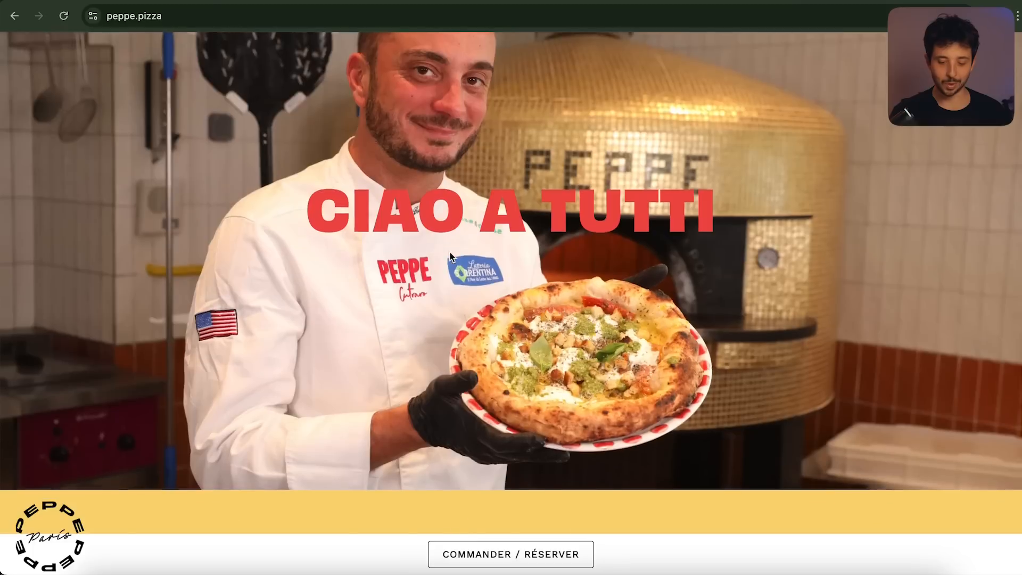
# Paste the peppe.pizza address as the webpage URL and import it as knowledge
pyautogui.scroll(-5, 449, 252)
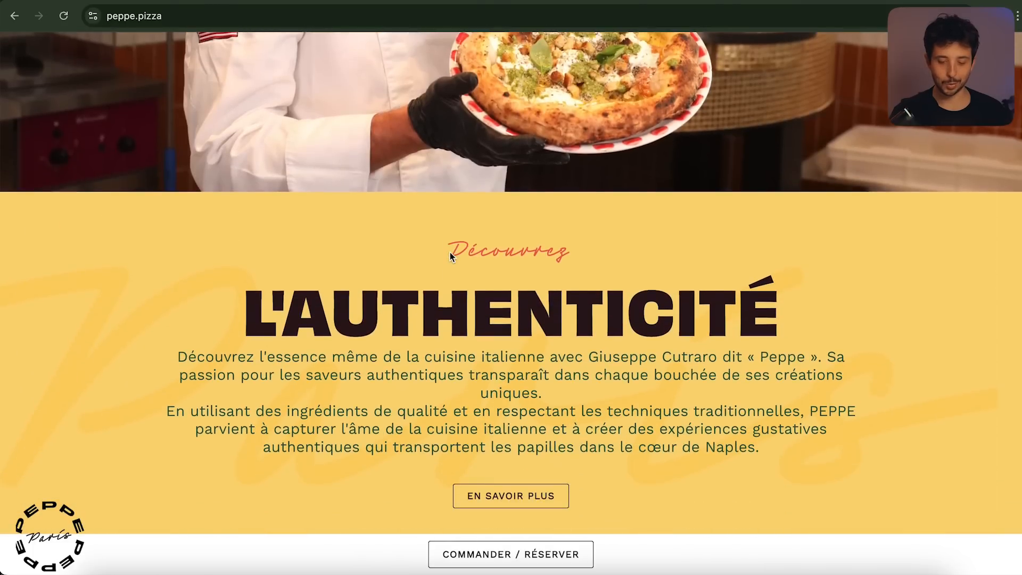
pyautogui.scroll(10, 449, 251)
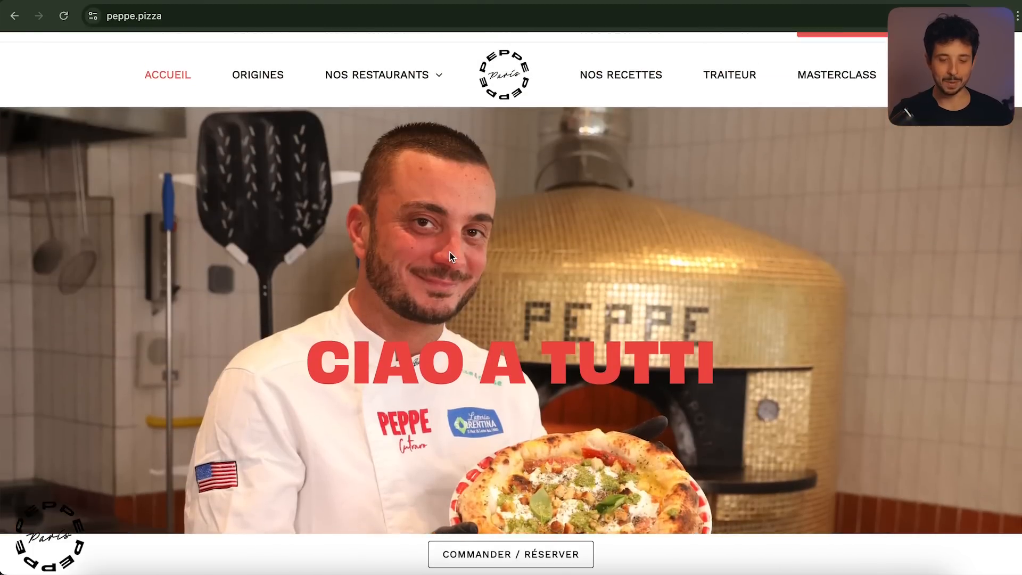
pyautogui.scroll(1, 449, 252)
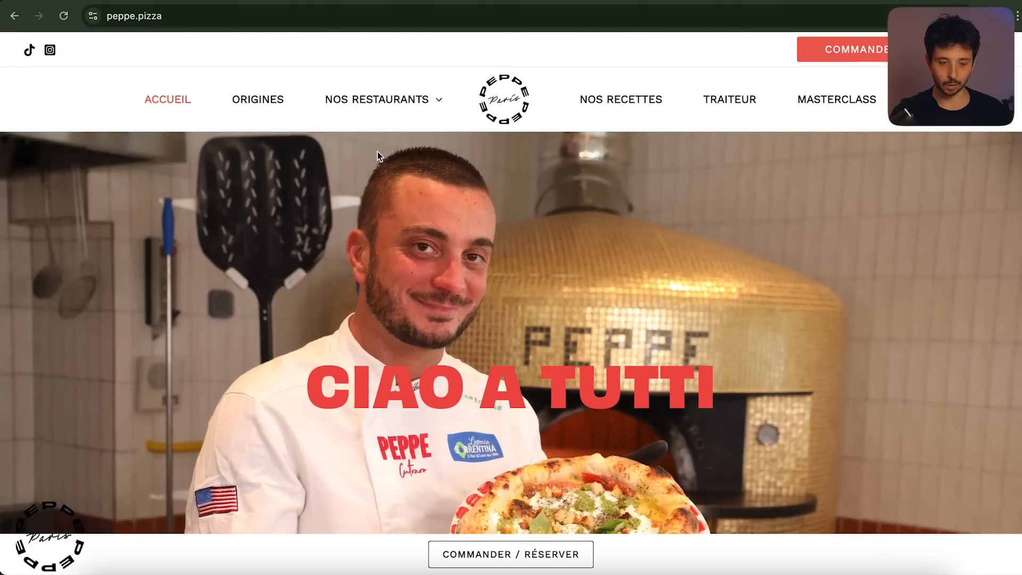
pyautogui.click(282, 18)
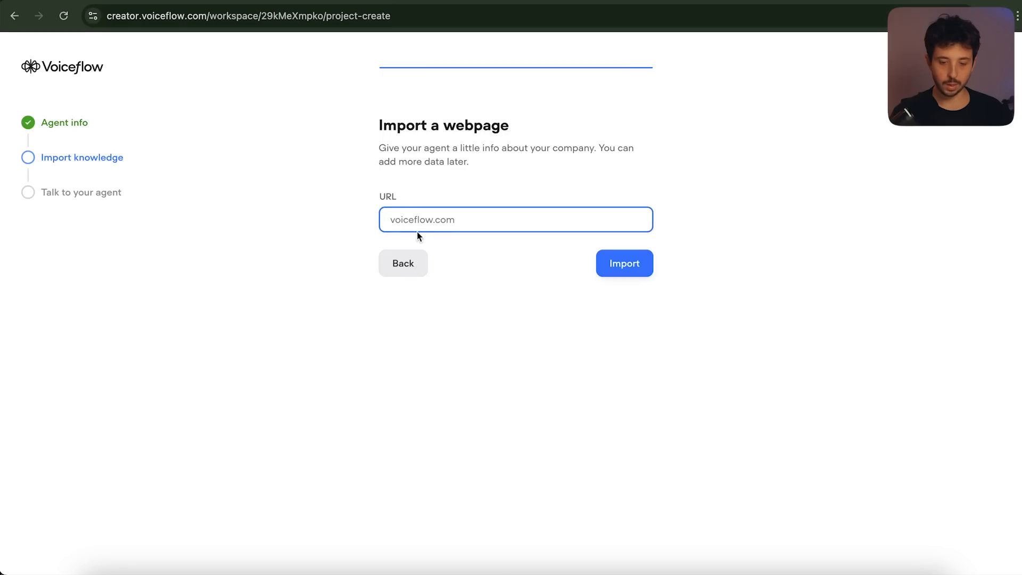
pyautogui.write('https://peppe.pizza/')
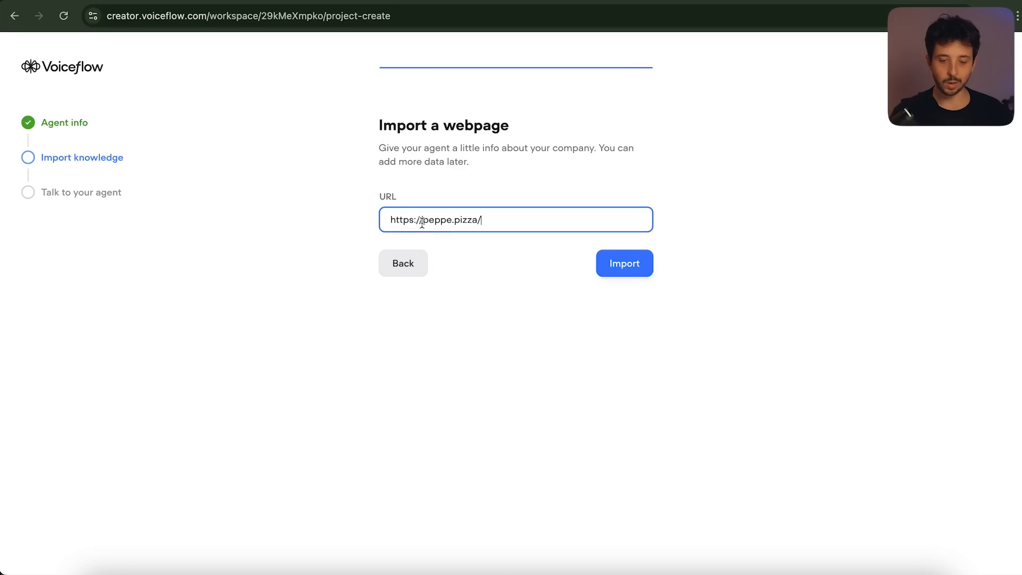
pyautogui.click(621, 273)
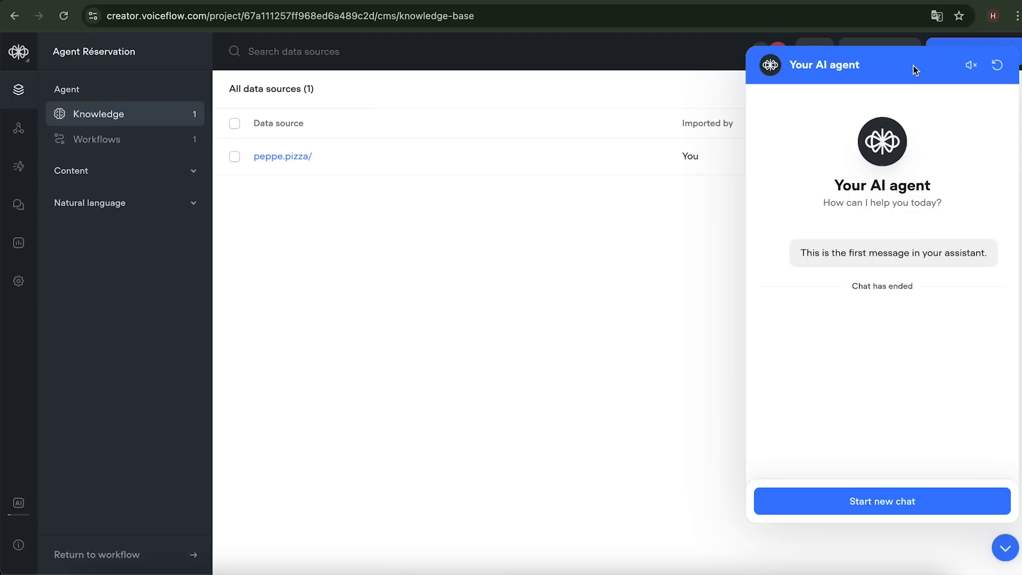
# Close the test chat and open the imported peppe.pizza/ data source
pyautogui.click(1005, 547)
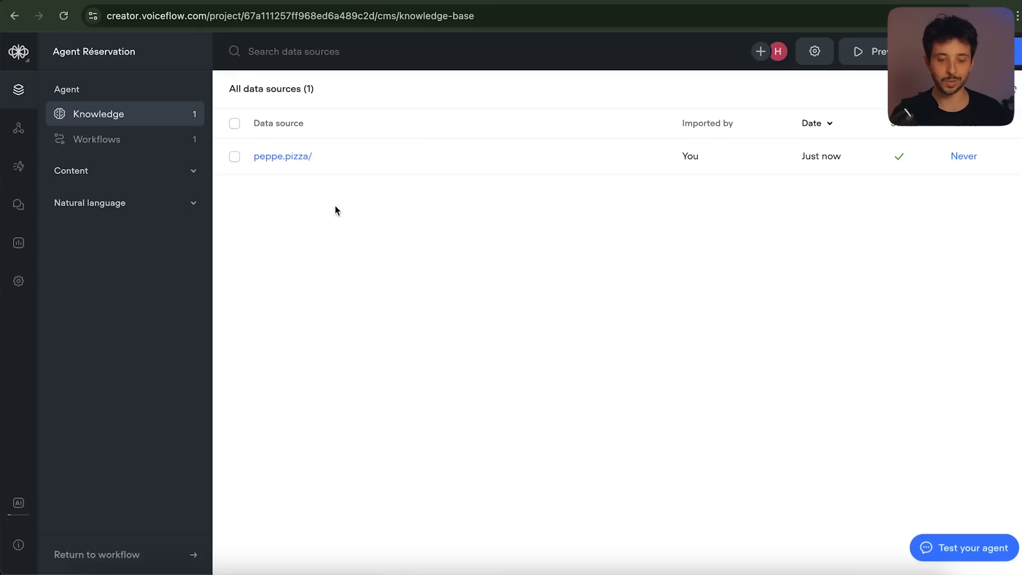
pyautogui.click(295, 157)
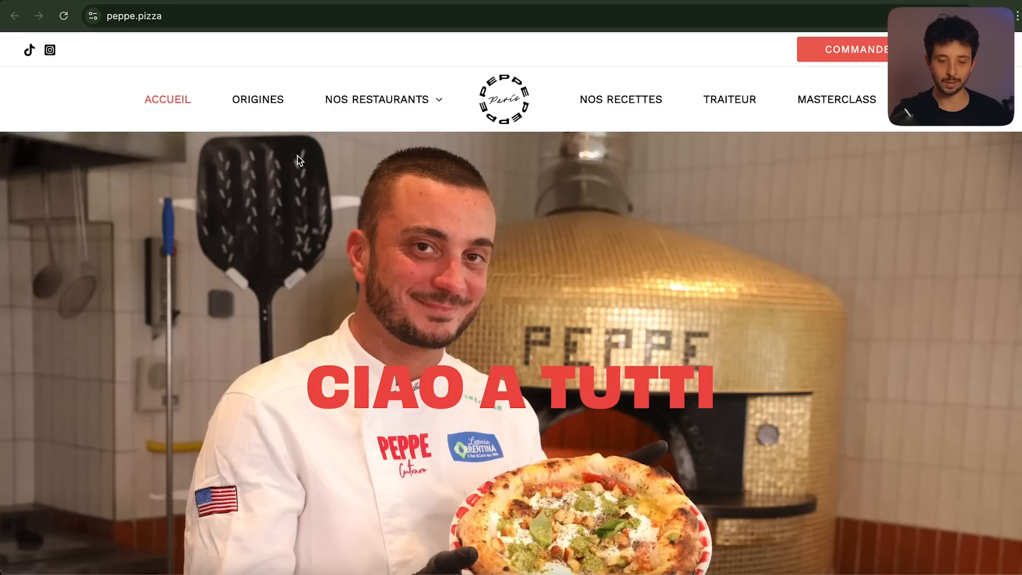
pyautogui.click(164, 0)
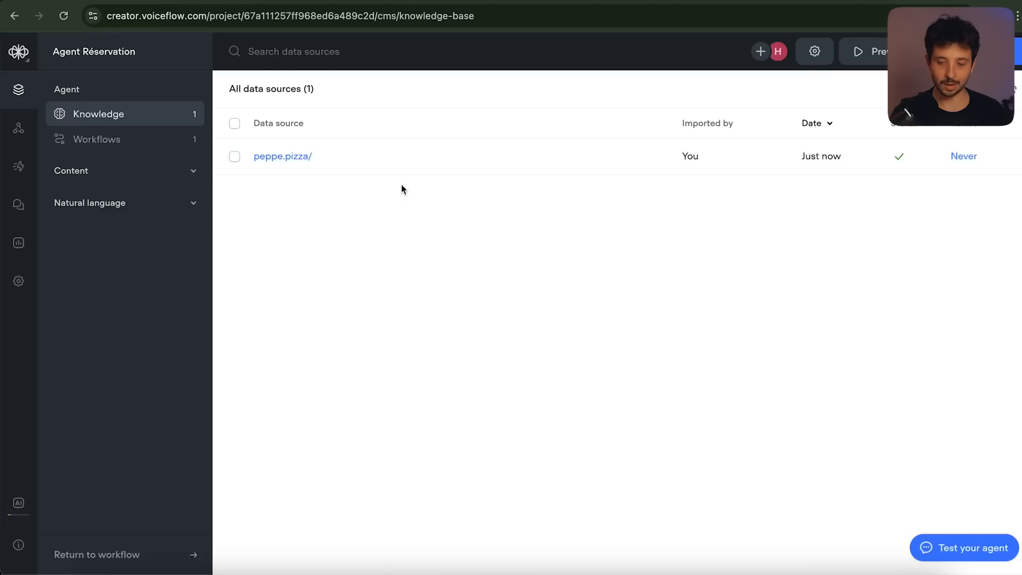
# Review peppe.pizza's extracted chunks, including the 2019-2020 award mention, then close the panel
pyautogui.click(897, 159)
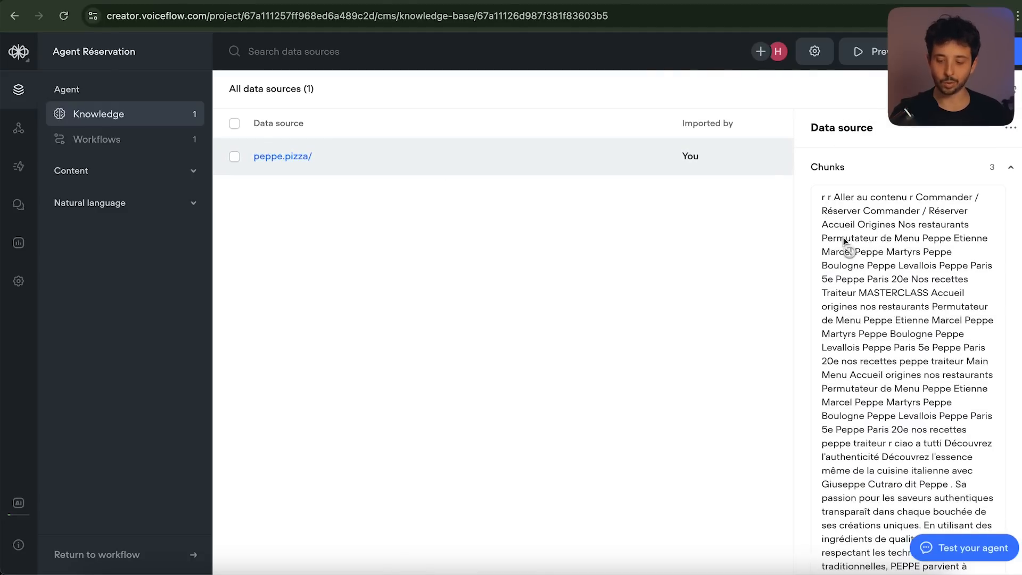
pyautogui.scroll(-10, 843, 237)
pyautogui.scroll(-8, 843, 237)
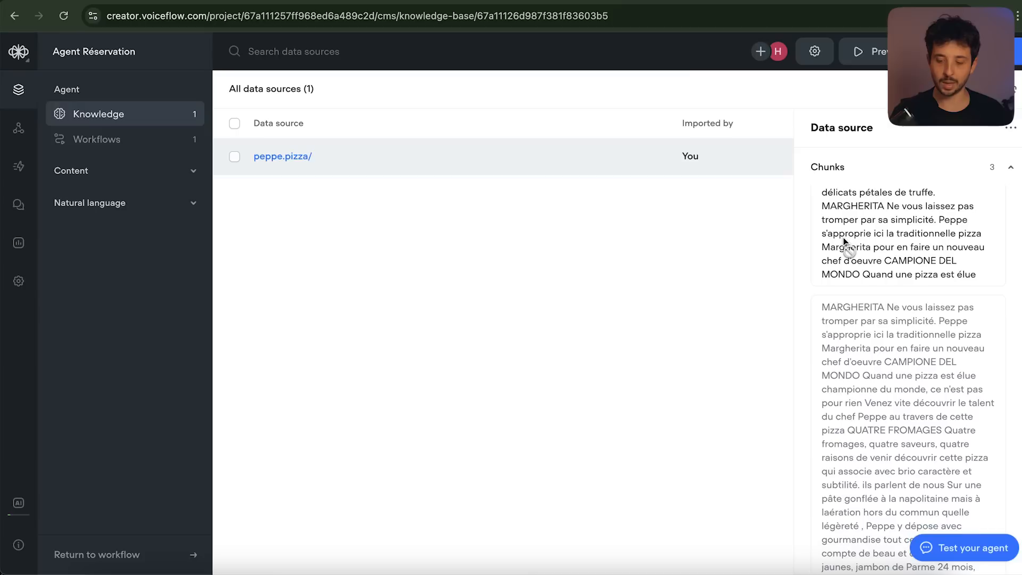
pyautogui.scroll(4, 899, 266)
pyautogui.scroll(7, 900, 269)
pyautogui.moveTo(821, 247); pyautogui.dragTo(912, 318)
pyautogui.click(870, 302)
pyautogui.click(911, 318)
pyautogui.moveTo(823, 330); pyautogui.dragTo(869, 347)
pyautogui.click(855, 342)
pyautogui.scroll(-10, 869, 347)
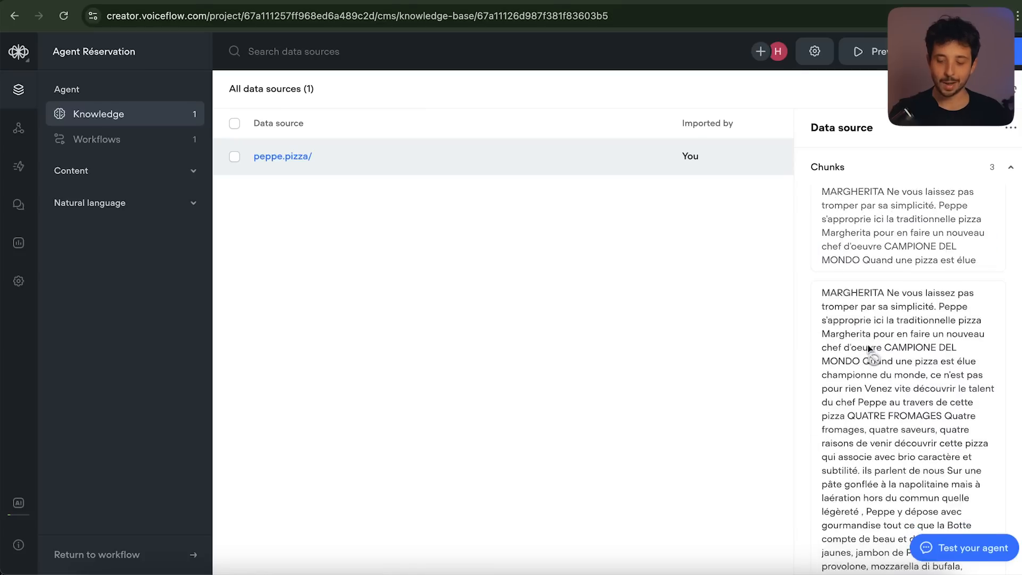
pyautogui.scroll(-5, 869, 348)
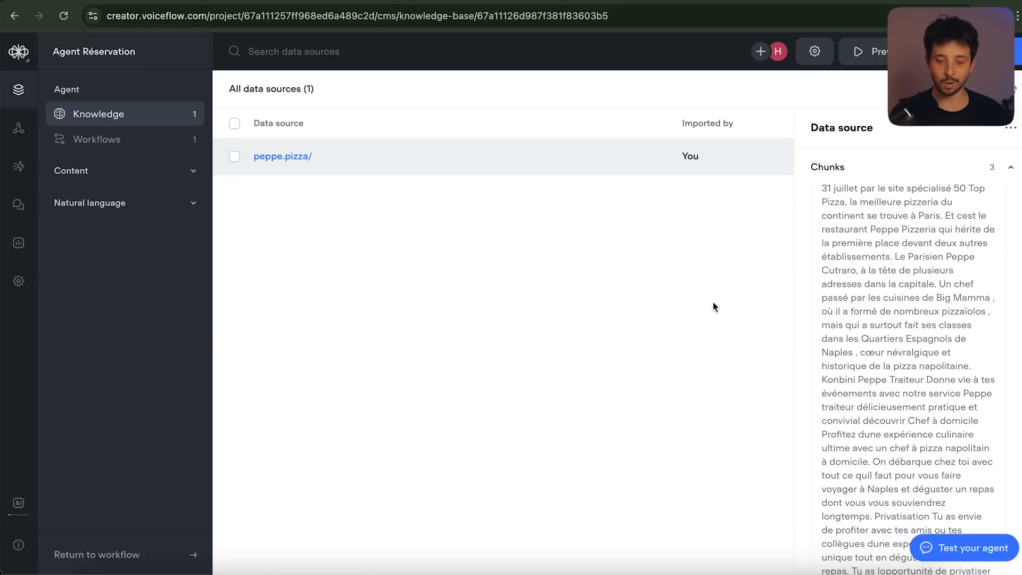
pyautogui.click(700, 294)
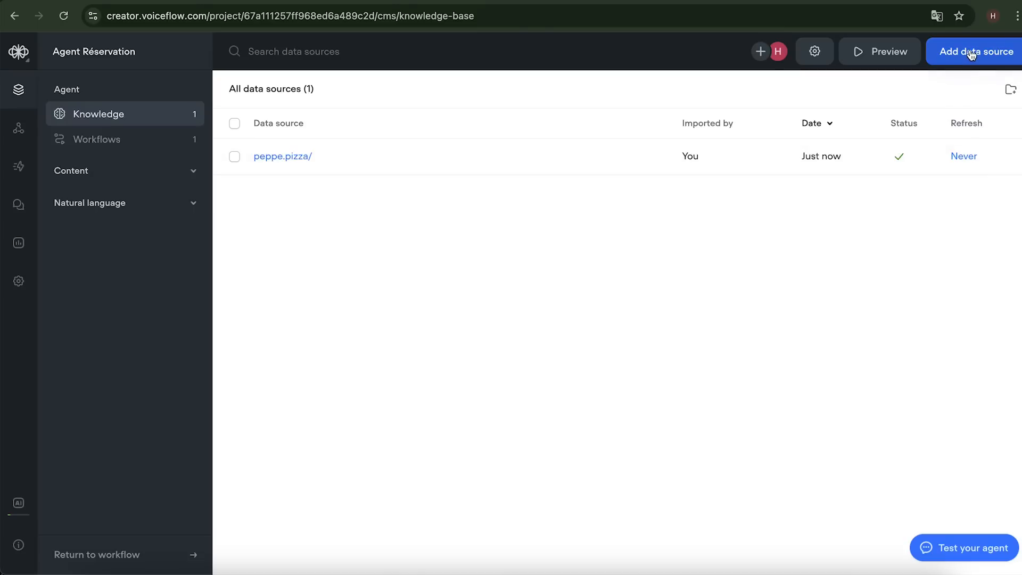
# Add a sitemap source using the peppe.pizza address and fetch its listed pages
pyautogui.click(974, 62)
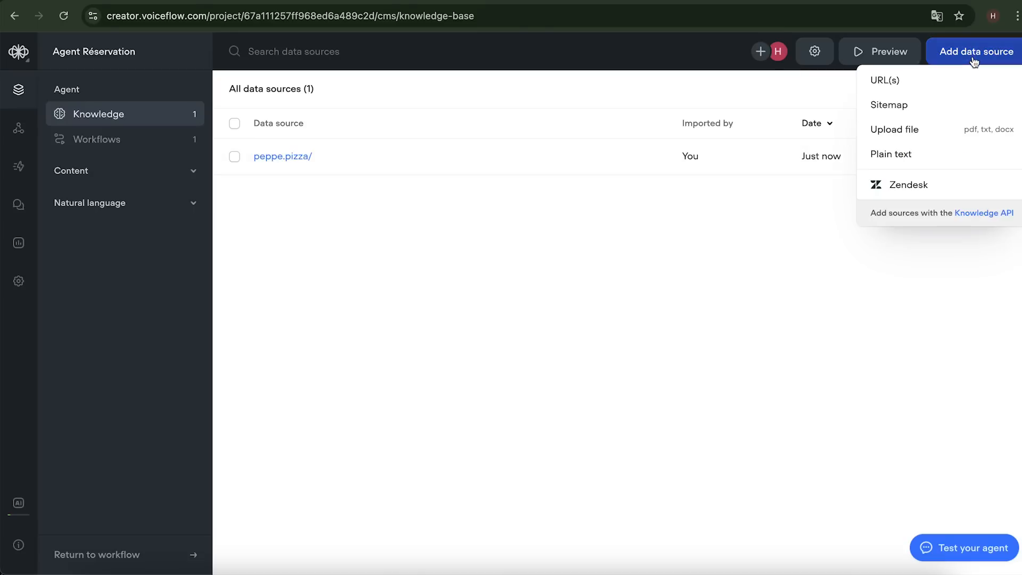
pyautogui.click(901, 106)
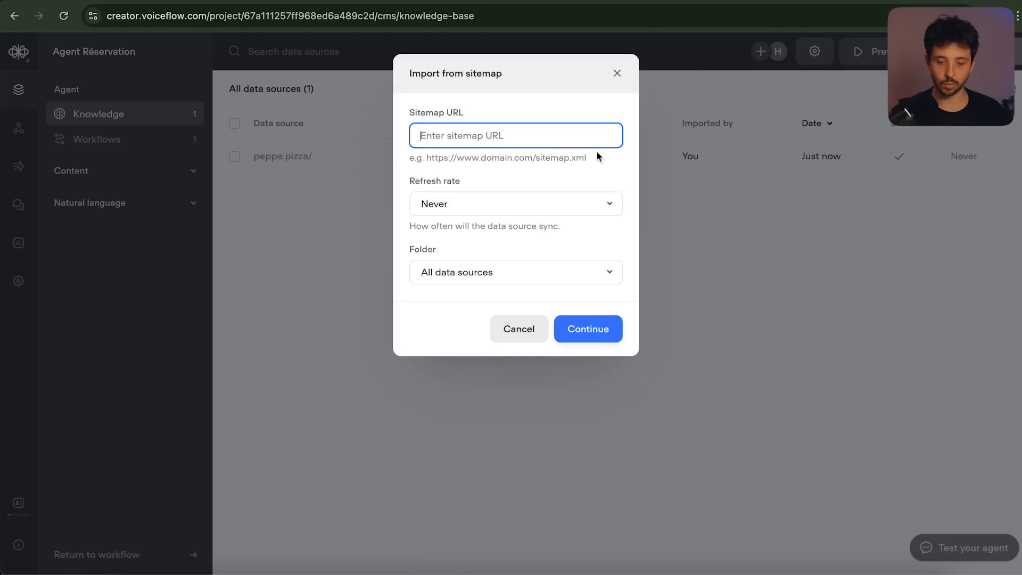
pyautogui.write('https://peppe.pizza/')
pyautogui.moveTo(531, 137); pyautogui.dragTo(365, 135)
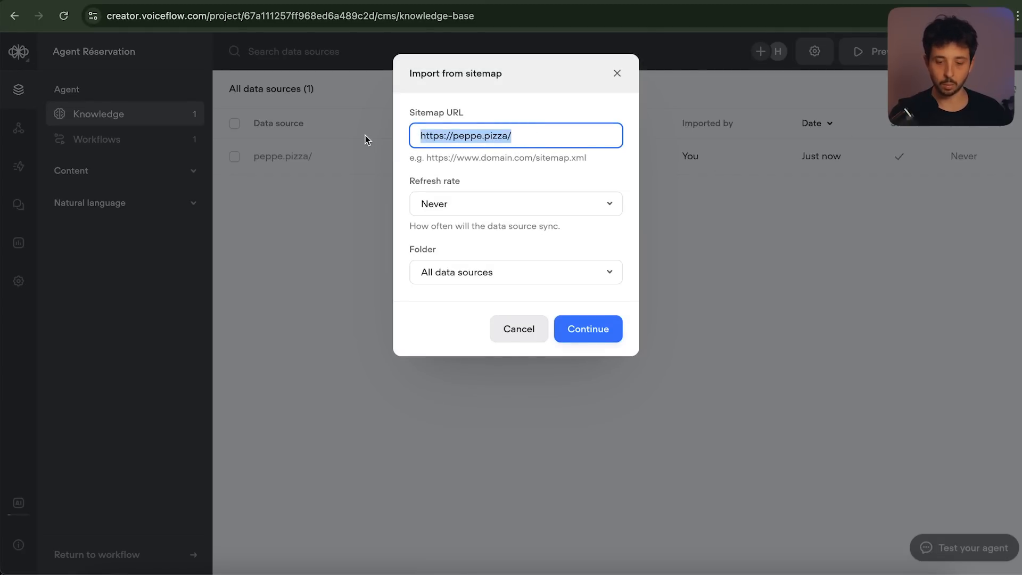
pyautogui.click(550, 135)
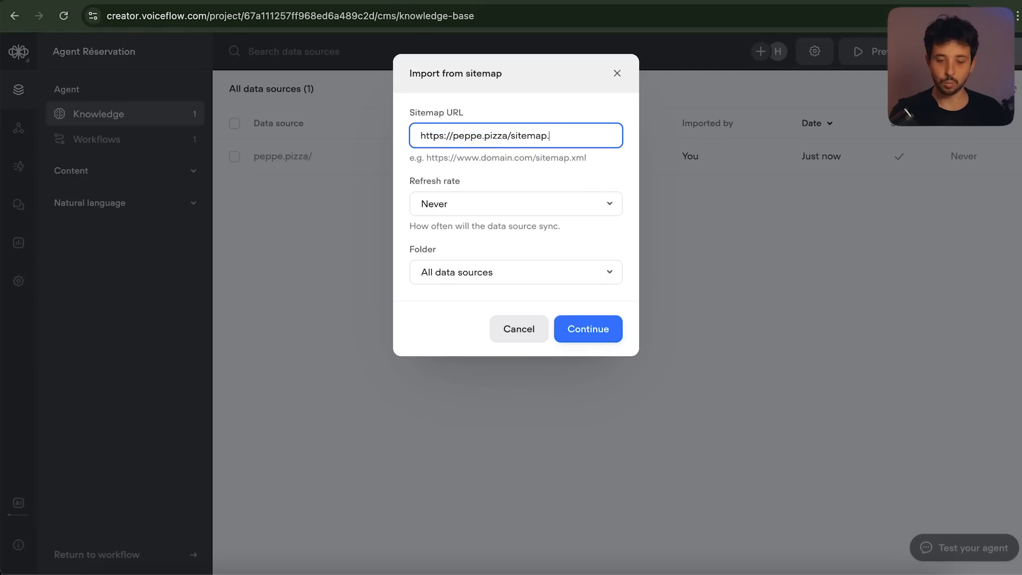
pyautogui.moveTo(535, 158); pyautogui.dragTo(603, 161)
pyautogui.click(602, 161)
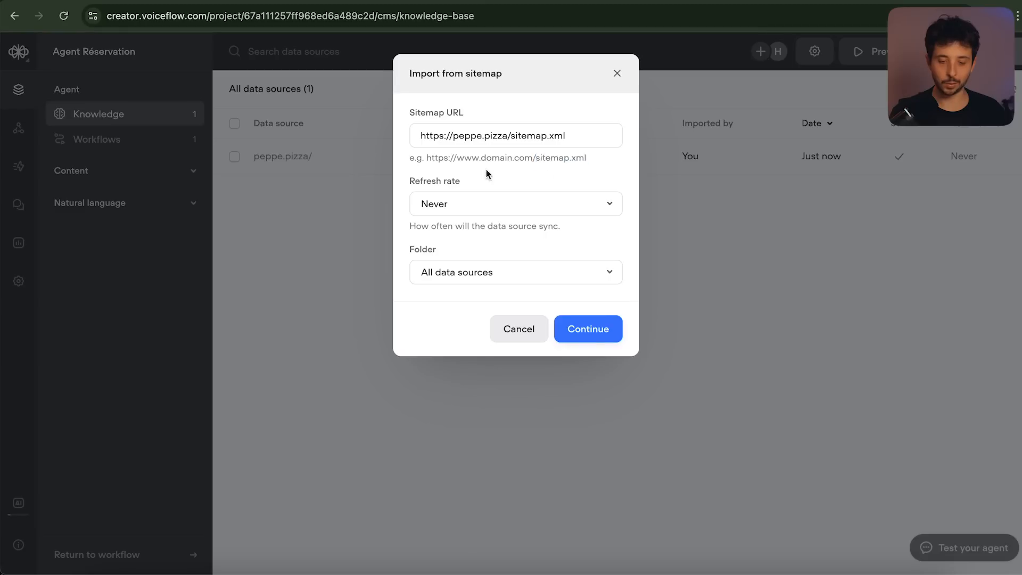
pyautogui.moveTo(423, 154); pyautogui.dragTo(558, 155)
pyautogui.click(558, 154)
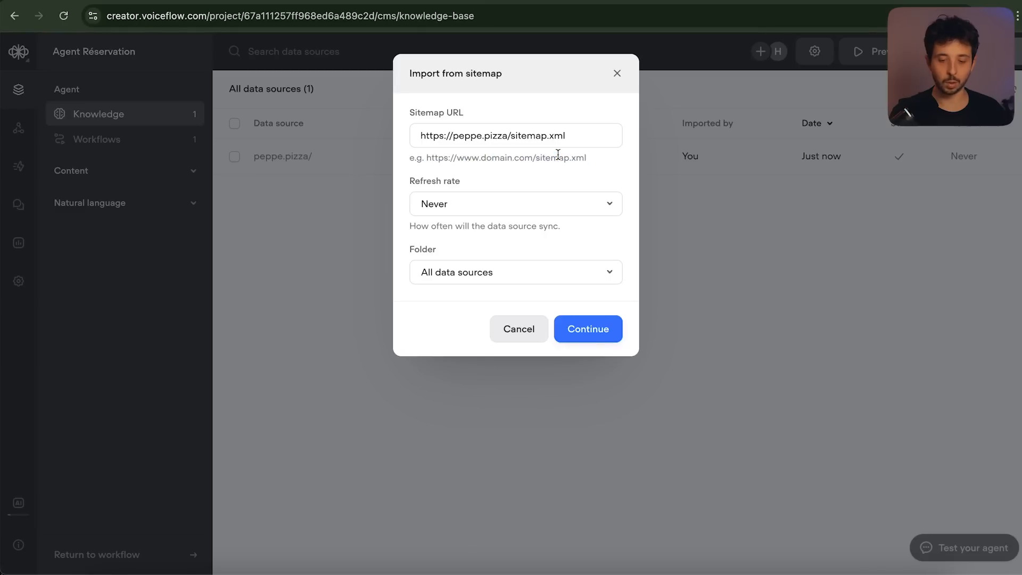
pyautogui.moveTo(508, 135); pyautogui.dragTo(463, 136)
pyautogui.click(557, 139)
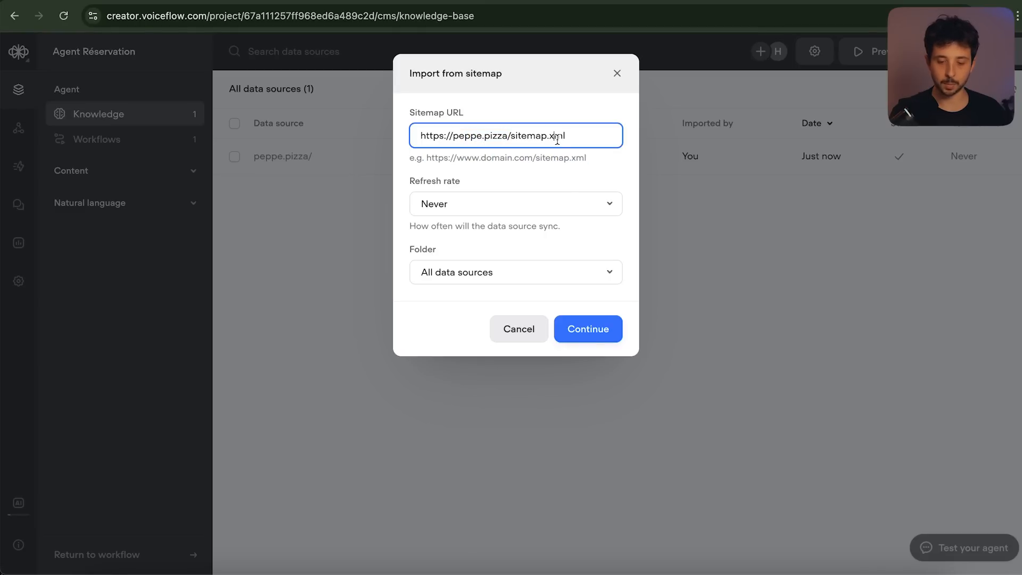
pyautogui.click(595, 331)
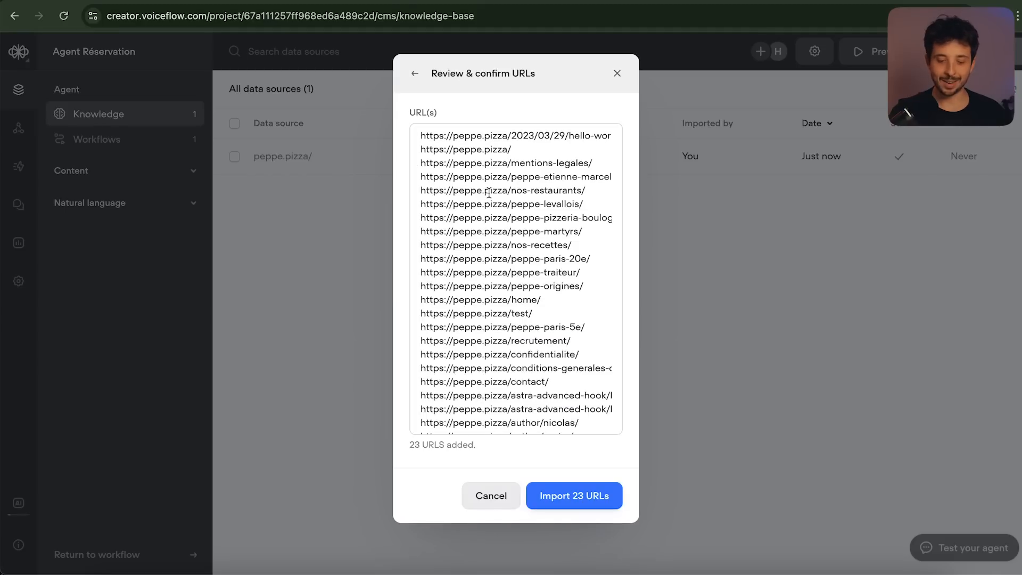
# Review the fetched URLs like peppe-levallois and recrutement, then import all 23
pyautogui.scroll(-1, 505, 187)
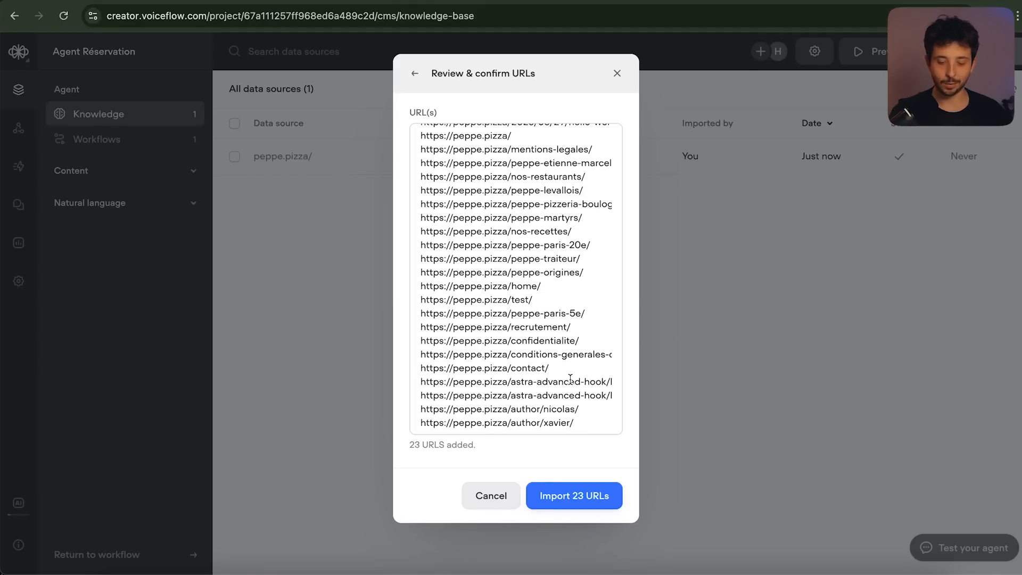
pyautogui.scroll(2, 551, 306)
pyautogui.moveTo(510, 163); pyautogui.dragTo(584, 163)
pyautogui.moveTo(506, 204); pyautogui.dragTo(574, 204)
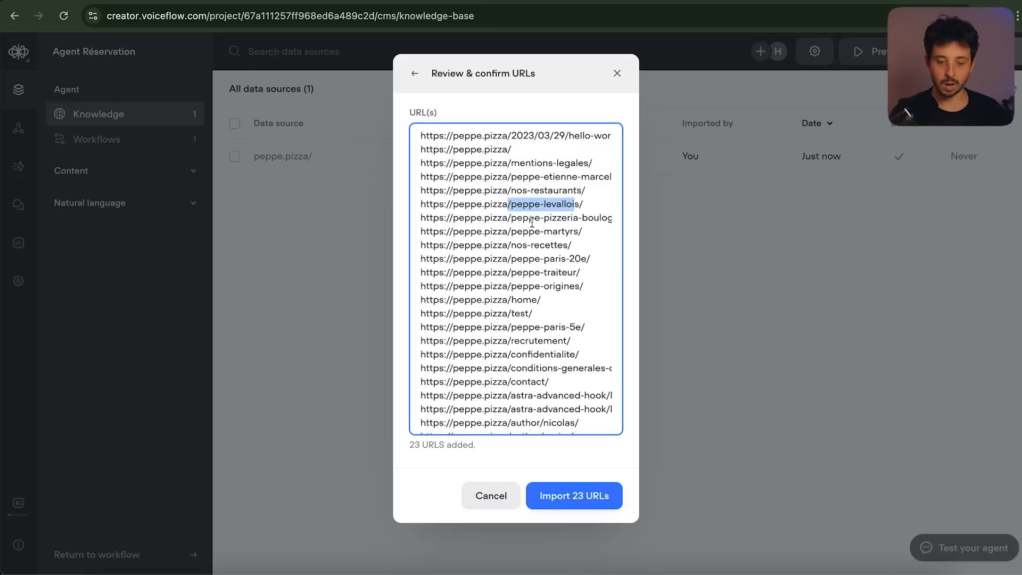
pyautogui.moveTo(513, 218); pyautogui.dragTo(594, 220)
pyautogui.moveTo(512, 232); pyautogui.dragTo(572, 232)
pyautogui.scroll(-1, 551, 276)
pyautogui.click(505, 328)
pyautogui.moveTo(505, 329); pyautogui.dragTo(589, 326)
pyautogui.click(589, 327)
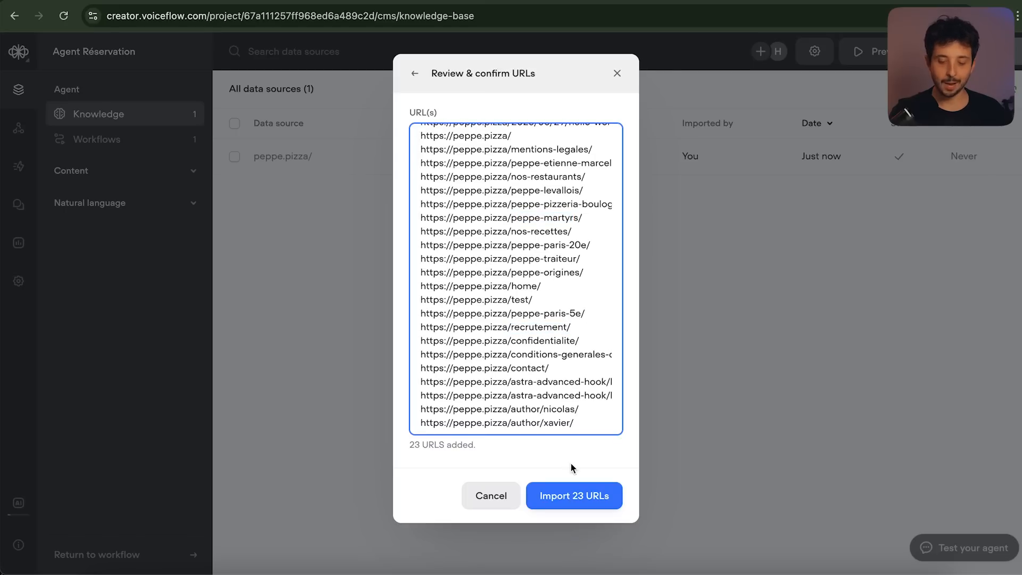
pyautogui.click(576, 496)
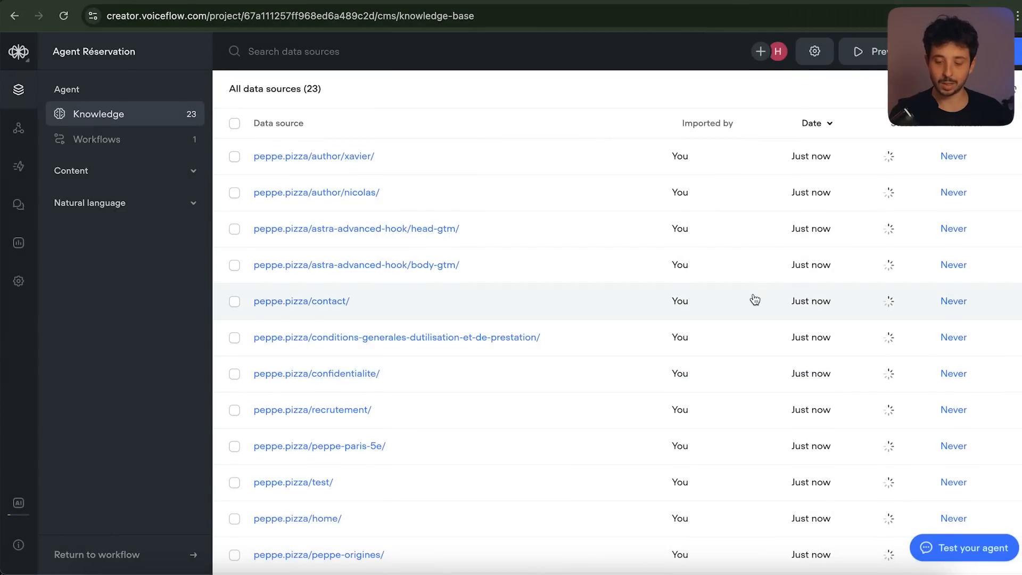
# Check the 23 sources reach completed and inspect the peppe-paris-5e page's extracted chunks
pyautogui.scroll(-8, 755, 299)
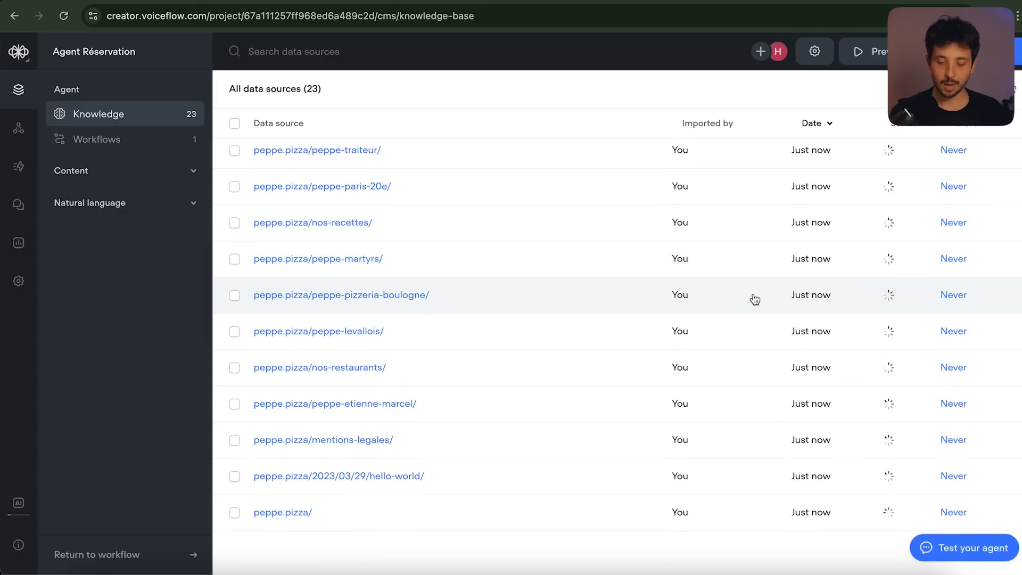
pyautogui.scroll(8, 755, 299)
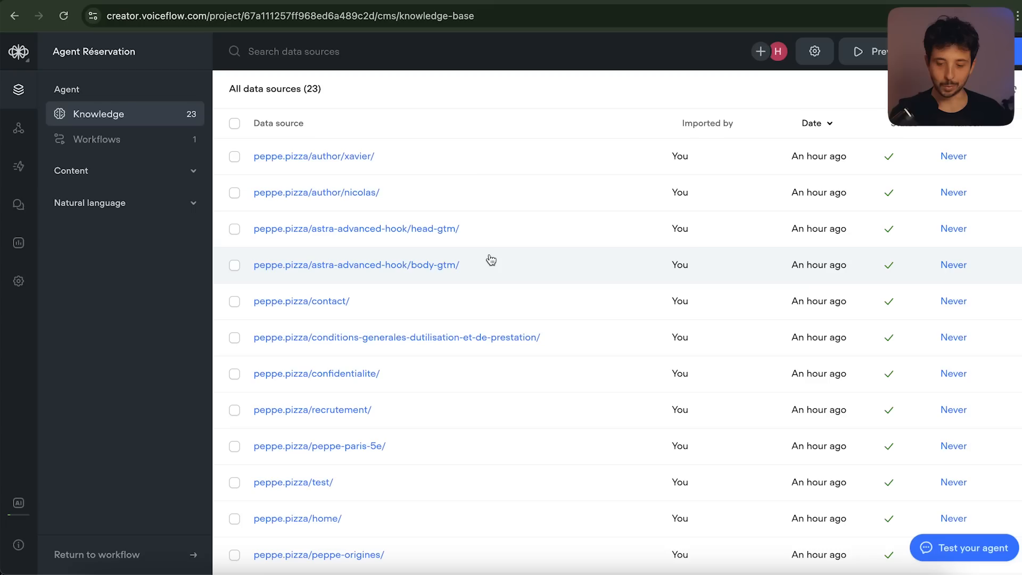
pyautogui.scroll(-8, 488, 257)
pyautogui.scroll(8, 488, 257)
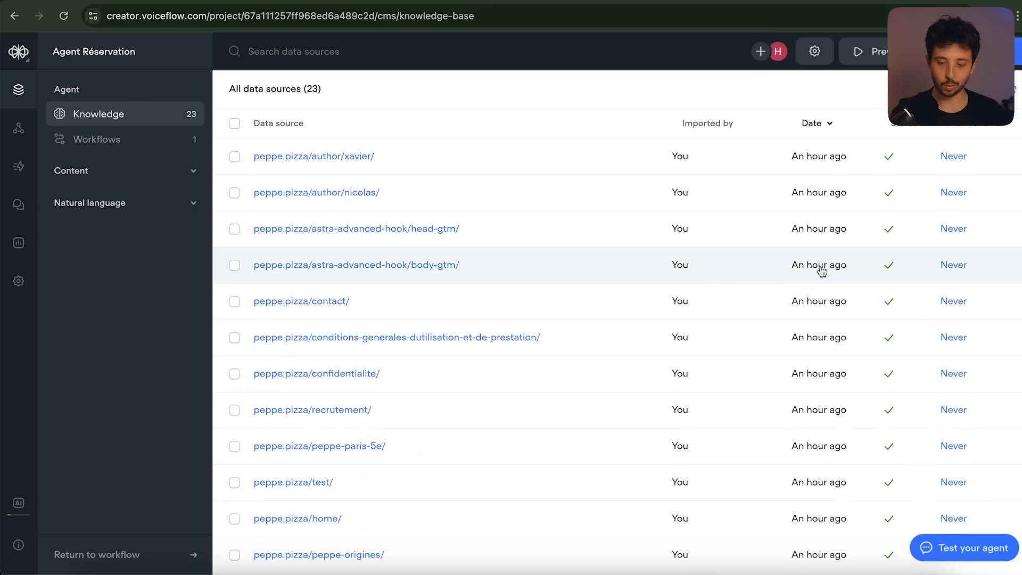
pyautogui.scroll(-3, 883, 282)
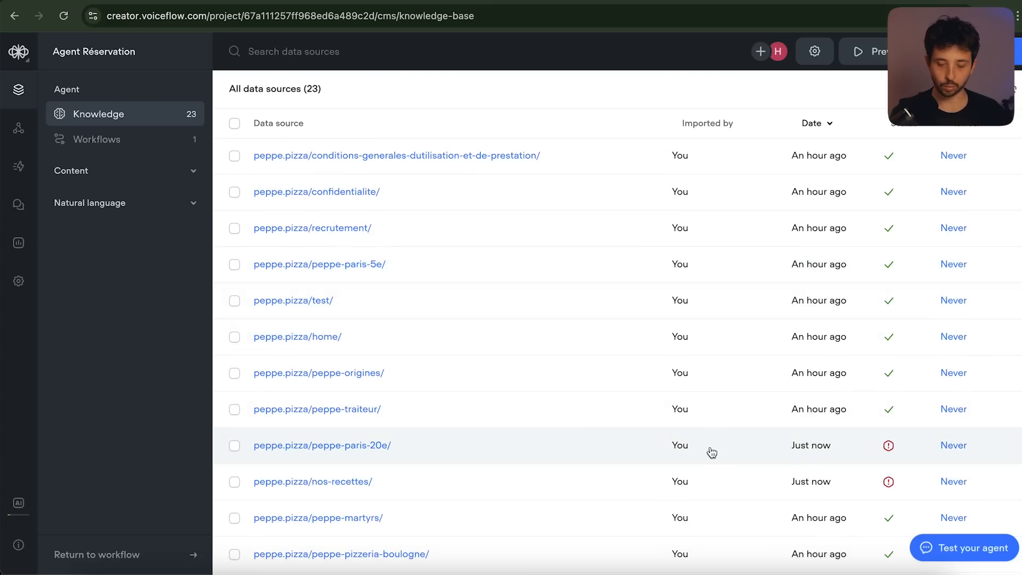
pyautogui.scroll(2, 869, 443)
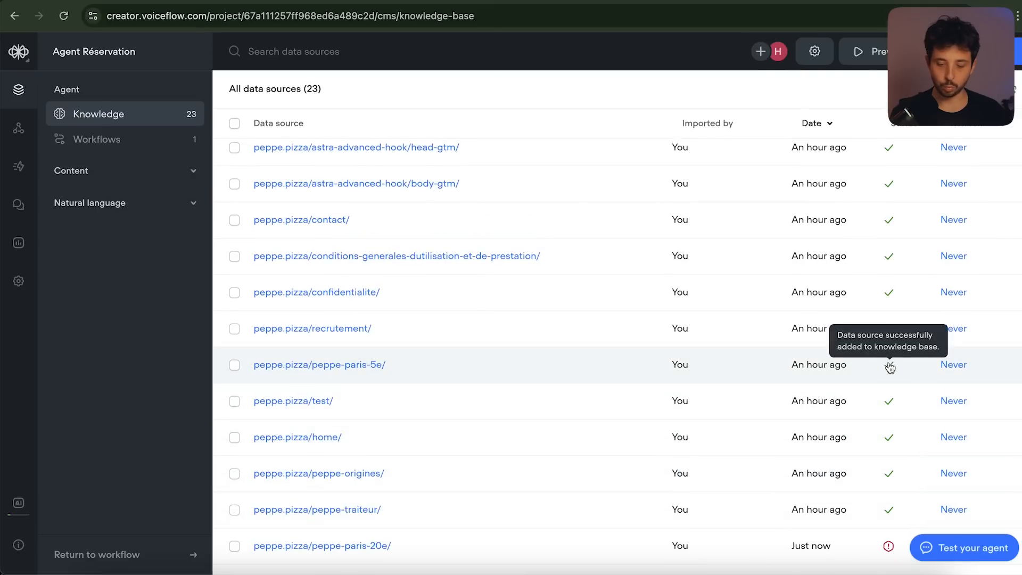
pyautogui.click(891, 369)
pyautogui.scroll(-10, 873, 322)
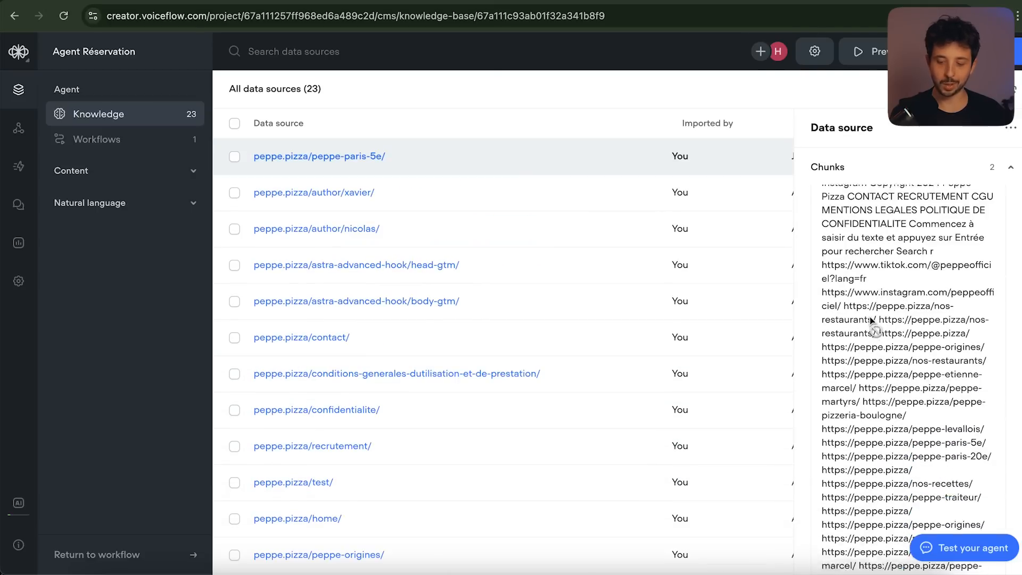
pyautogui.scroll(10, 871, 319)
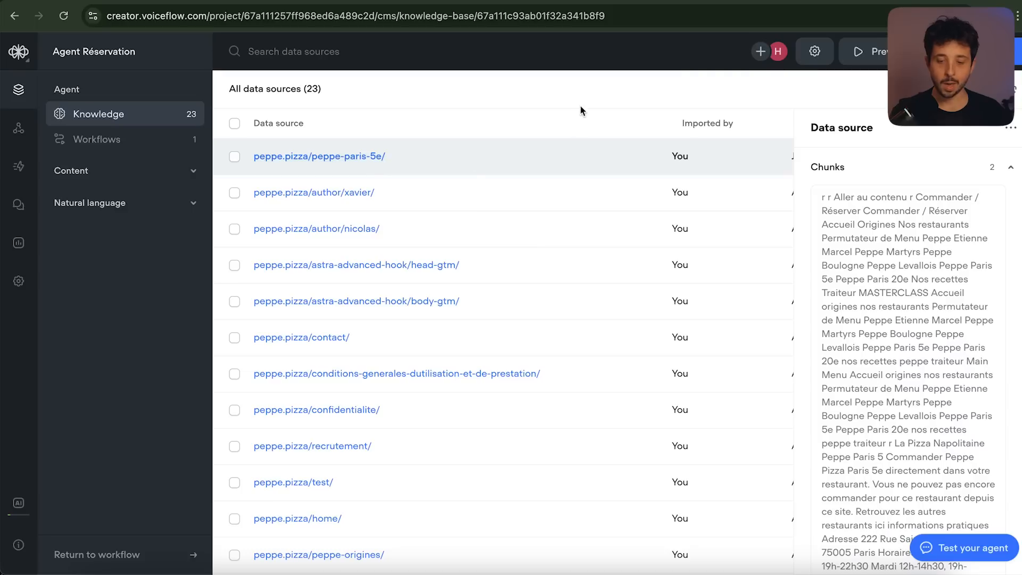
pyautogui.click(593, 94)
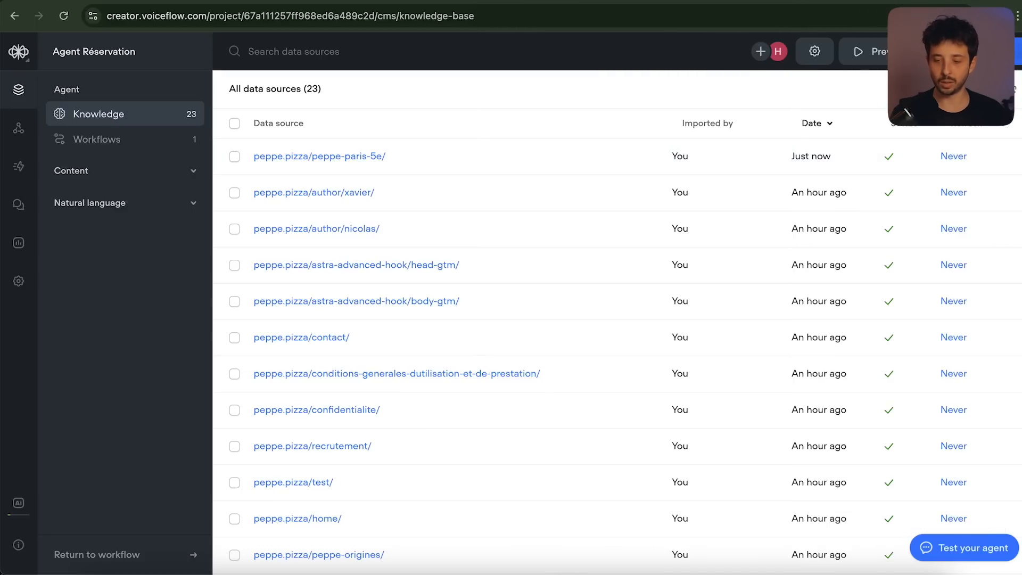
pyautogui.click(988, 52)
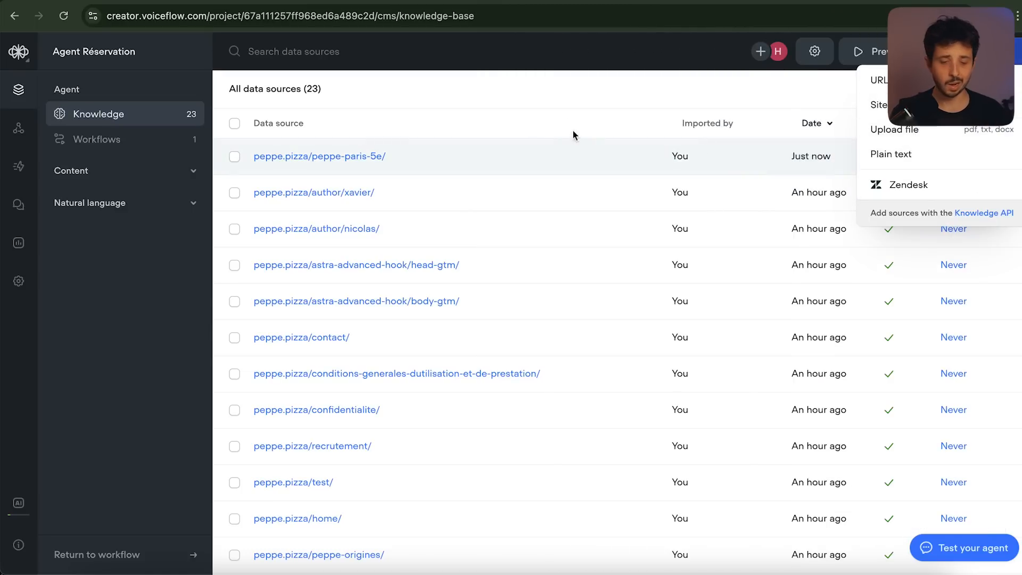
pyautogui.click(500, 98)
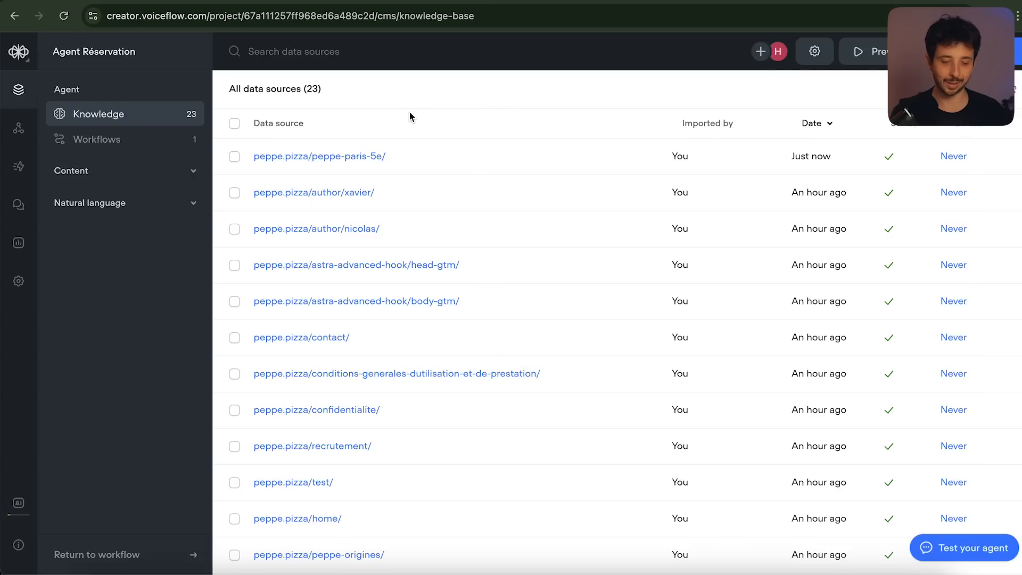
# Open the Home workflow from Workflows and run a test chat showing the default welcome
pyautogui.click(90, 148)
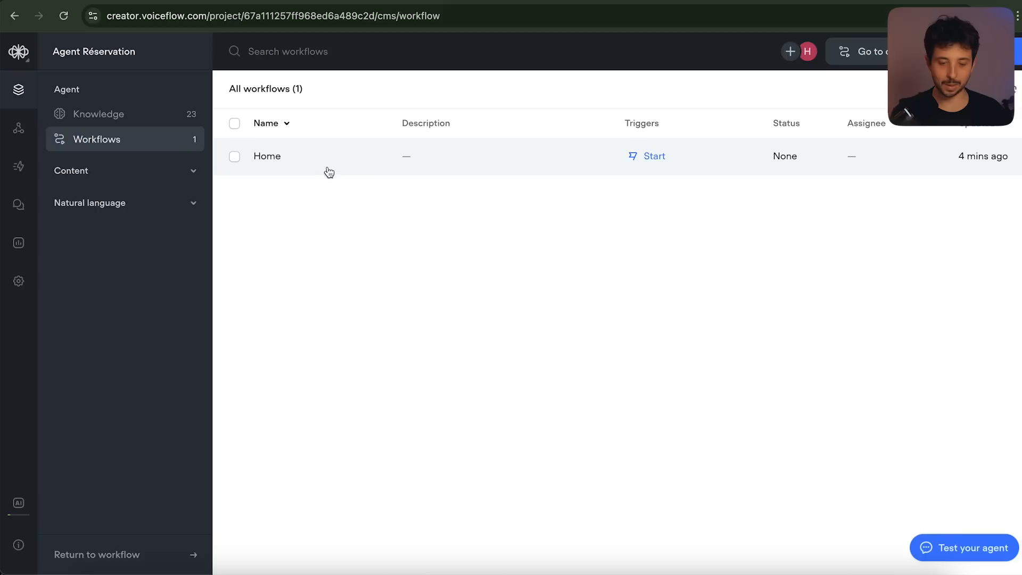
pyautogui.click(291, 163)
pyautogui.doubleClick(290, 162)
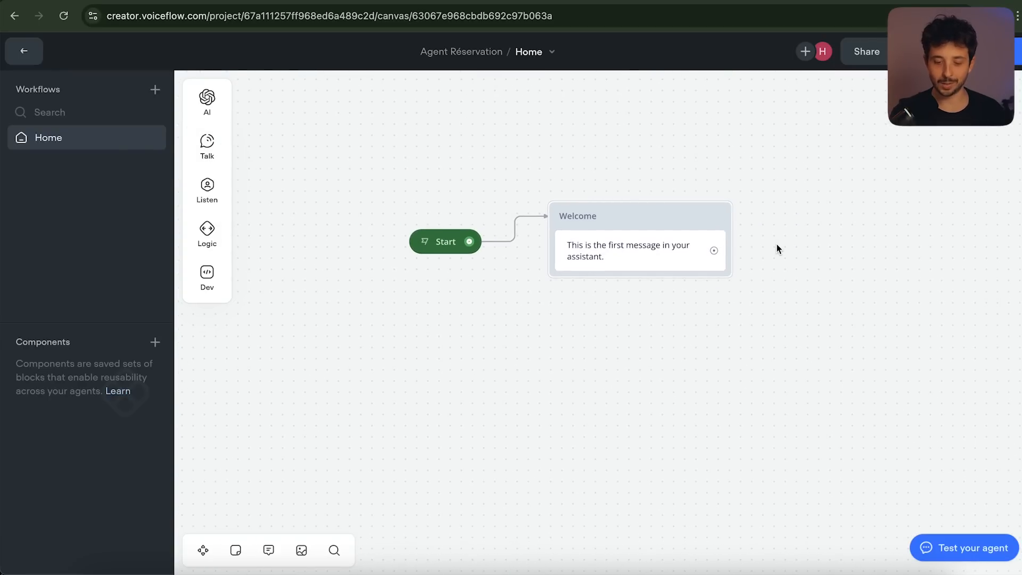
pyautogui.scroll(1, 779, 249)
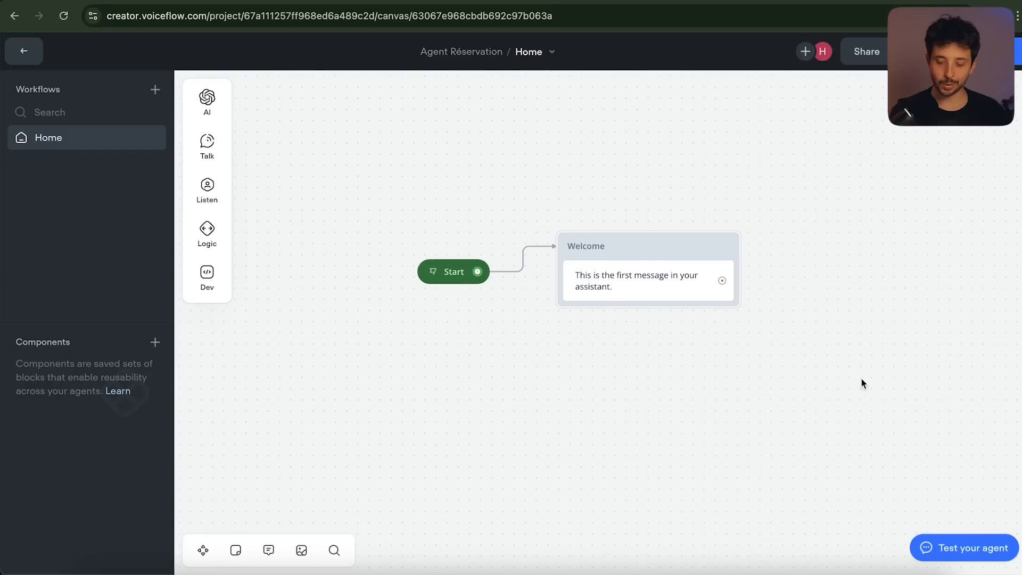
pyautogui.click(953, 551)
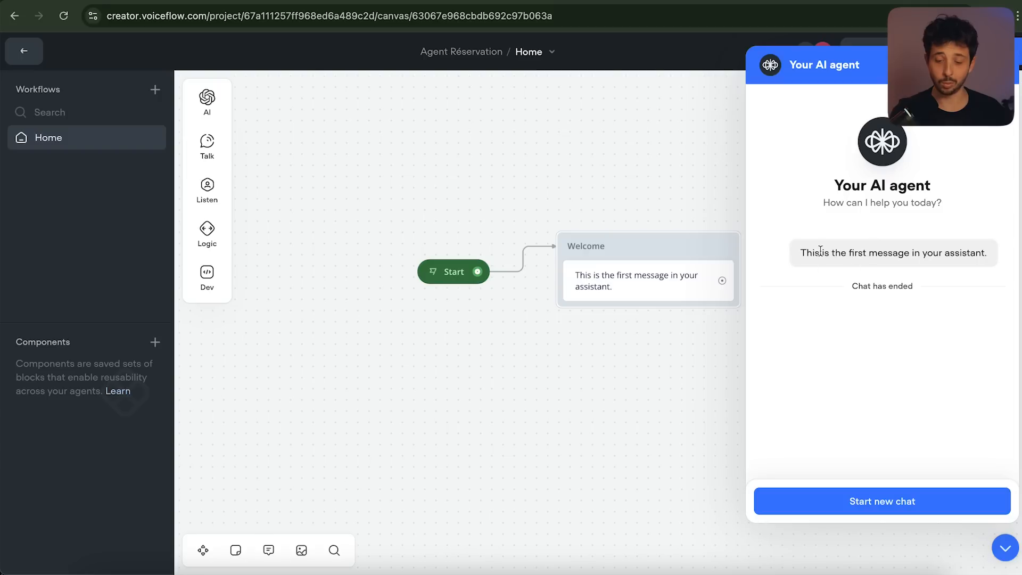
pyautogui.hscroll(1, 691, 209)
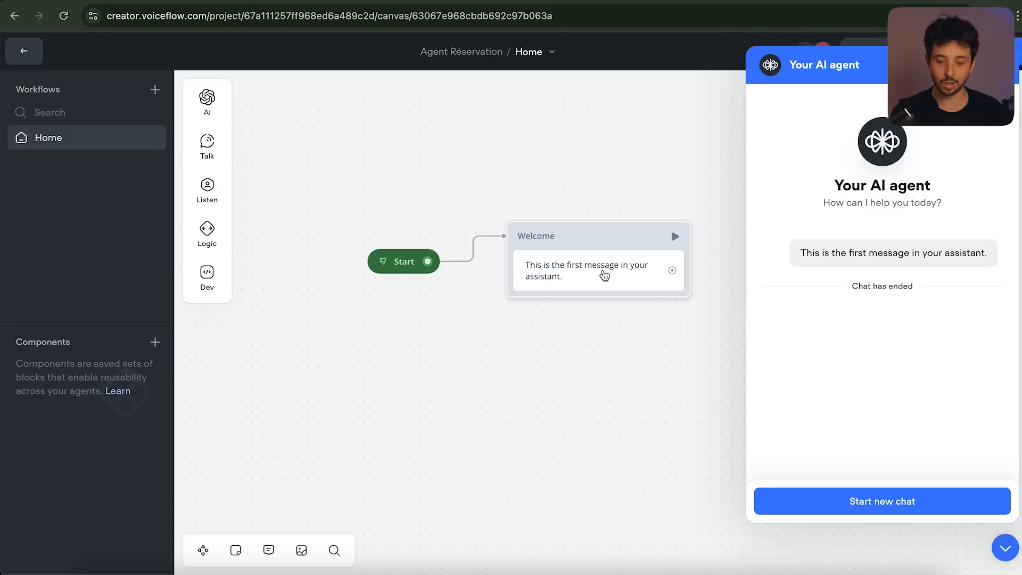
# In the Welcome block, replace the default text with 'Bonjour, je suis disponible pour vous aider à réserver !'
pyautogui.moveTo(802, 252); pyautogui.dragTo(966, 255)
pyautogui.click(599, 276)
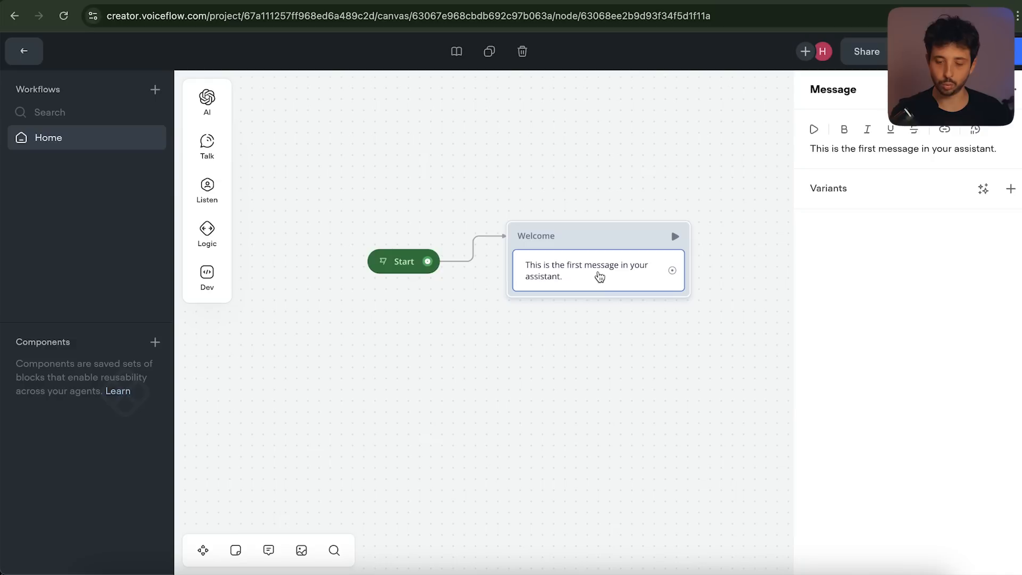
pyautogui.tripleClick(842, 148)
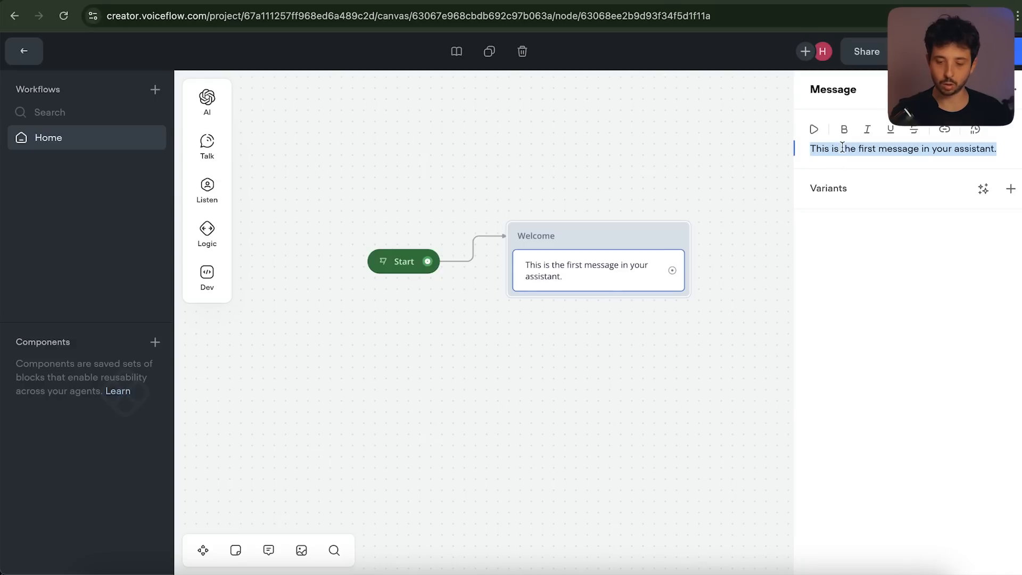
pyautogui.write('Bonjour, je suis disponible')
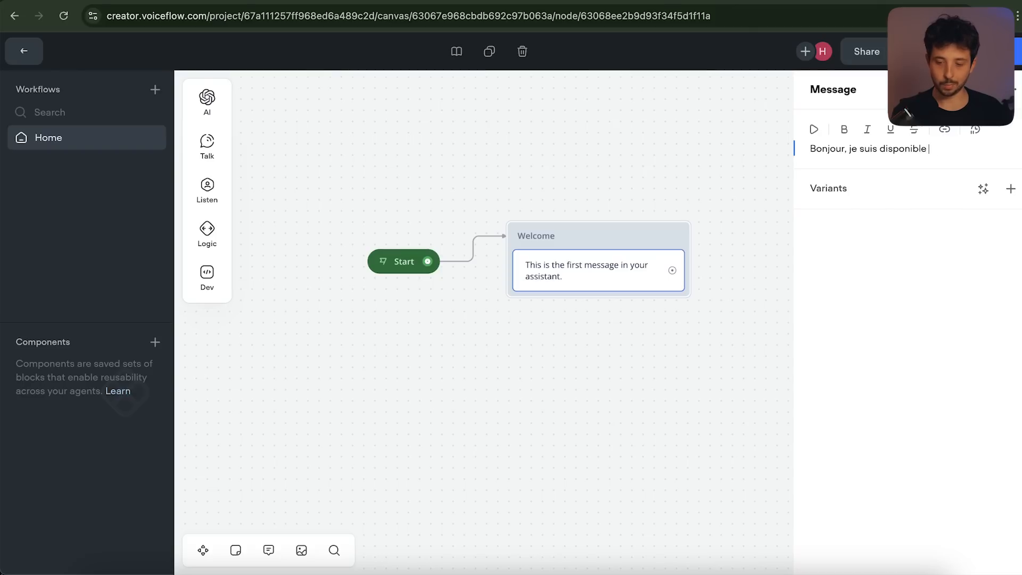
pyautogui.write(' pour vous aider à r')
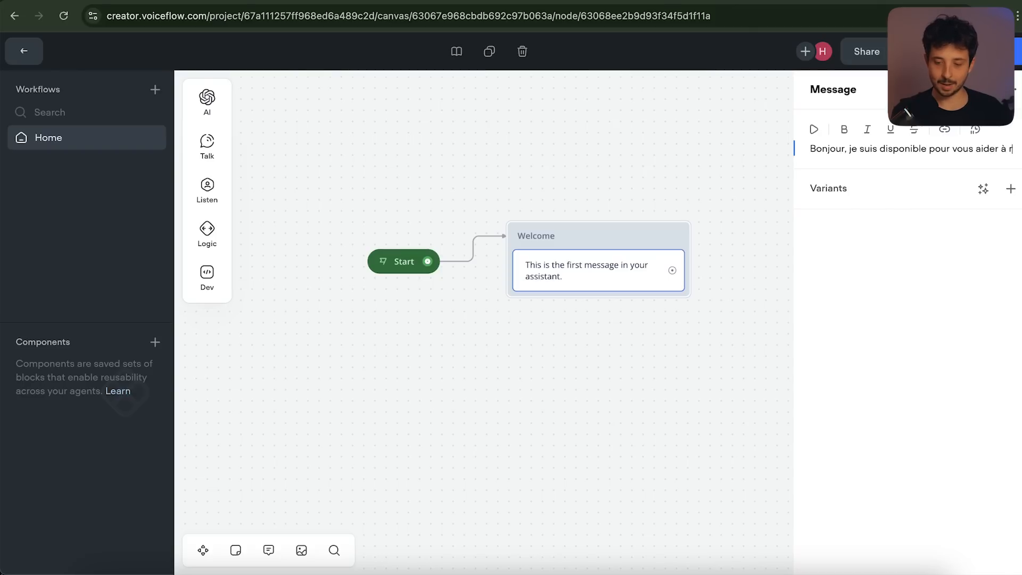
pyautogui.write('éserver !')
pyautogui.click(892, 275)
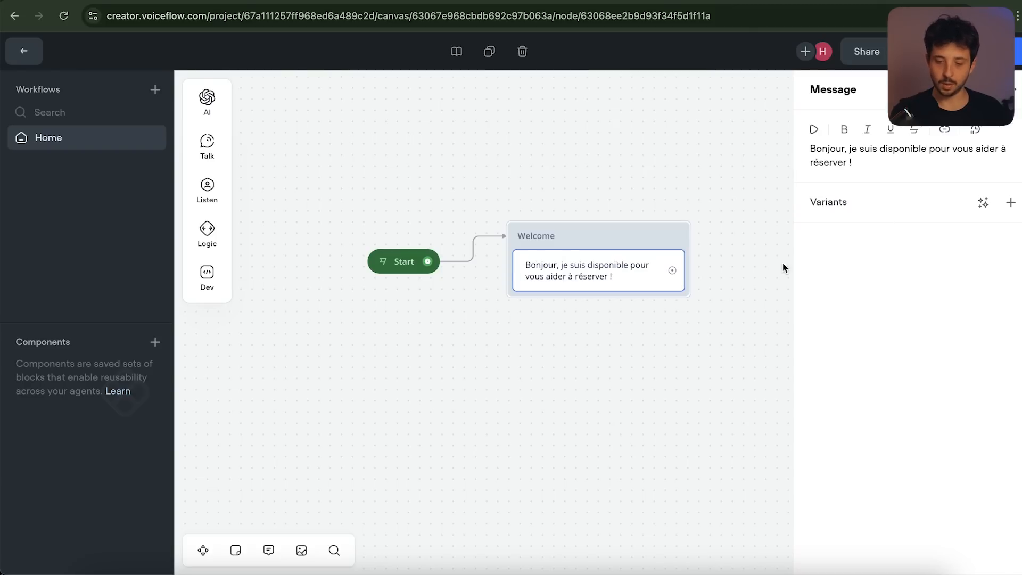
pyautogui.click(1003, 60)
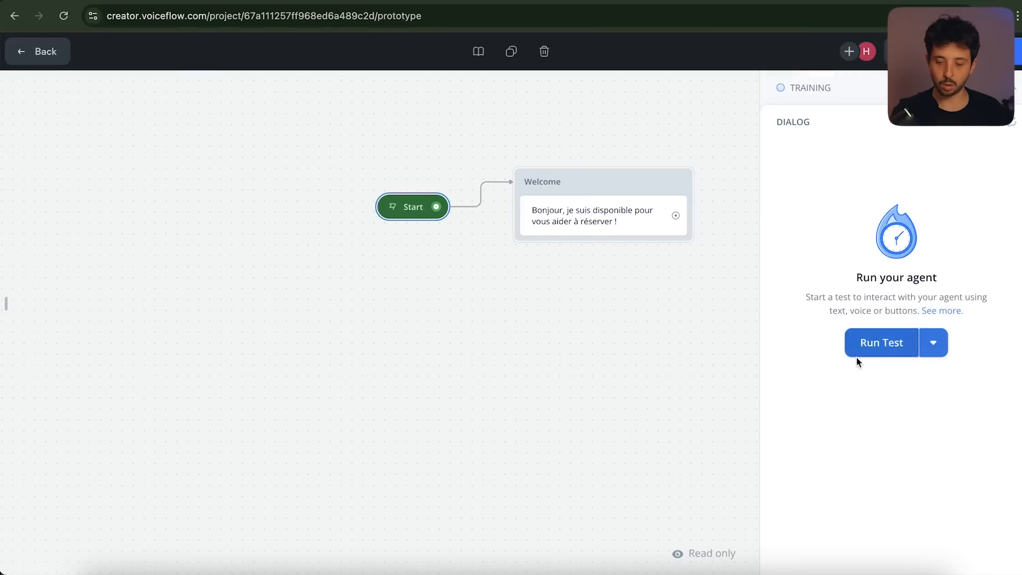
pyautogui.click(873, 347)
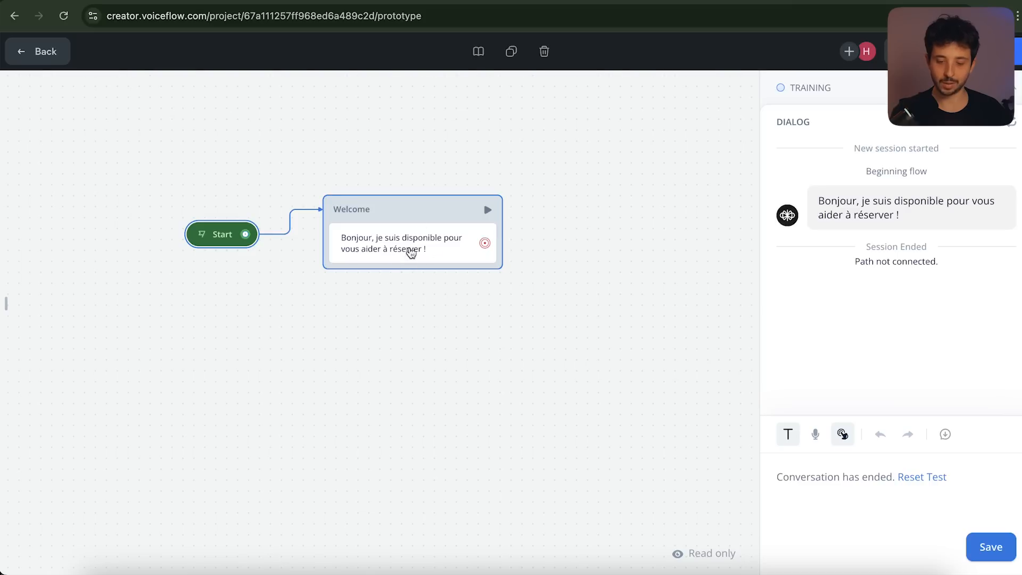
pyautogui.click(411, 252)
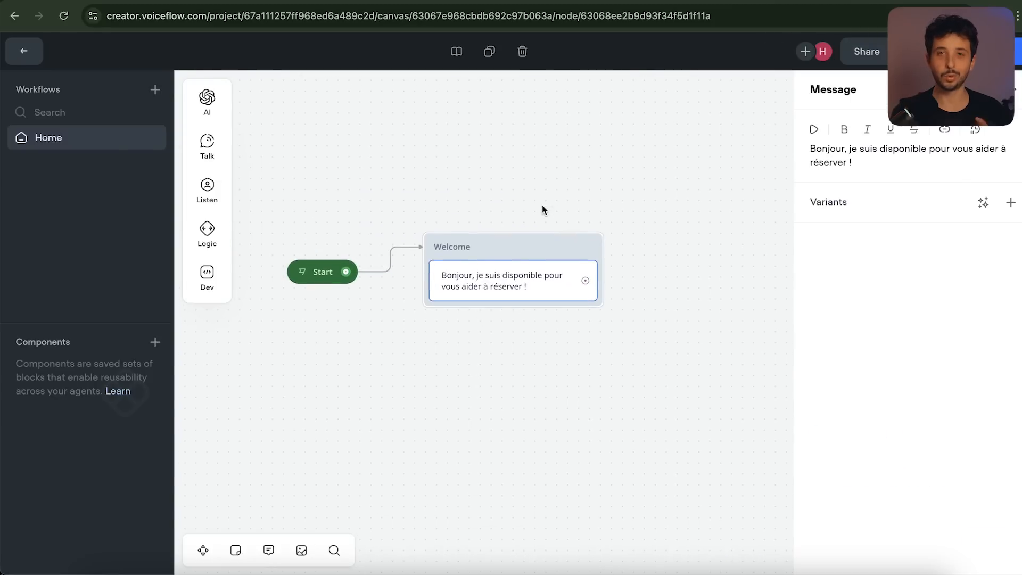
# Drag the Welcome block right and down on the Home canvas, keeping it linked after Start
pyautogui.hscroll(-1, 500, 203)
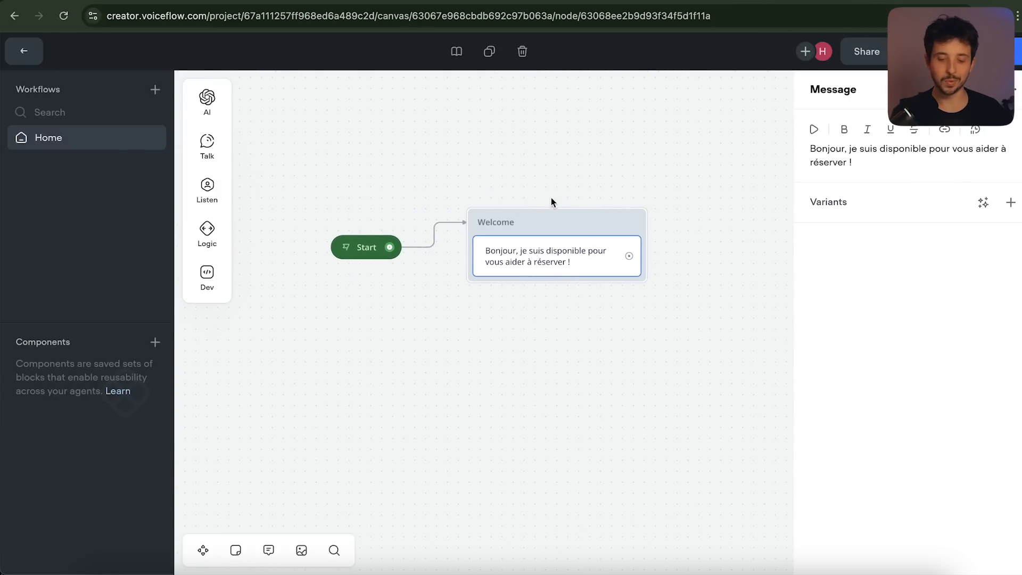
pyautogui.scroll(3, 558, 195)
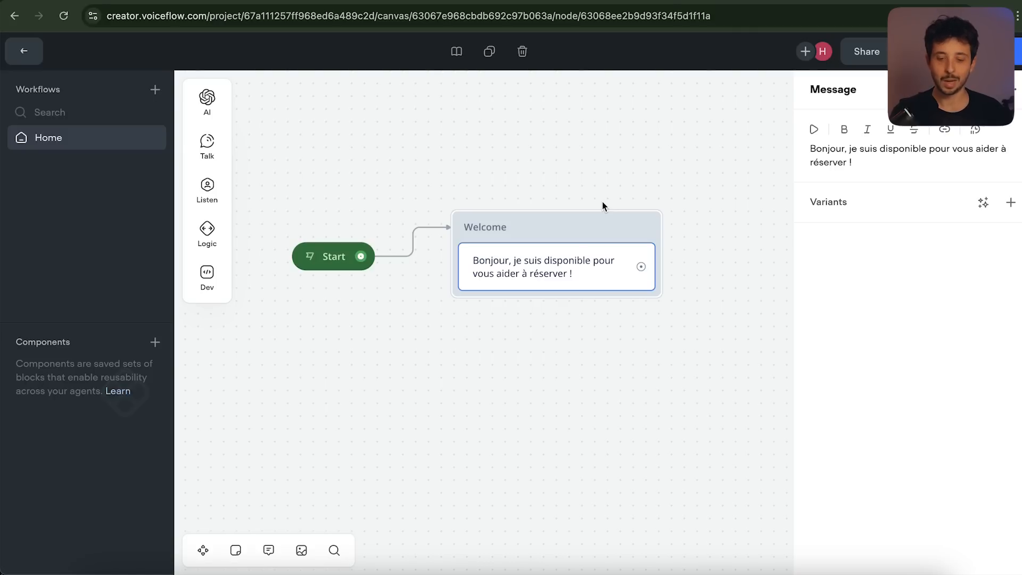
pyautogui.moveTo(543, 232); pyautogui.dragTo(574, 256)
pyautogui.moveTo(206, 143)
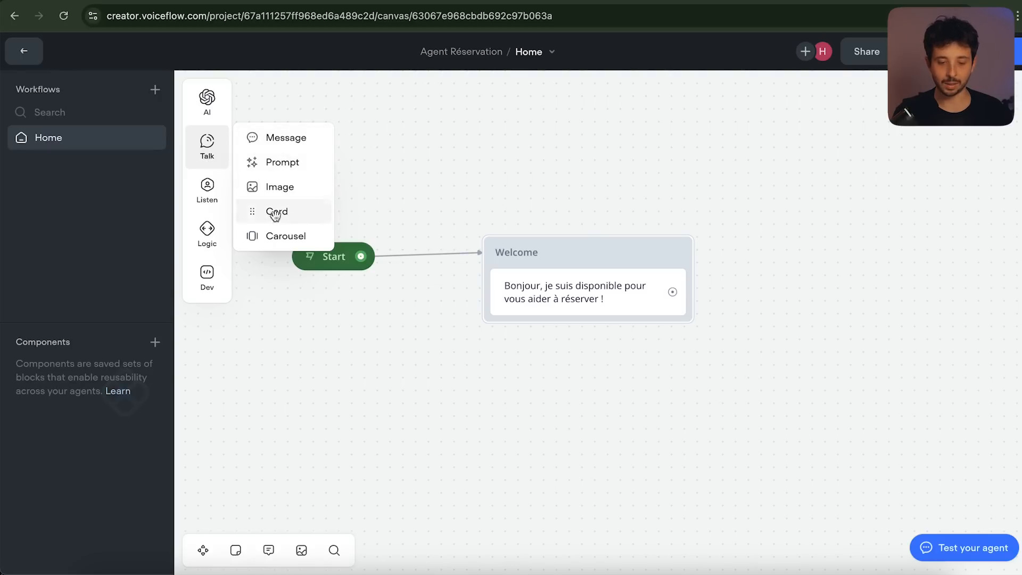
pyautogui.moveTo(208, 199)
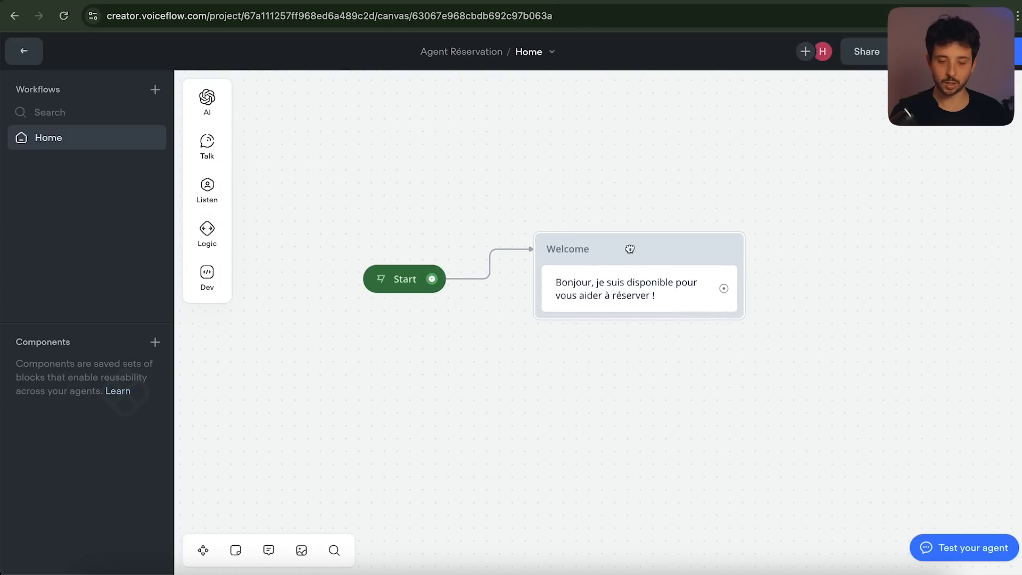
pyautogui.moveTo(228, 154)
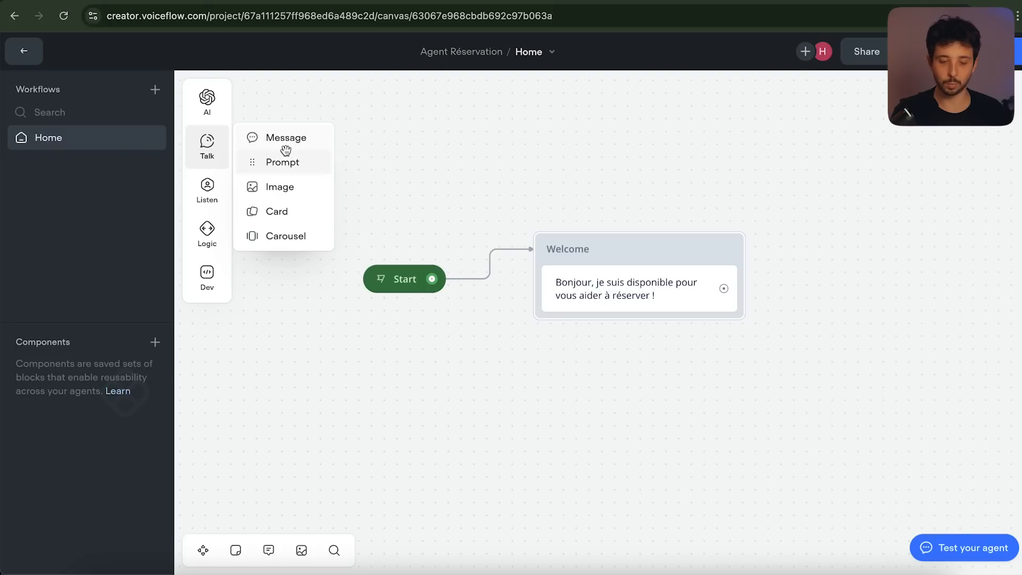
# Add a Prompt step to the Welcome block, delete its greeting message, and align the block with Start
pyautogui.moveTo(268, 162); pyautogui.dragTo(608, 331)
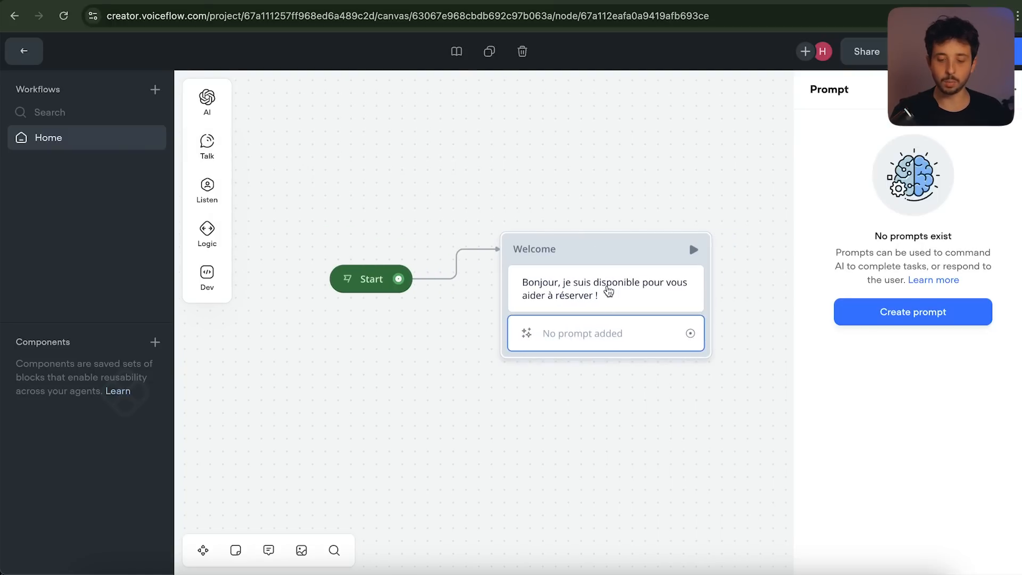
pyautogui.click(627, 300)
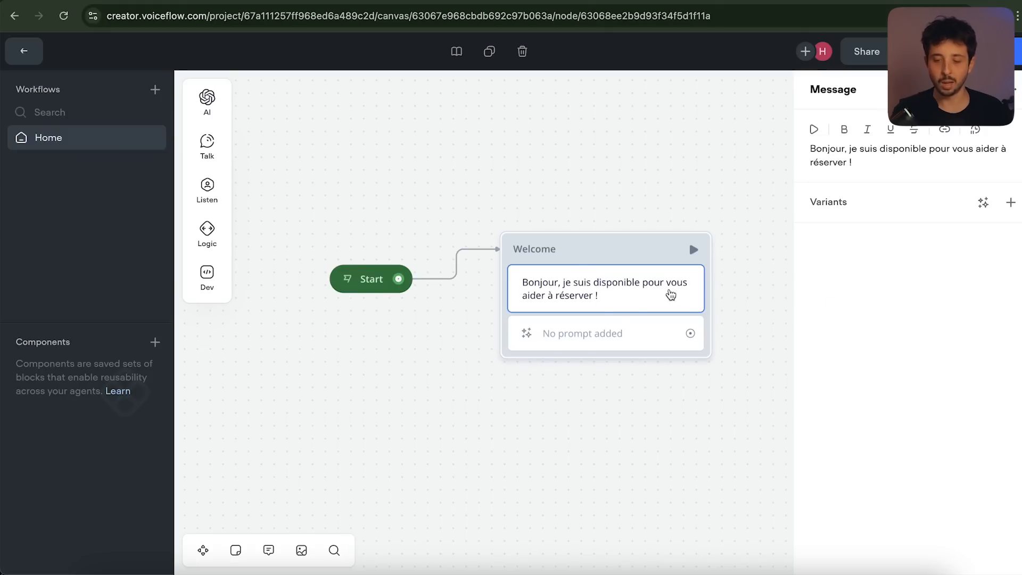
pyautogui.click(1012, 89)
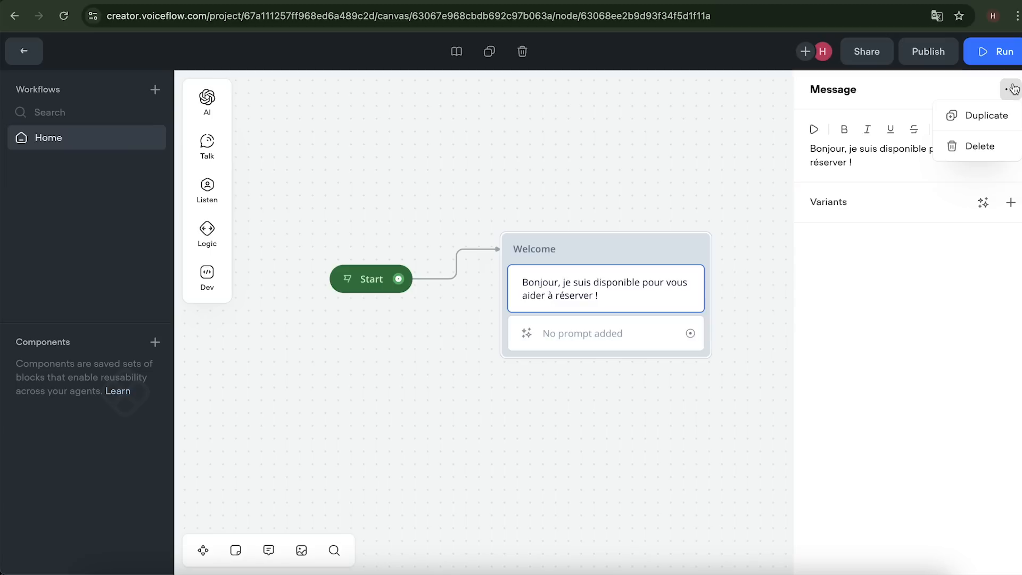
pyautogui.click(968, 155)
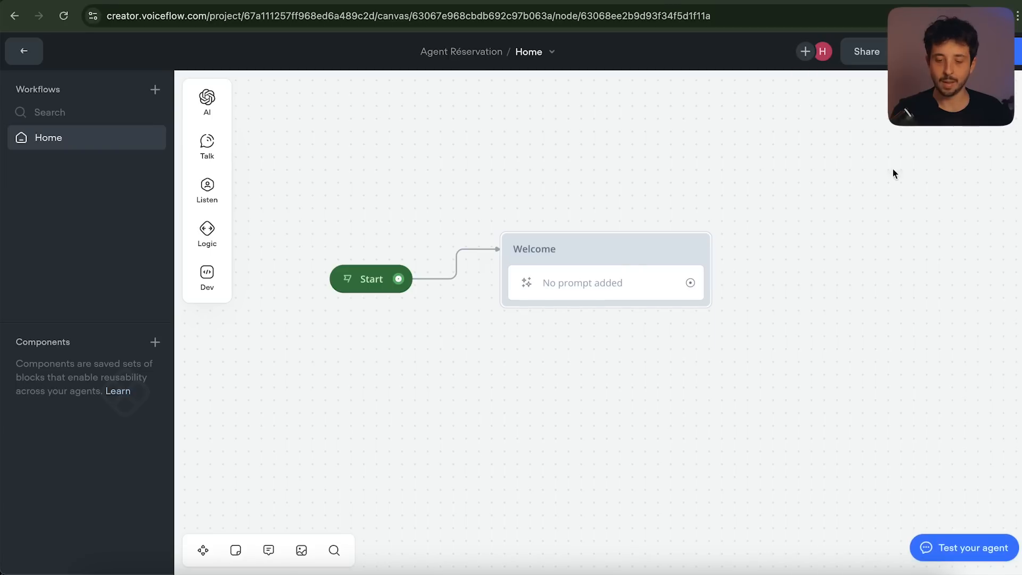
pyautogui.click(608, 279)
pyautogui.moveTo(604, 257); pyautogui.dragTo(630, 283)
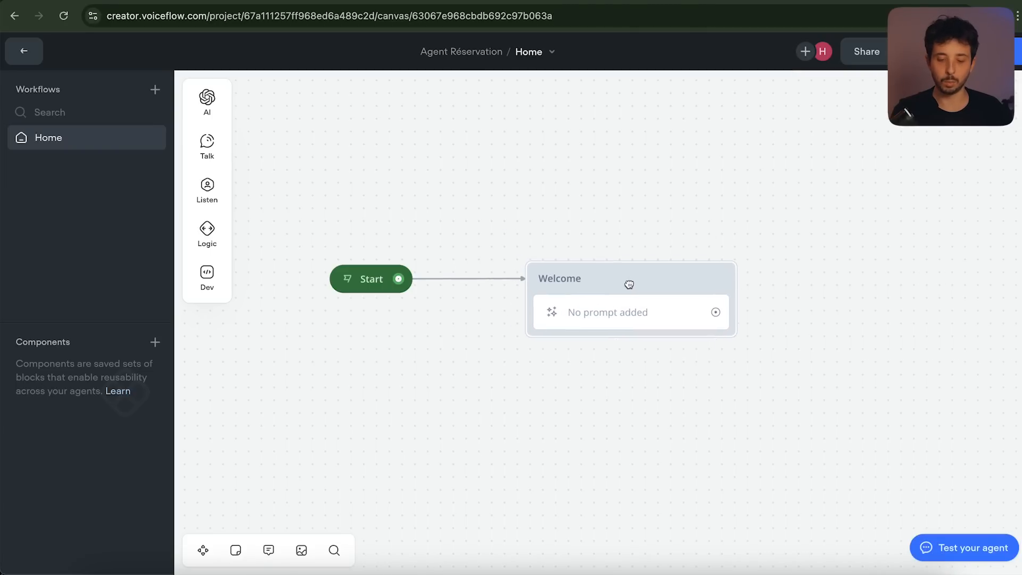
# Create a new prompt and paste the French system instruction asking for all booking details at once
pyautogui.click(624, 323)
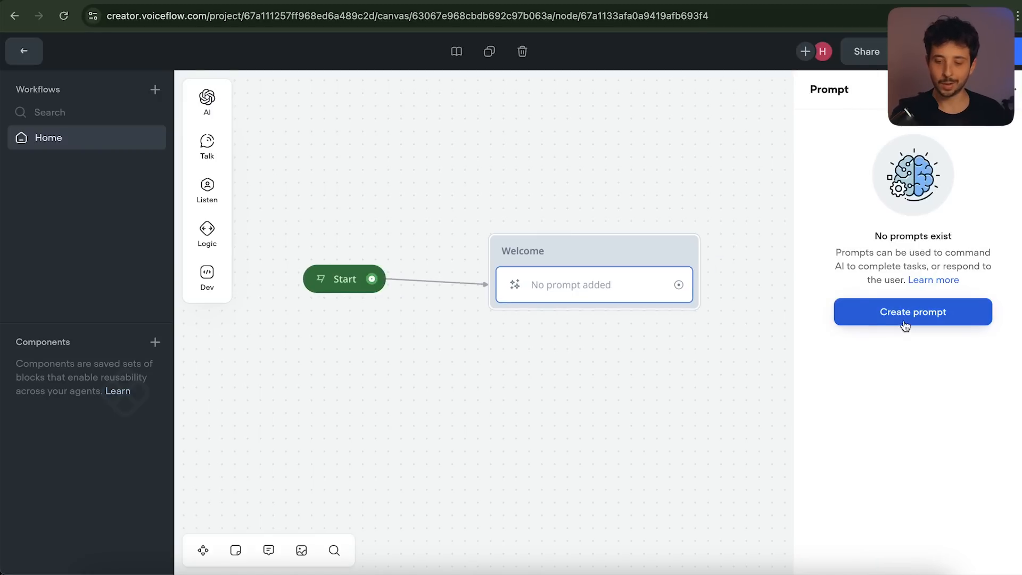
pyautogui.click(905, 323)
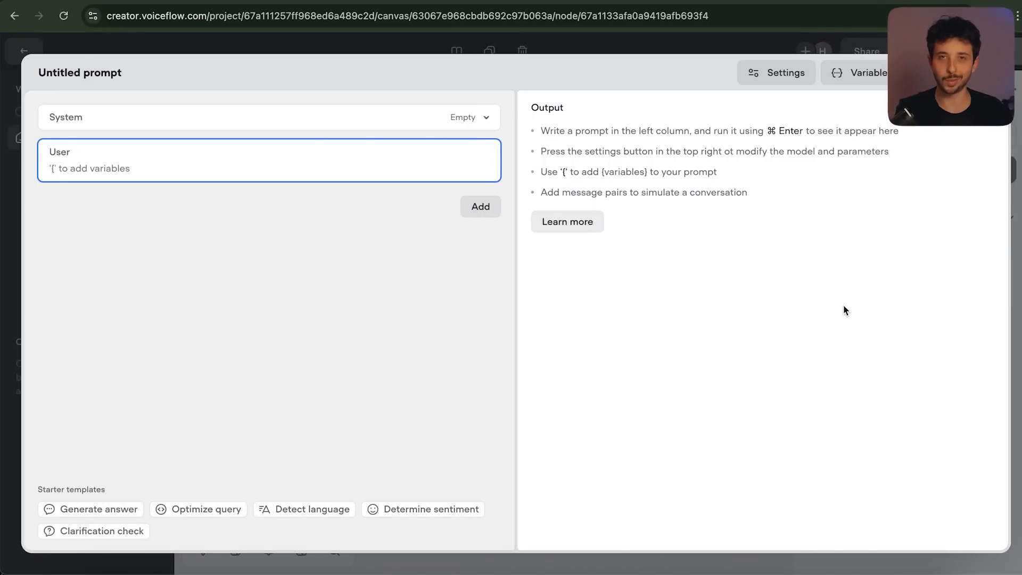
pyautogui.click(351, 124)
pyautogui.click(251, 138)
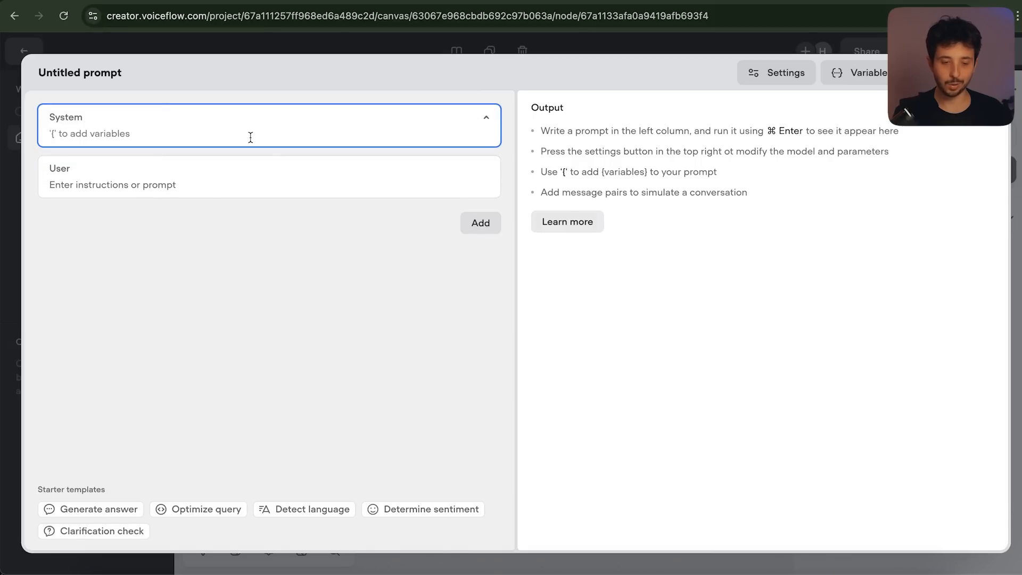
pyautogui.write("Tu dois demander à l'utilisateur les informations nécessaires dans un seul message pour procéder à sa réservation dans mon restaurant qui s'appelle ExplorIA Pizza.")
pyautogui.moveTo(194, 134); pyautogui.dragTo(330, 133)
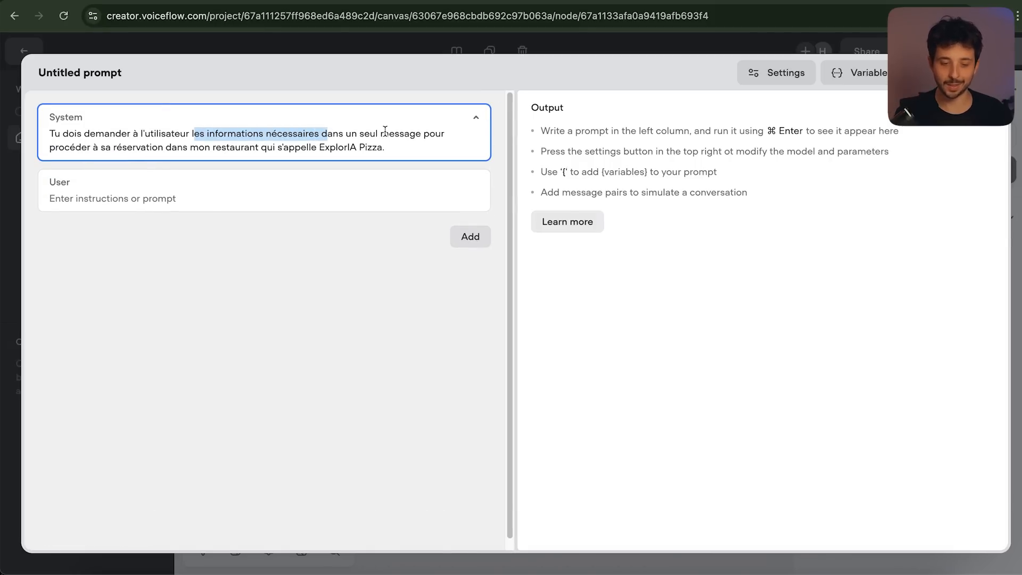
pyautogui.moveTo(101, 148); pyautogui.dragTo(203, 148)
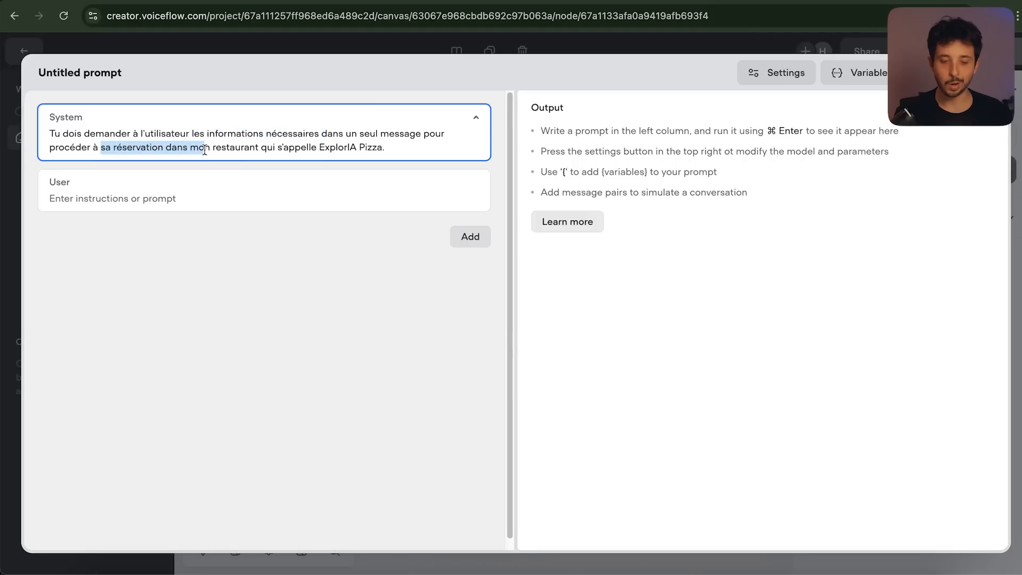
pyautogui.click(236, 150)
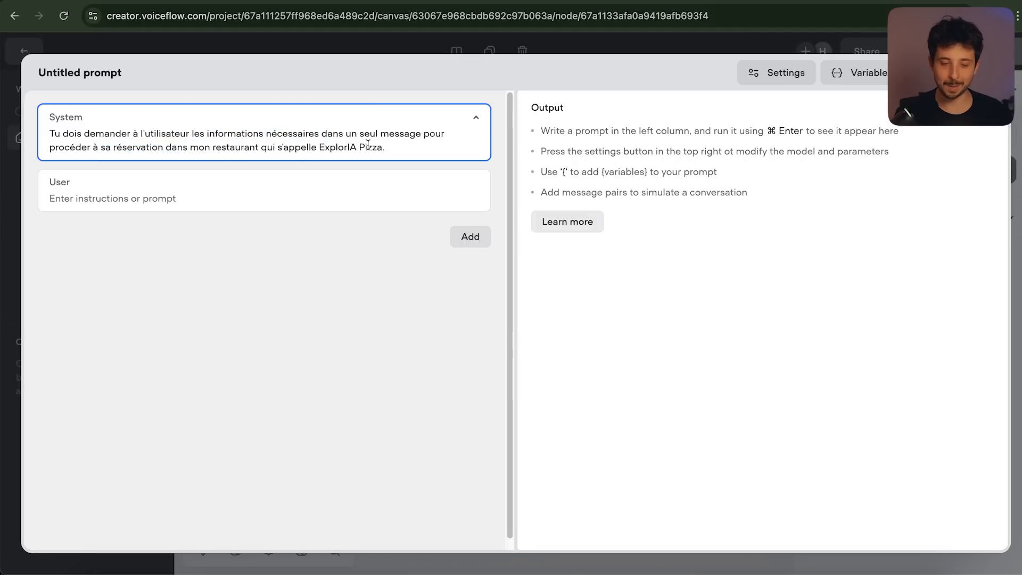
pyautogui.moveTo(413, 150); pyautogui.dragTo(55, 134)
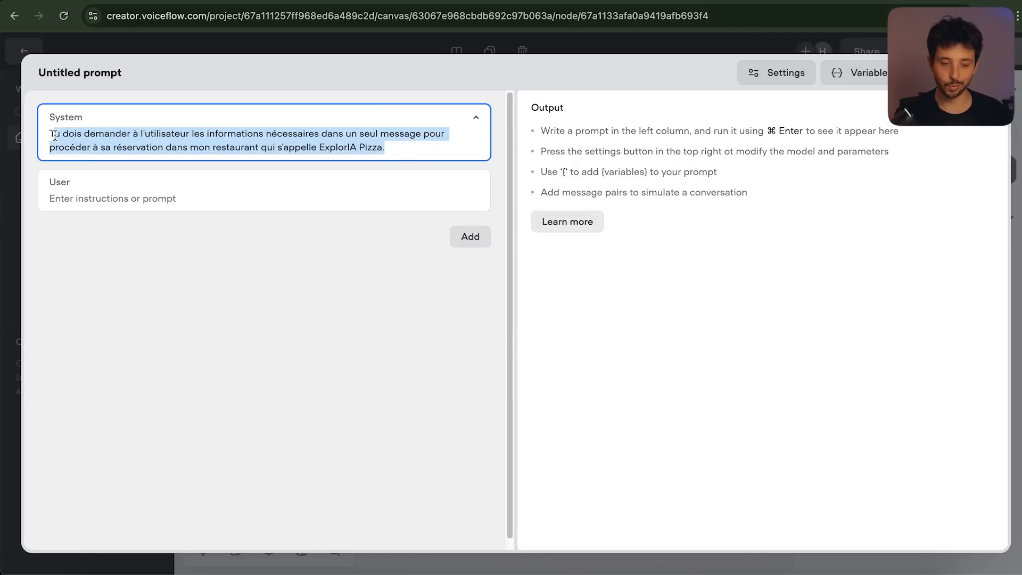
# Rename the untitled prompt to 'Réservation'
pyautogui.click(79, 72)
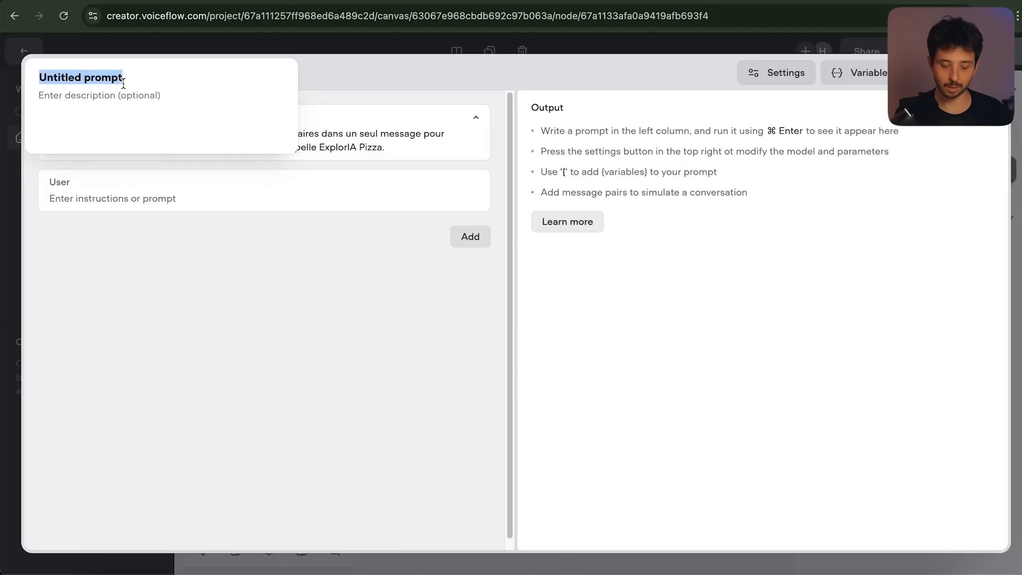
pyautogui.write('Réservation')
pyautogui.click(390, 75)
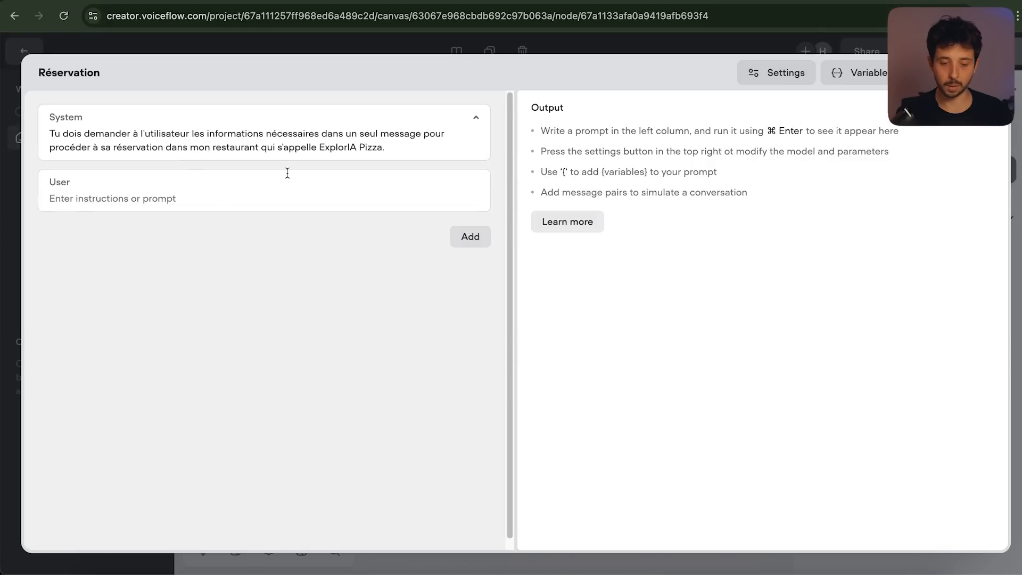
# Review the model list but keep Claude 3.5 - Haiku, then close the prompt editor
pyautogui.click(782, 80)
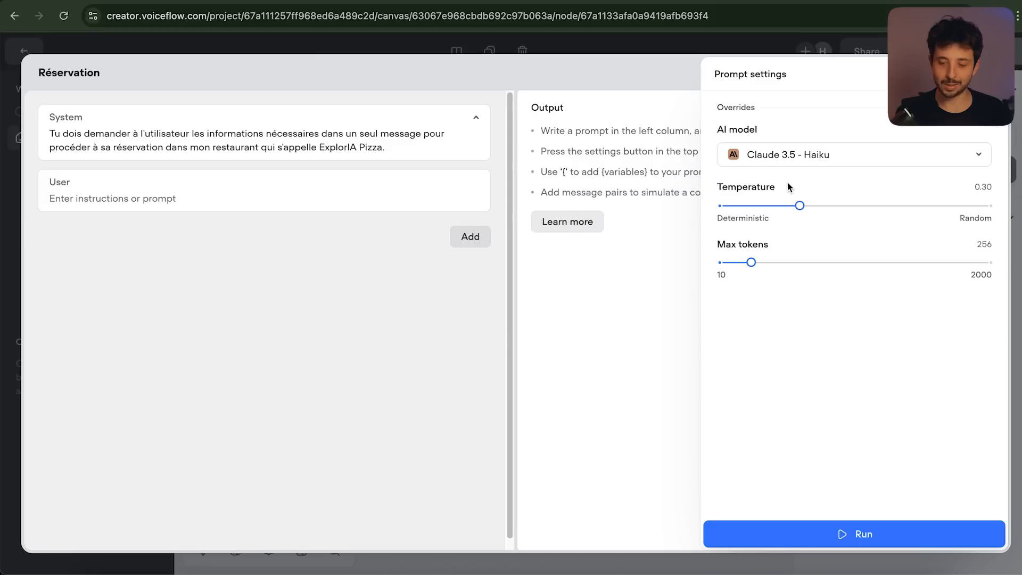
pyautogui.click(812, 158)
pyautogui.scroll(-3, 789, 256)
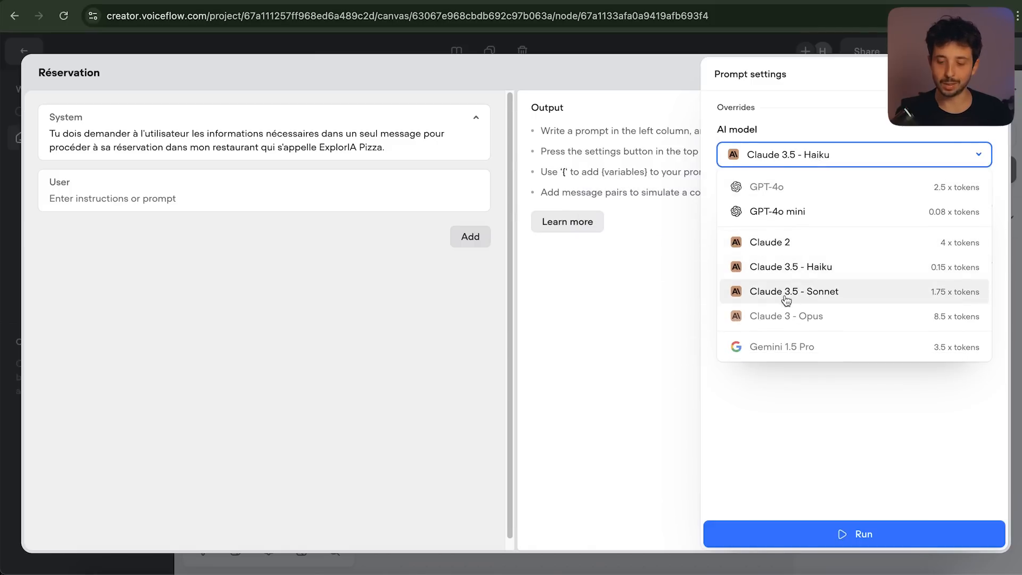
pyautogui.scroll(3, 849, 301)
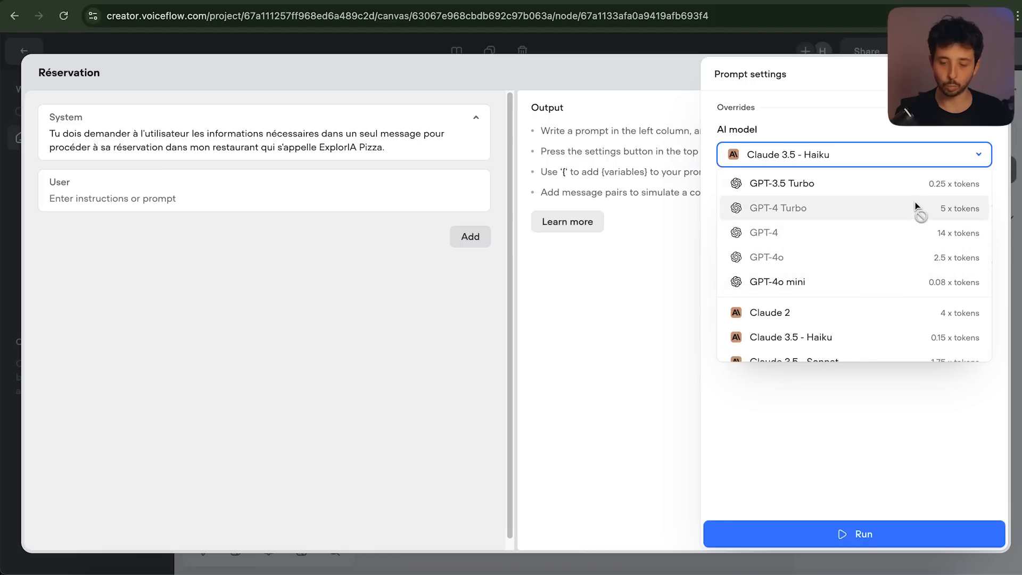
pyautogui.scroll(-2, 848, 308)
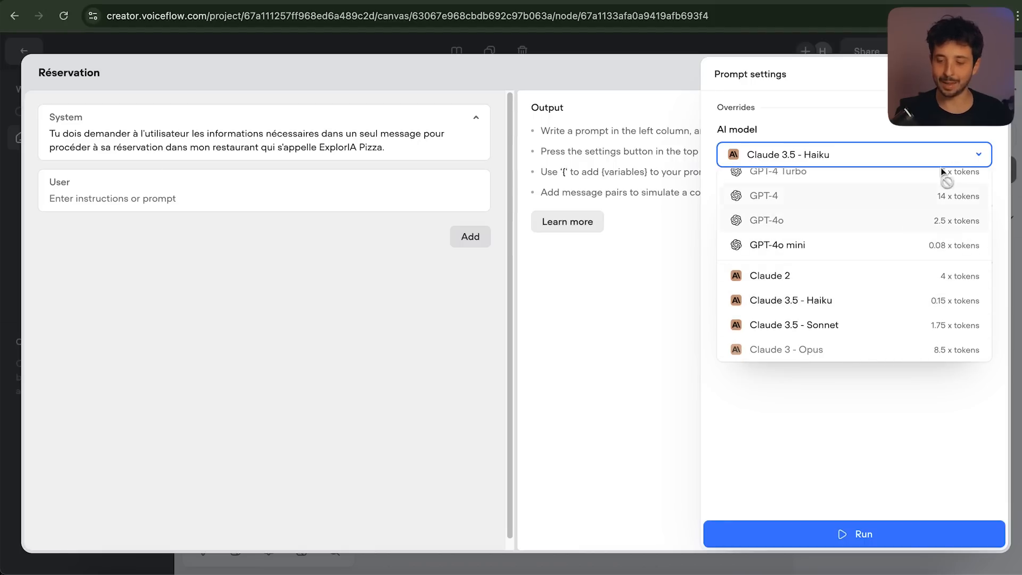
pyautogui.click(991, 74)
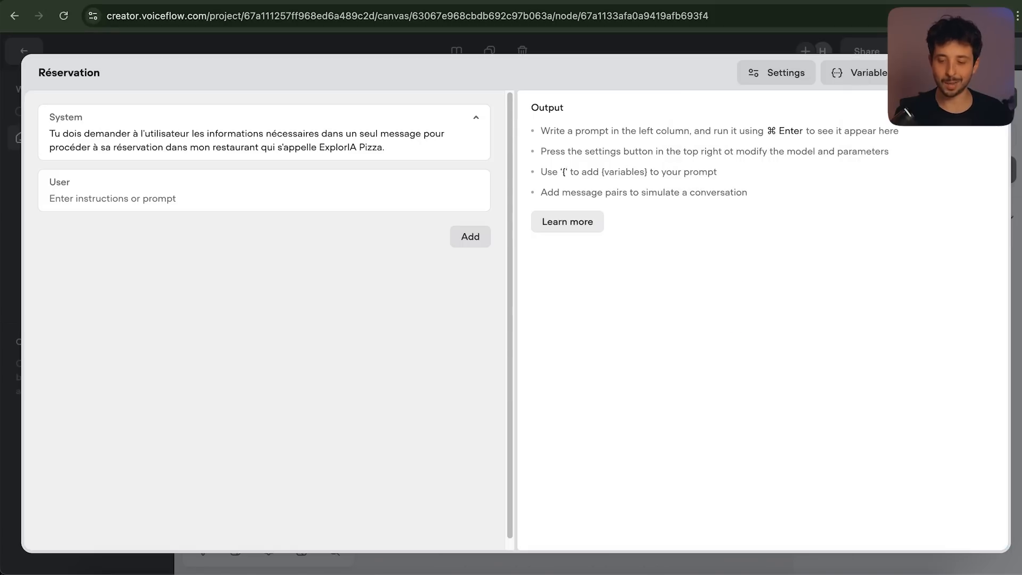
pyautogui.press('Escape')
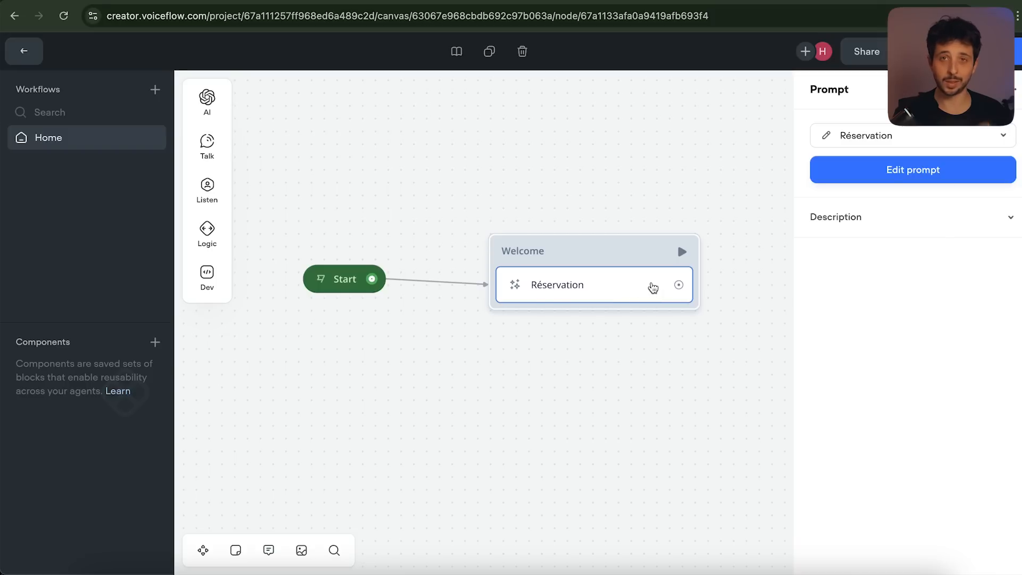
# Run a test and read the agent's request for guests, date, time, name and special requests
pyautogui.click(988, 56)
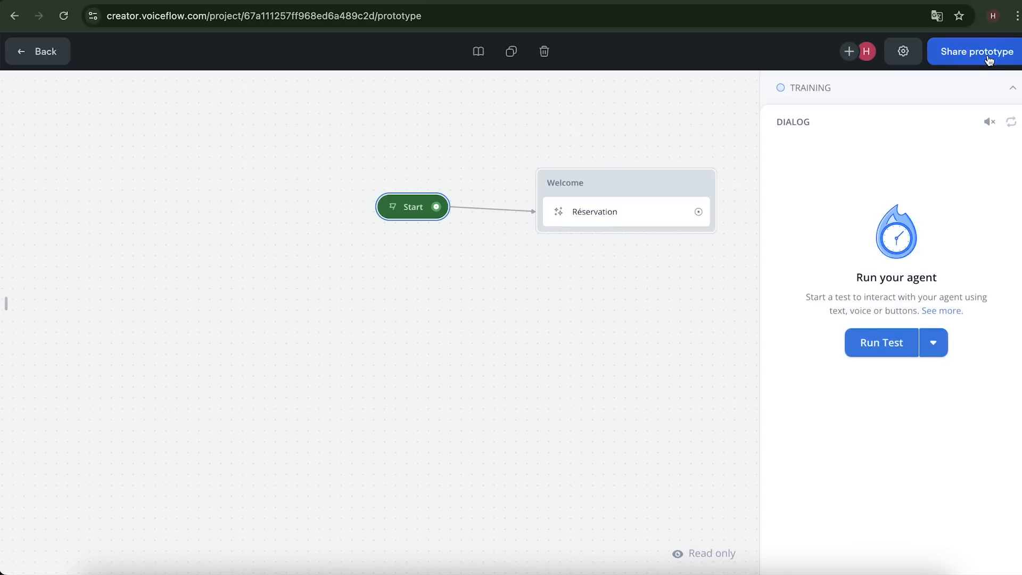
pyautogui.click(876, 346)
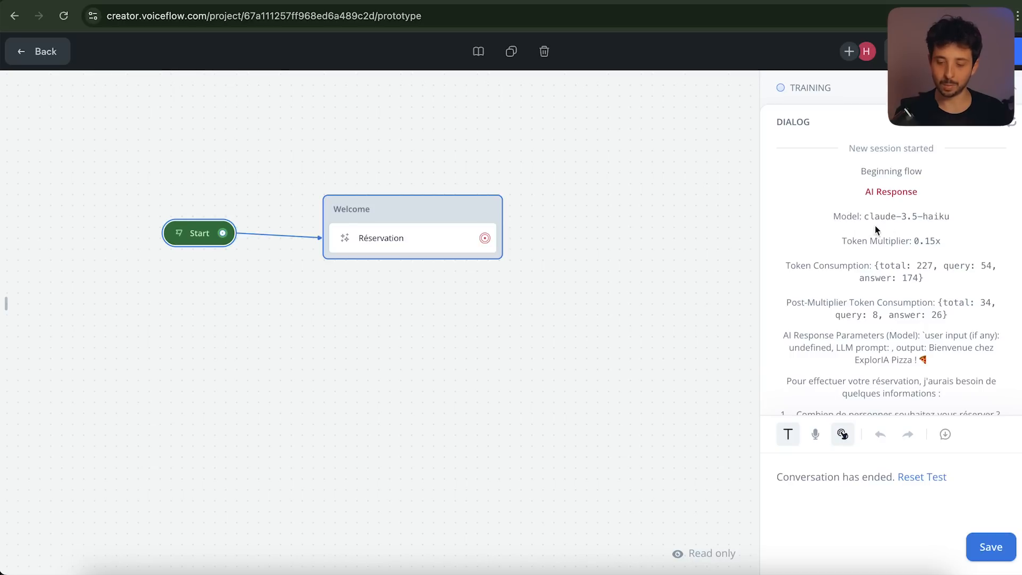
pyautogui.scroll(-1, 916, 220)
pyautogui.scroll(1, 918, 241)
pyautogui.scroll(-8, 917, 242)
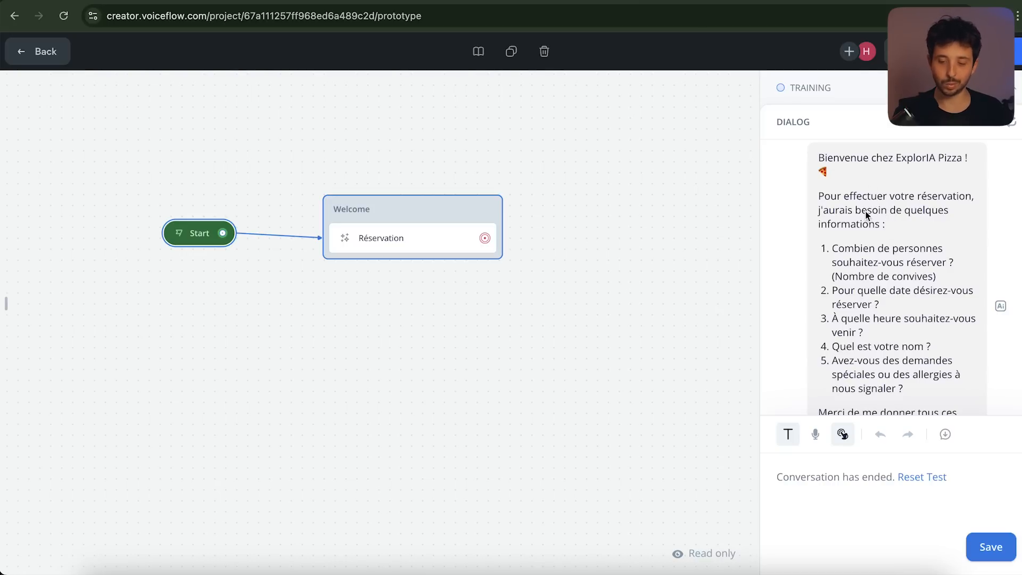
pyautogui.scroll(-2, 855, 224)
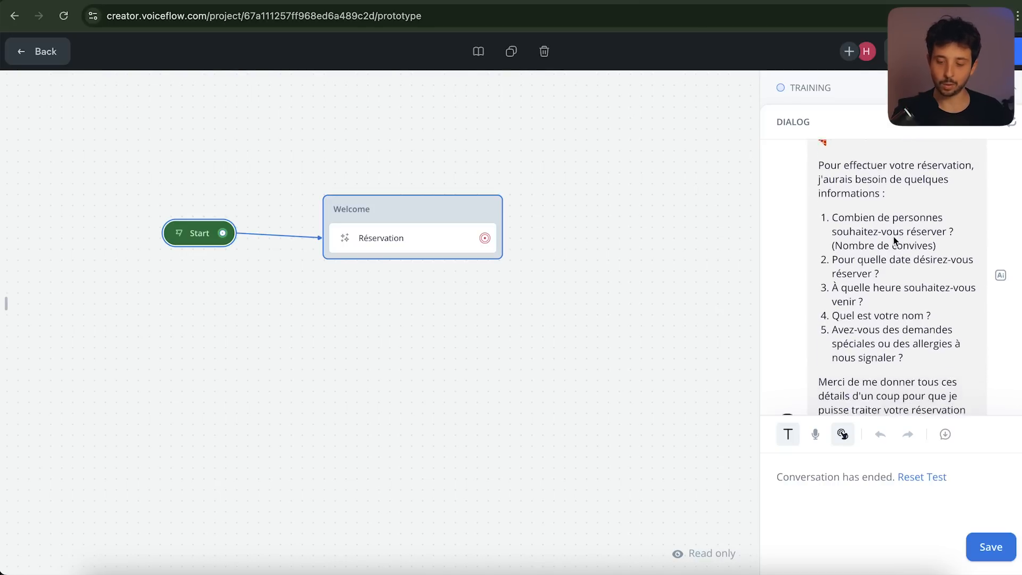
pyautogui.scroll(-1, 885, 301)
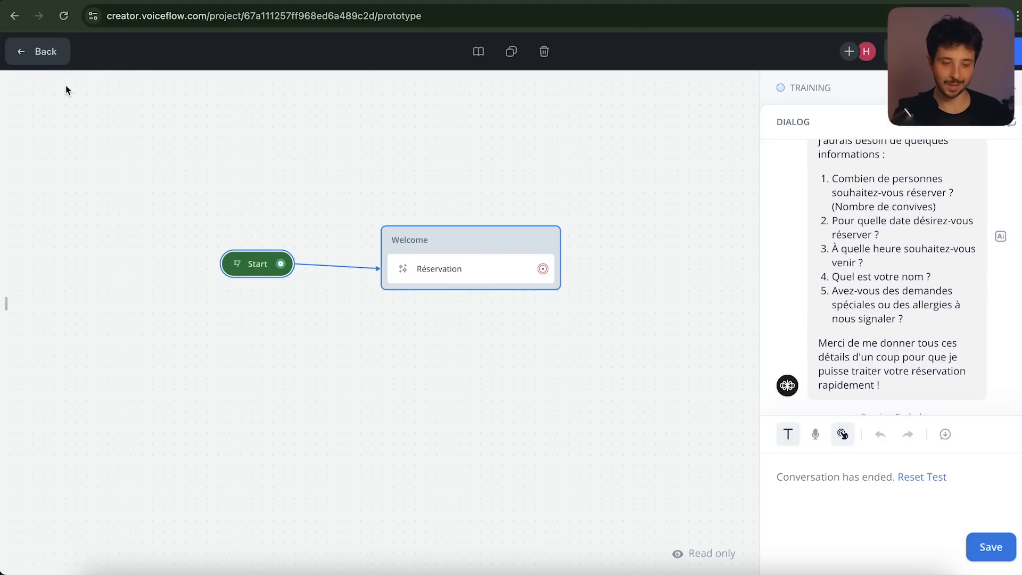
pyautogui.click(46, 58)
# Place a Capture step under the Réservation prompt and begin adding an entity to it
pyautogui.moveTo(219, 189)
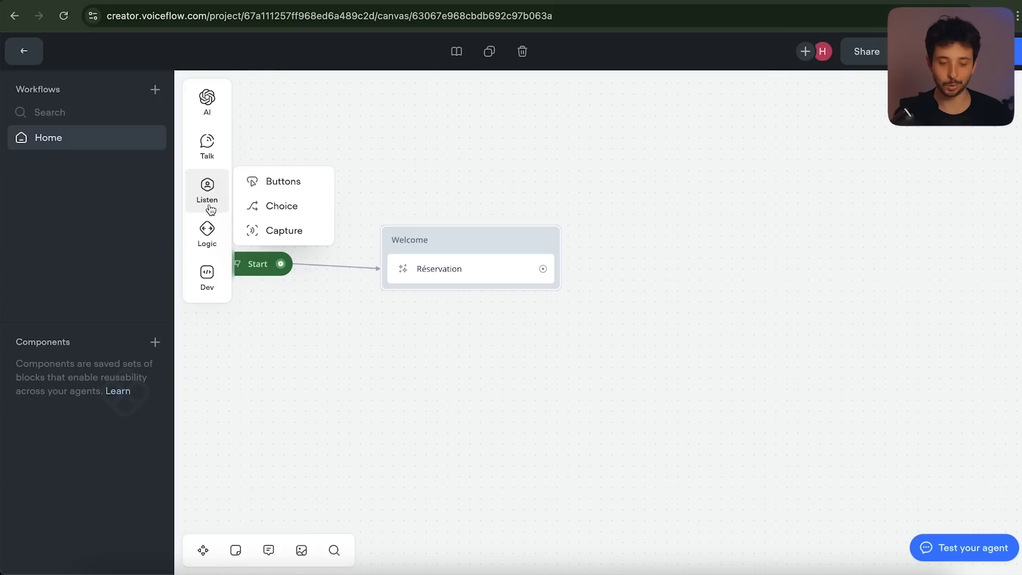
pyautogui.moveTo(262, 230); pyautogui.dragTo(447, 295)
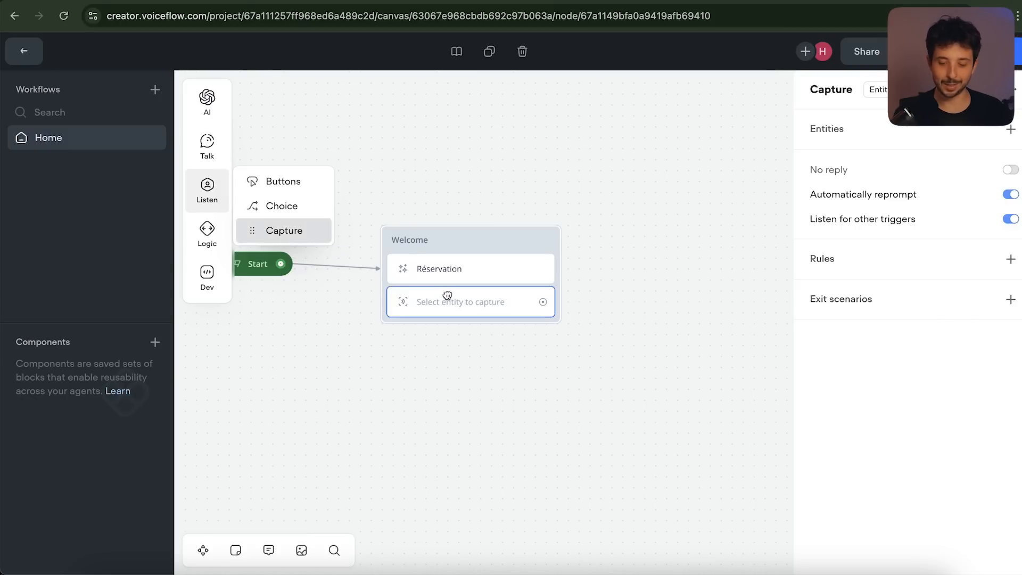
pyautogui.hscroll(-1, 444, 301)
pyautogui.scroll(1, 444, 301)
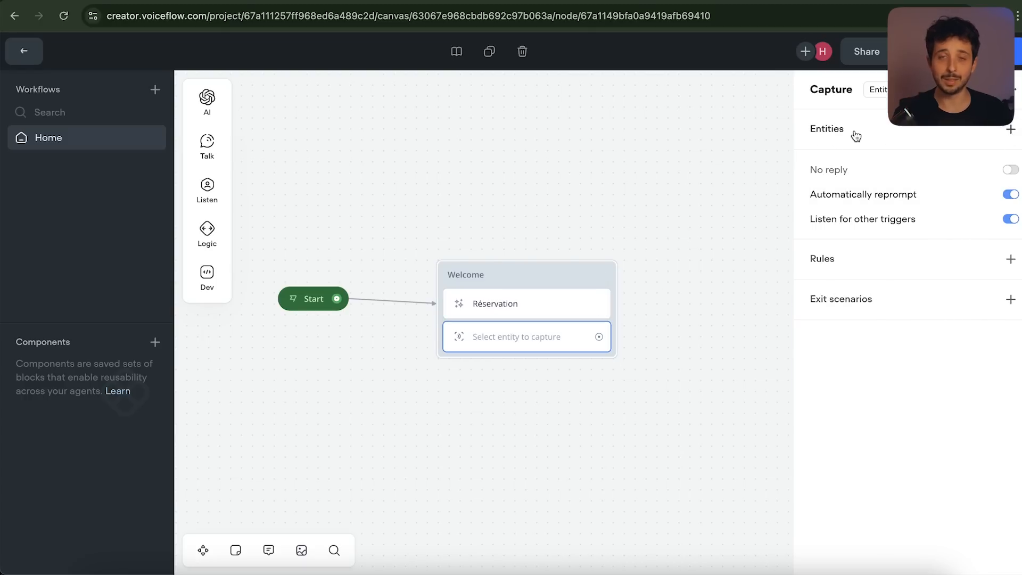
pyautogui.click(1010, 130)
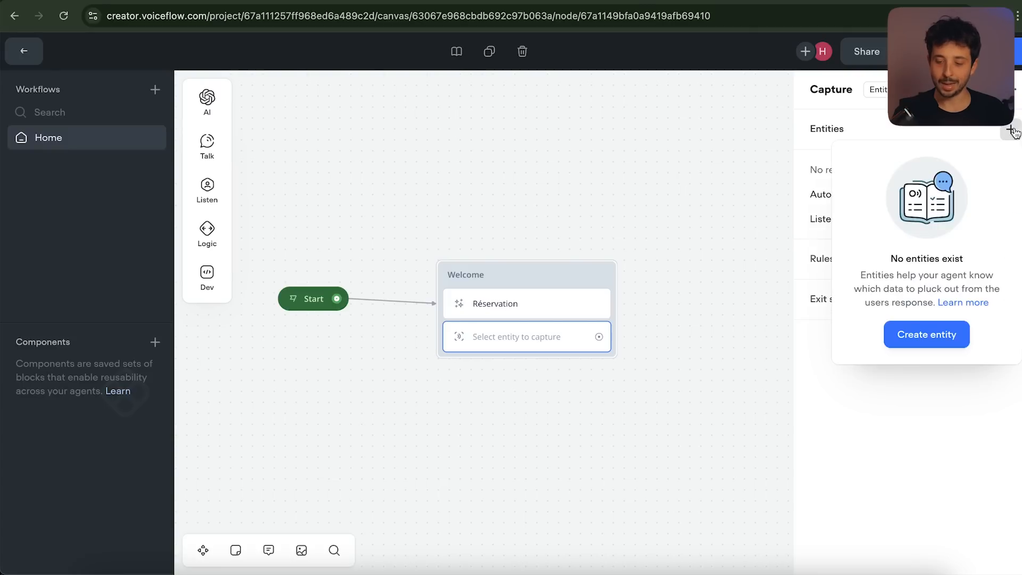
# Create the entity nombrepersonne as a Number and add it to the capture step
pyautogui.click(926, 335)
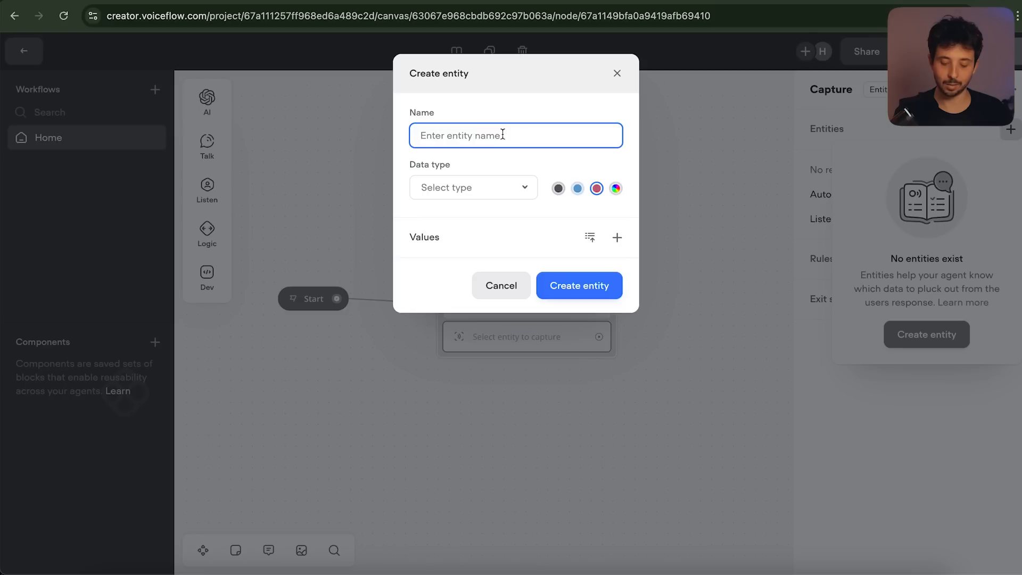
pyautogui.write('nombr')
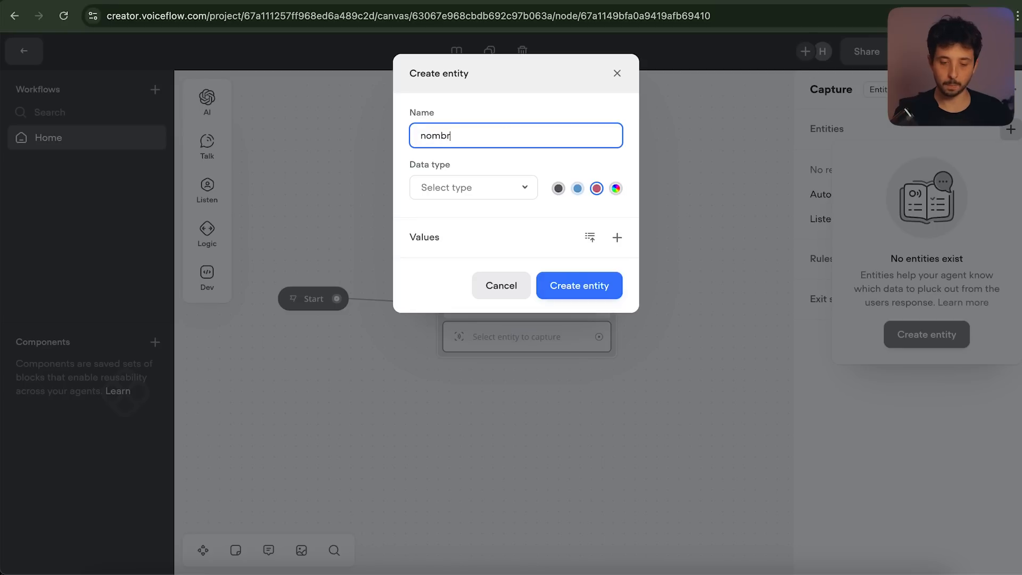
pyautogui.write('epersonne')
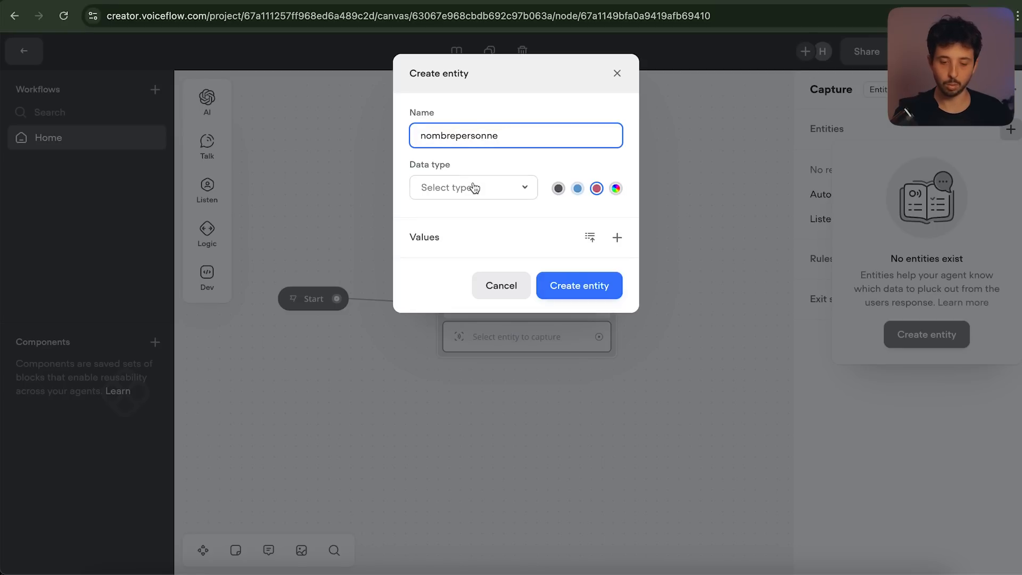
pyautogui.click(472, 188)
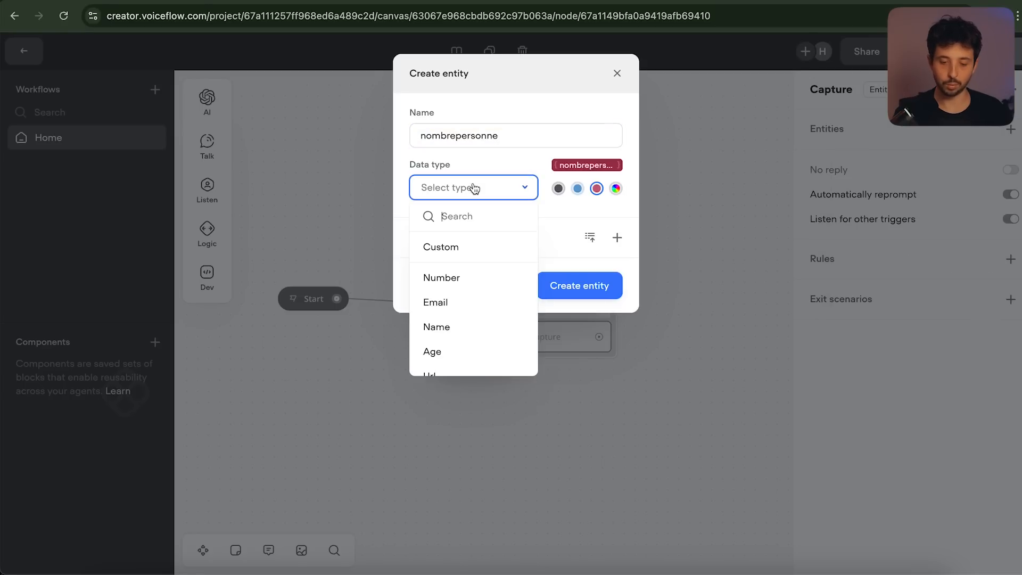
pyautogui.click(447, 278)
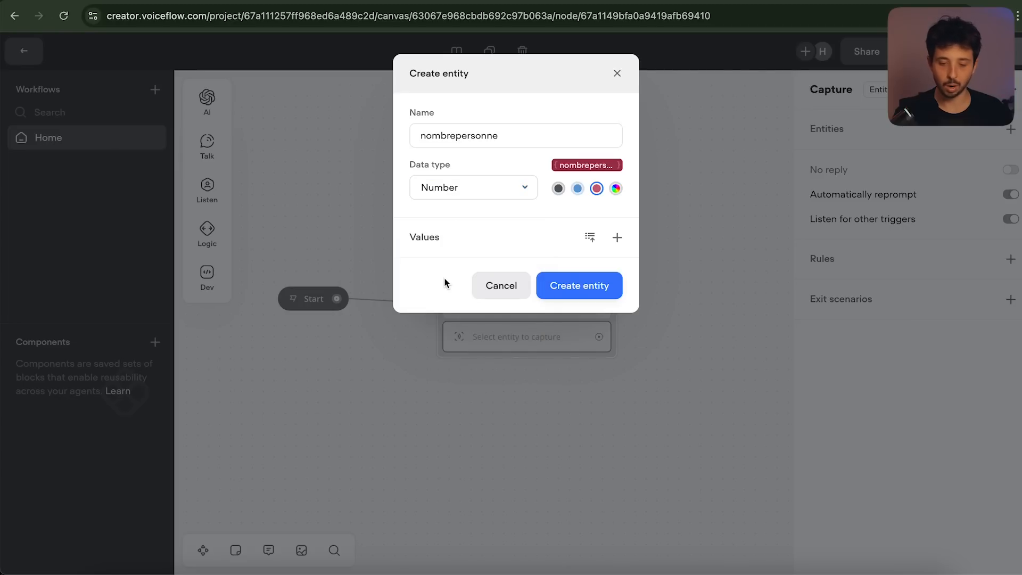
pyautogui.click(586, 292)
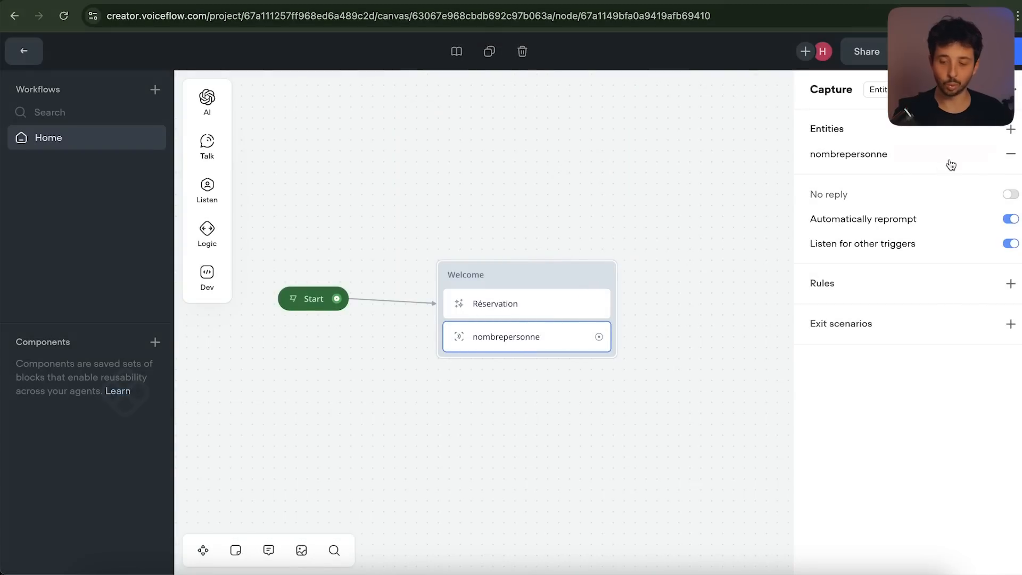
# Add a datereservation entity of type Datetime to the capture step
pyautogui.click(1010, 130)
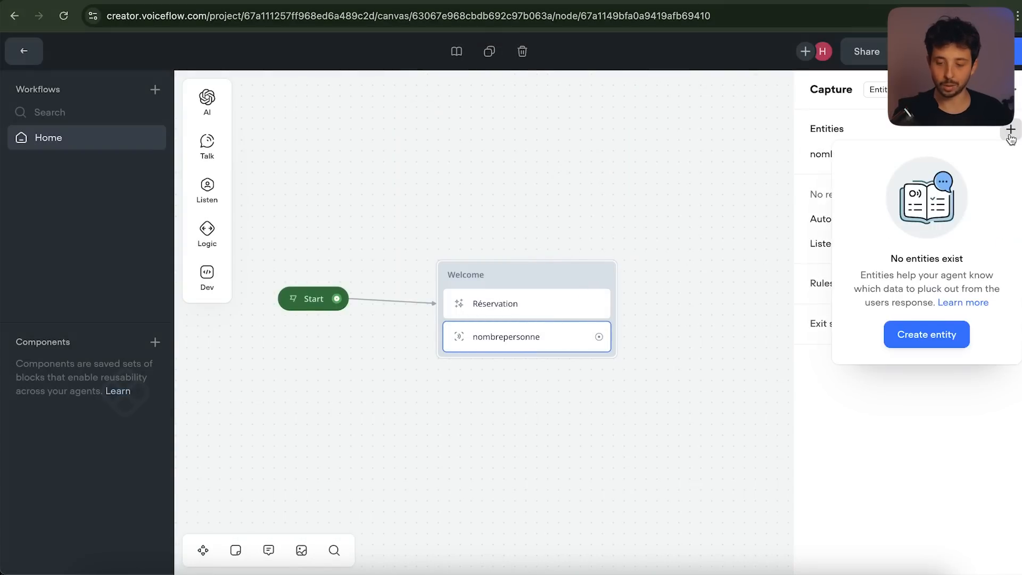
pyautogui.click(921, 337)
pyautogui.write('datereservation')
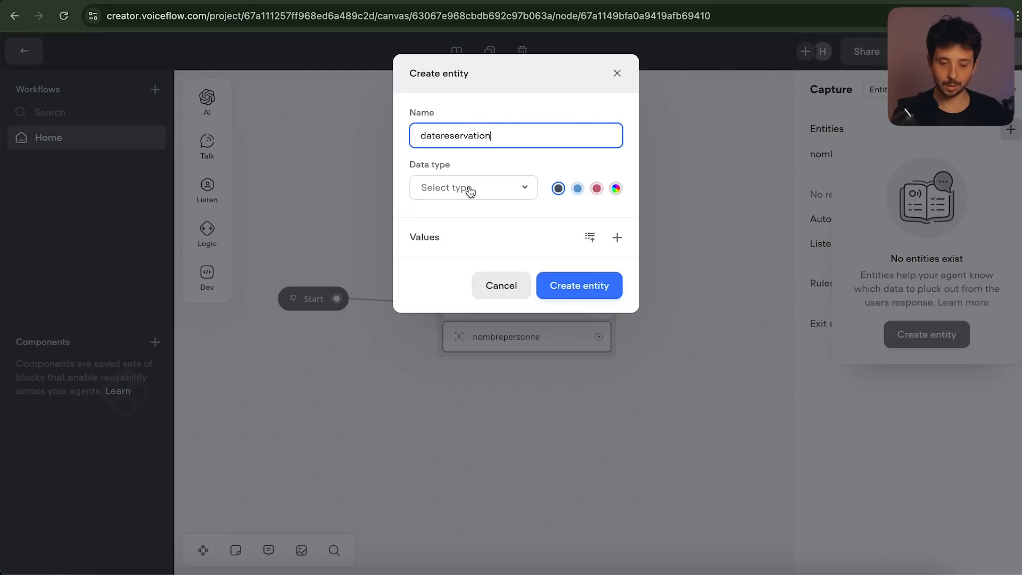
pyautogui.click(471, 190)
pyautogui.scroll(-5, 467, 292)
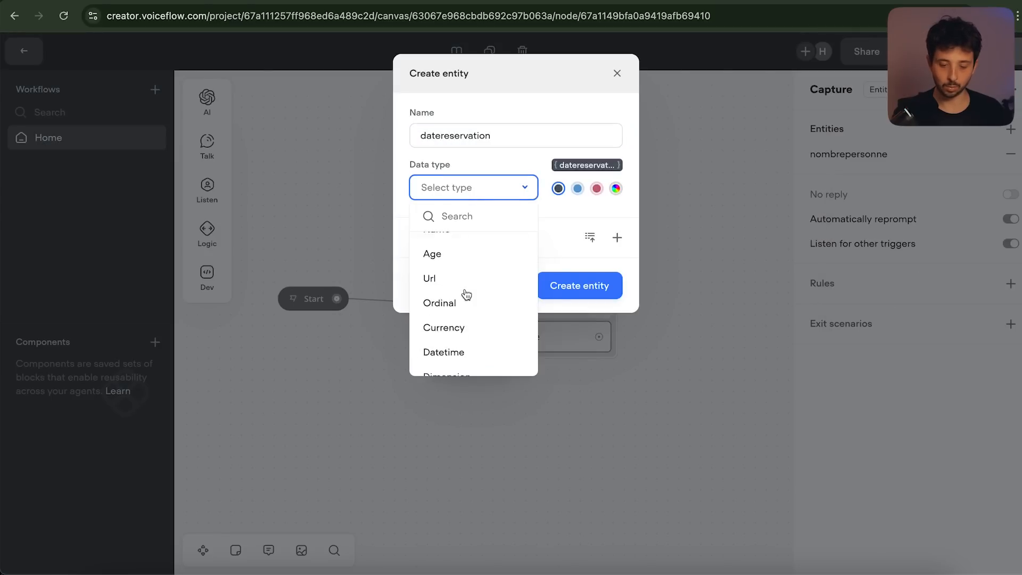
pyautogui.click(467, 292)
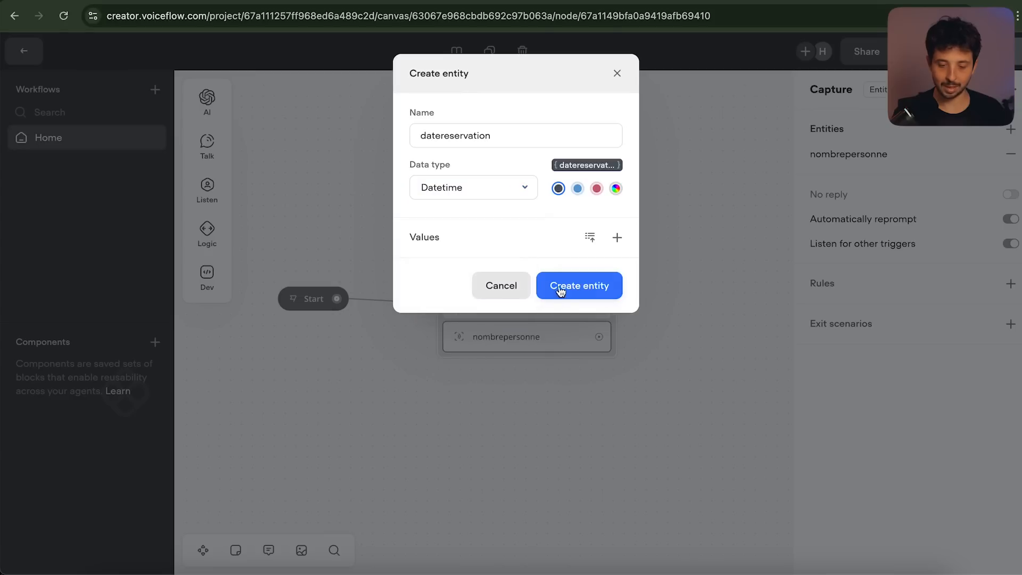
pyautogui.click(596, 287)
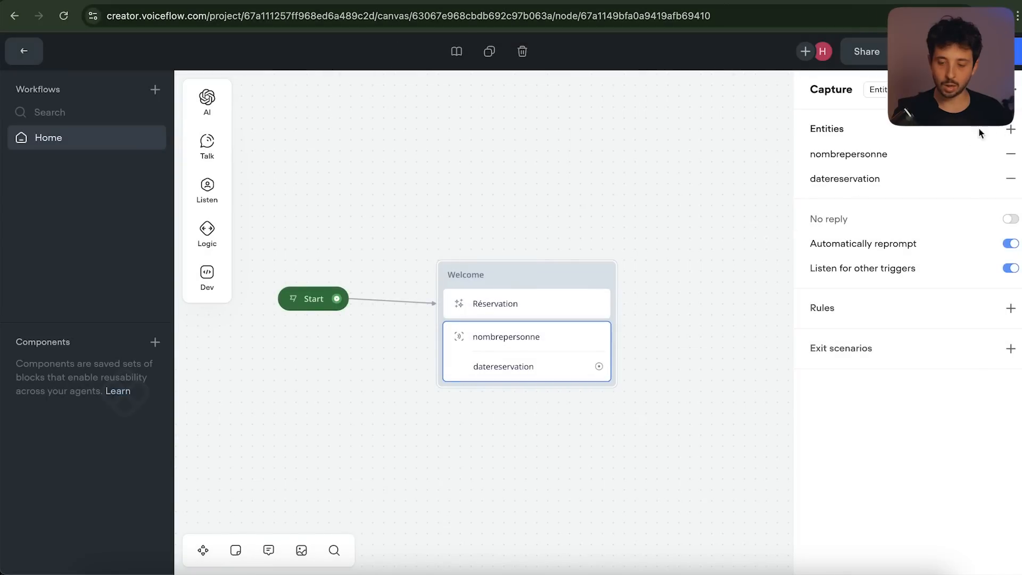
# Add a heurereservation entity of type Datetime to the capture step
pyautogui.click(1010, 129)
pyautogui.click(921, 335)
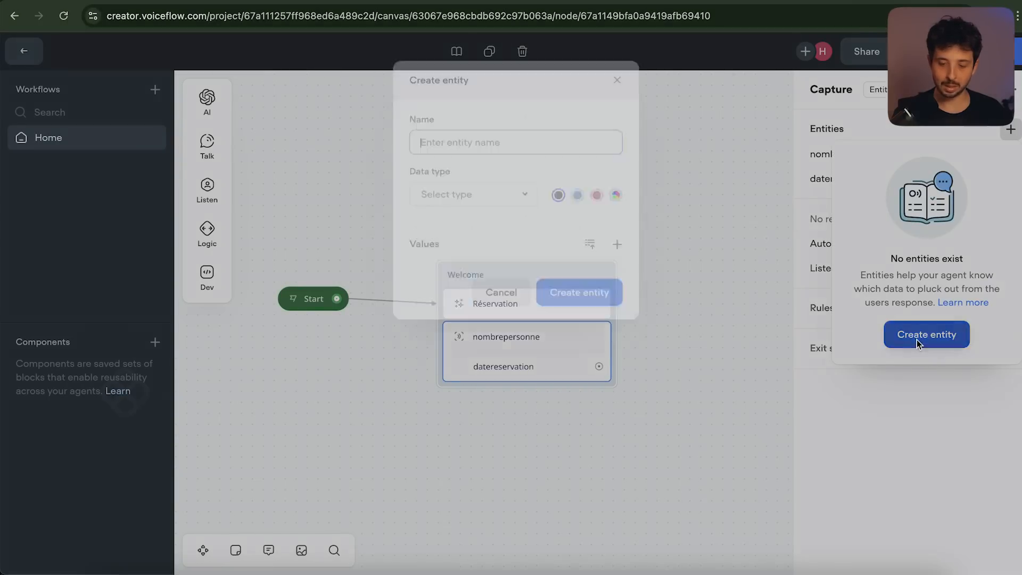
pyautogui.write('heurereservation')
pyautogui.click(472, 187)
pyautogui.scroll(-4, 474, 293)
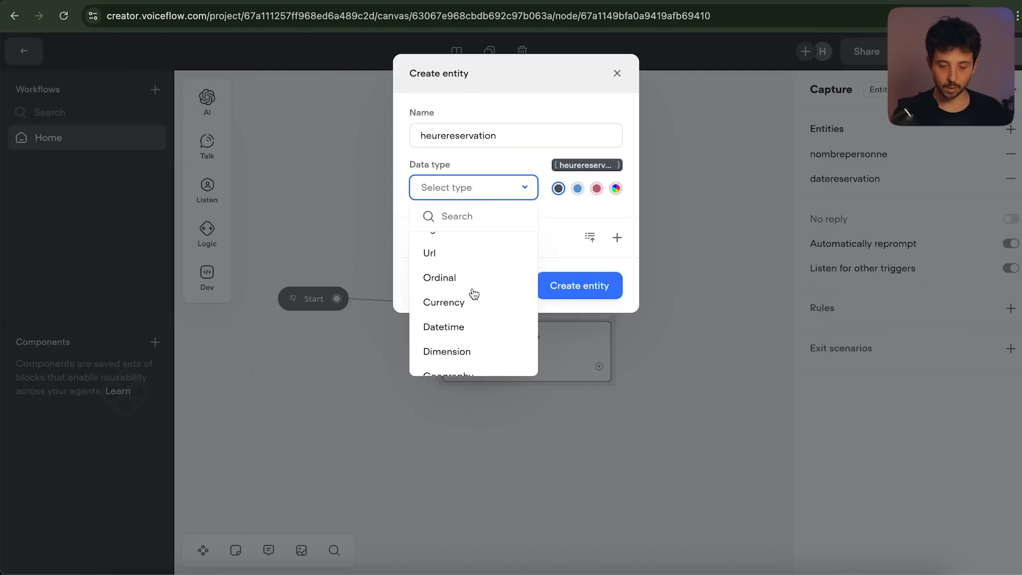
pyautogui.scroll(-2, 473, 294)
pyautogui.scroll(5, 473, 294)
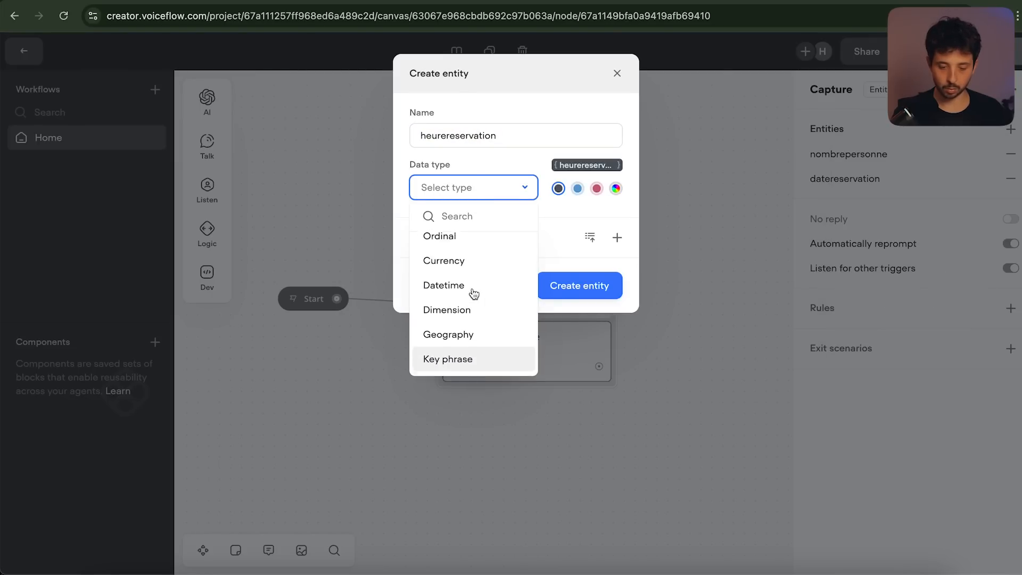
pyautogui.scroll(-2, 472, 298)
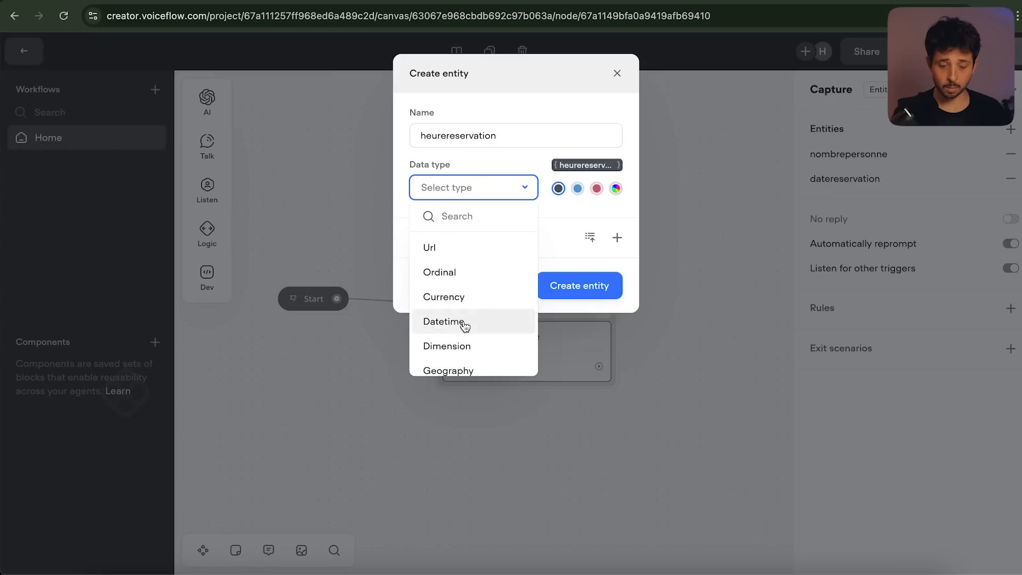
pyautogui.click(465, 322)
pyautogui.click(597, 287)
# Add a numerotelephone entity of type Phone number to the capture step
pyautogui.click(924, 335)
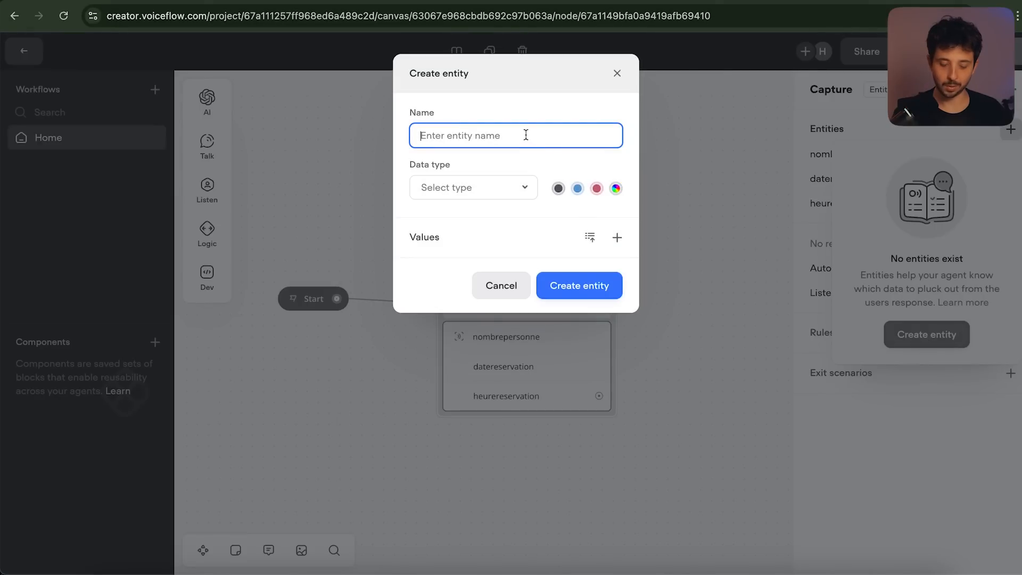
pyautogui.write('numero')
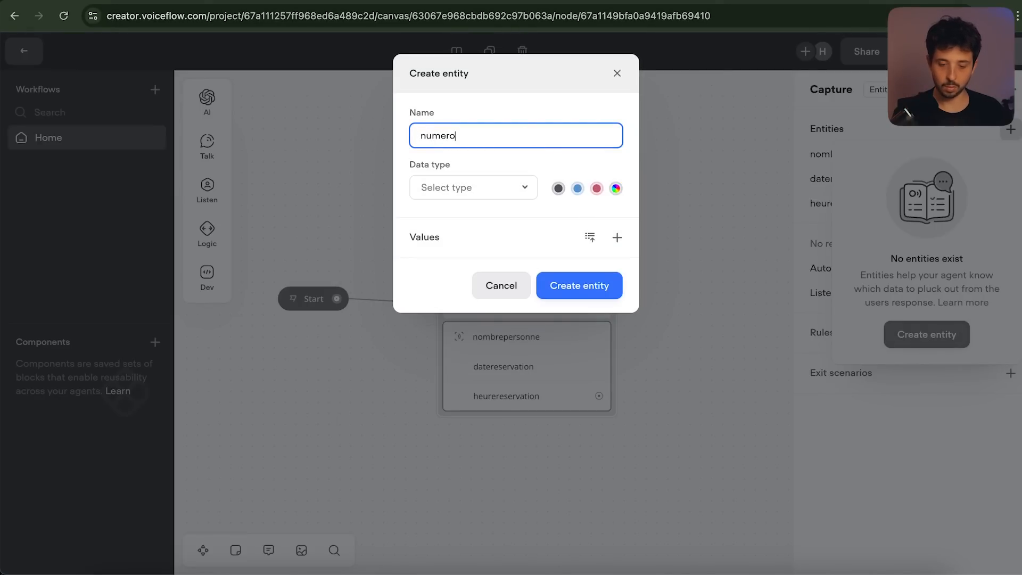
pyautogui.write('telephone')
pyautogui.click(473, 188)
pyautogui.scroll(-5, 488, 296)
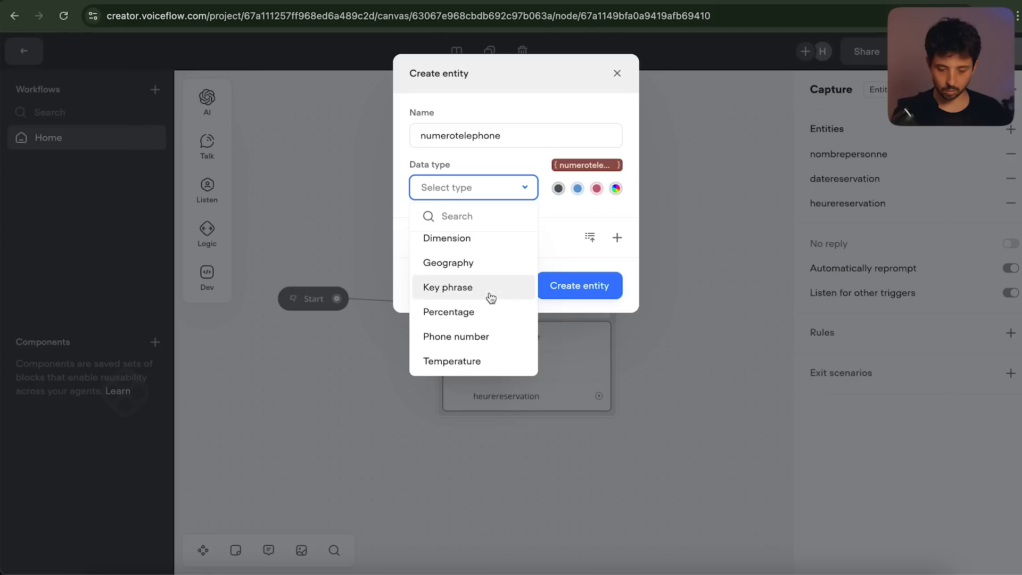
pyautogui.click(479, 338)
pyautogui.click(592, 287)
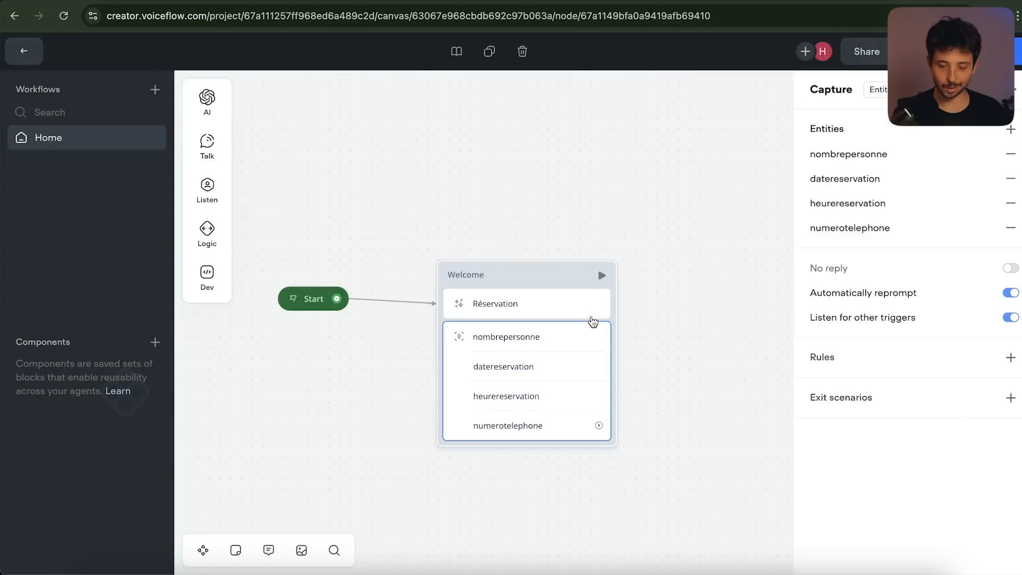
pyautogui.click(1011, 129)
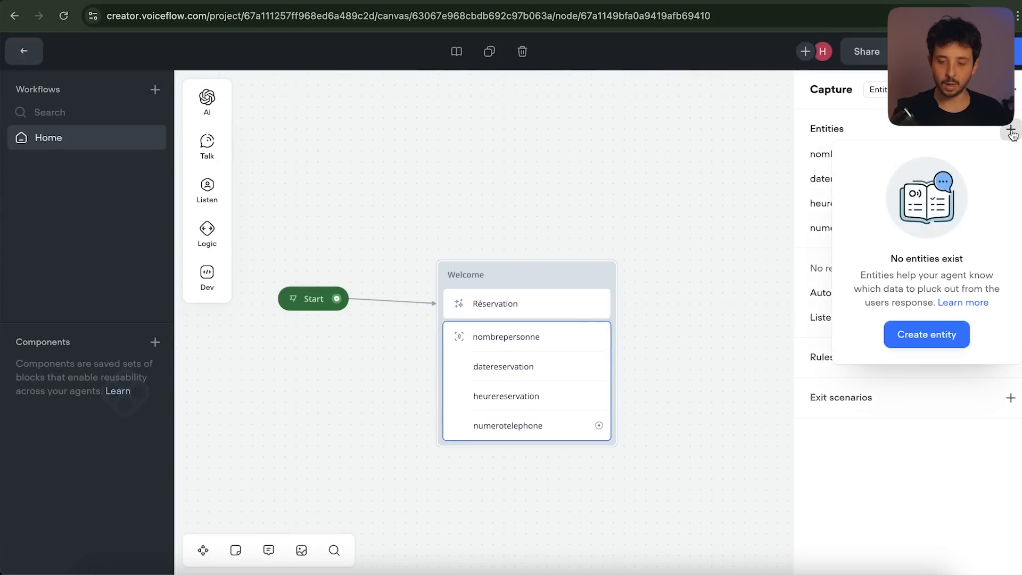
# Start a new entity named allergies with the Custom data type
pyautogui.click(917, 334)
pyautogui.write('allergies')
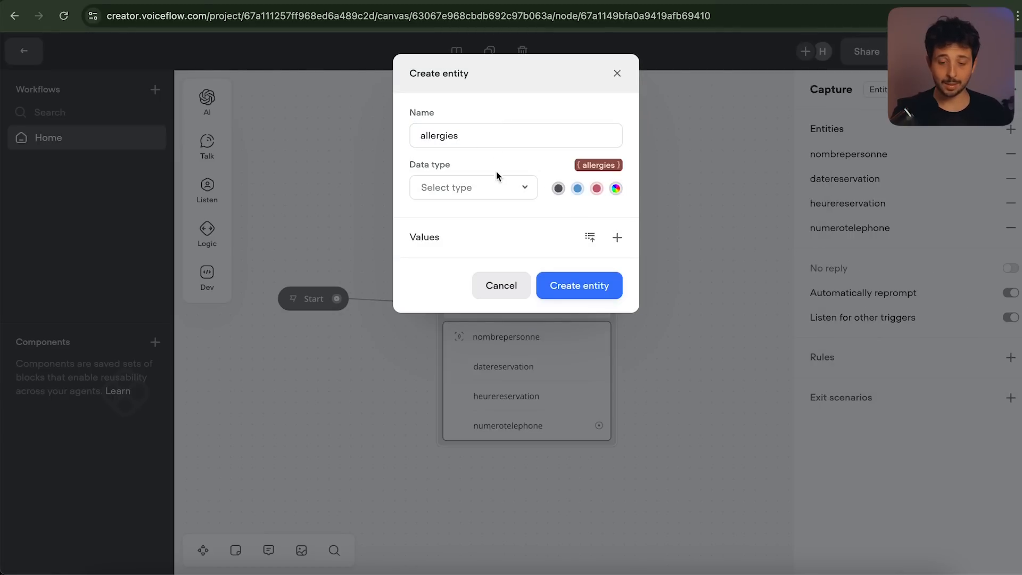
pyautogui.click(496, 188)
pyautogui.scroll(-5, 465, 319)
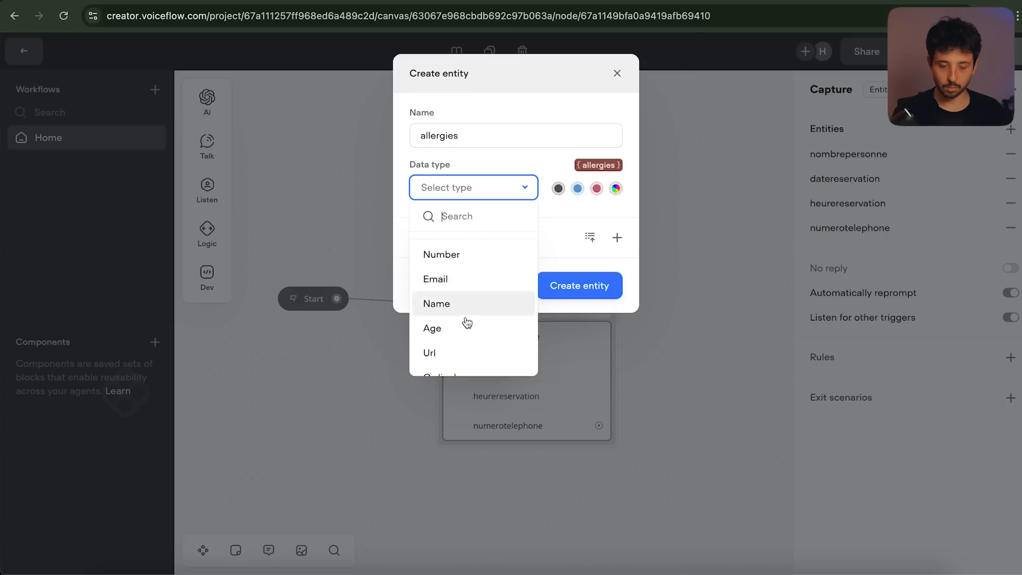
pyautogui.scroll(5, 465, 322)
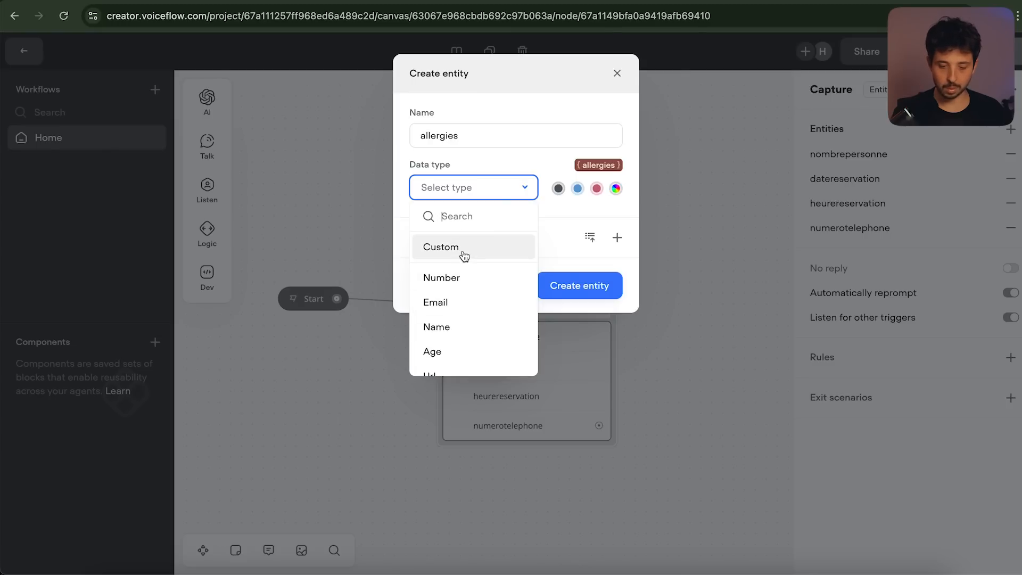
pyautogui.click(463, 257)
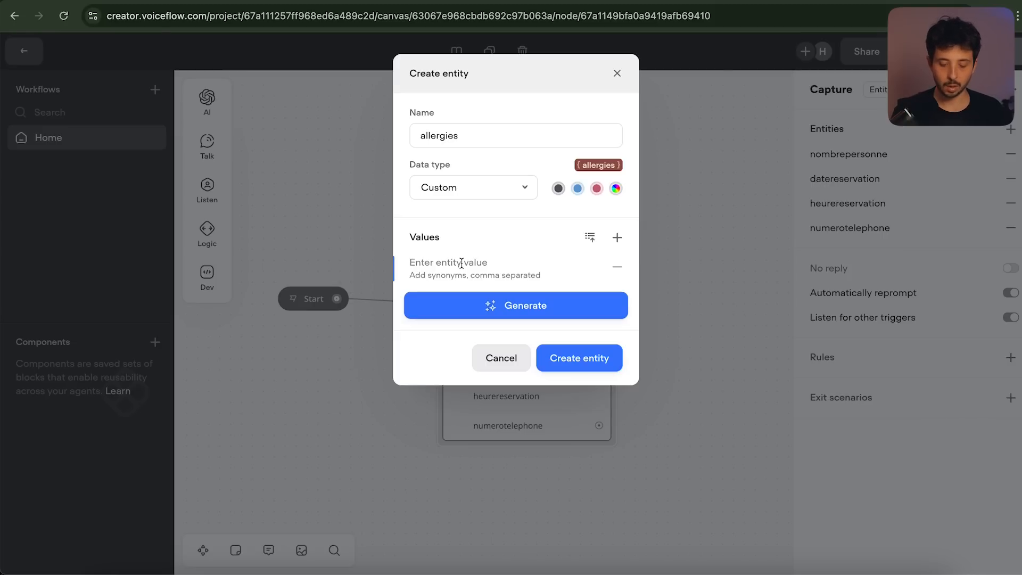
# Give allergies the values gluten and lactose plus 3 generated ones like œuf and arachide, then save
pyautogui.write('gluten')
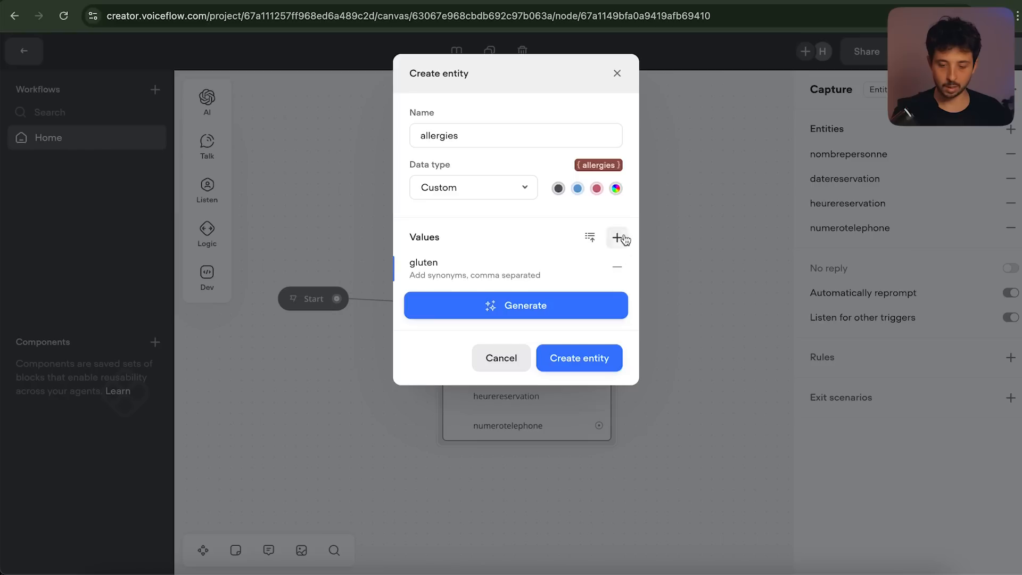
pyautogui.click(621, 238)
pyautogui.write('lactose')
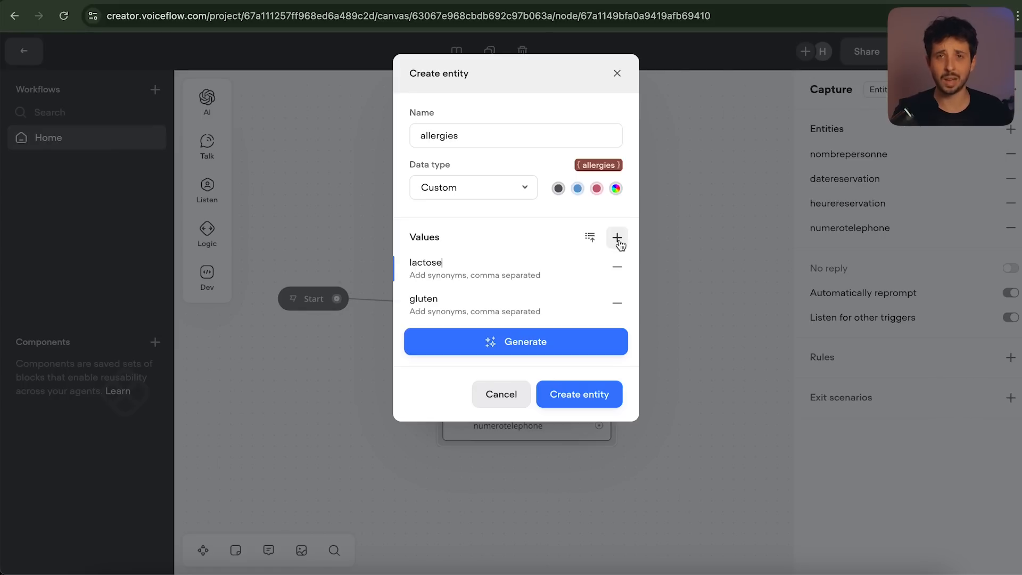
pyautogui.click(618, 238)
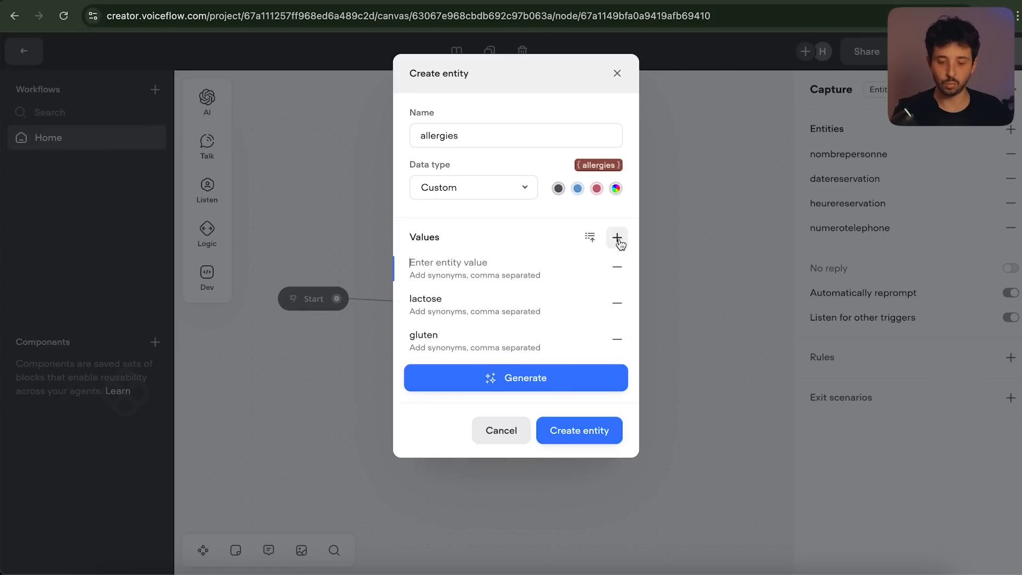
pyautogui.click(552, 381)
pyautogui.click(491, 418)
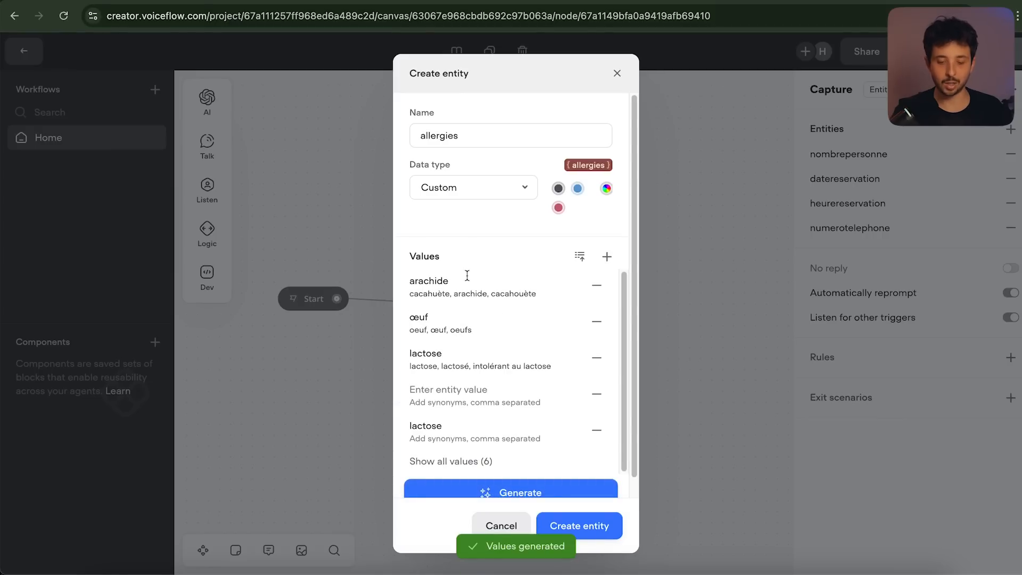
pyautogui.scroll(-1, 430, 386)
pyautogui.click(596, 374)
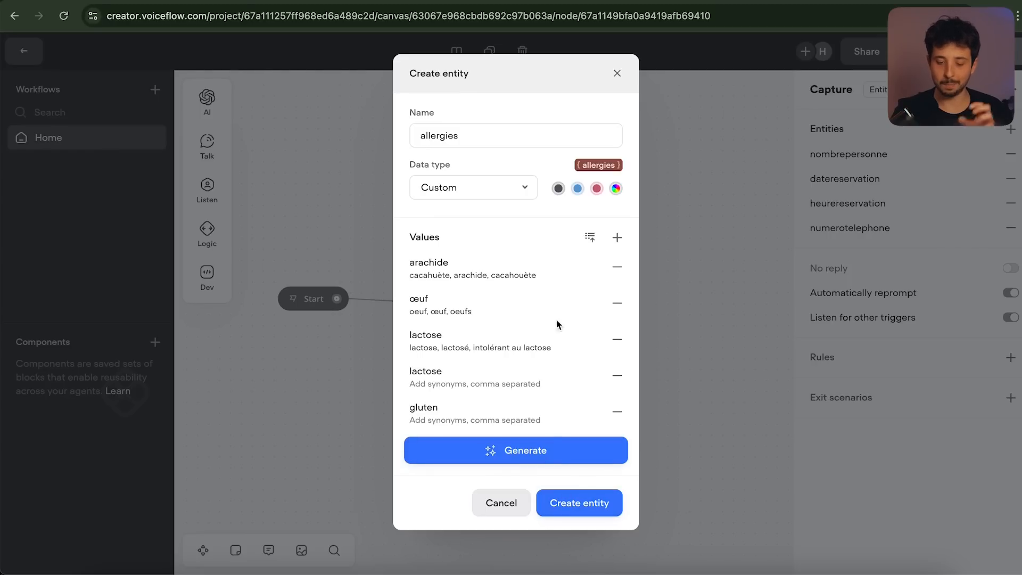
pyautogui.click(599, 500)
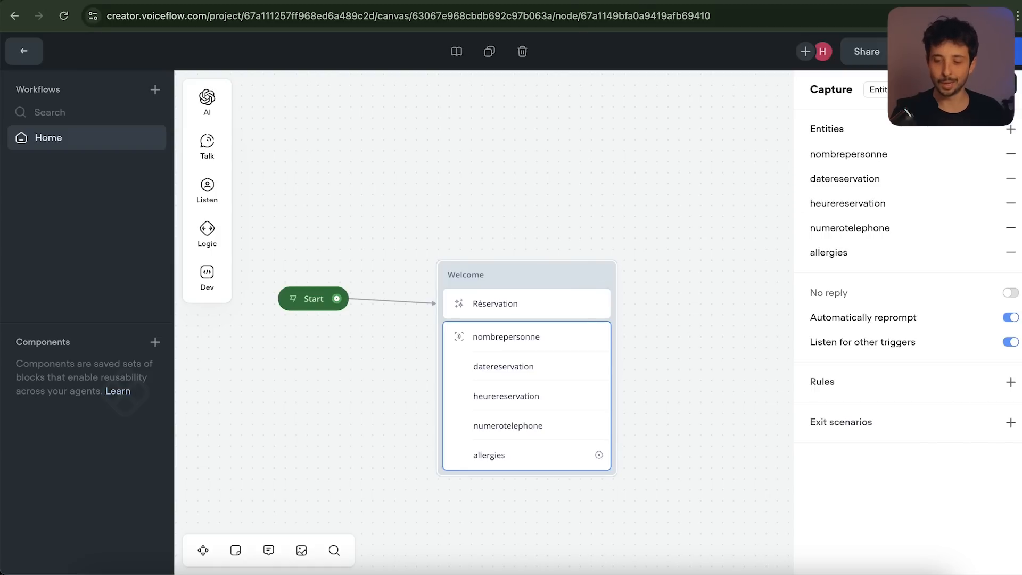
# Train the agent, start a new test, and read the welcome message's reservation questions
pyautogui.click(991, 59)
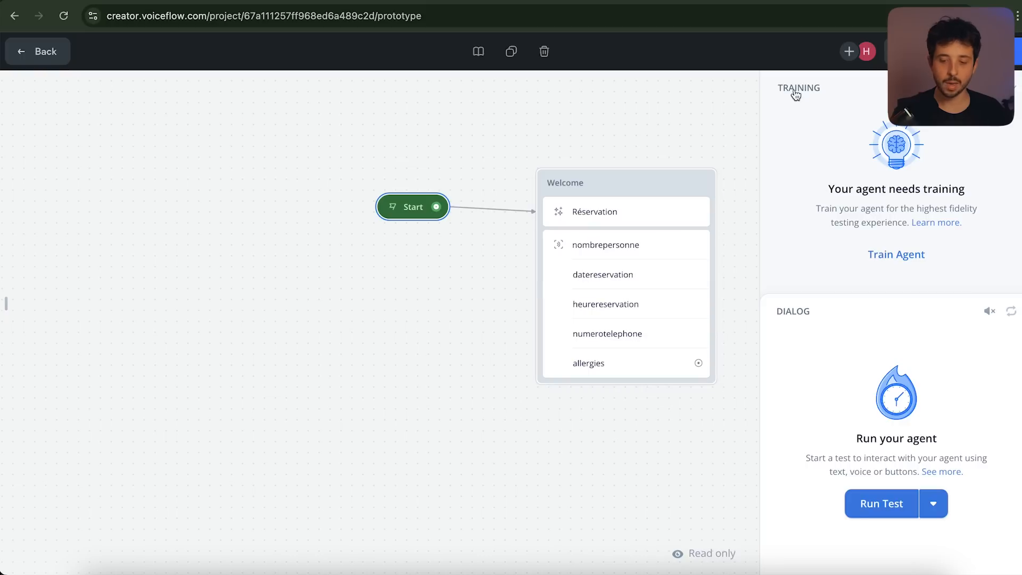
pyautogui.click(906, 256)
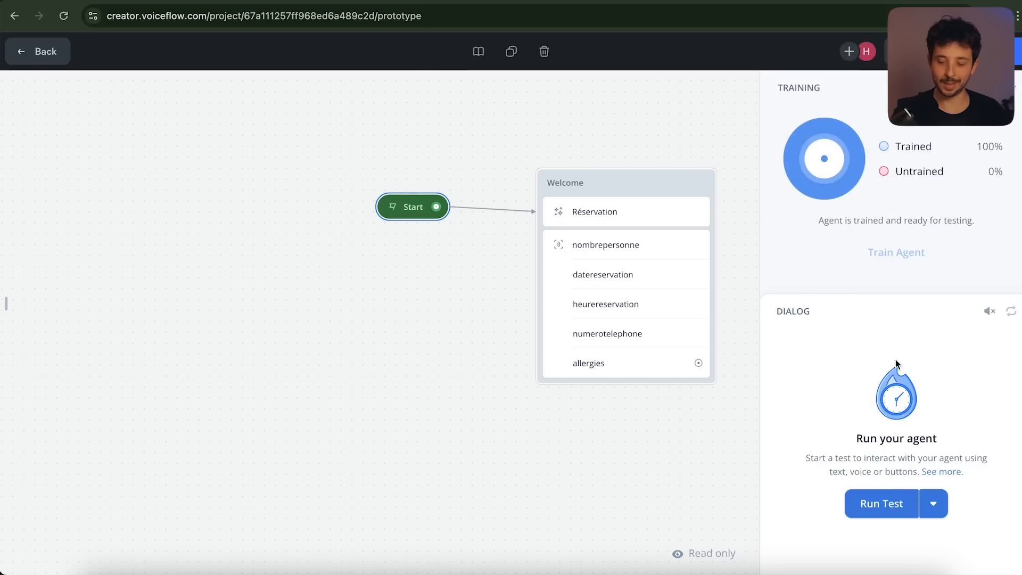
pyautogui.click(885, 503)
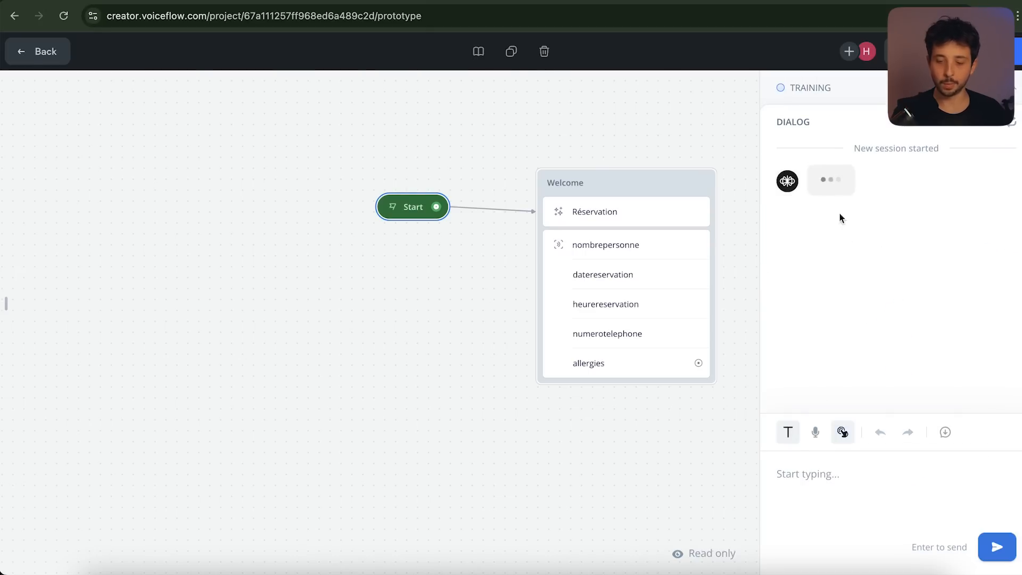
pyautogui.scroll(2, 890, 287)
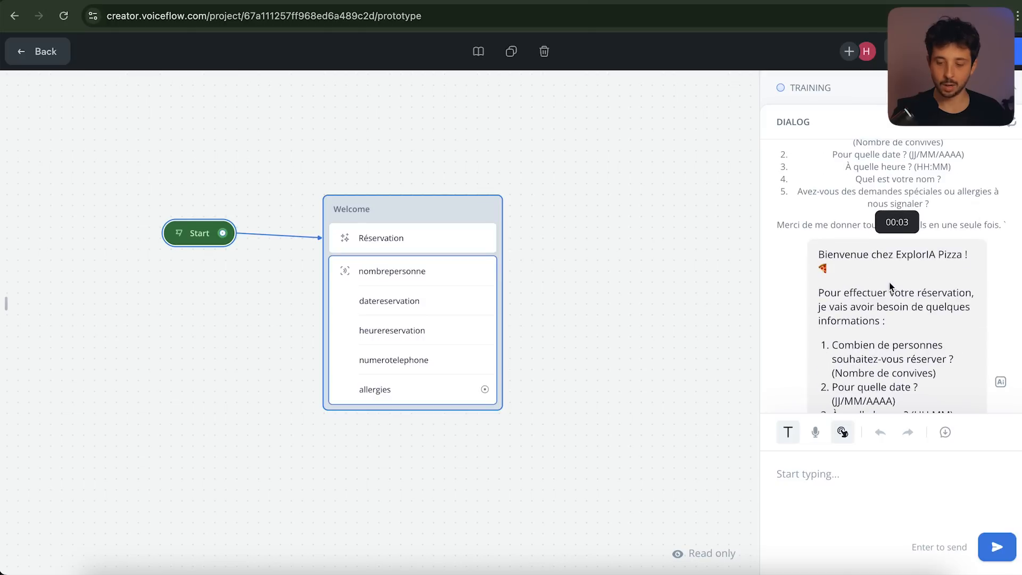
pyautogui.scroll(-2, 928, 287)
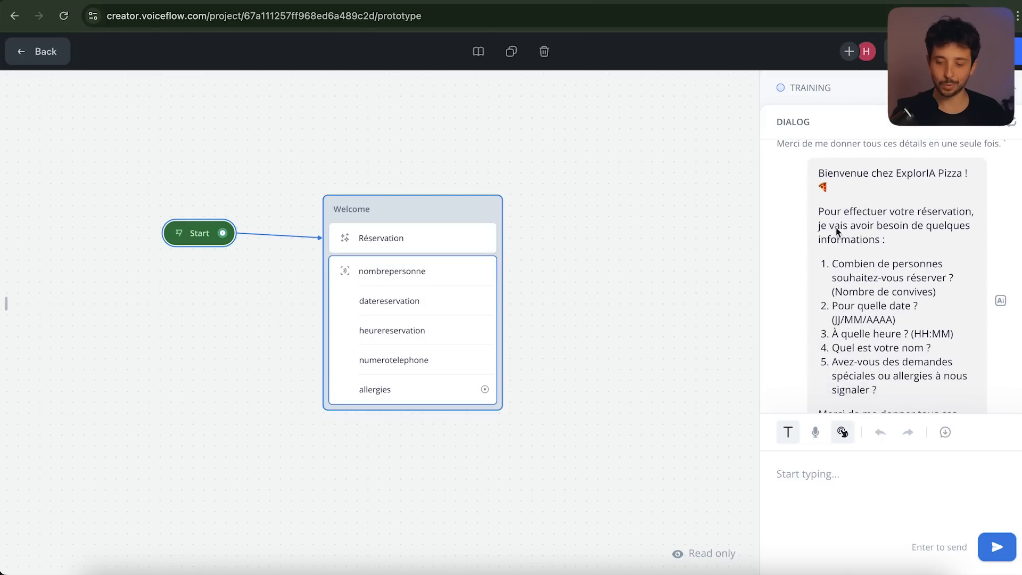
pyautogui.scroll(-2, 856, 277)
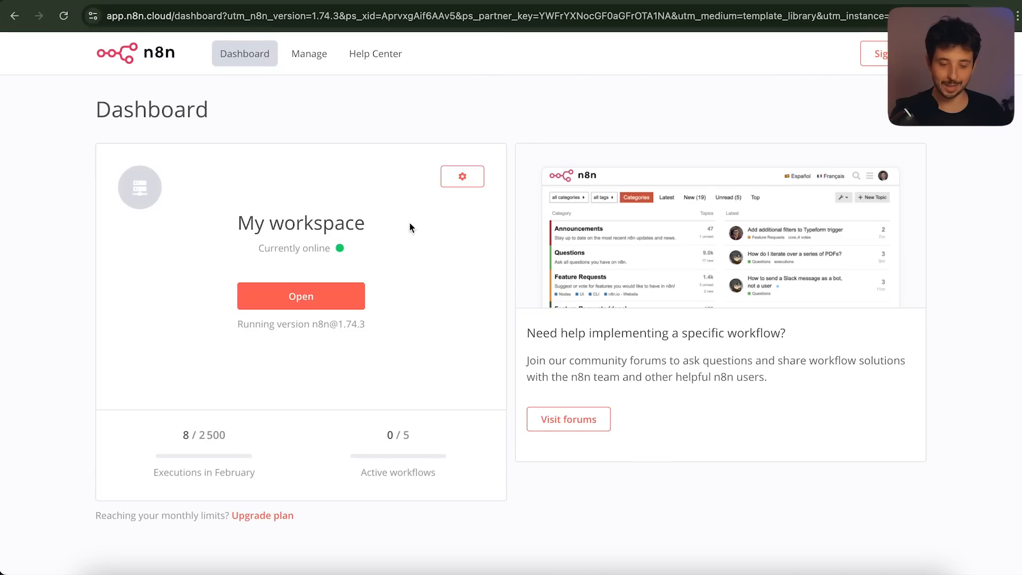
# Open My workspace and create a new empty workflow, My workflow 2
pyautogui.click(317, 297)
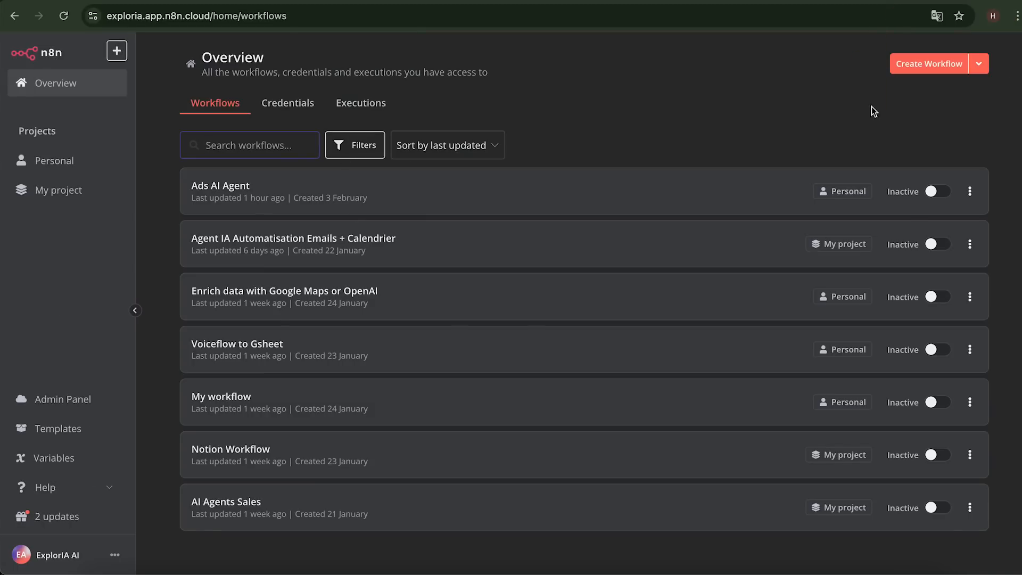
pyautogui.click(929, 64)
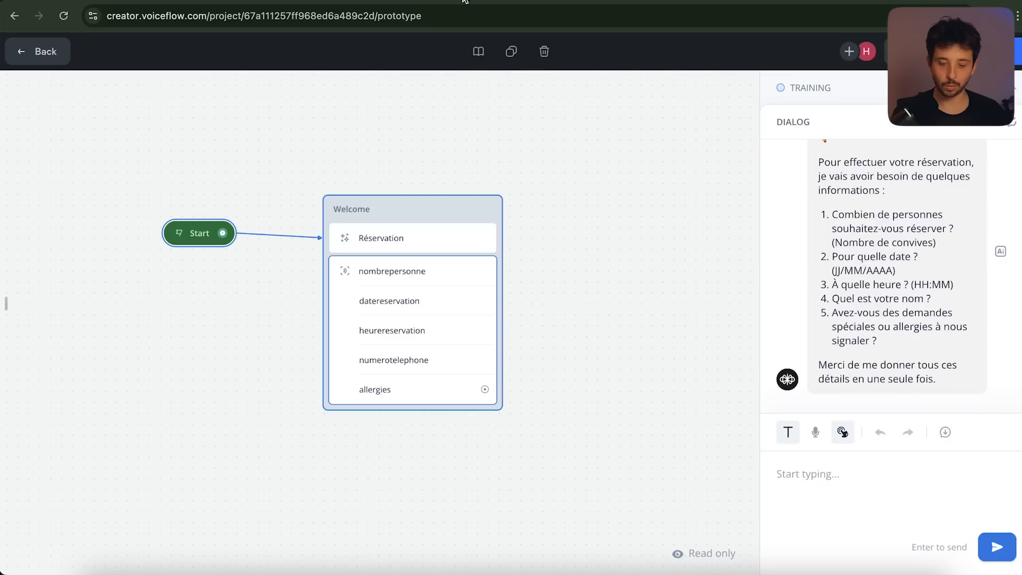
# Back on the canvas, add an API step in a new block linked after the allergies capture
pyautogui.hscroll(-1, 411, 234)
pyautogui.scroll(1, 411, 234)
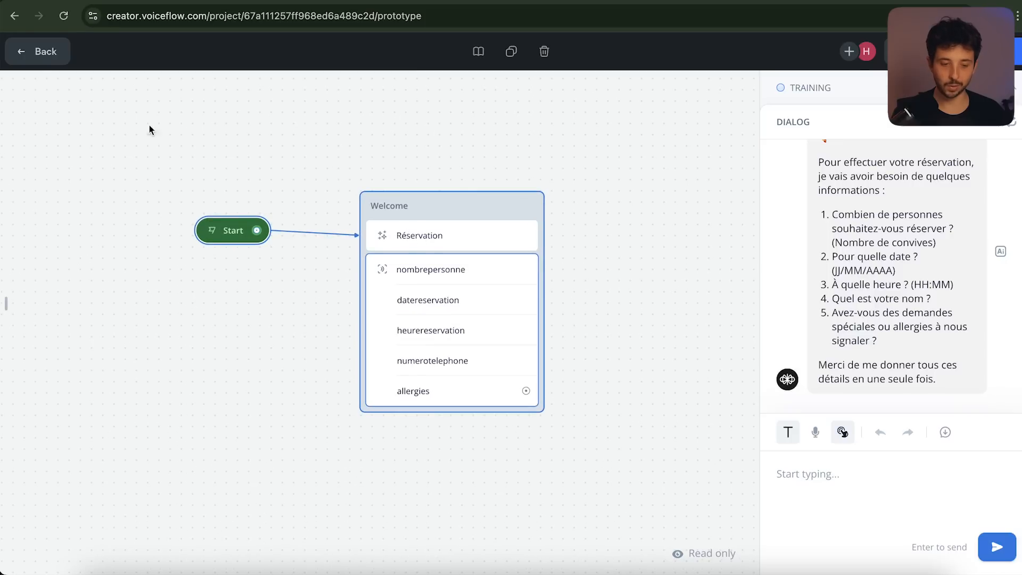
pyautogui.click(43, 54)
pyautogui.moveTo(208, 185)
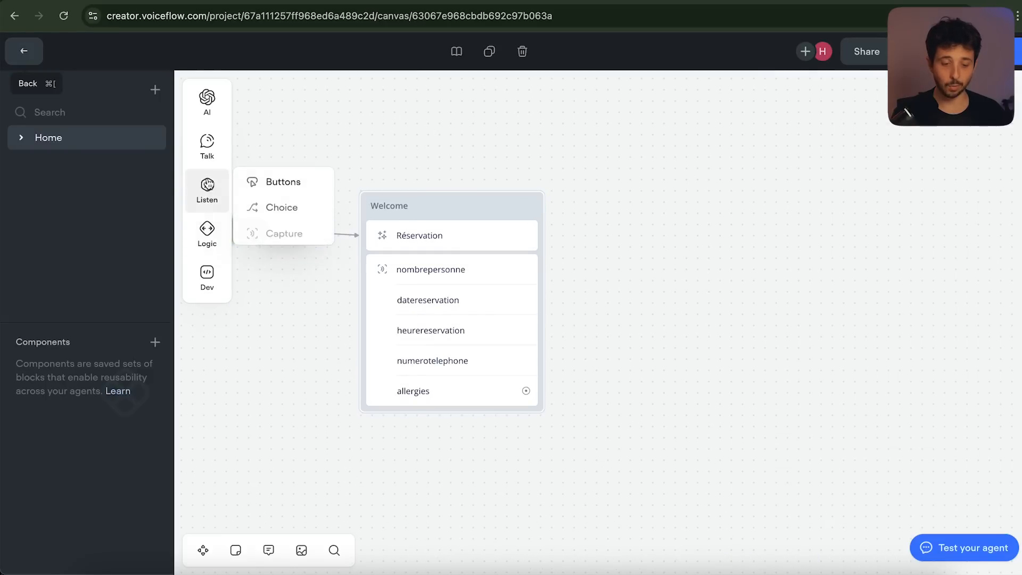
pyautogui.moveTo(207, 286)
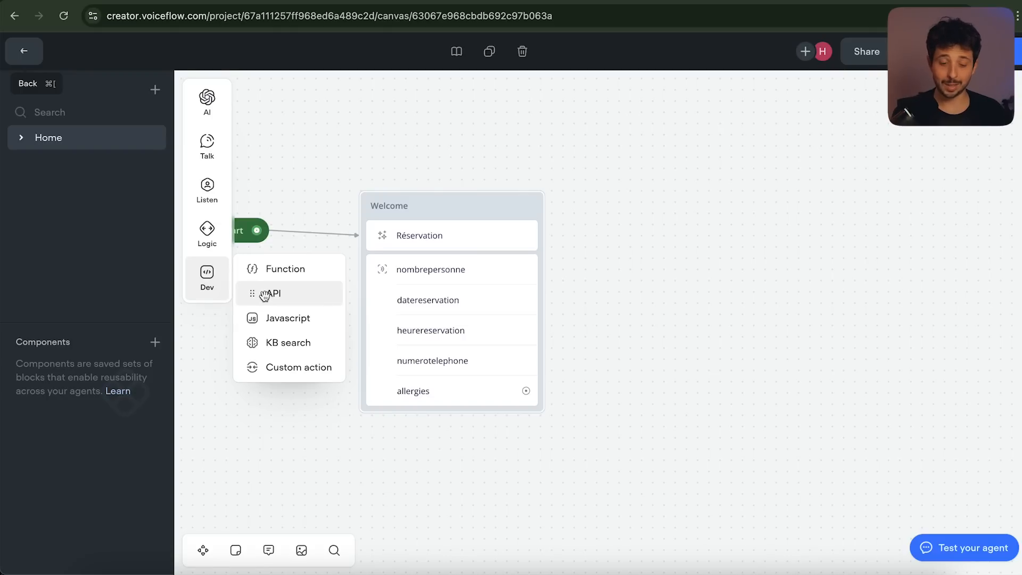
pyautogui.moveTo(260, 298); pyautogui.dragTo(647, 282)
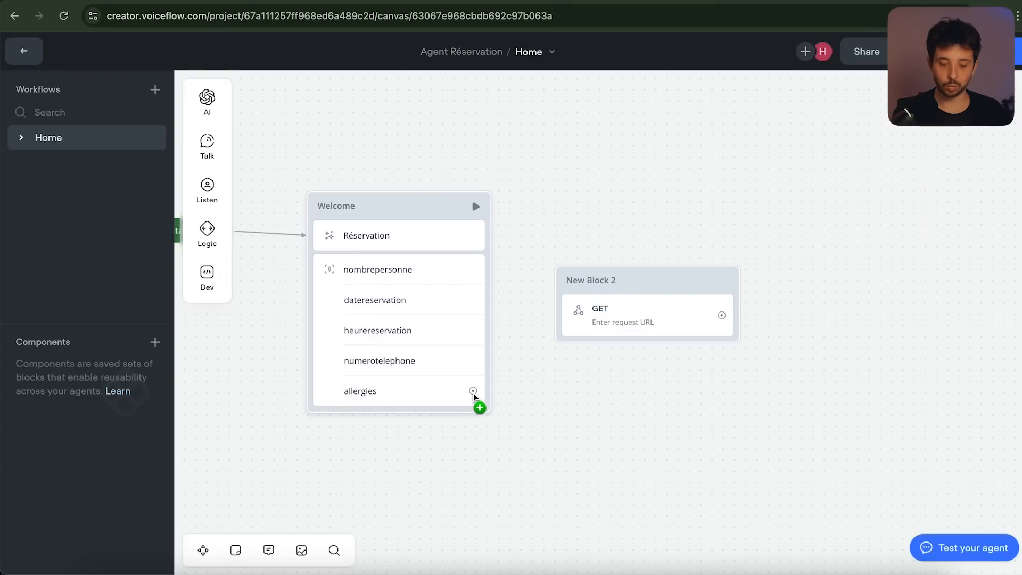
pyautogui.moveTo(473, 392); pyautogui.dragTo(555, 318)
pyautogui.moveTo(636, 286); pyautogui.dragTo(678, 290)
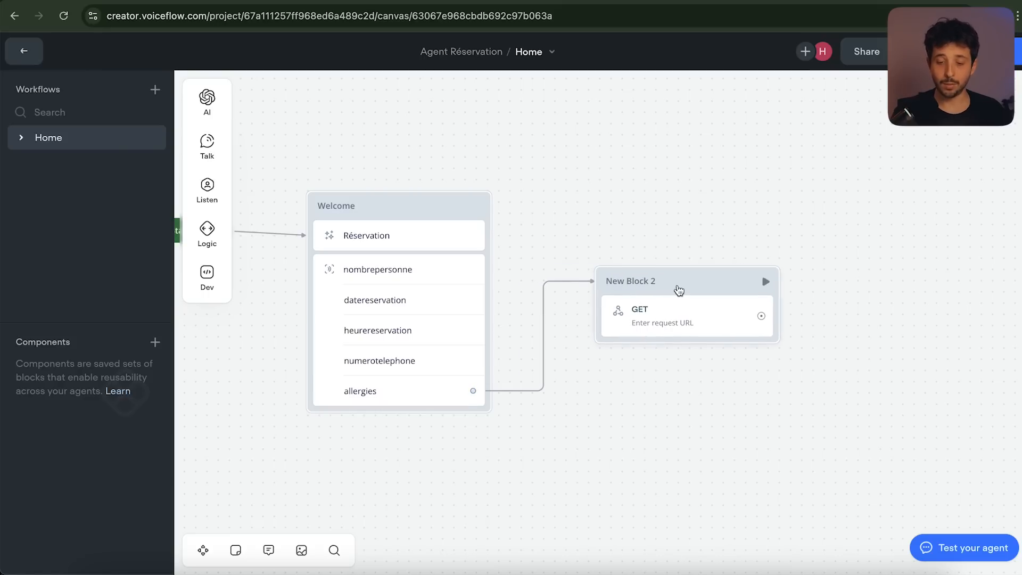
# Rename the new block to 'Connexion N8N'
pyautogui.click(637, 1)
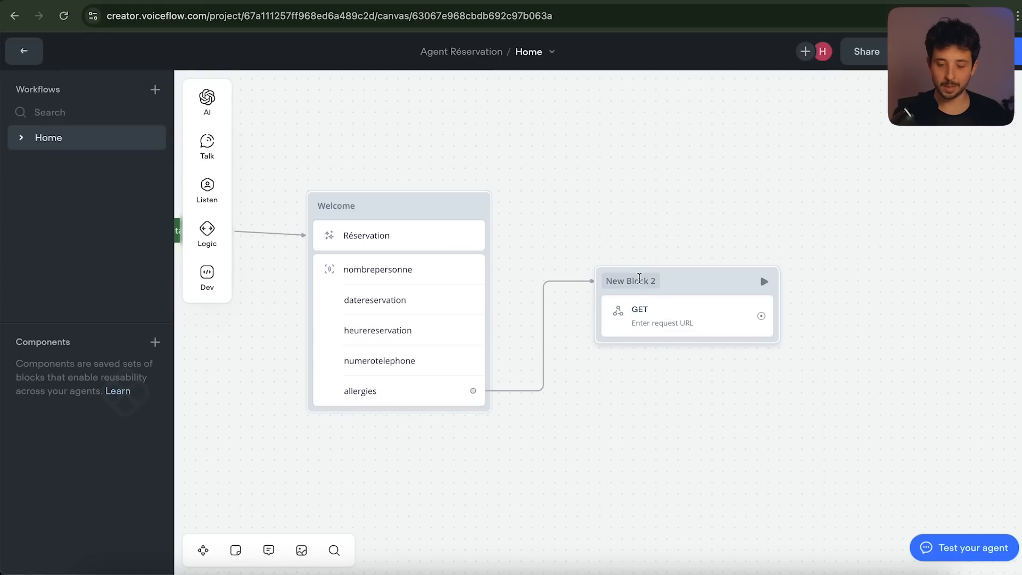
pyautogui.doubleClick(640, 278)
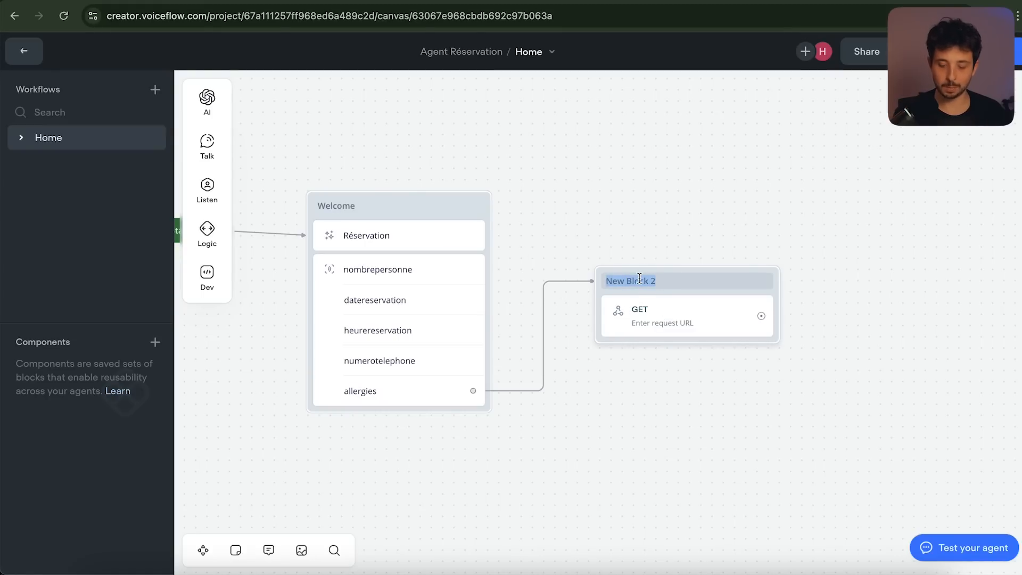
pyautogui.write('Connexion N8N')
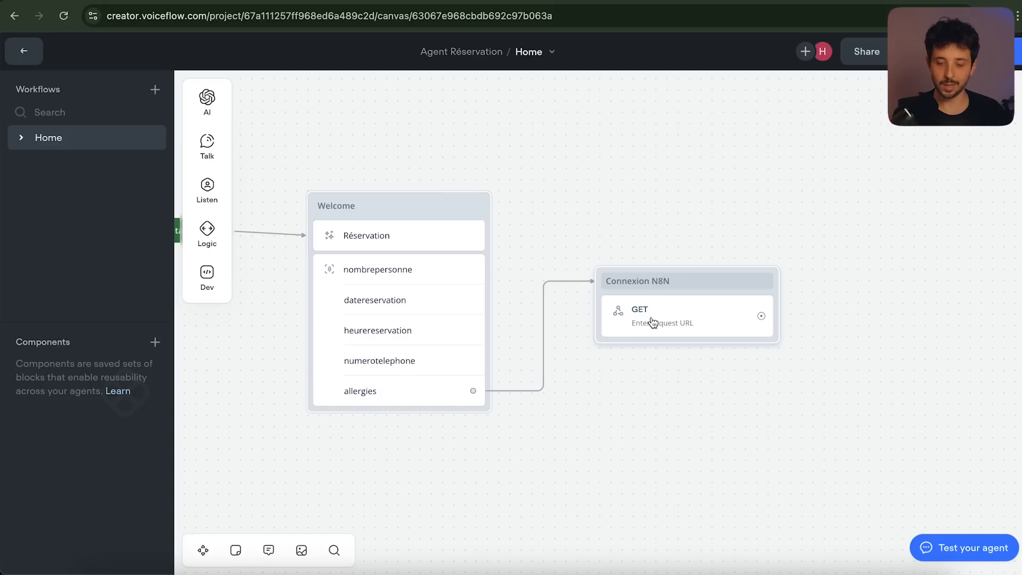
# Change the Connexion N8N request method from GET to POST
pyautogui.click(651, 321)
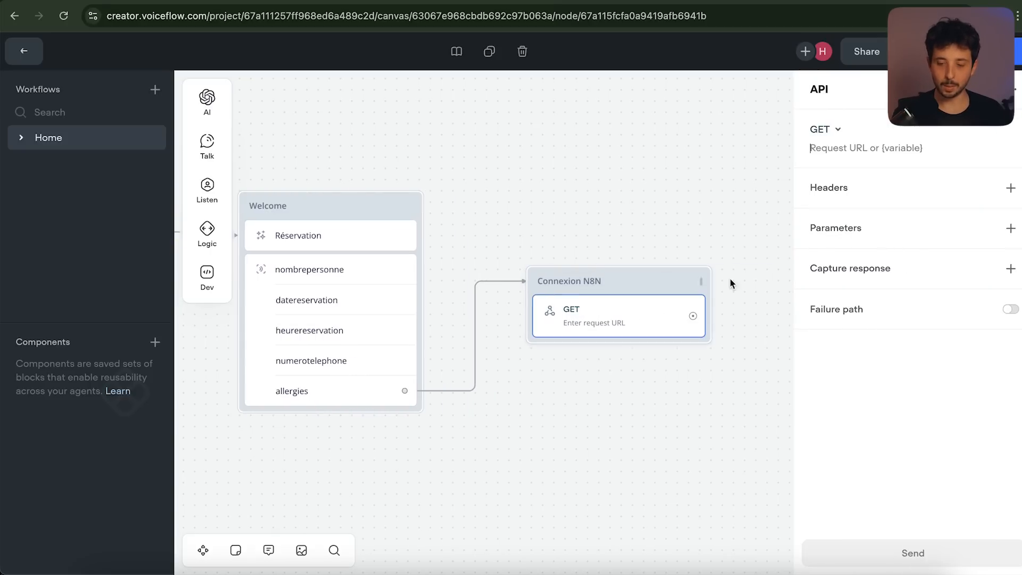
pyautogui.click(833, 132)
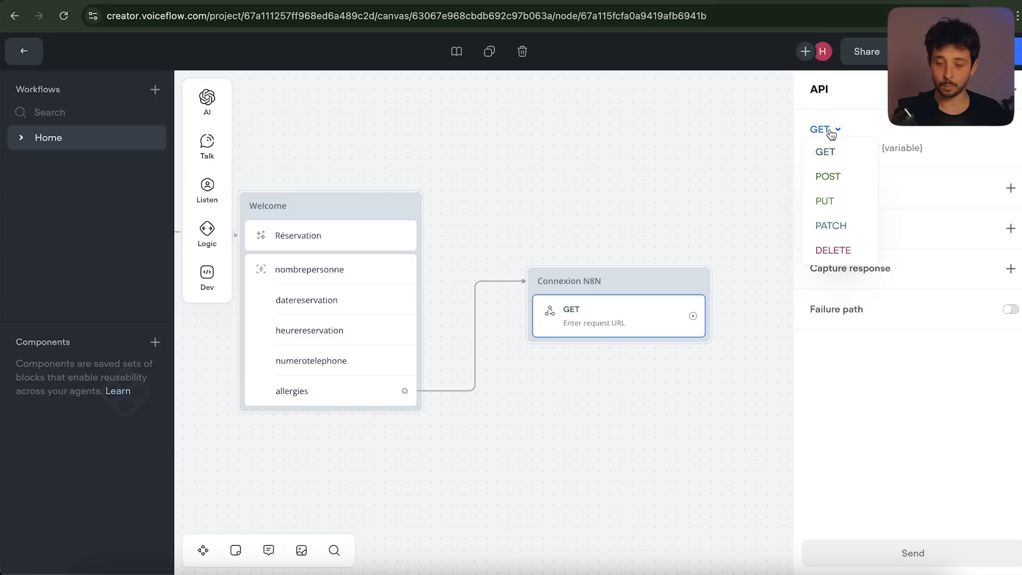
pyautogui.click(834, 179)
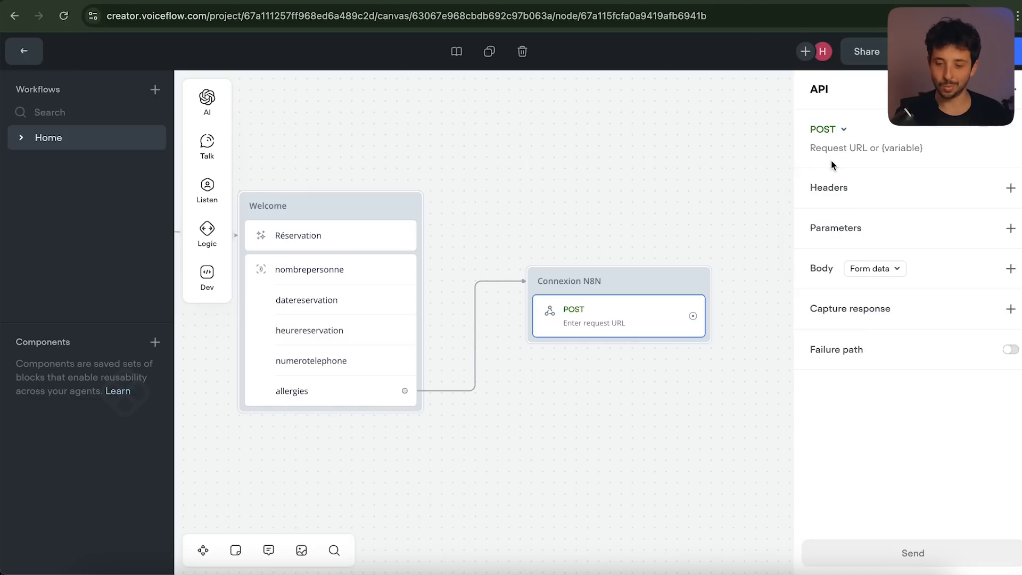
pyautogui.click(628, 1)
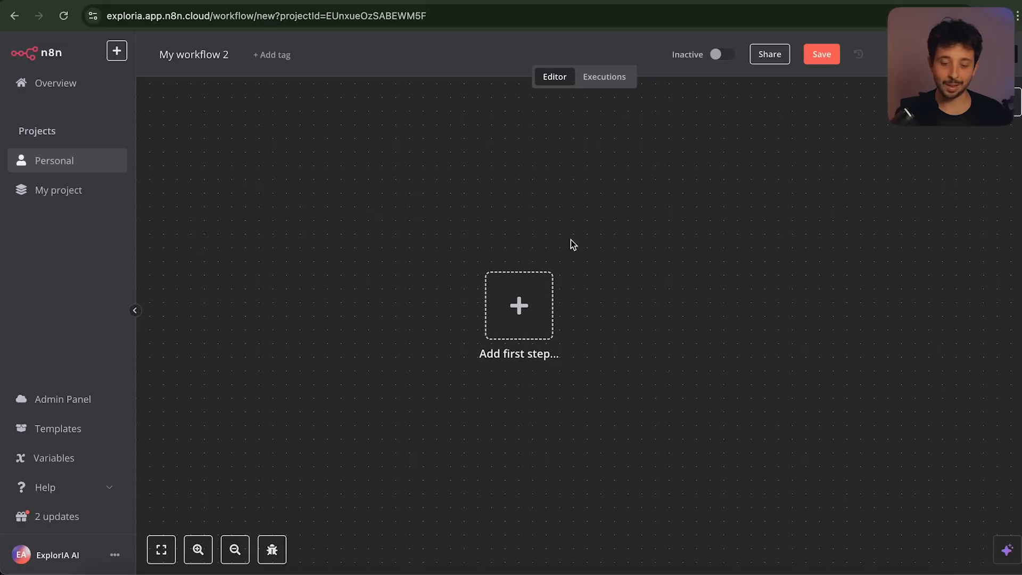
# Add a Webhook trigger as the first step of My workflow 2, with HTTP method POST
pyautogui.click(519, 309)
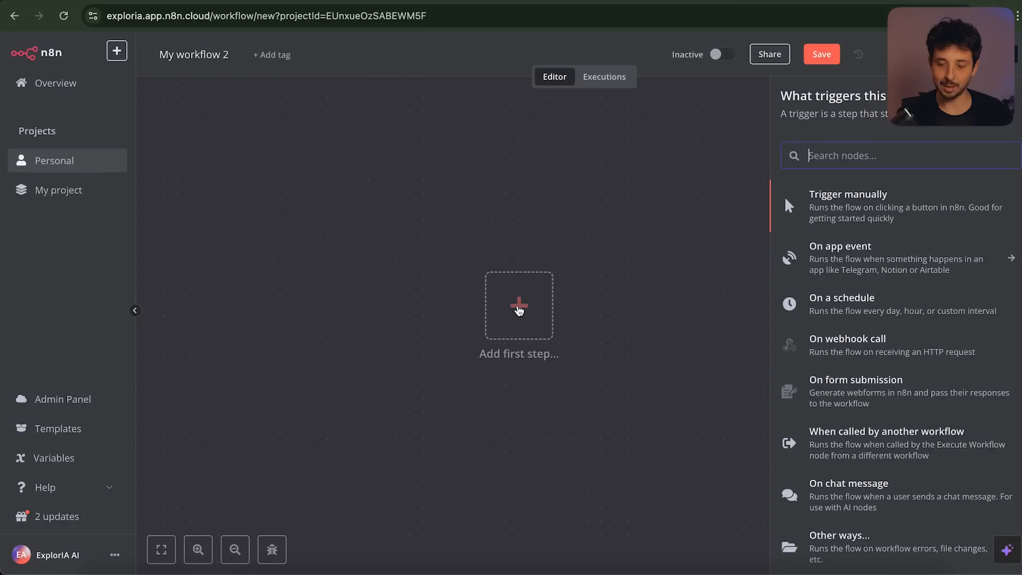
pyautogui.scroll(-1, 814, 272)
pyautogui.scroll(1, 878, 224)
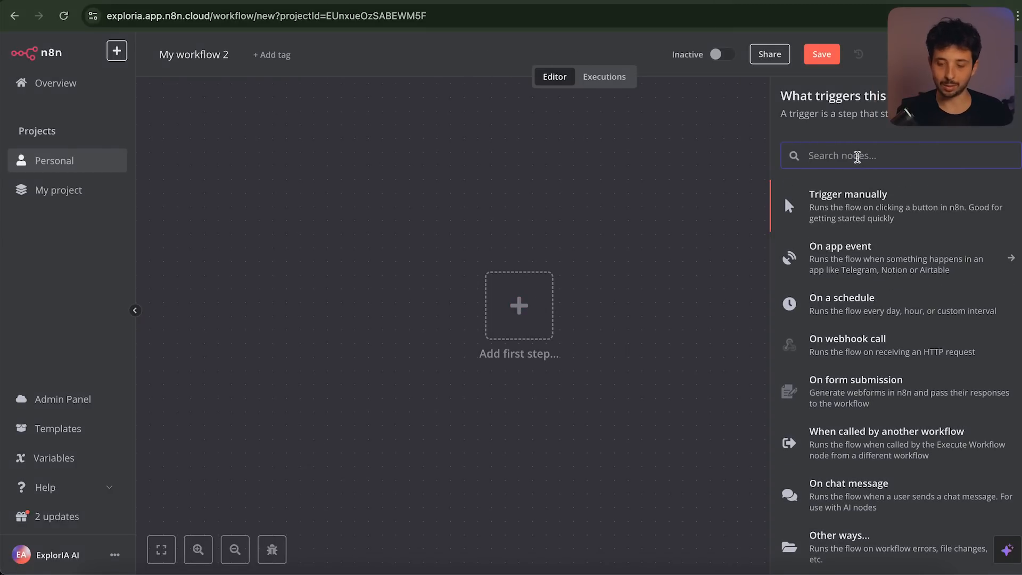
pyautogui.write('web')
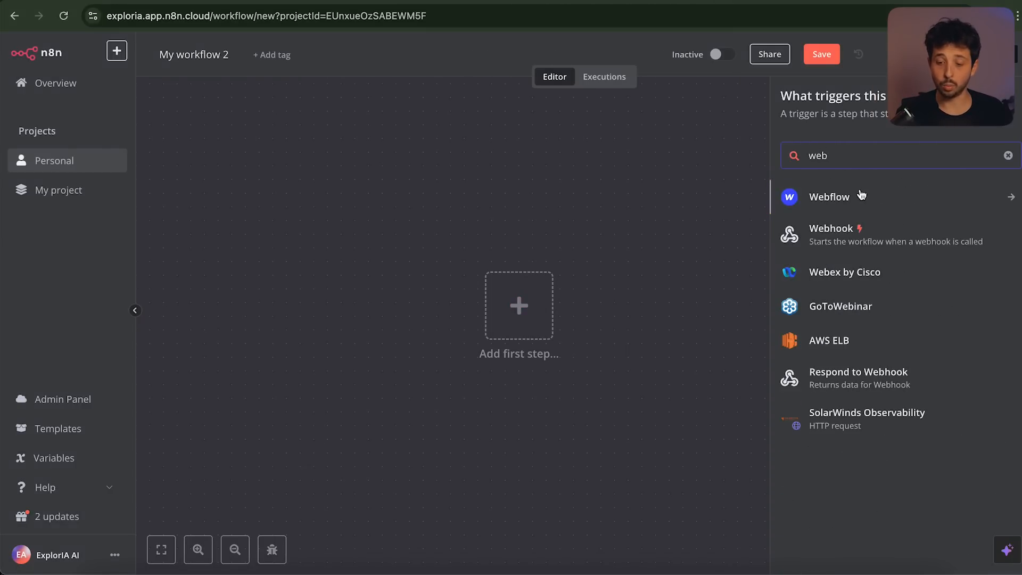
pyautogui.click(835, 239)
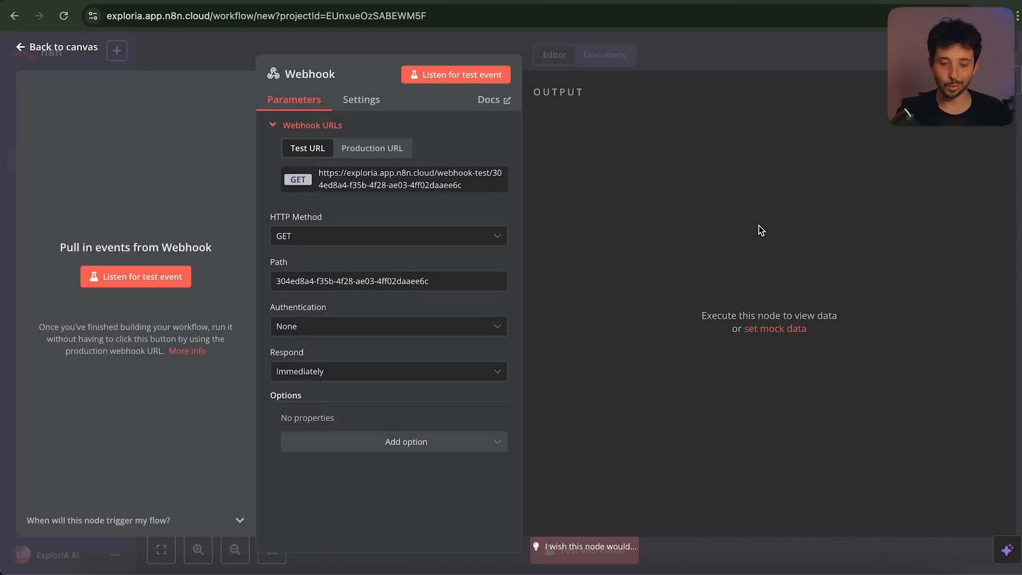
pyautogui.click(317, 239)
pyautogui.click(311, 364)
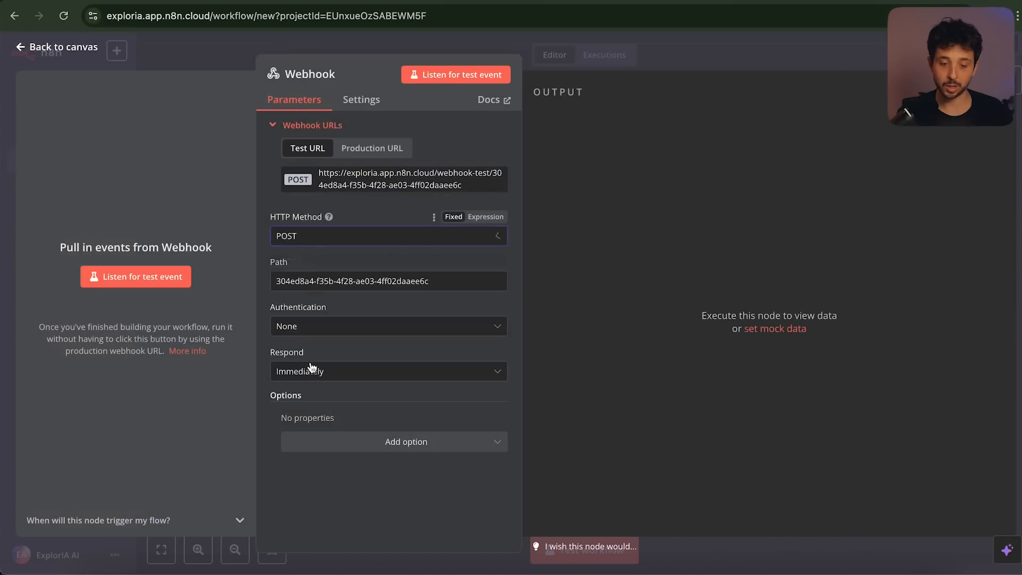
# Paste the n8n webhook test URL as the Connexion N8N request URL and add a form-data body field
pyautogui.click(374, 186)
pyautogui.click(511, 1)
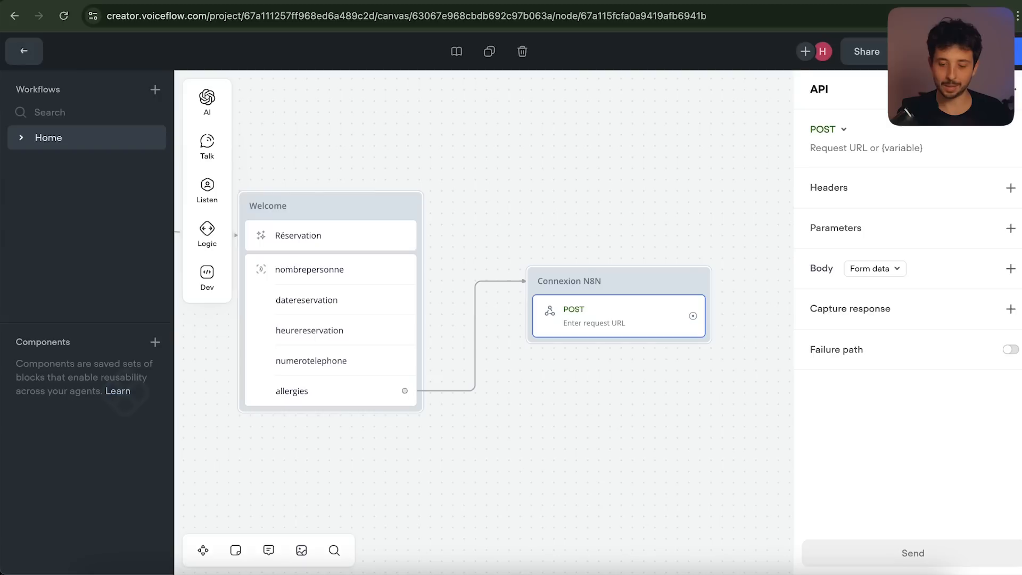
pyautogui.click(845, 148)
pyautogui.hotkey('ctrl', 'v')
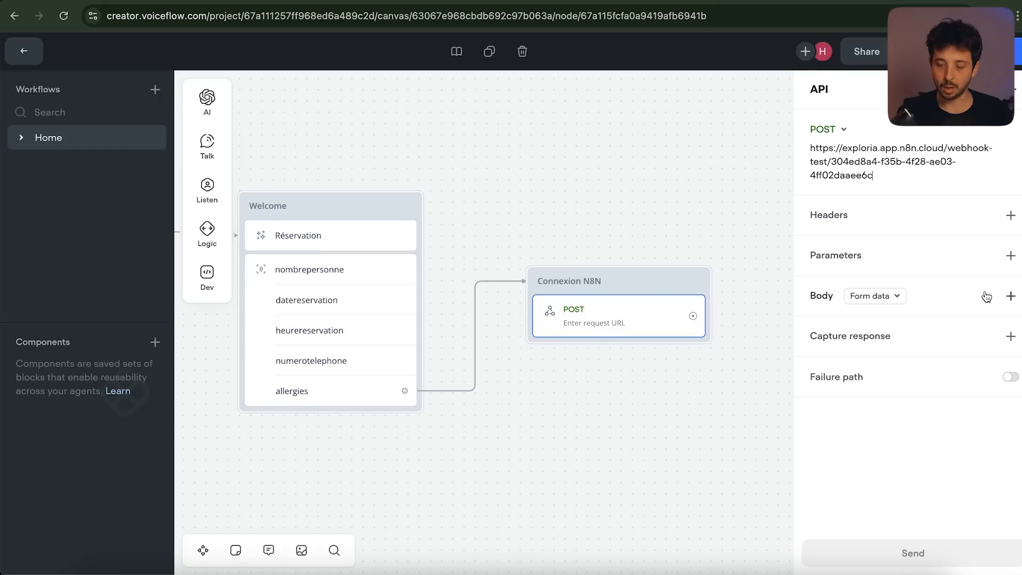
pyautogui.click(1010, 295)
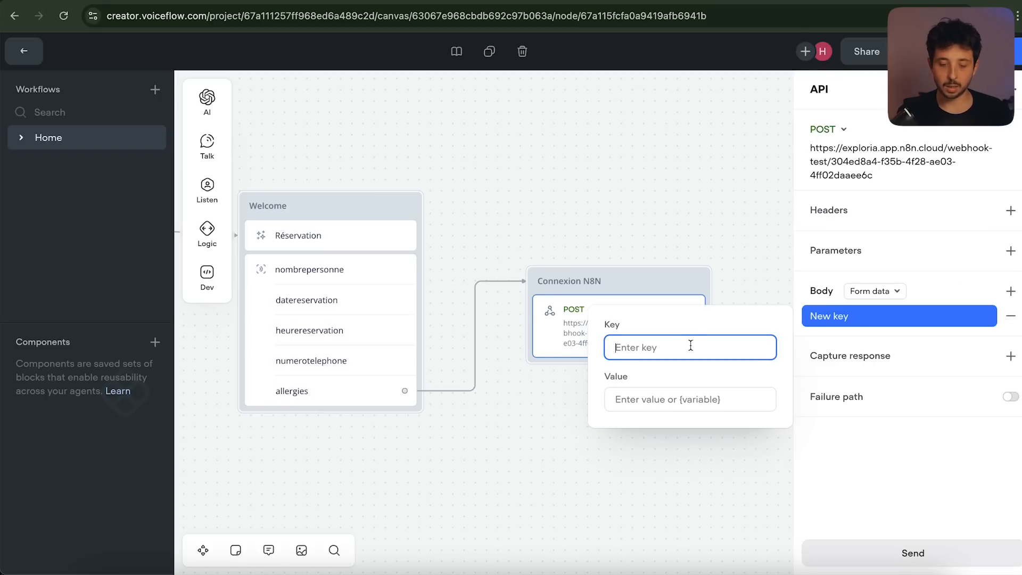
# Add body key nombrepersonne with the {nombrepersonne} variable as its value
pyautogui.write('nombrep')
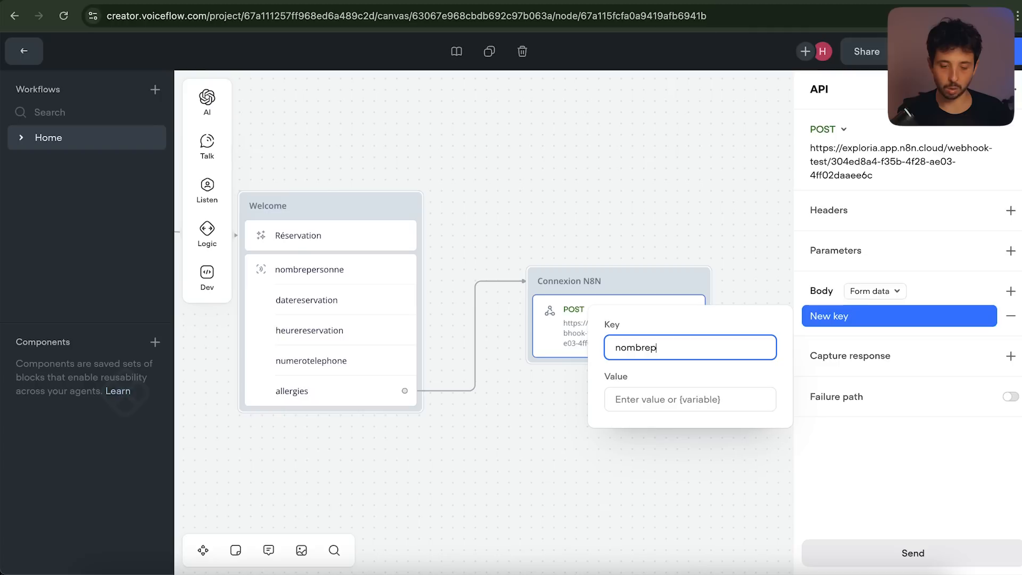
pyautogui.write('ersonne')
pyautogui.click(659, 400)
pyautogui.write('{')
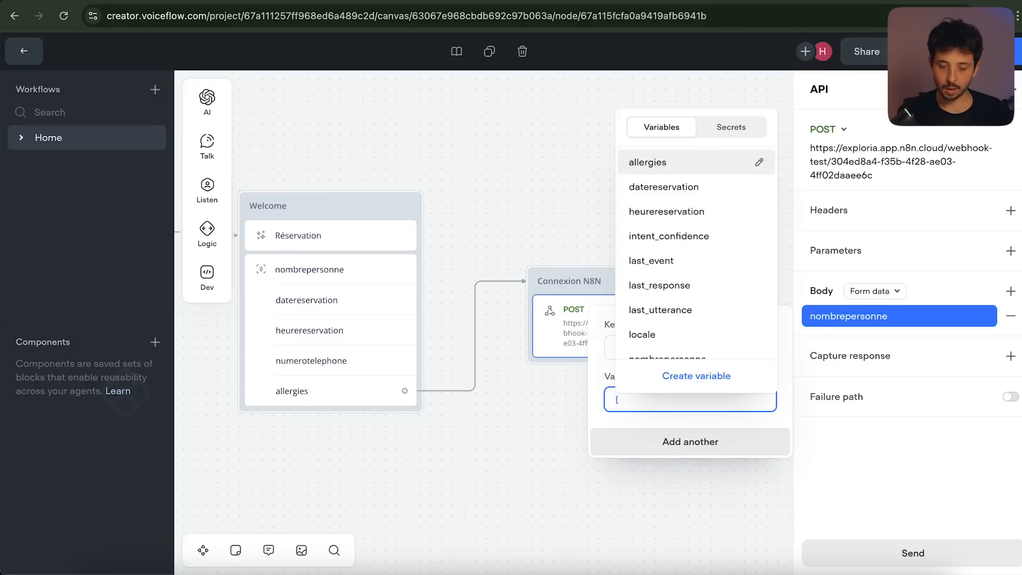
pyautogui.scroll(-3, 675, 266)
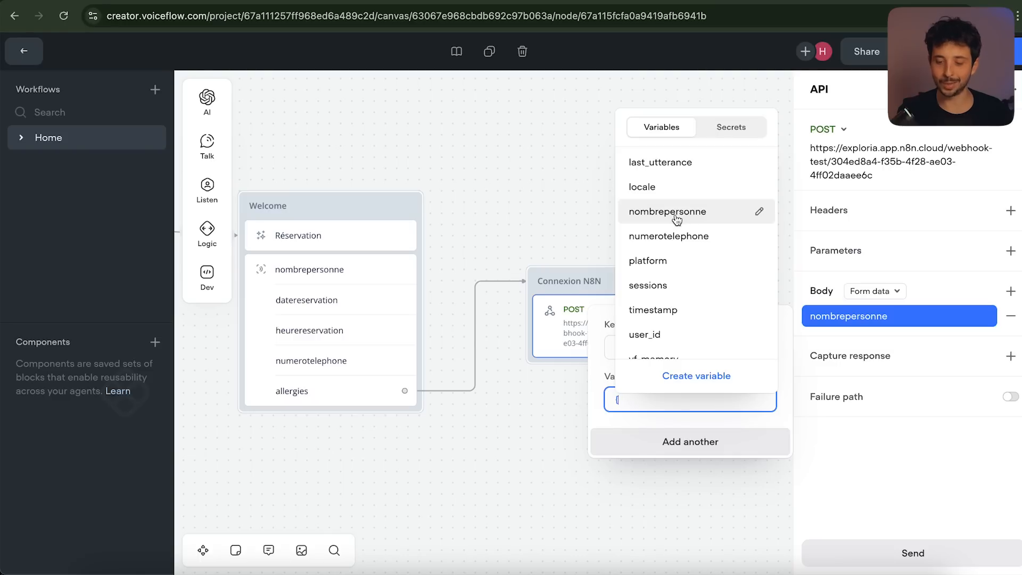
pyautogui.click(667, 211)
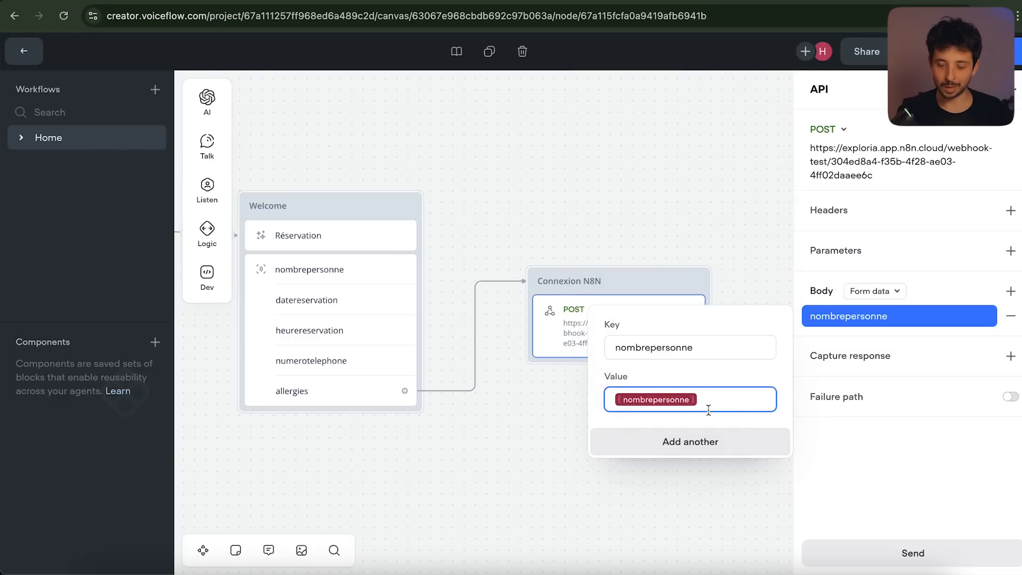
# Add body key datereservation filled from the {datereservation} variable
pyautogui.click(745, 444)
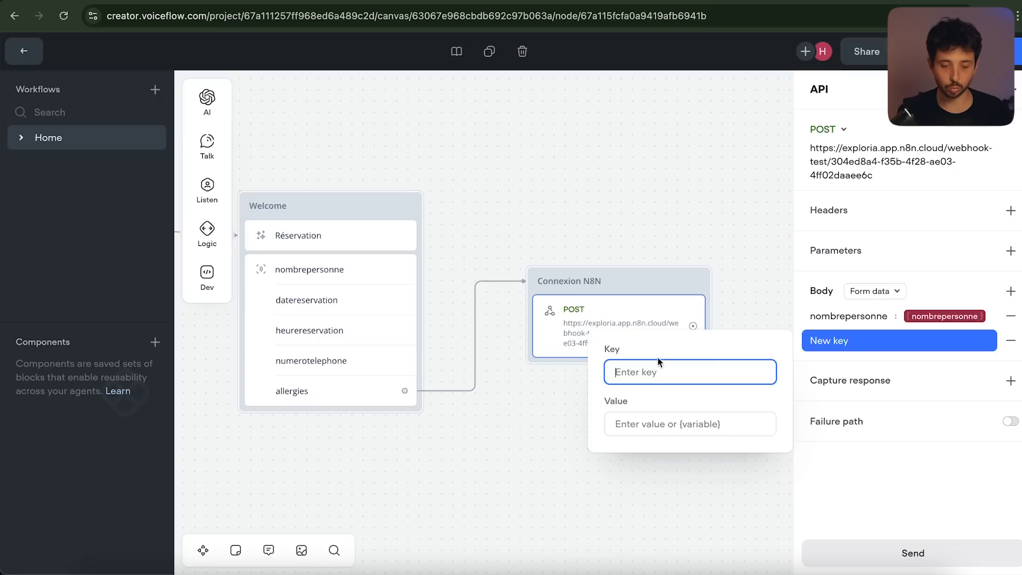
pyautogui.write('datereservation')
pyautogui.click(673, 427)
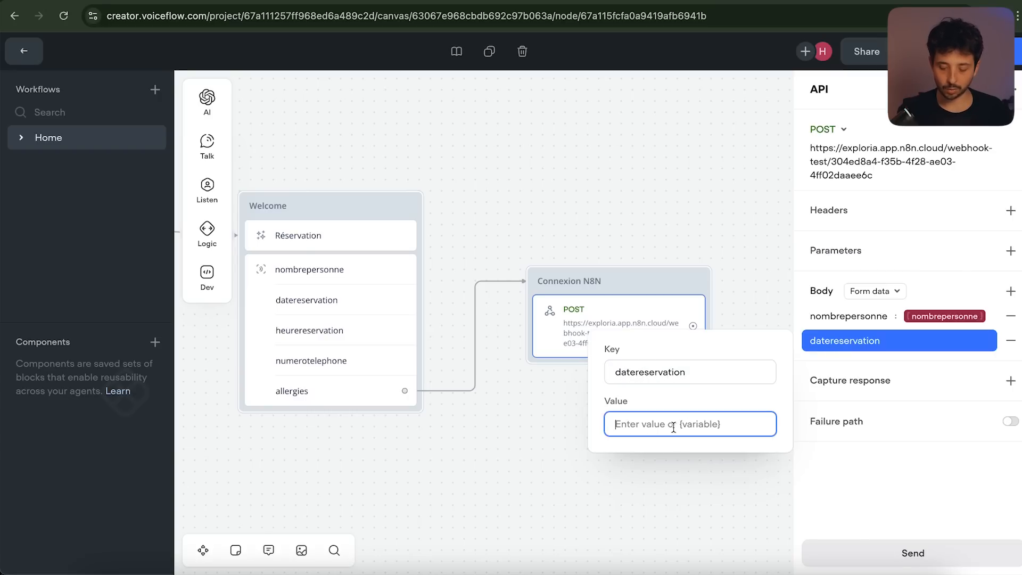
pyautogui.write('{')
pyautogui.scroll(-4, 685, 251)
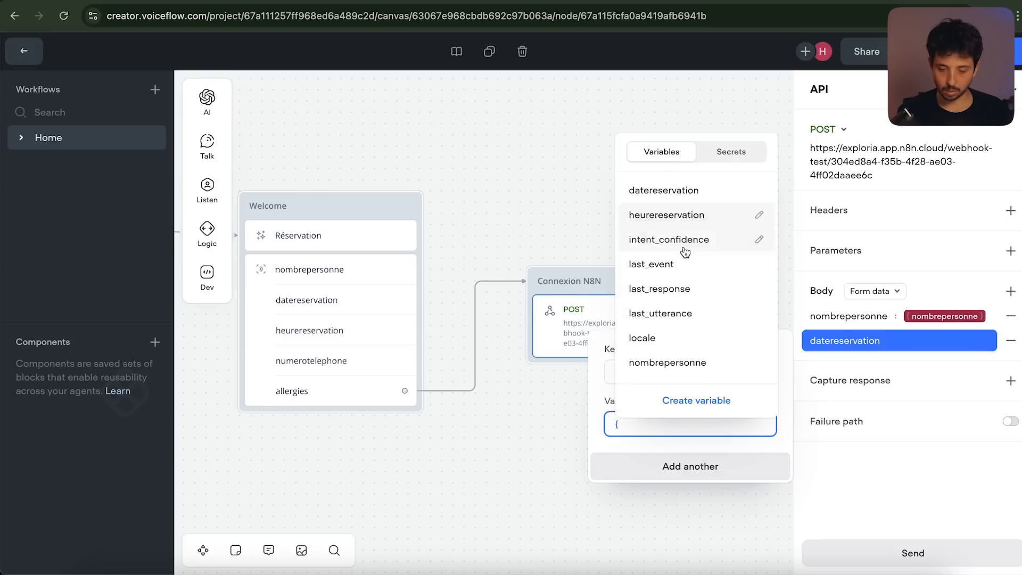
pyautogui.scroll(3, 685, 252)
pyautogui.scroll(1, 685, 252)
pyautogui.click(685, 213)
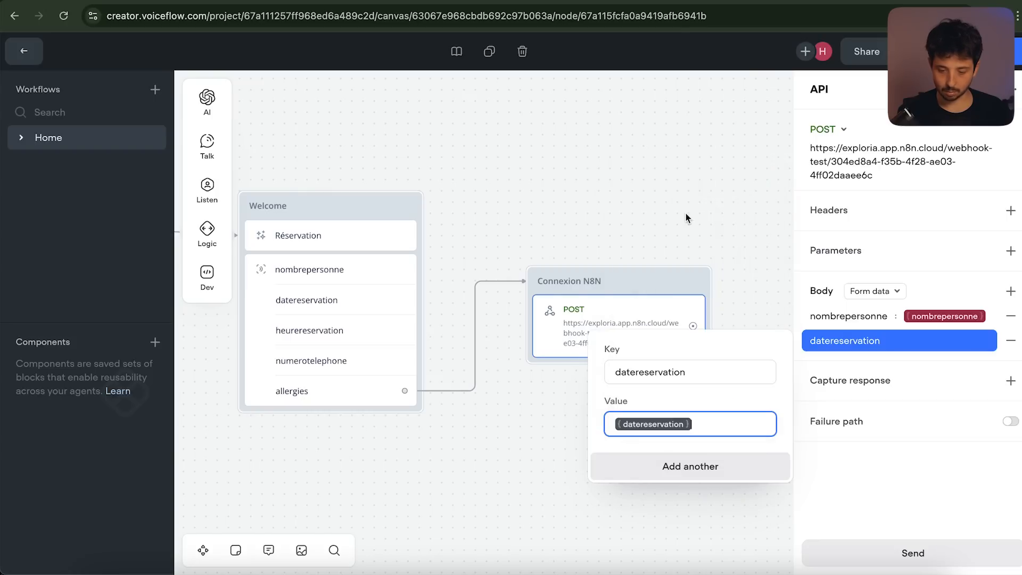
# Add the heurereservation, numerotelephone and allergies fields, then close the editor
pyautogui.click(711, 469)
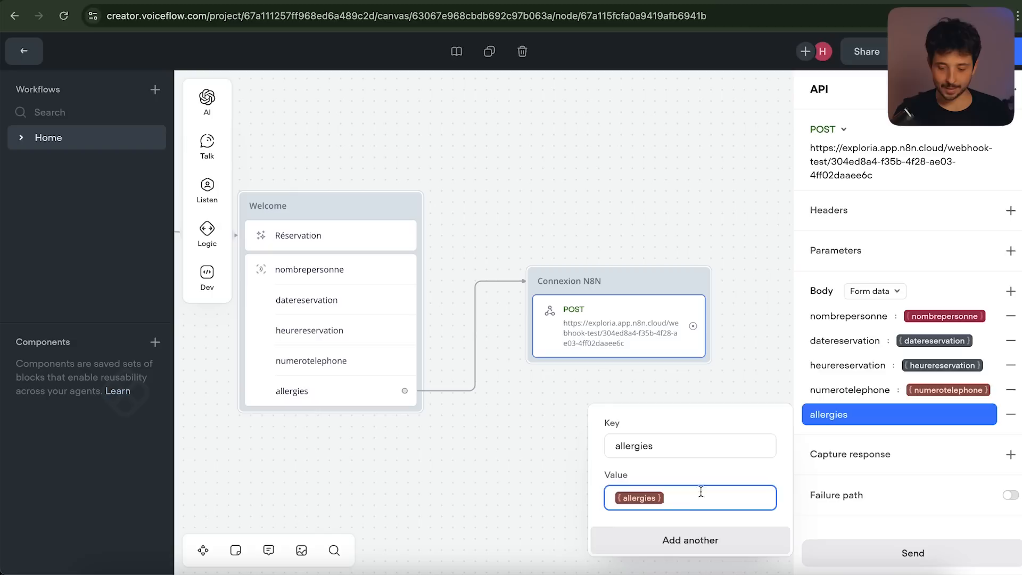
pyautogui.click(850, 522)
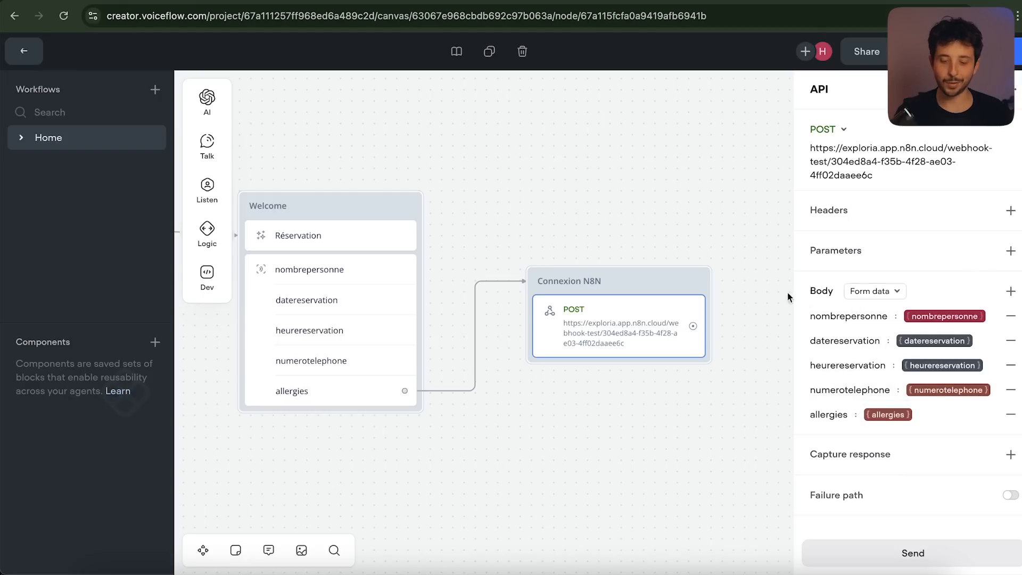
pyautogui.hscroll(-2, 778, 292)
pyautogui.scroll(-3, 777, 290)
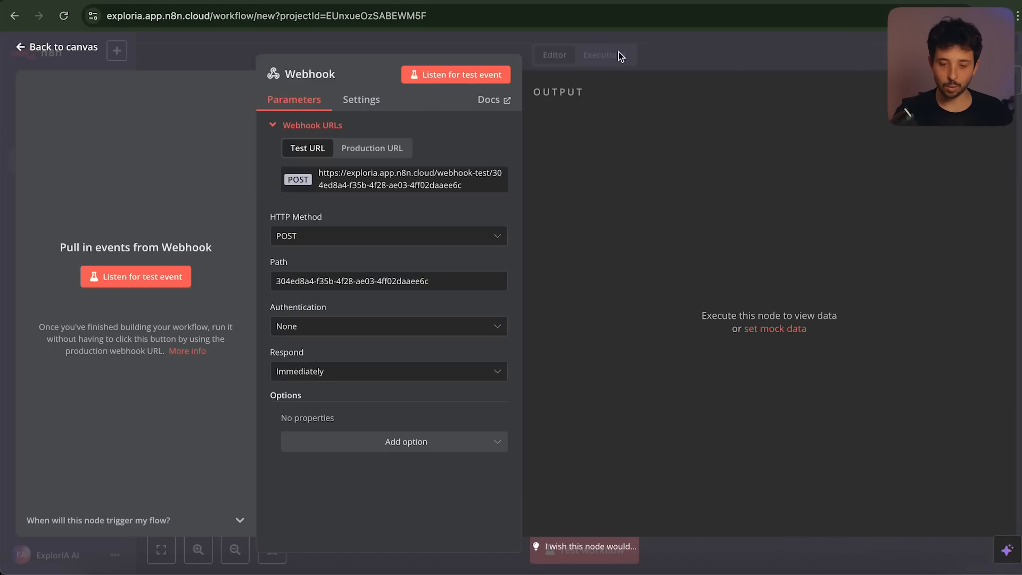
pyautogui.click(618, 52)
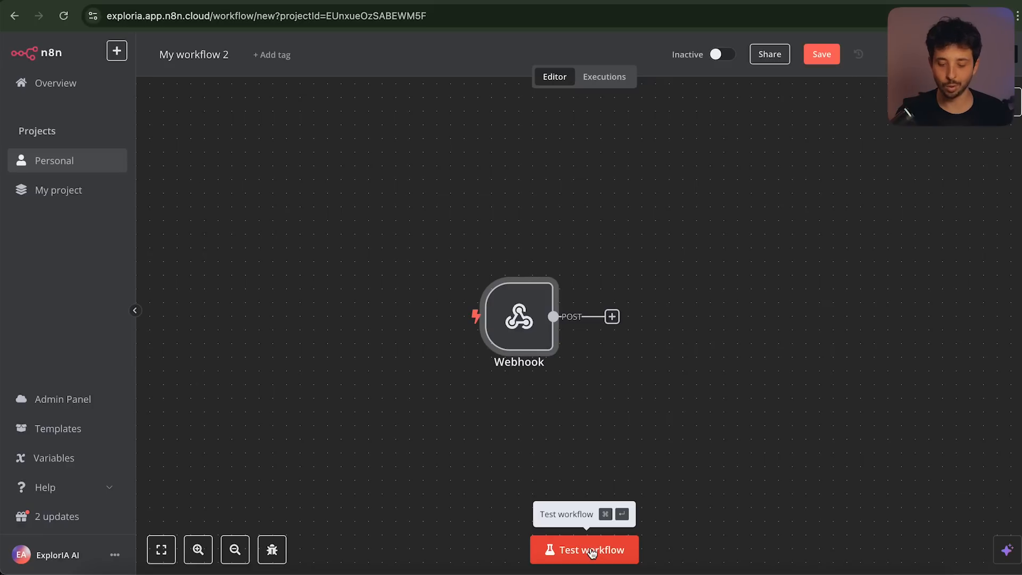
# Set the saved n8n workflow listening for a test webhook call, then return to Voiceflow
pyautogui.click(592, 552)
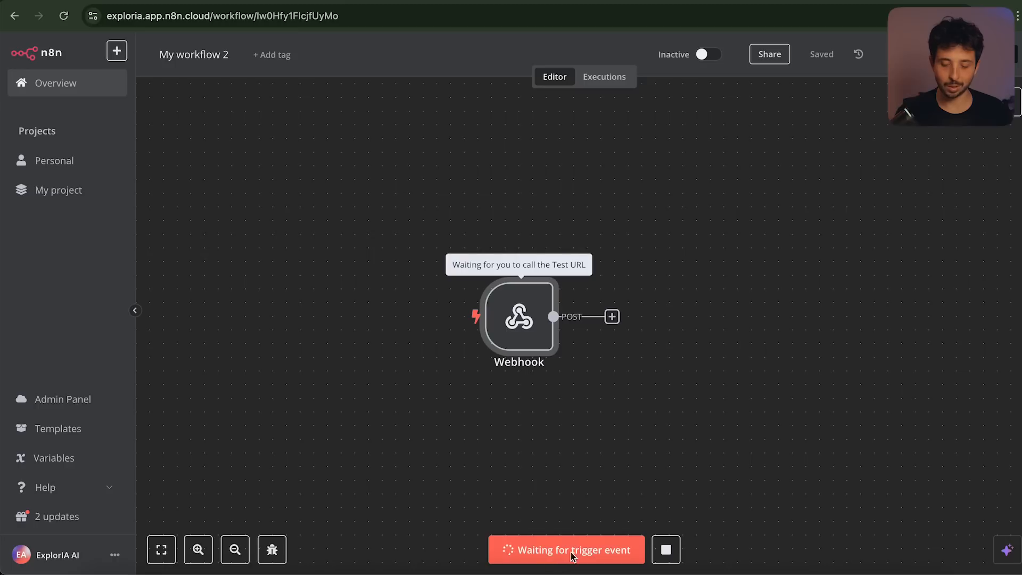
pyautogui.click(498, 1)
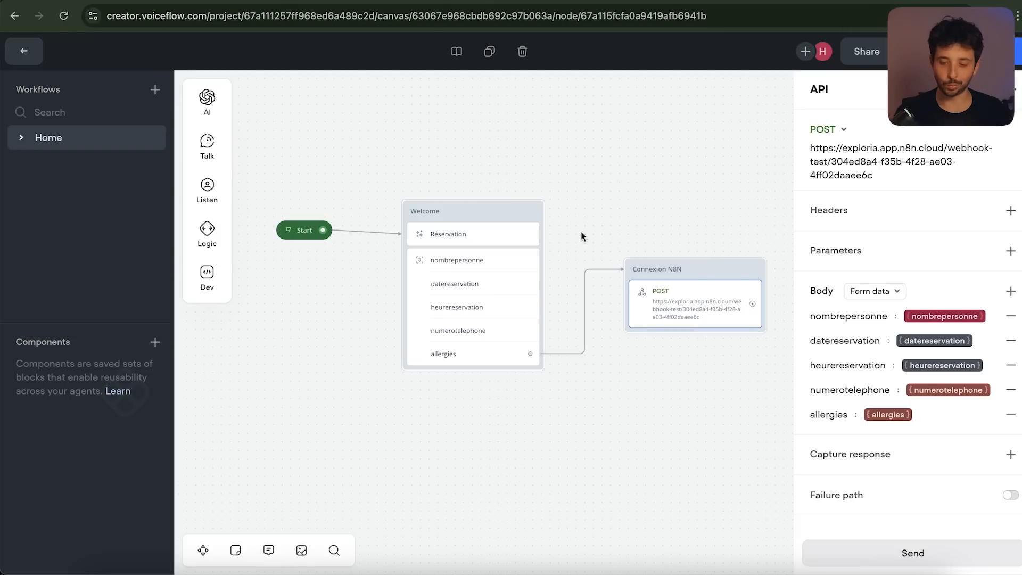
# Start a test chat and send the guest's name plus a booking for 4 on 20 février at 20h
pyautogui.click(918, 51)
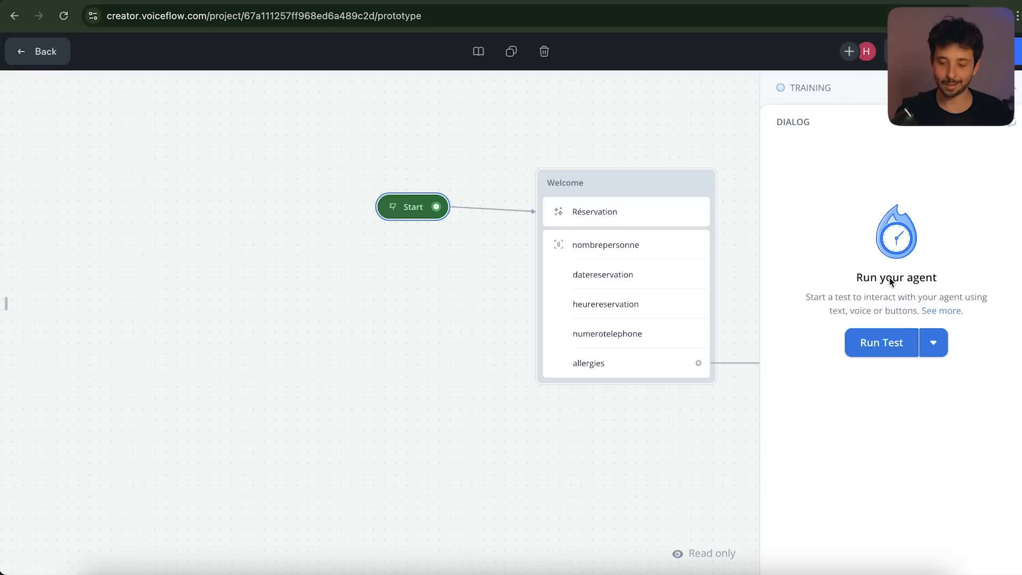
pyautogui.click(885, 343)
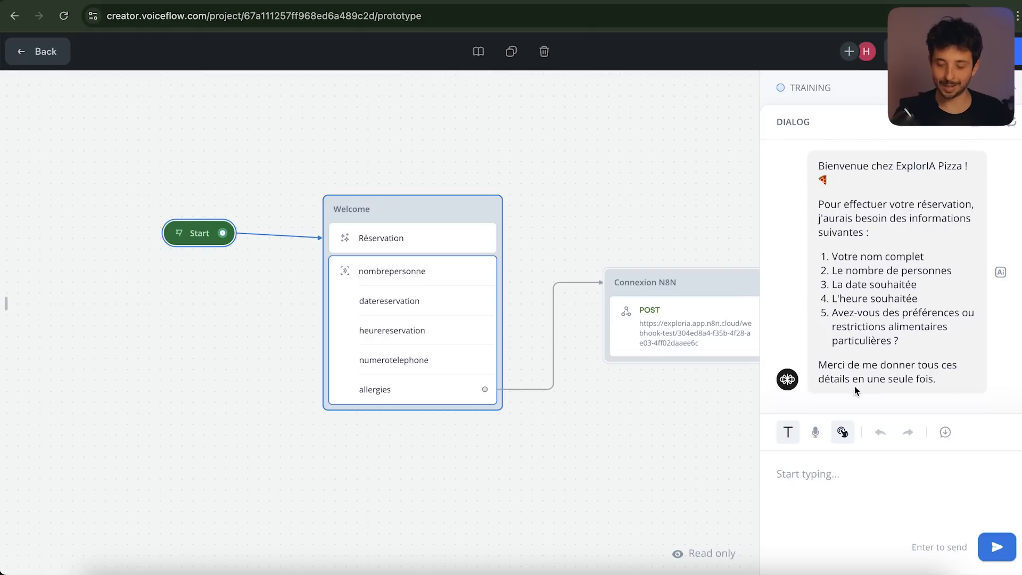
pyautogui.write('Henri')
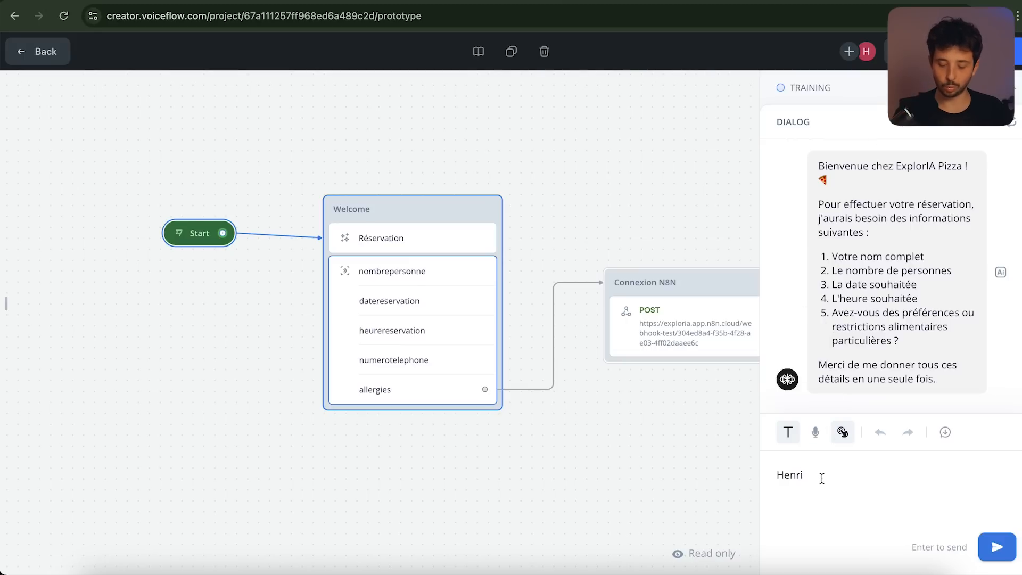
pyautogui.write(', 4 per')
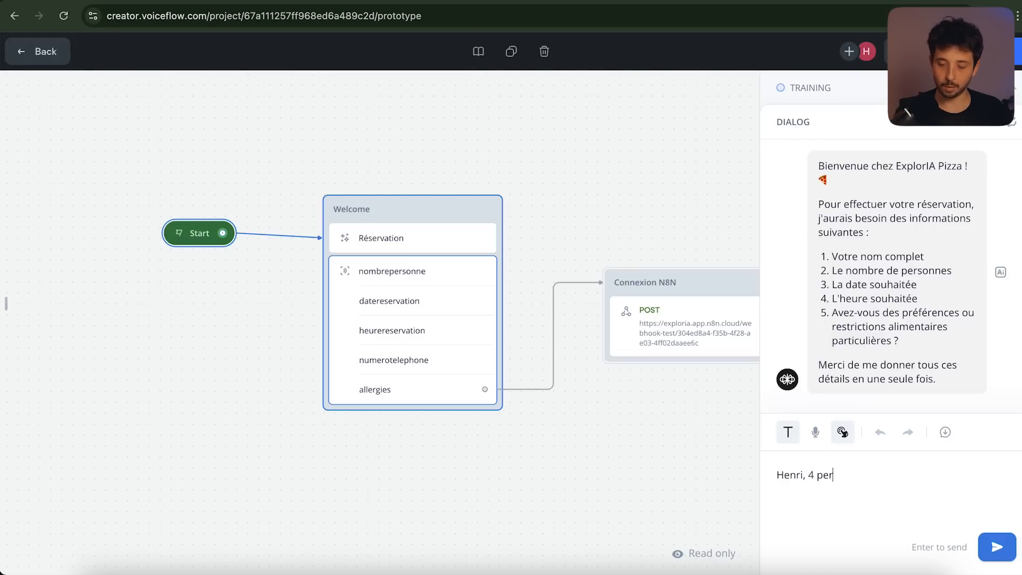
pyautogui.write('sonnes. je veux ')
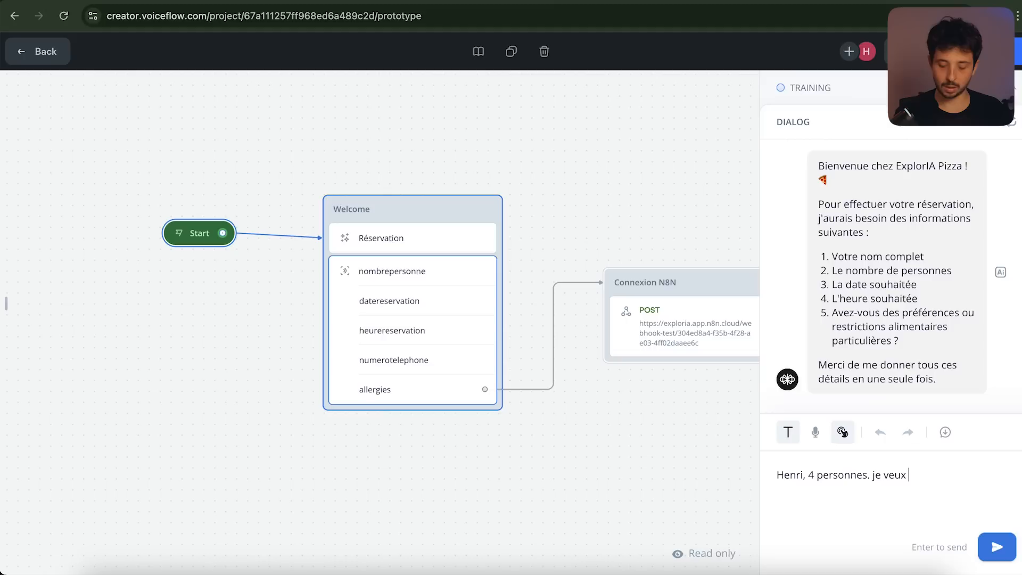
pyautogui.write('réserver le 20 février à 20h')
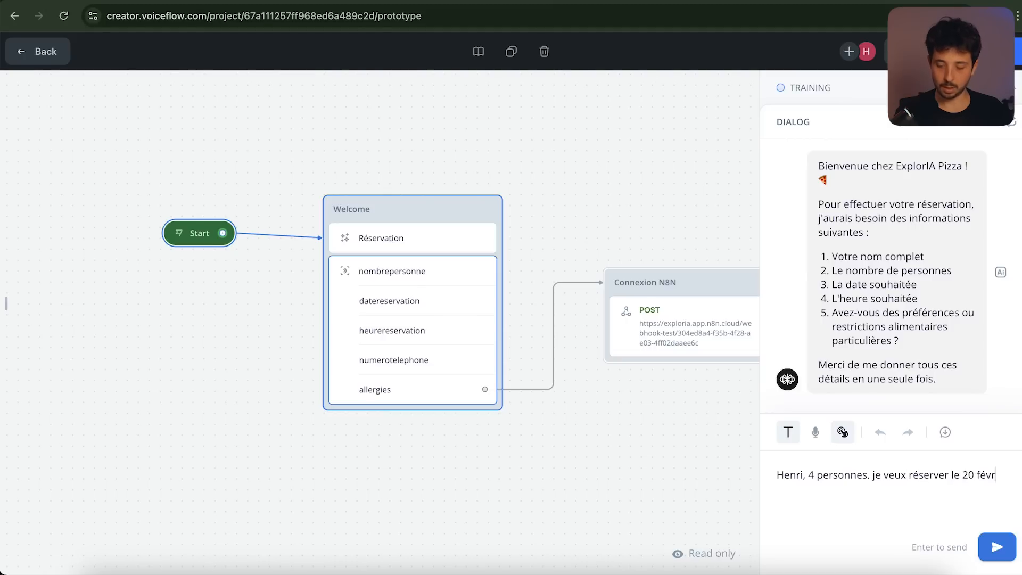
pyautogui.click(997, 550)
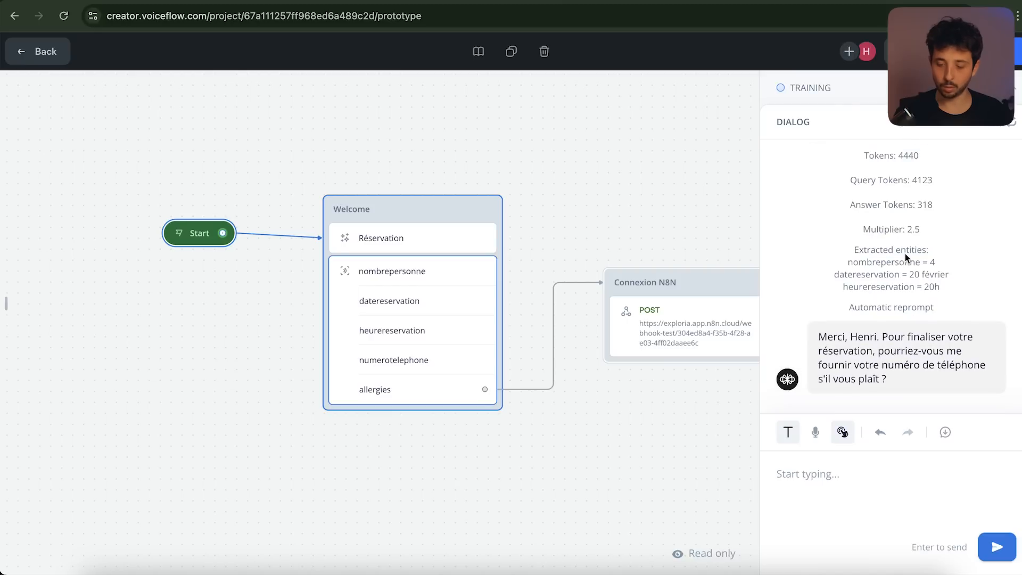
pyautogui.scroll(4, 907, 257)
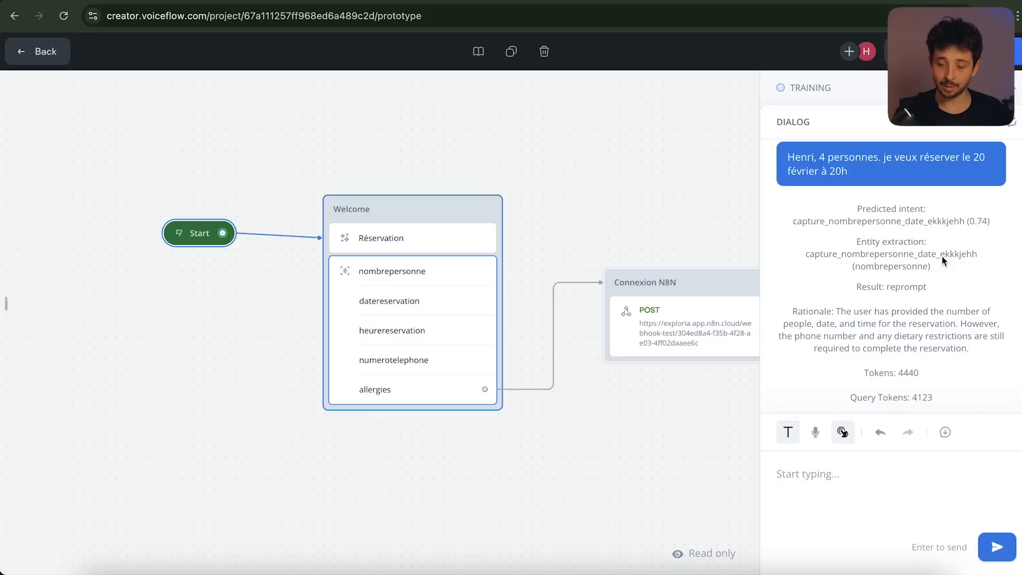
pyautogui.scroll(-2, 941, 256)
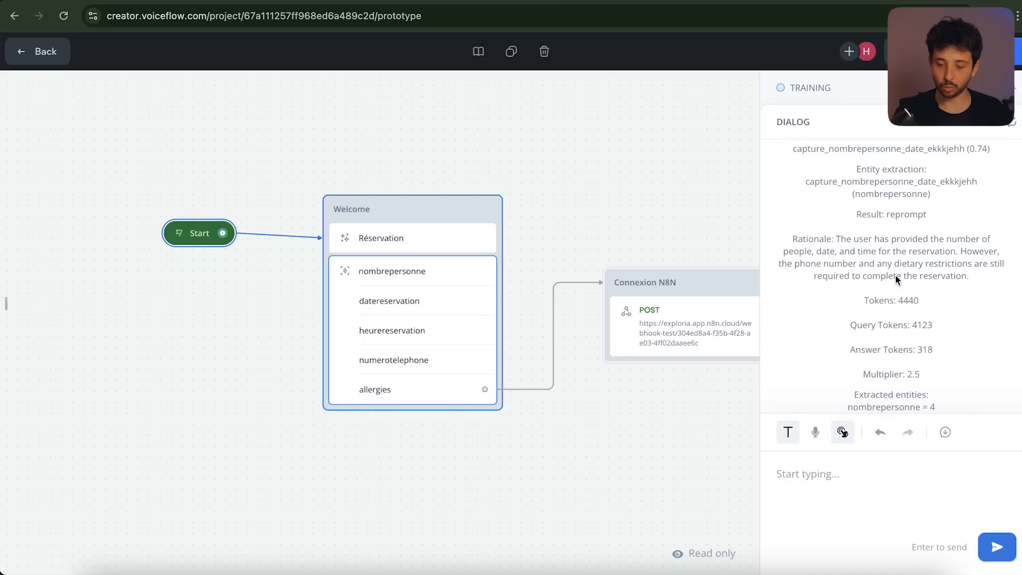
pyautogui.scroll(-2, 857, 265)
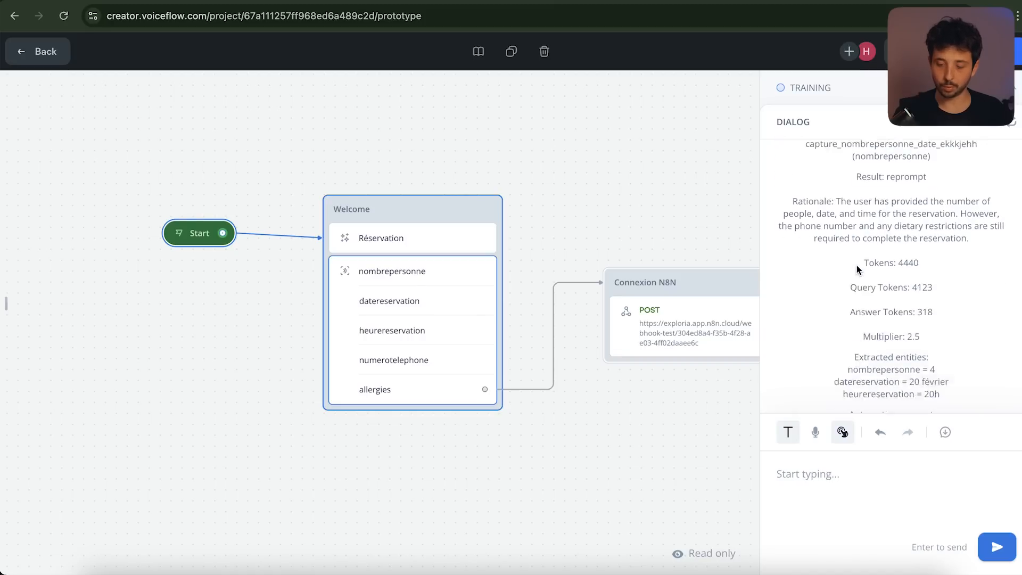
pyautogui.scroll(-2, 945, 225)
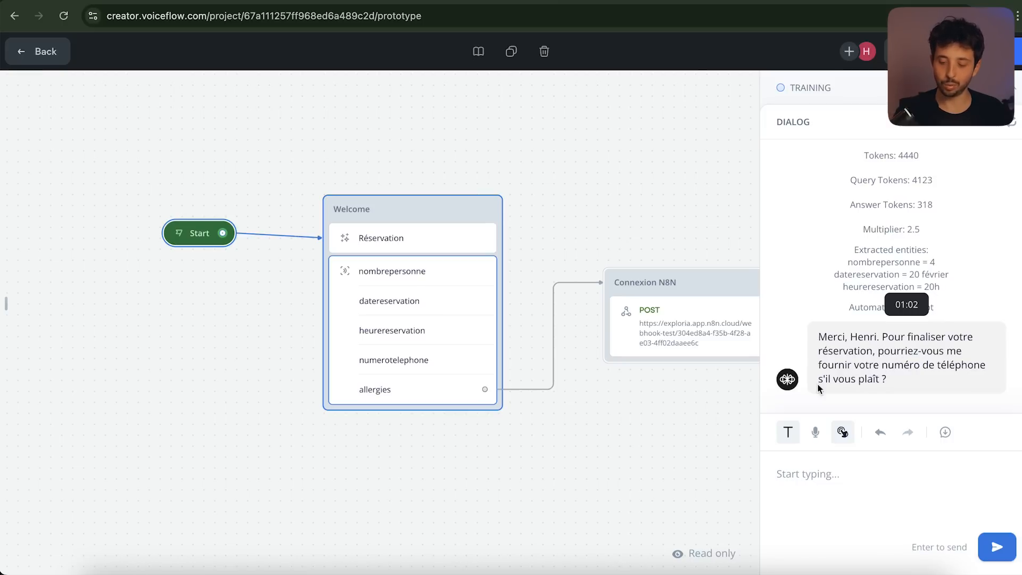
# Send the test agent a phone number, then reply 'Je suis allergique au lactose'
pyautogui.click(827, 484)
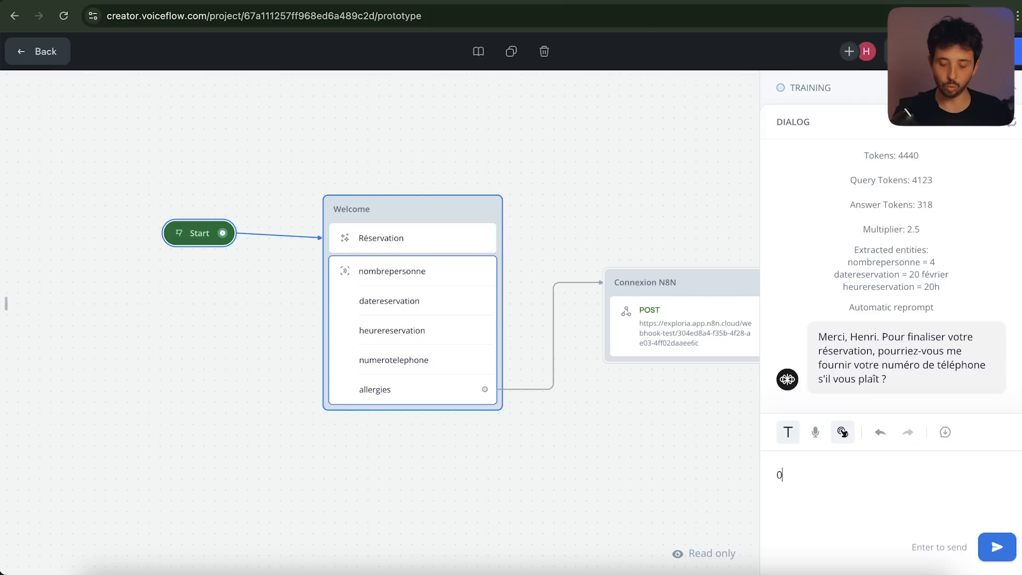
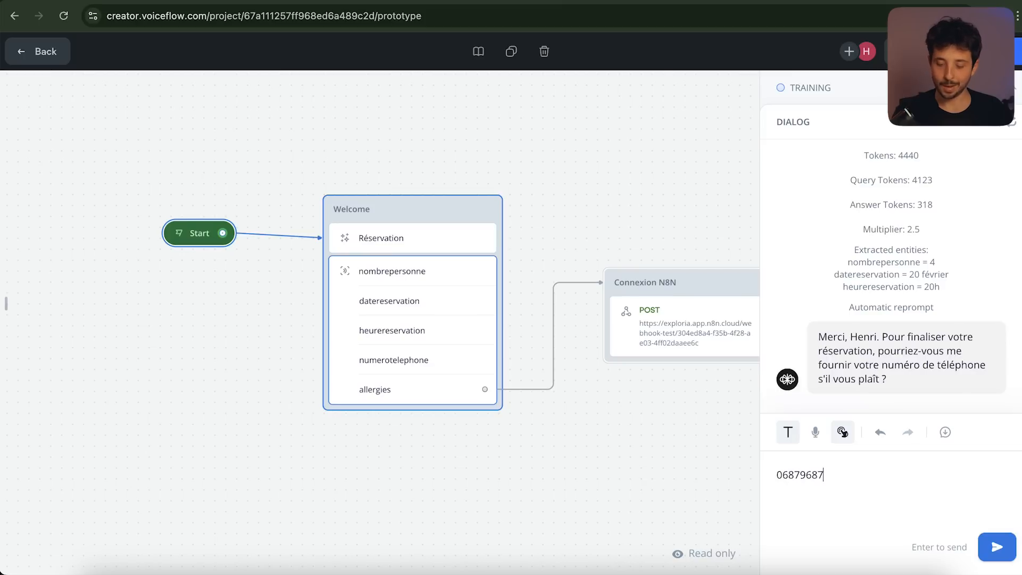
pyautogui.click(997, 554)
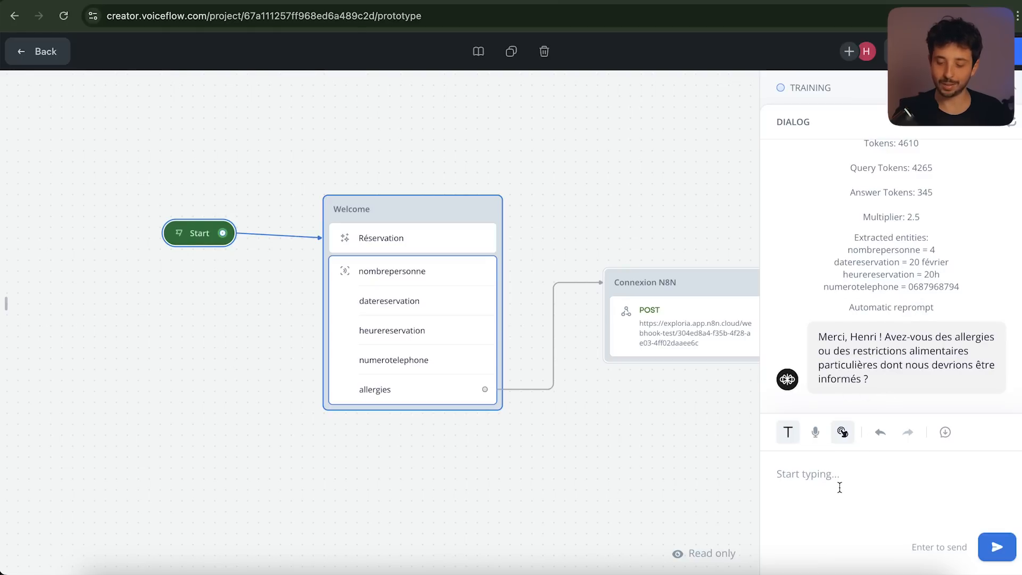
pyautogui.write('Je sui')
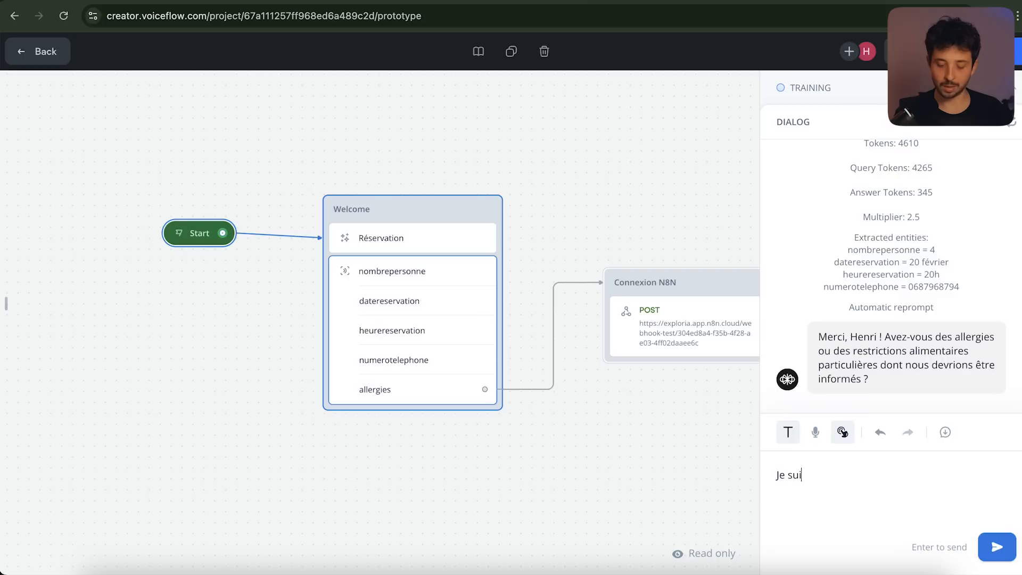
pyautogui.write('s allergique au lactose')
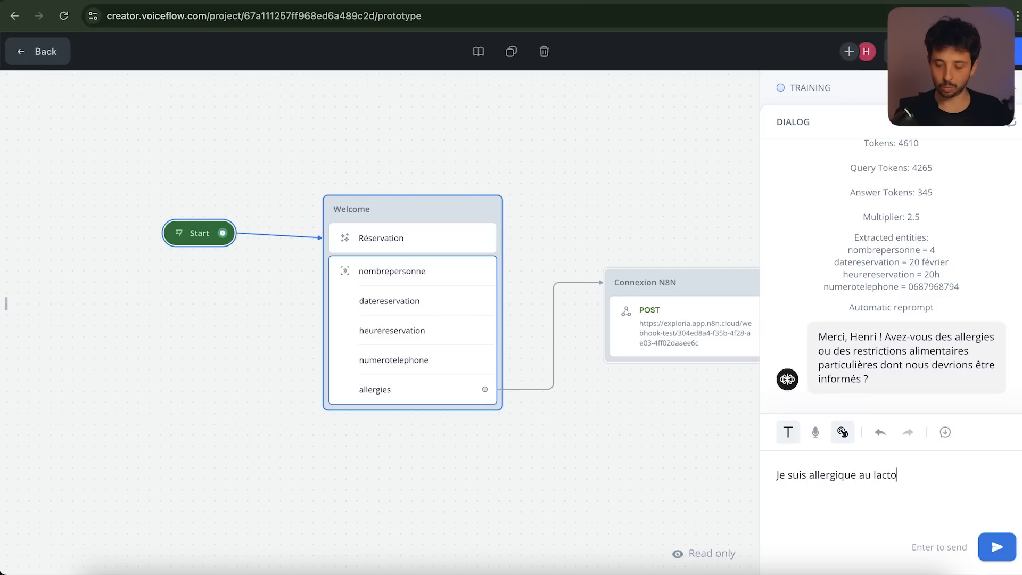
pyautogui.press('Return')
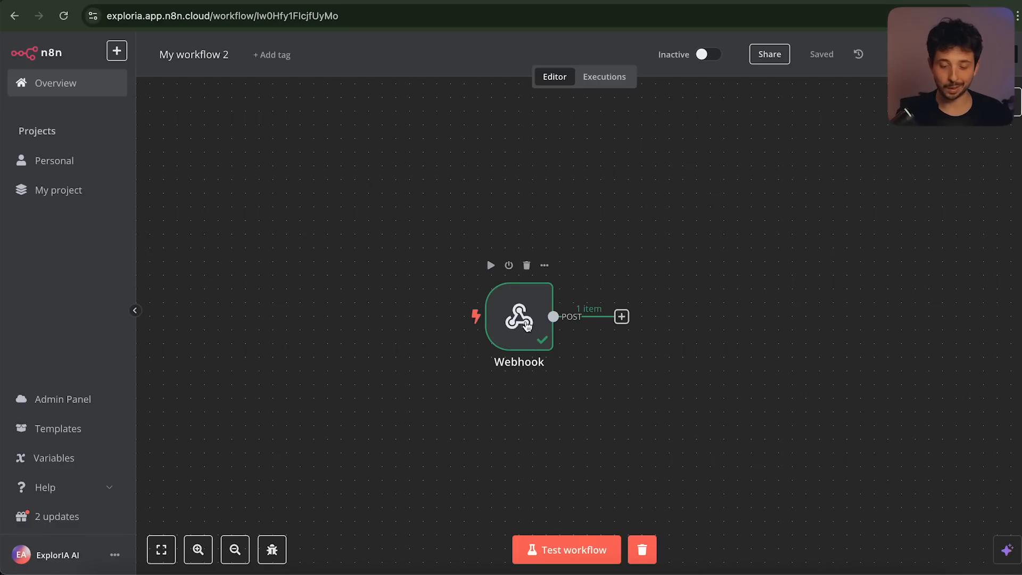
pyautogui.doubleClick(526, 323)
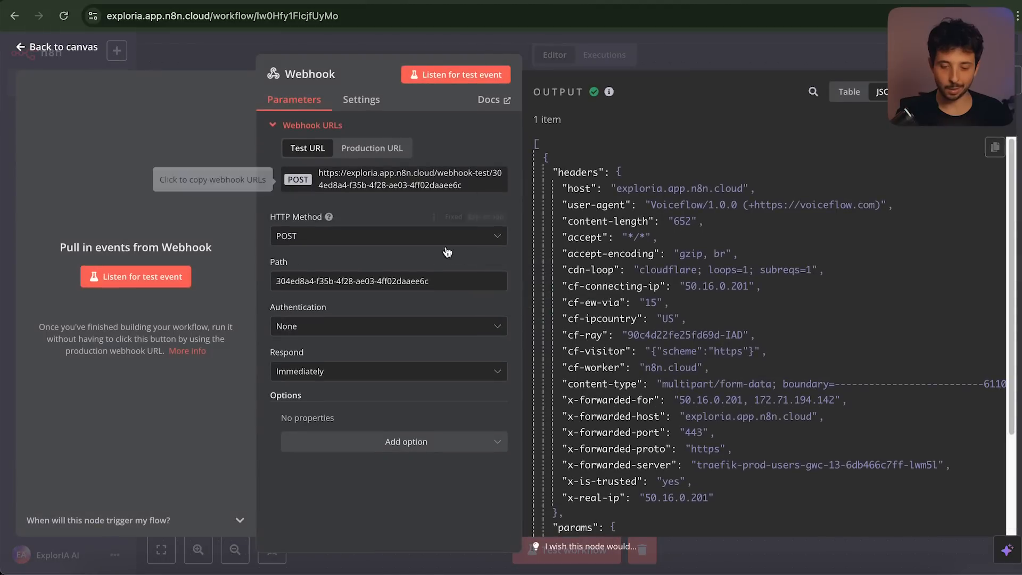
pyautogui.scroll(-5, 681, 294)
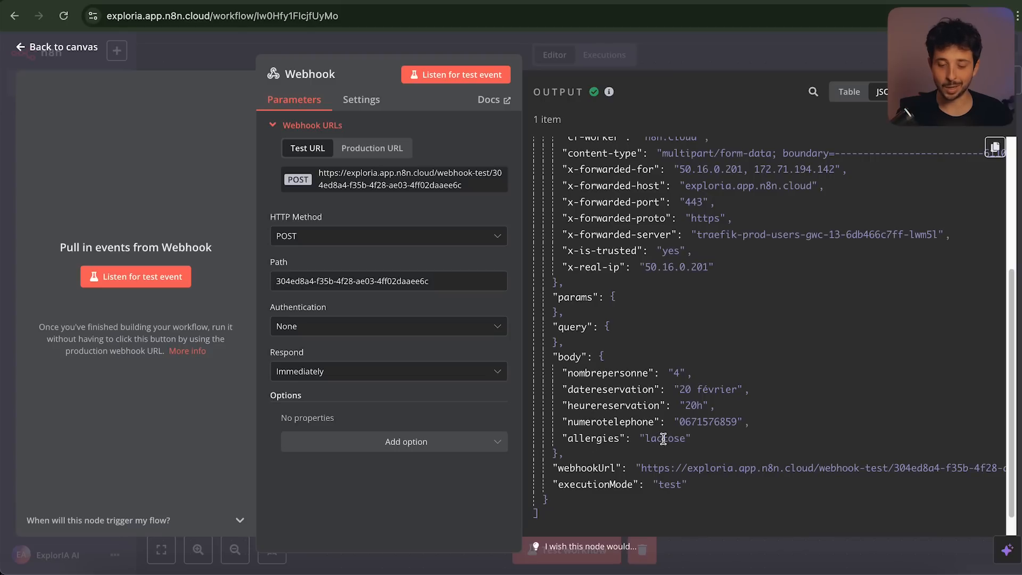
pyautogui.click(690, 355)
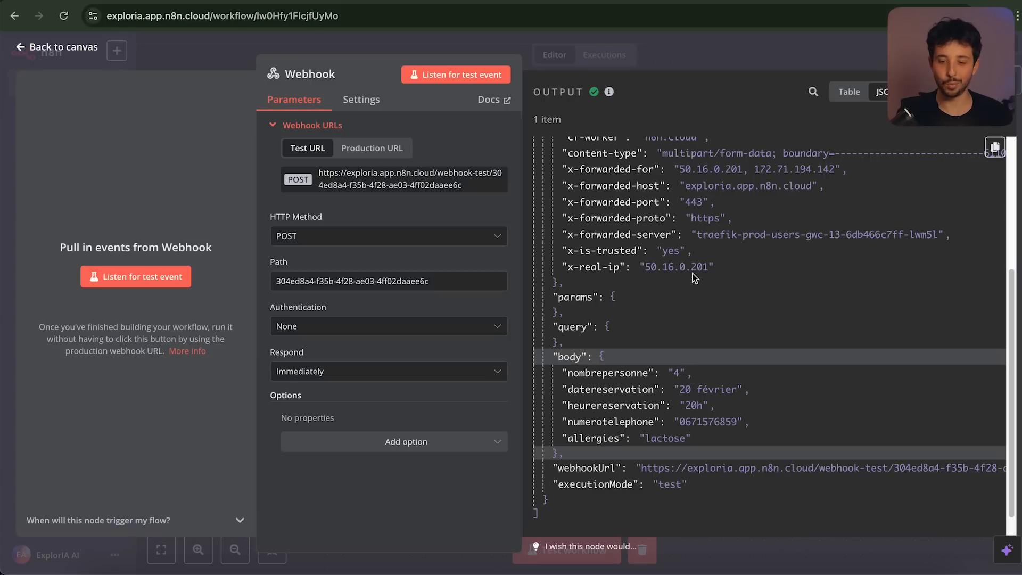
pyautogui.click(740, 46)
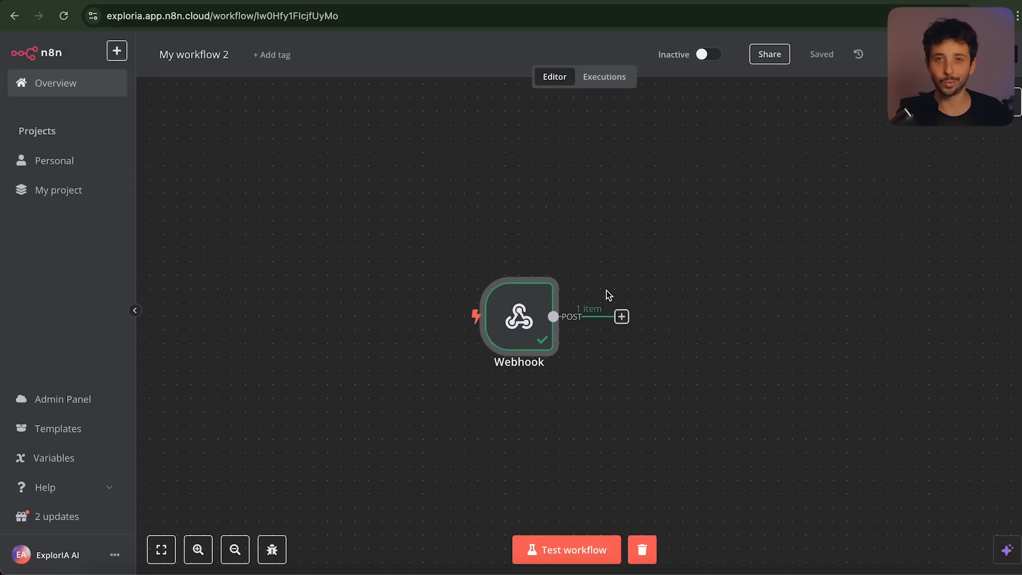
# Search the node list and pick Google Sheets as the step after the Webhook
pyautogui.click(621, 315)
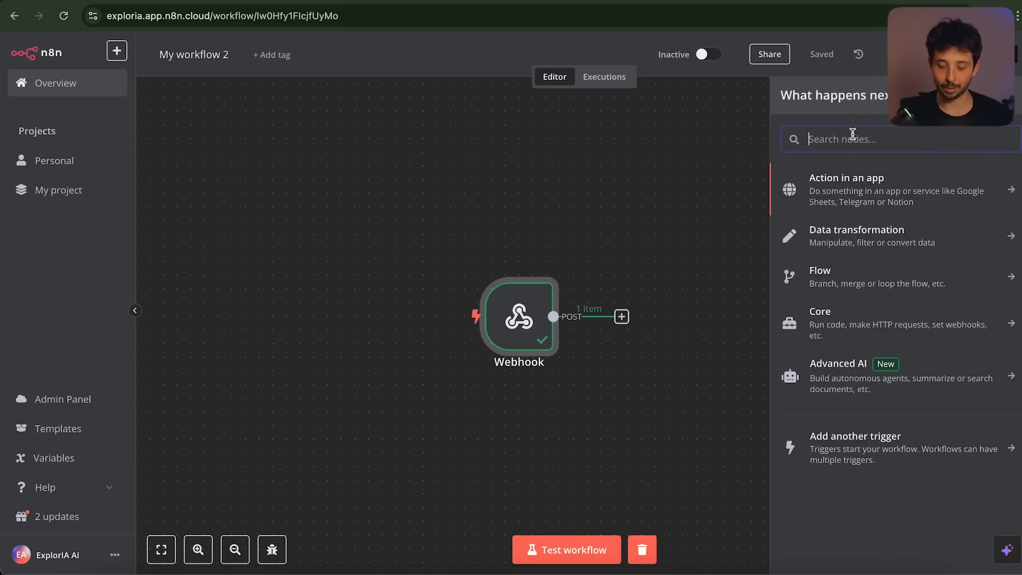
pyautogui.write('sheet')
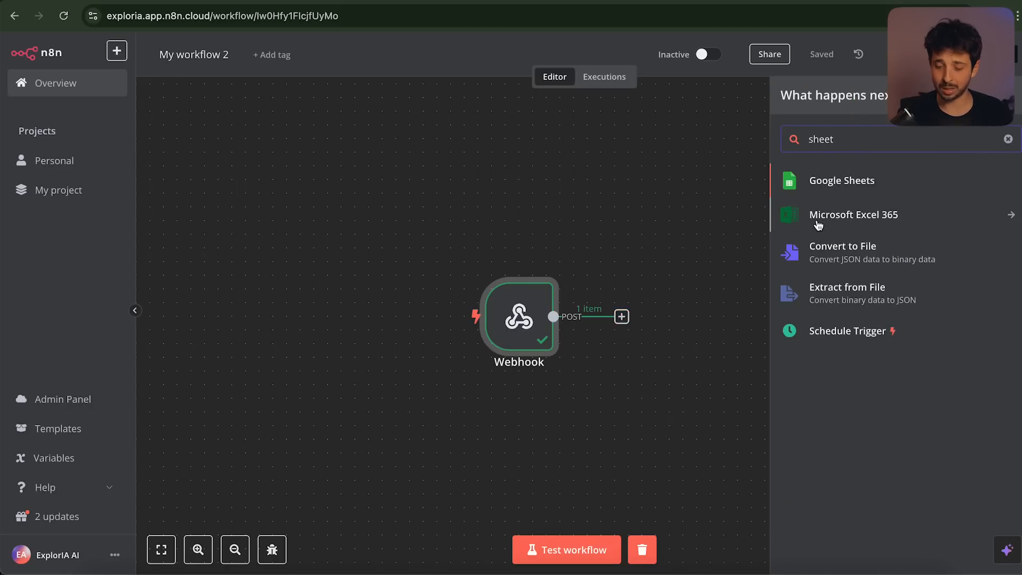
pyautogui.click(1008, 138)
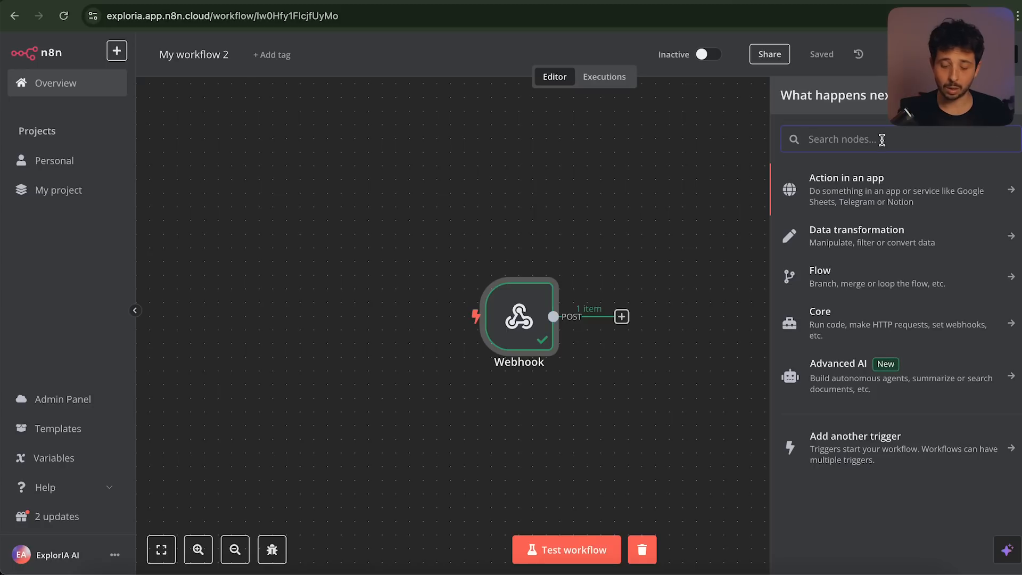
pyautogui.write('teams')
pyautogui.press('BackSpace')
pyautogui.press('BackSpace')
pyautogui.press('BackSpace')
pyautogui.press('BackSpace')
pyautogui.press('BackSpace')
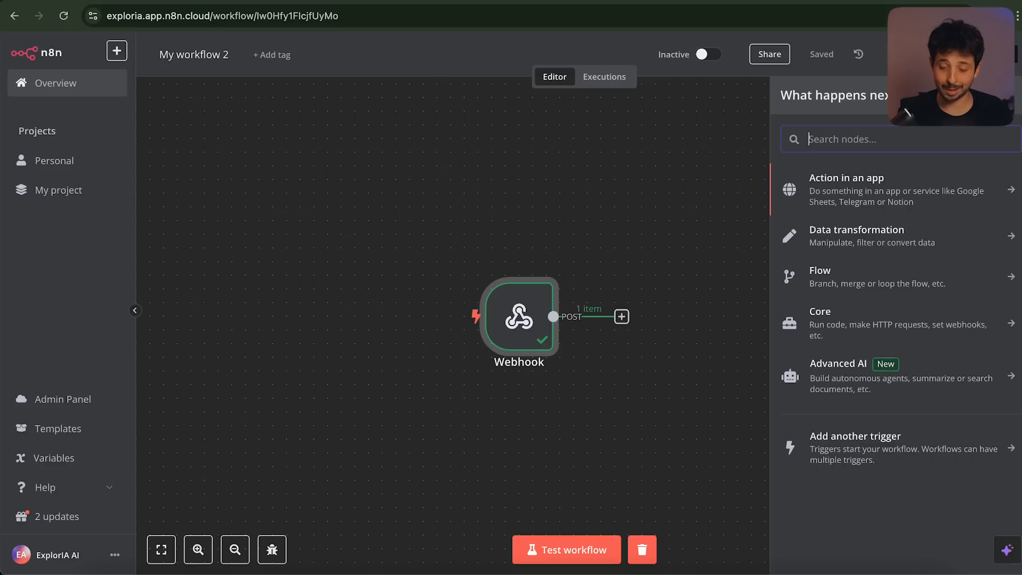
pyautogui.write('sla')
pyautogui.click(873, 270)
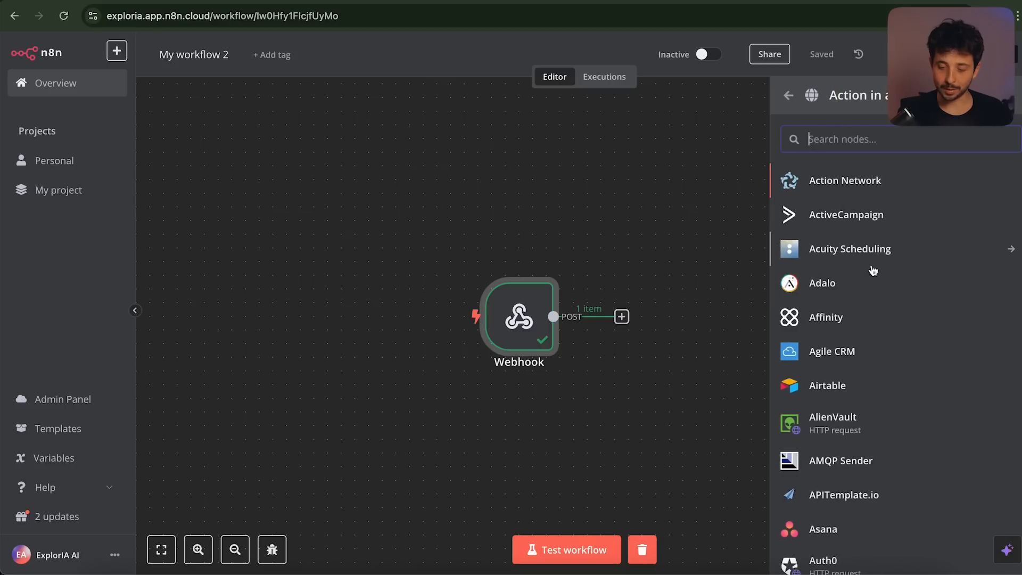
pyautogui.scroll(-20, 873, 270)
pyautogui.scroll(20, 872, 270)
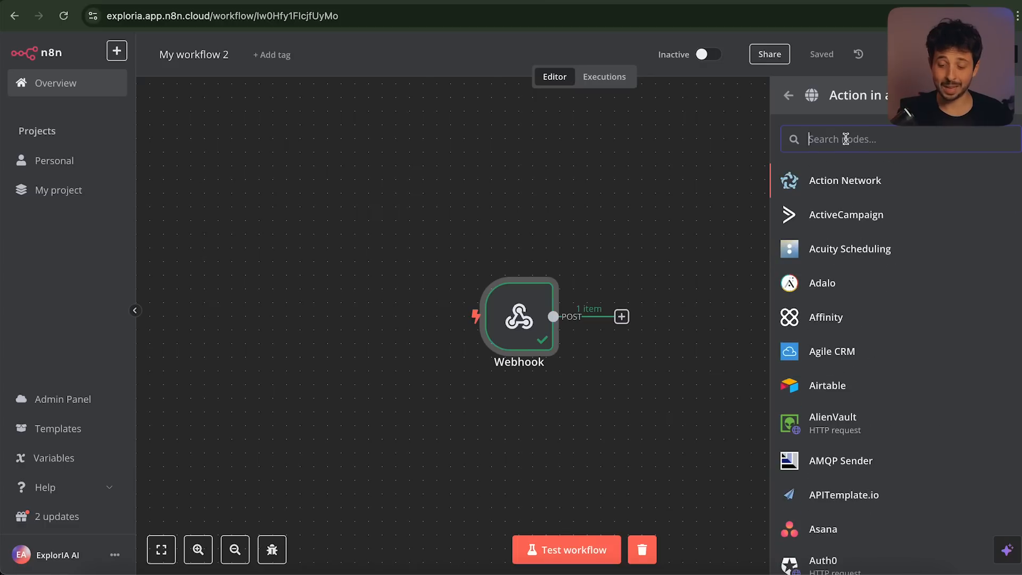
pyautogui.write('sheet')
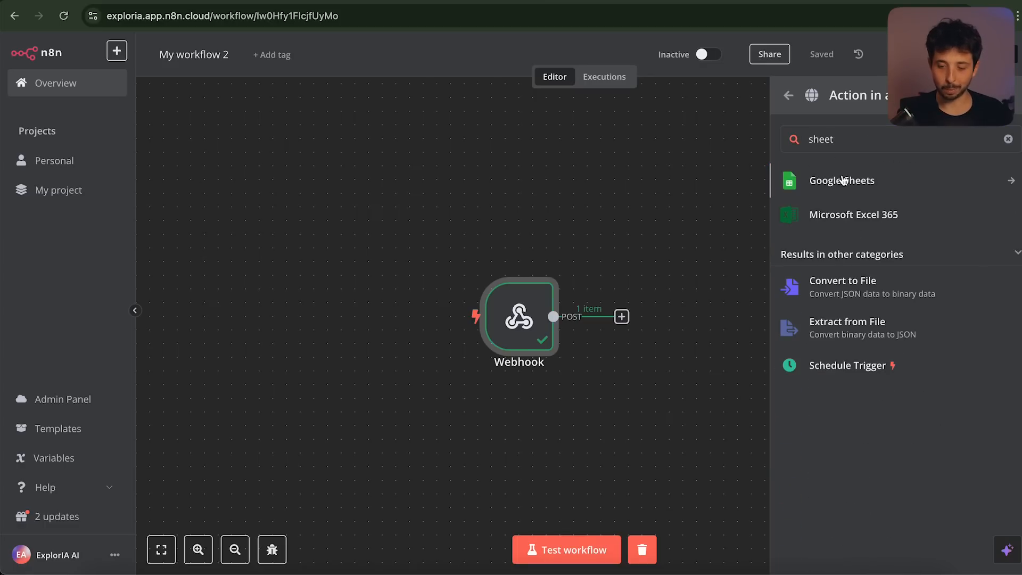
pyautogui.click(844, 181)
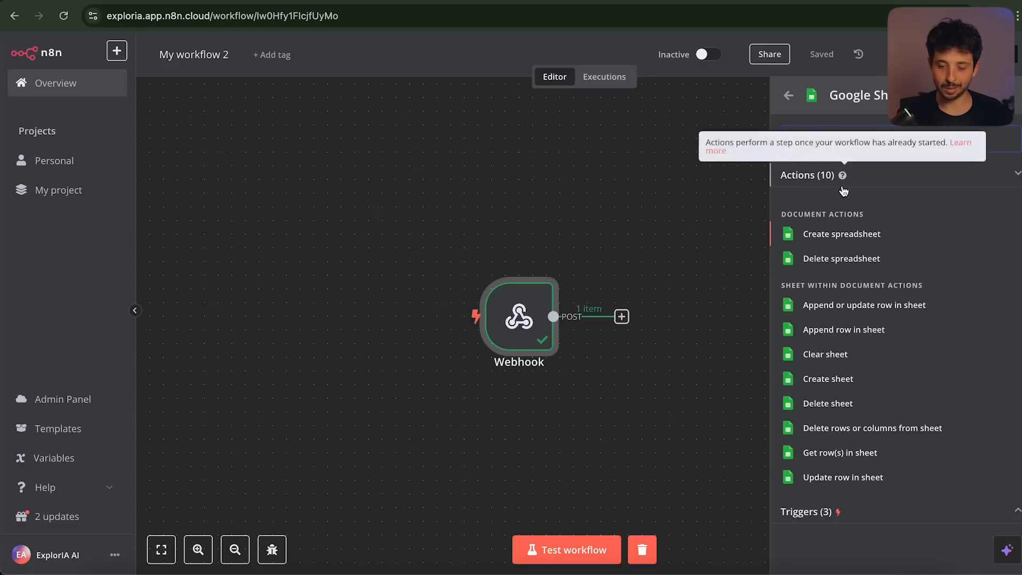
# Use the Append row in sheet action with the existing Google Sheets account credential
pyautogui.click(845, 333)
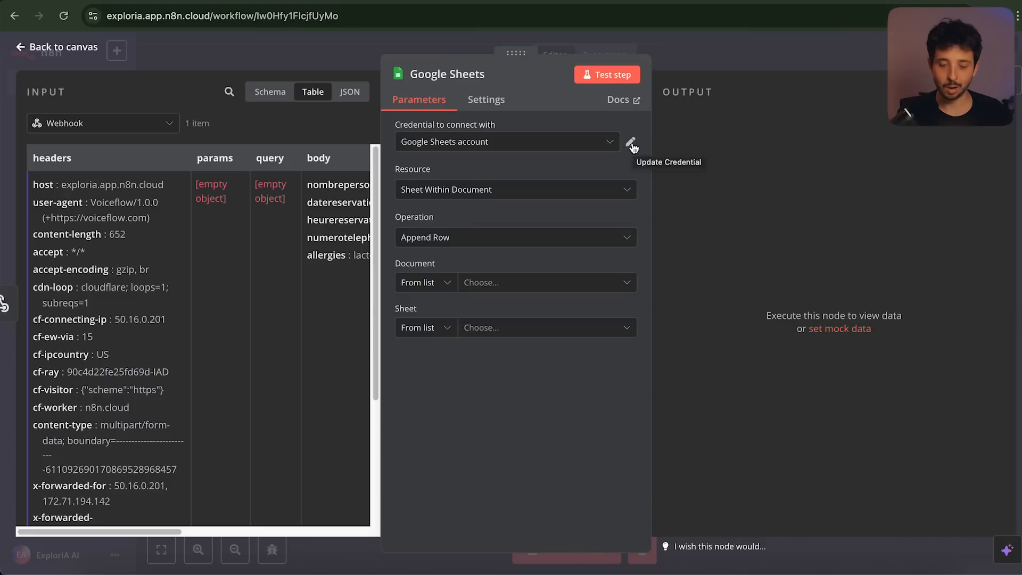
pyautogui.click(598, 144)
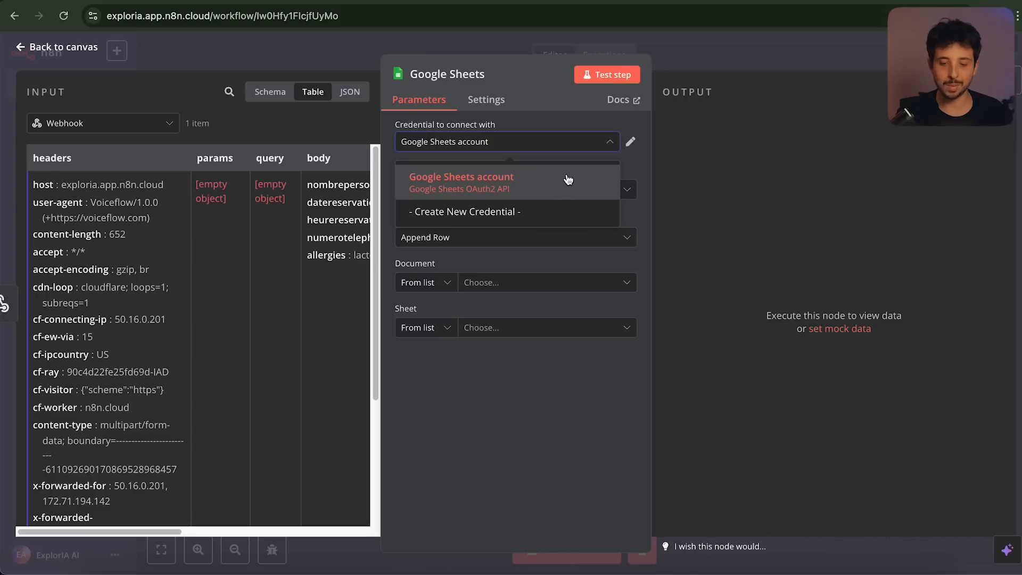
pyautogui.click(570, 119)
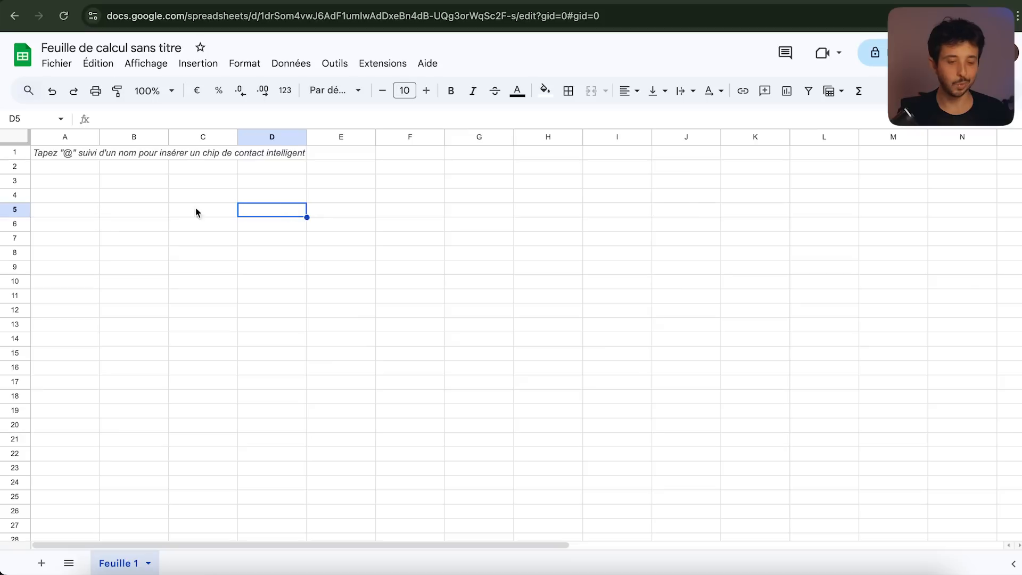
pyautogui.click(104, 181)
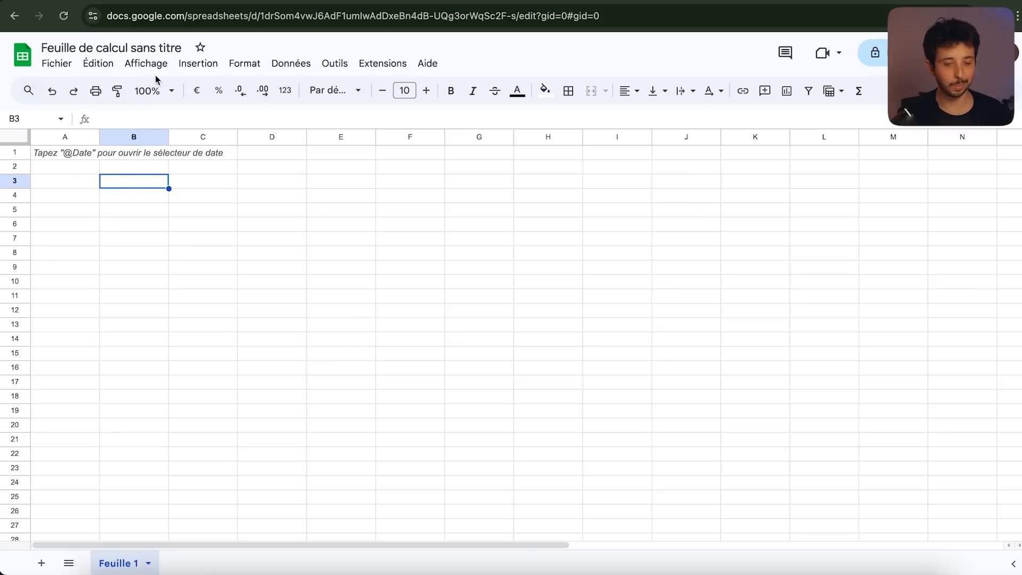
# Rename the untitled spreadsheet to 'Réservation Pizzeria'
pyautogui.click(146, 48)
pyautogui.write('Réservation Pizzeria')
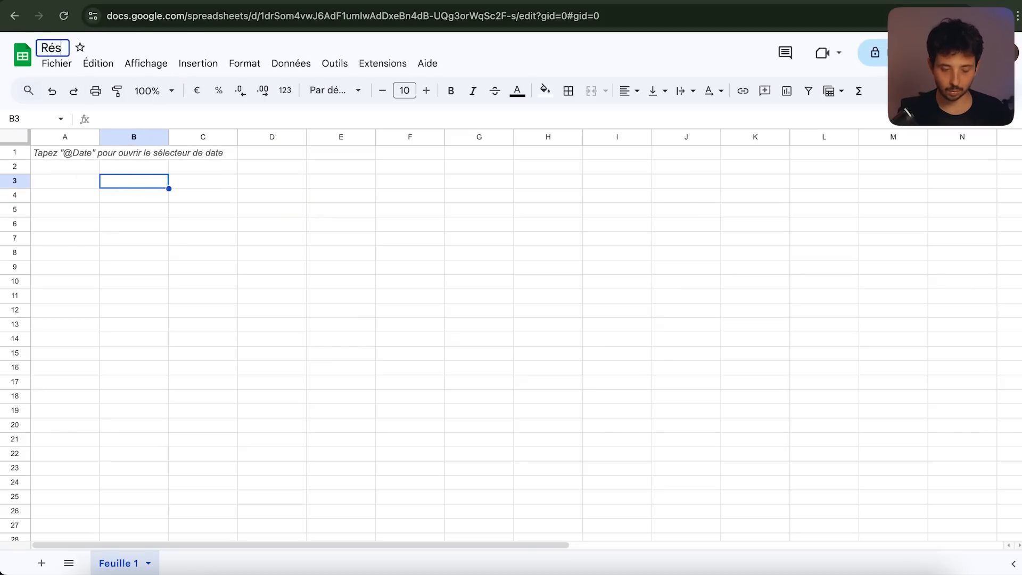
pyautogui.click(70, 158)
# Enter headers Date, Heure, Nombre personnes, Numero telephone and Allergies across A1:E1
pyautogui.moveTo(75, 158); pyautogui.dragTo(349, 156)
pyautogui.click(84, 157)
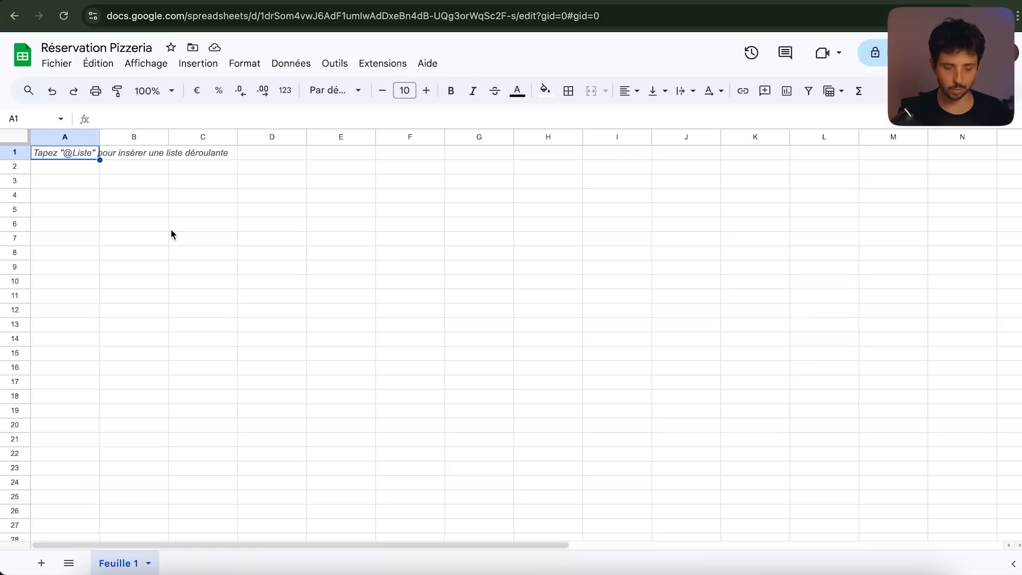
pyautogui.write('Date')
pyautogui.press('Tab')
pyautogui.write('Heure')
pyautogui.press('Tab')
pyautogui.write('Nombre personnes')
pyautogui.press('Tab')
pyautogui.write('Numero telephone')
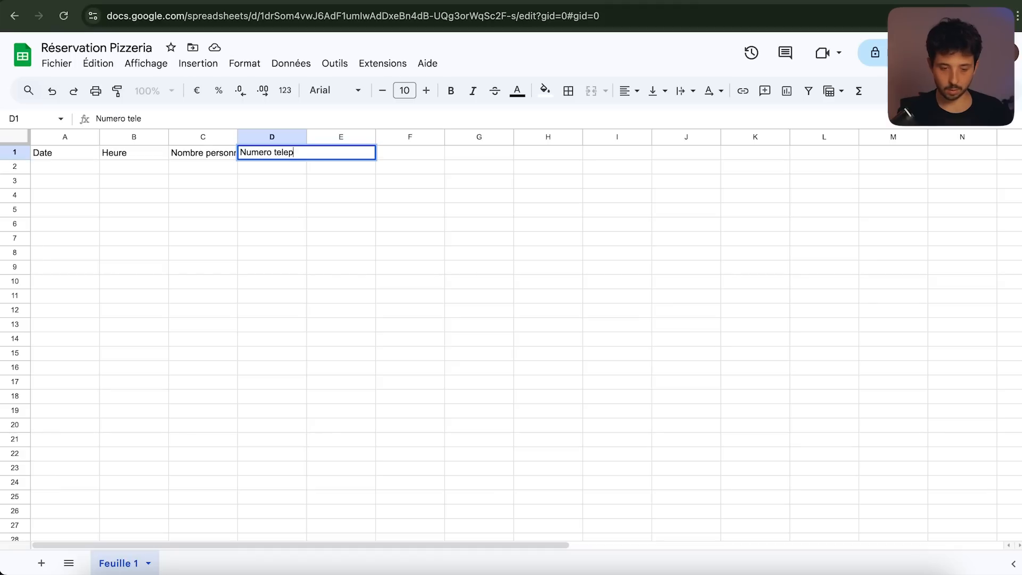
pyautogui.press('Tab')
pyautogui.write('Allergies')
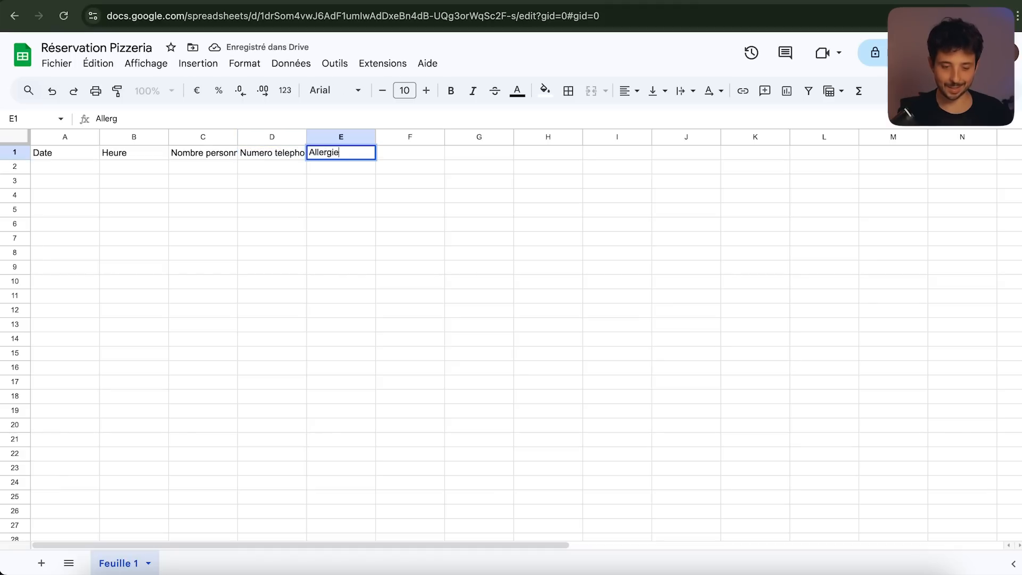
pyautogui.press('Return')
# Autofit columns A to E to their header text
pyautogui.moveTo(341, 137); pyautogui.dragTo(69, 140)
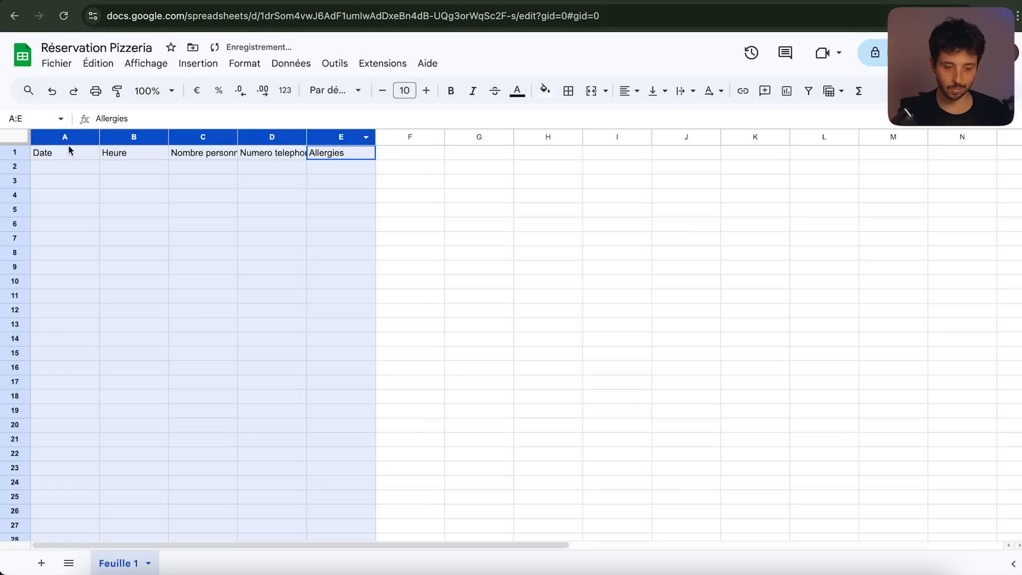
pyautogui.doubleClick(100, 137)
pyautogui.click(257, 158)
pyautogui.moveTo(37, 159); pyautogui.dragTo(279, 154)
pyautogui.hotkey('ctrl', 'shift', 'Tab')
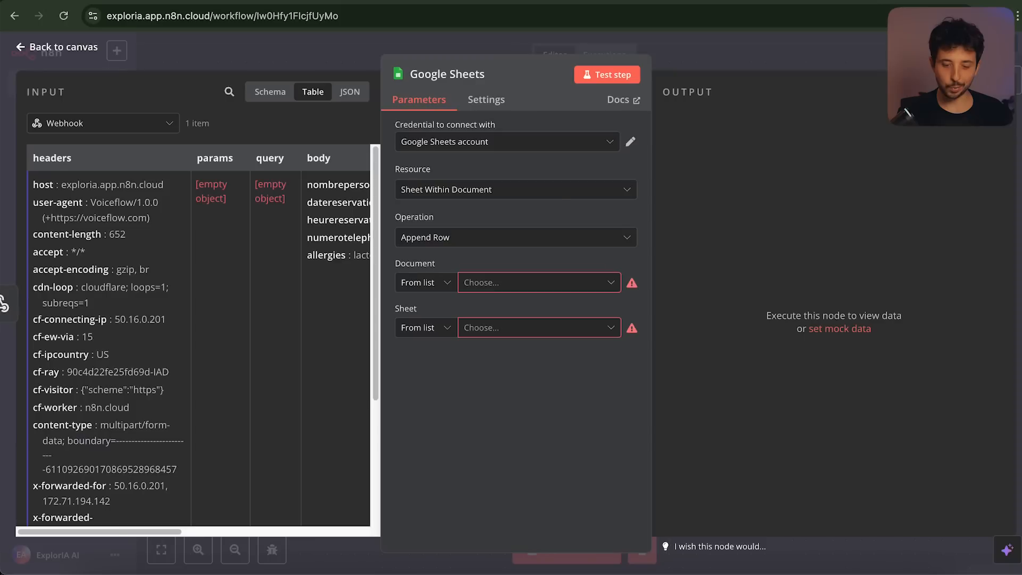
# Target the Feuille 1 sheet of the Réservation Pizzeria spreadsheet
pyautogui.click(540, 287)
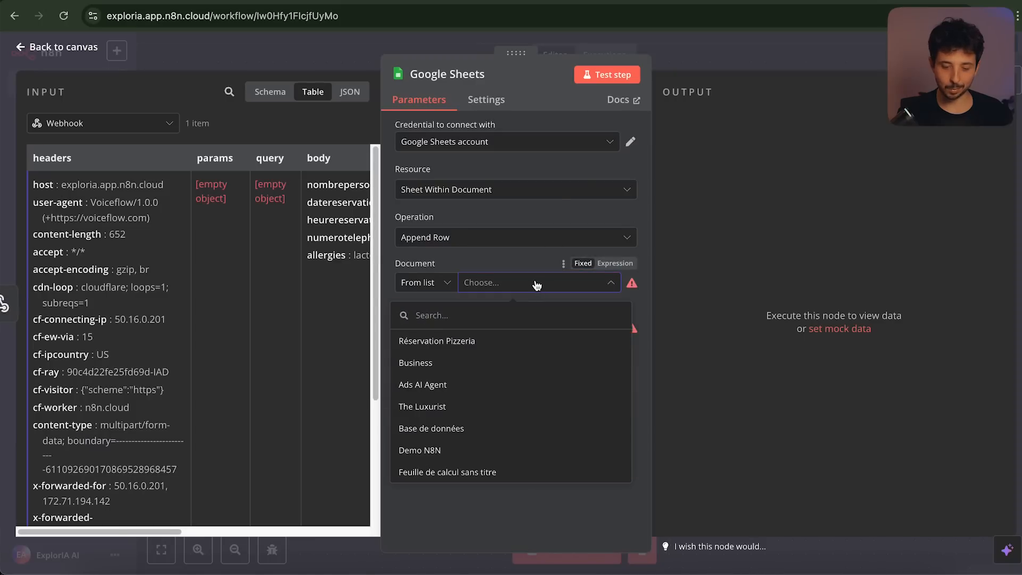
pyautogui.click(508, 341)
pyautogui.click(520, 332)
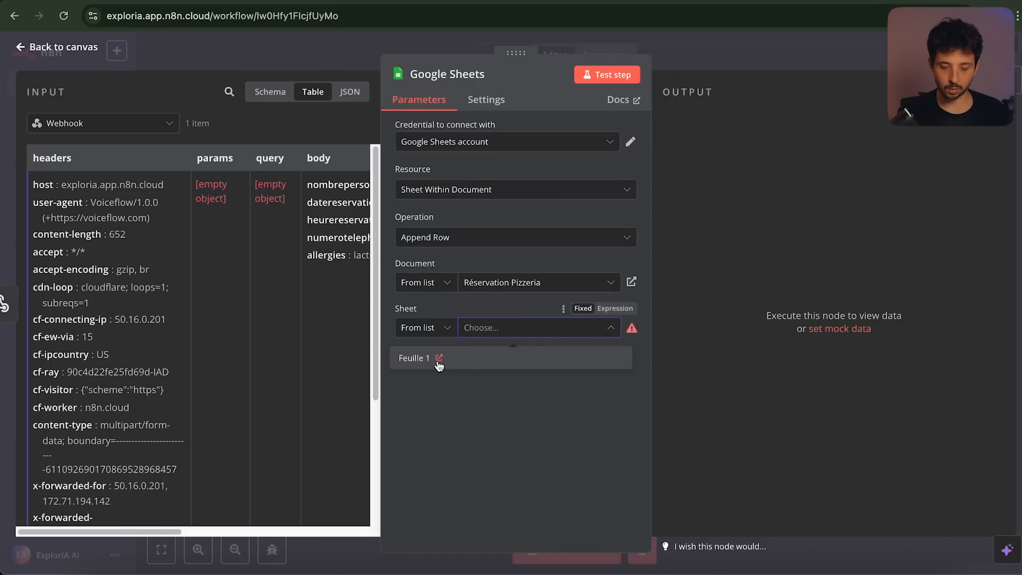
pyautogui.click(471, 366)
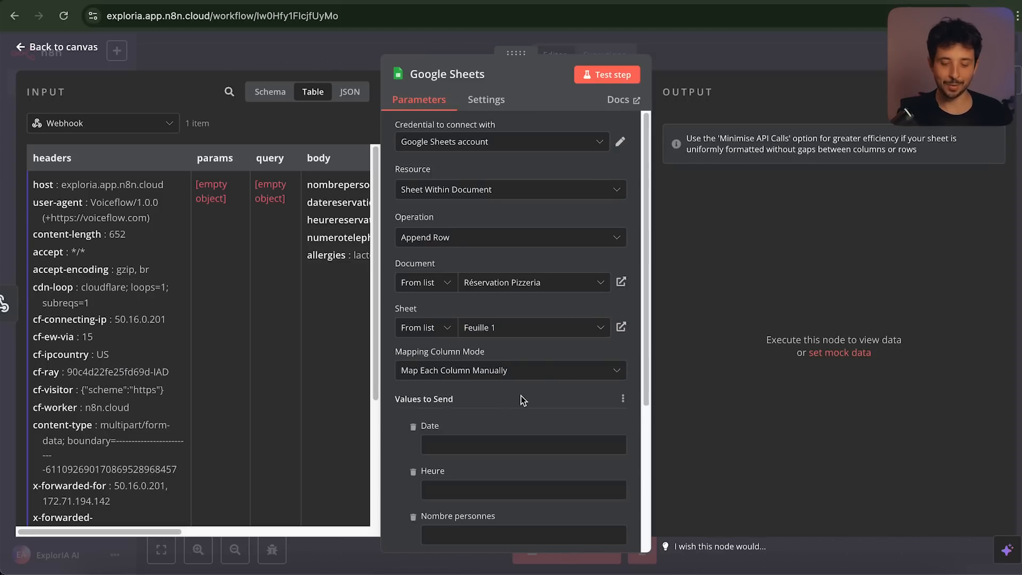
pyautogui.scroll(-3, 521, 395)
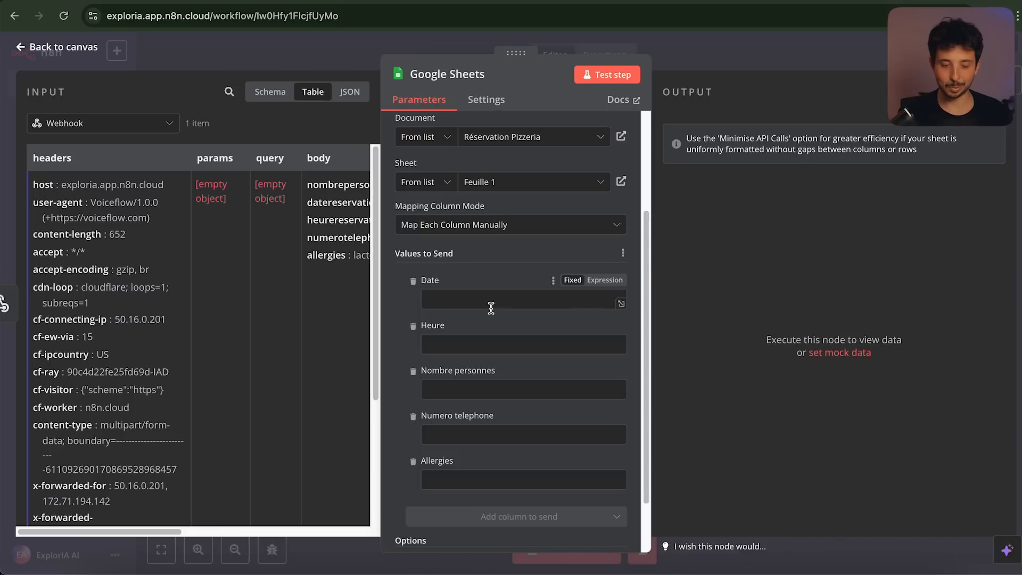
pyautogui.hscroll(5, 223, 330)
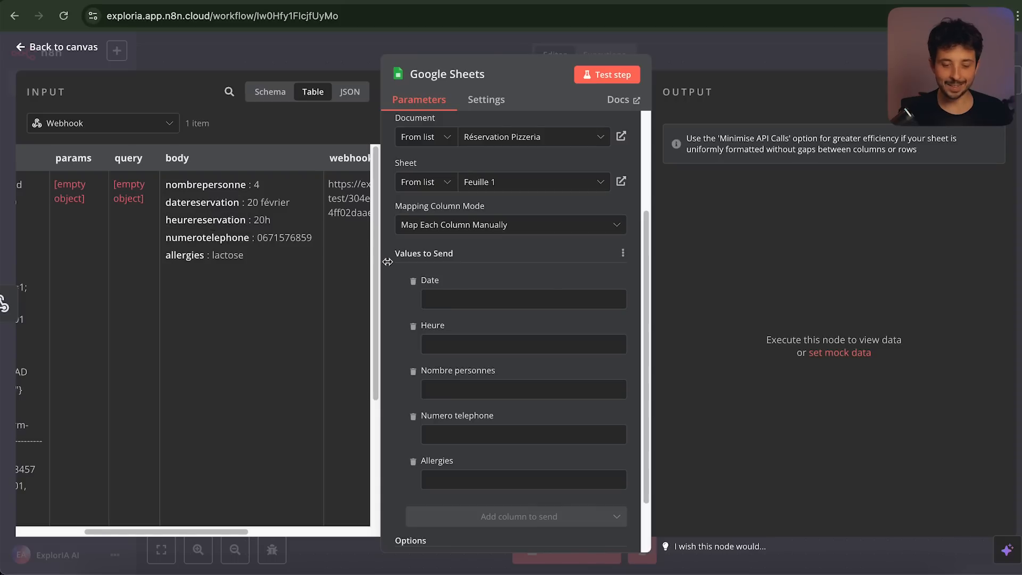
# Map datereservation, heurereservation, nombrepersonne, numerotelephone and allergies into their columns, then test the step
pyautogui.moveTo(222, 203); pyautogui.dragTo(465, 301)
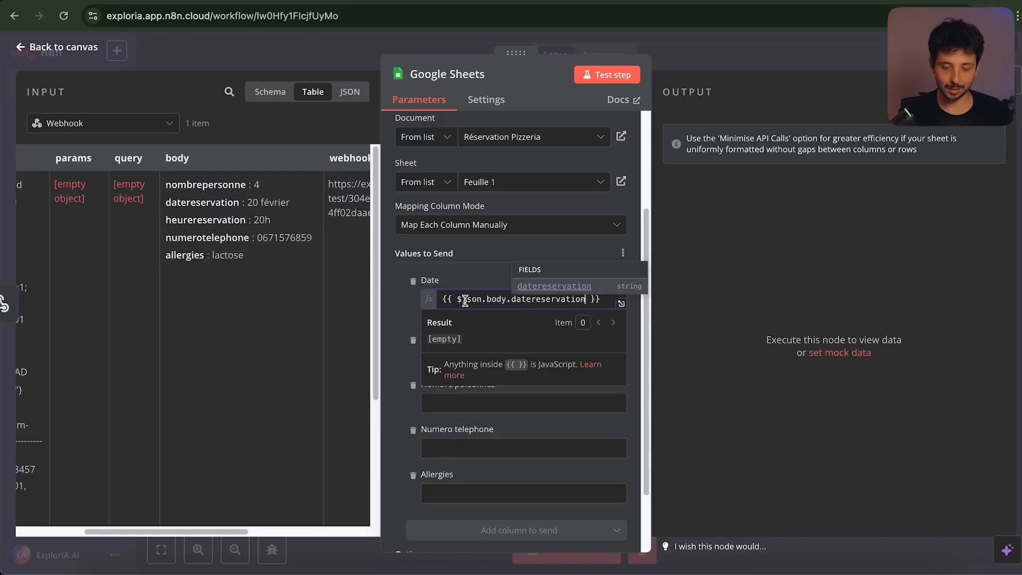
pyautogui.click(391, 309)
pyautogui.moveTo(212, 221); pyautogui.dragTo(495, 359)
pyautogui.moveTo(206, 187); pyautogui.dragTo(457, 419)
pyautogui.moveTo(207, 237); pyautogui.dragTo(460, 474)
pyautogui.moveTo(184, 255); pyautogui.dragTo(468, 538)
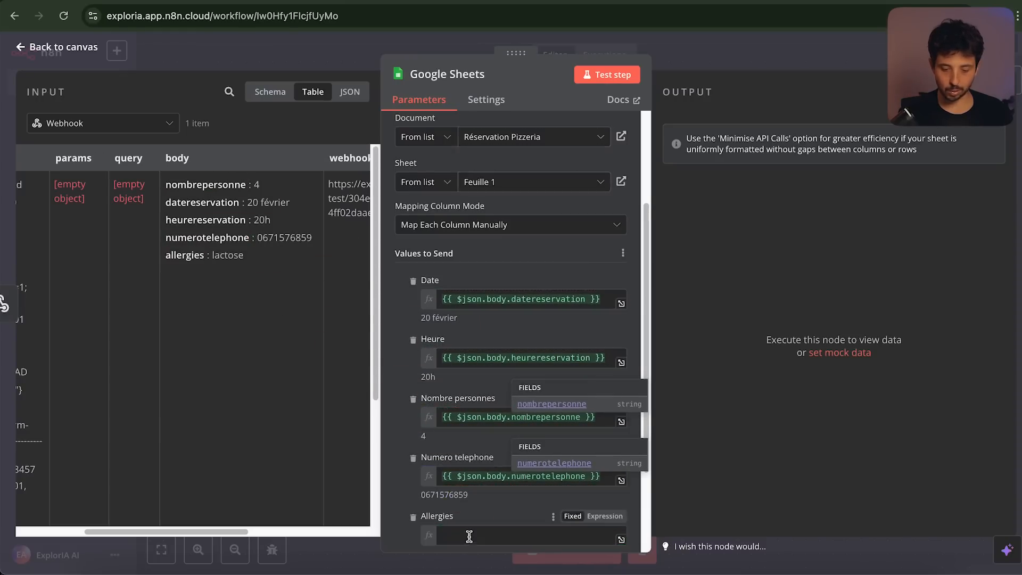
pyautogui.click(516, 258)
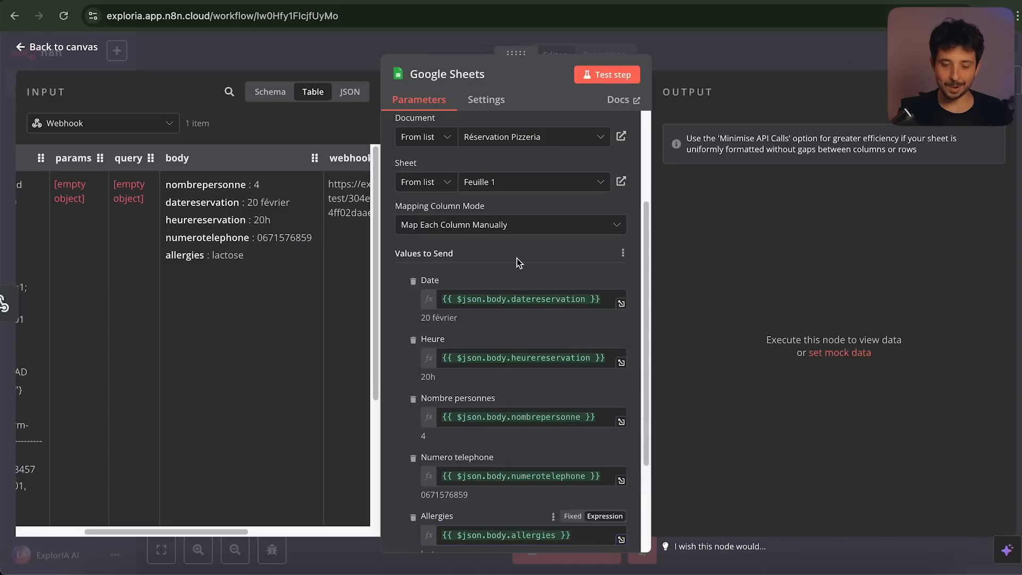
pyautogui.click(613, 75)
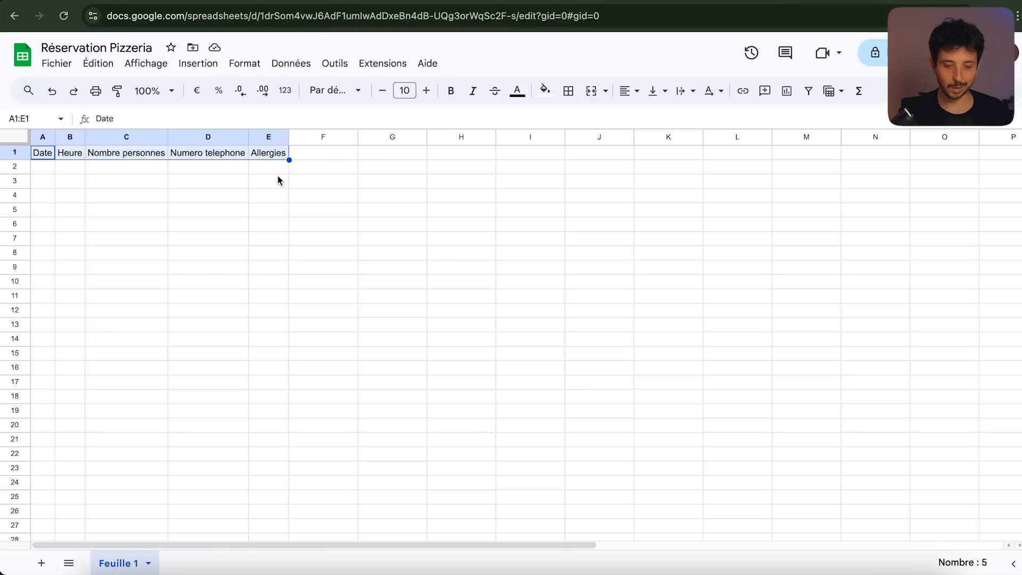
# Autofit column A for the date, then check row 2: 20 février, 20h, 4 guests, phone number, lactose
pyautogui.doubleClick(55, 138)
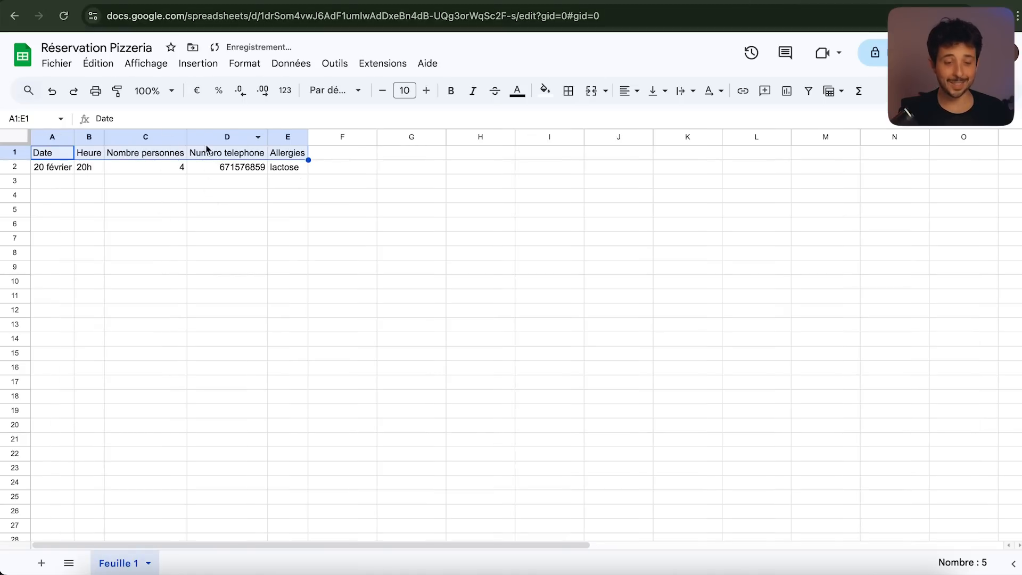
pyautogui.click(62, 171)
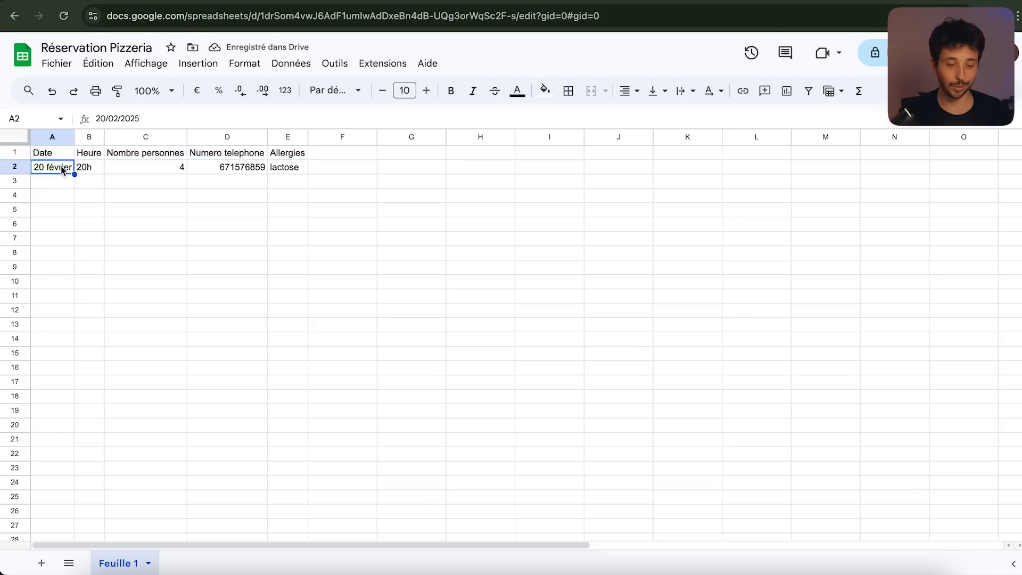
pyautogui.click(88, 172)
pyautogui.click(173, 171)
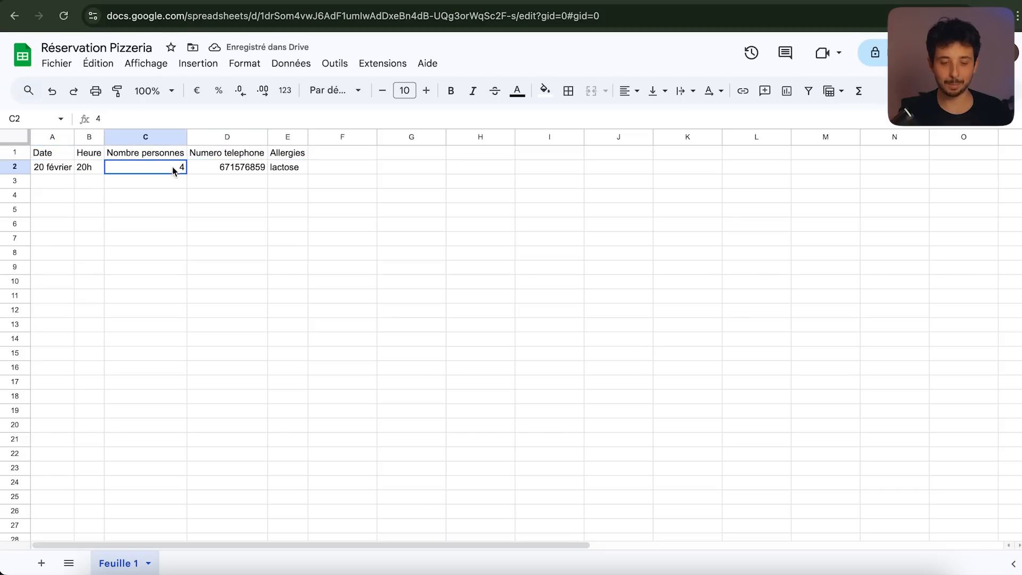
pyautogui.click(260, 168)
pyautogui.click(296, 168)
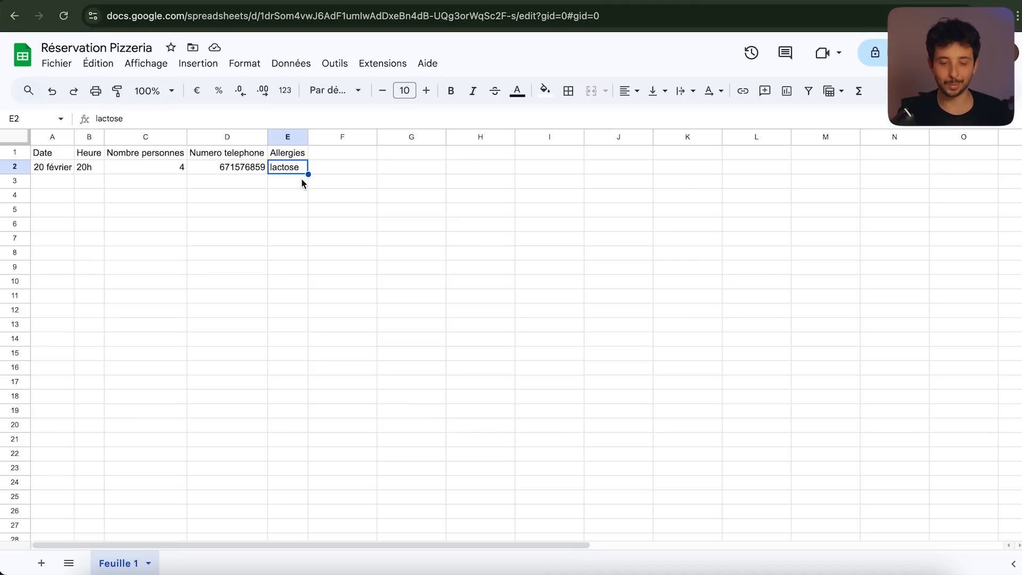
# Select the whole appended reservation row to review it, then return to the n8n workflow
pyautogui.moveTo(53, 167); pyautogui.dragTo(282, 169)
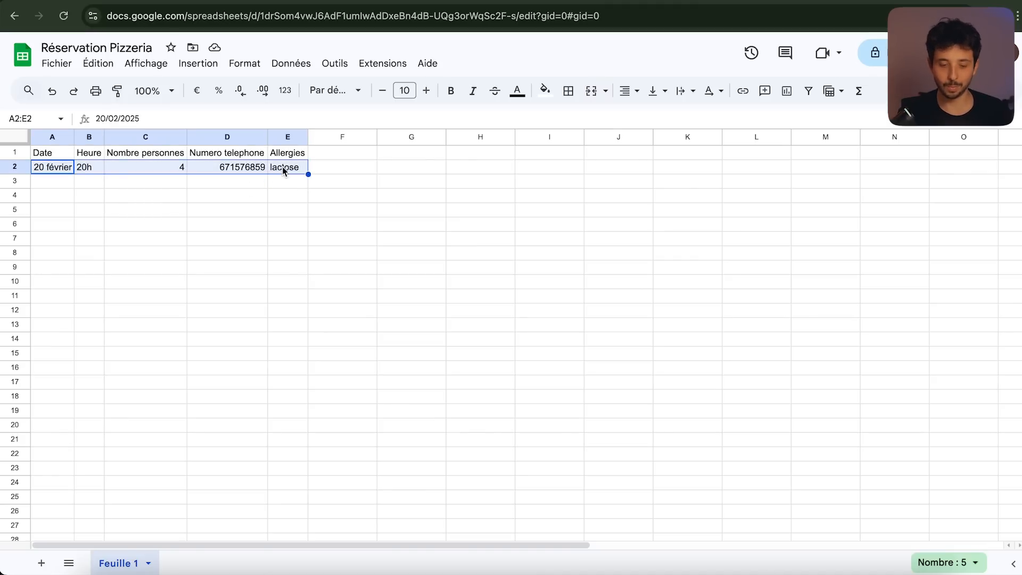
pyautogui.click(282, 168)
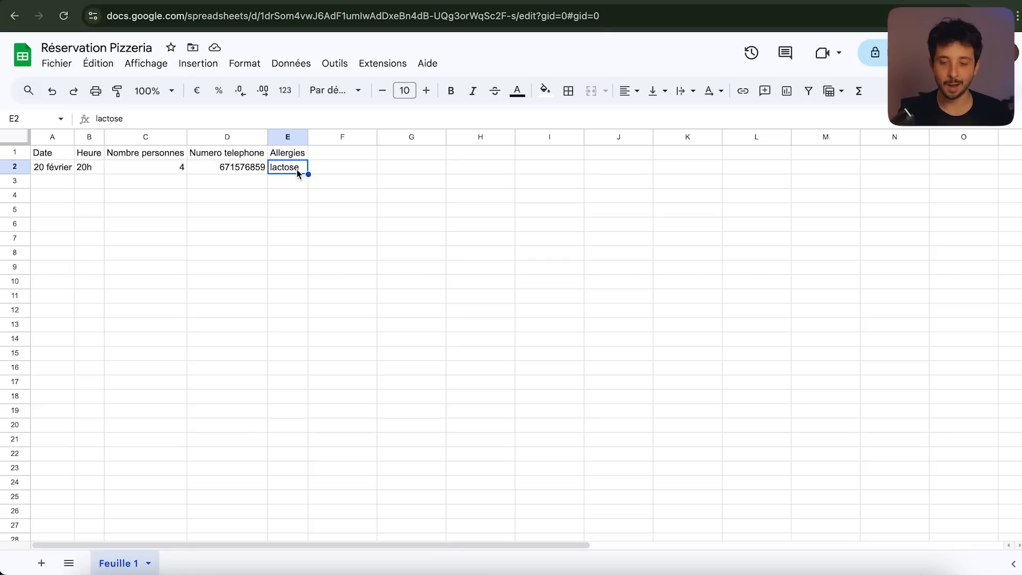
pyautogui.click(639, 0)
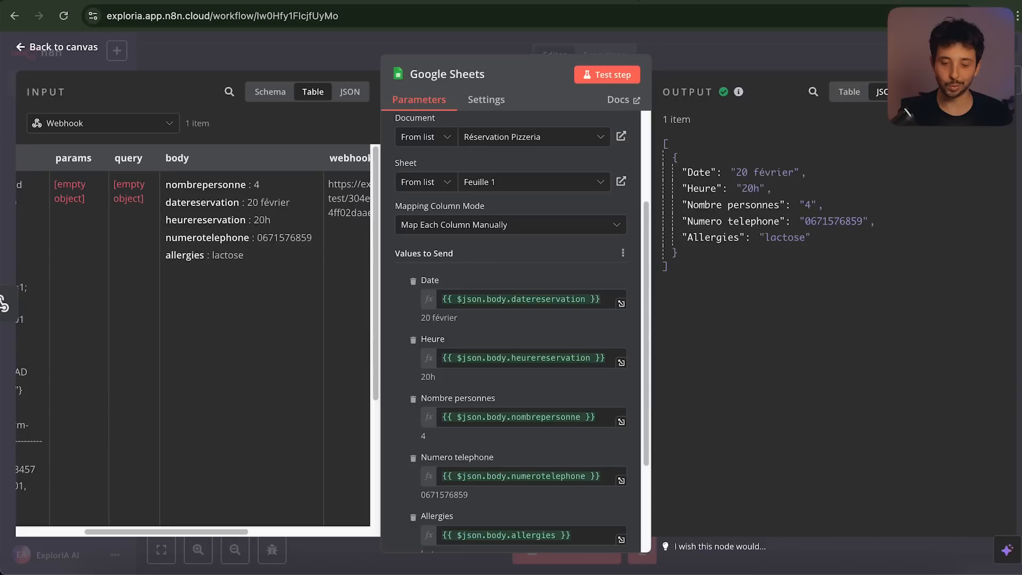
# Insert an AI Agent (Tools Agent) node after Google Sheets and list the chat models for it
pyautogui.click(678, 50)
pyautogui.hscroll(3, 670, 266)
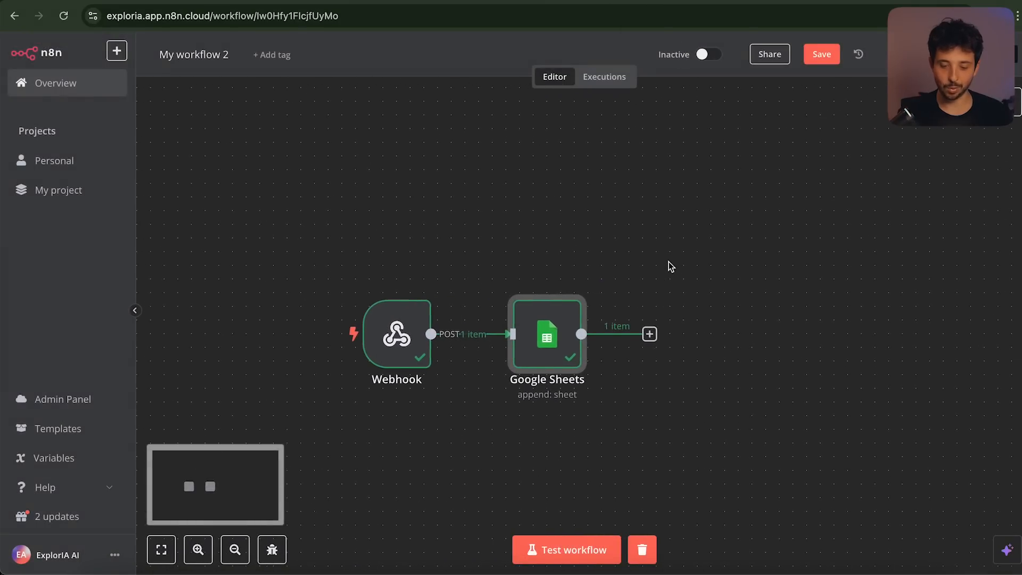
pyautogui.click(626, 320)
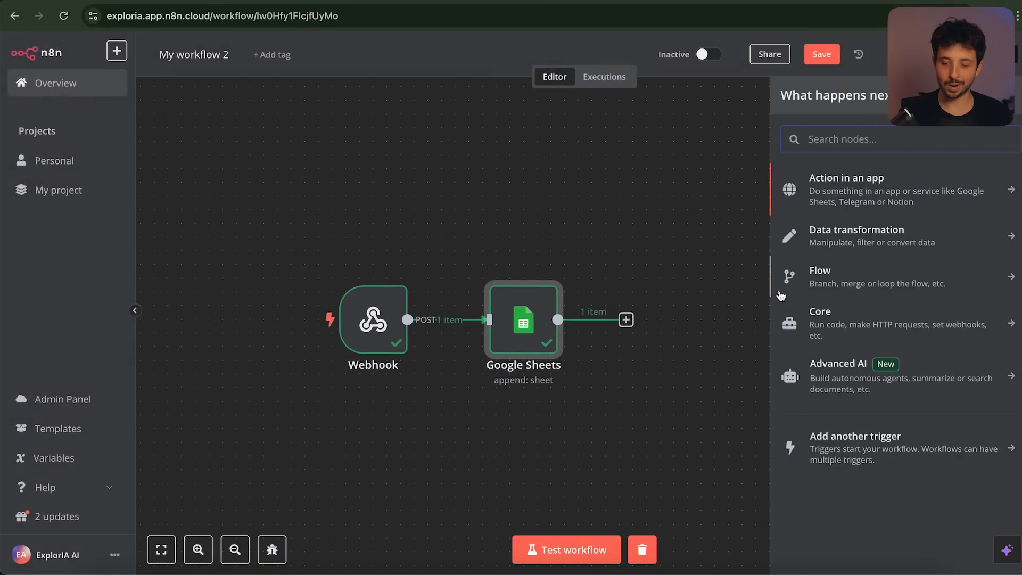
pyautogui.click(841, 385)
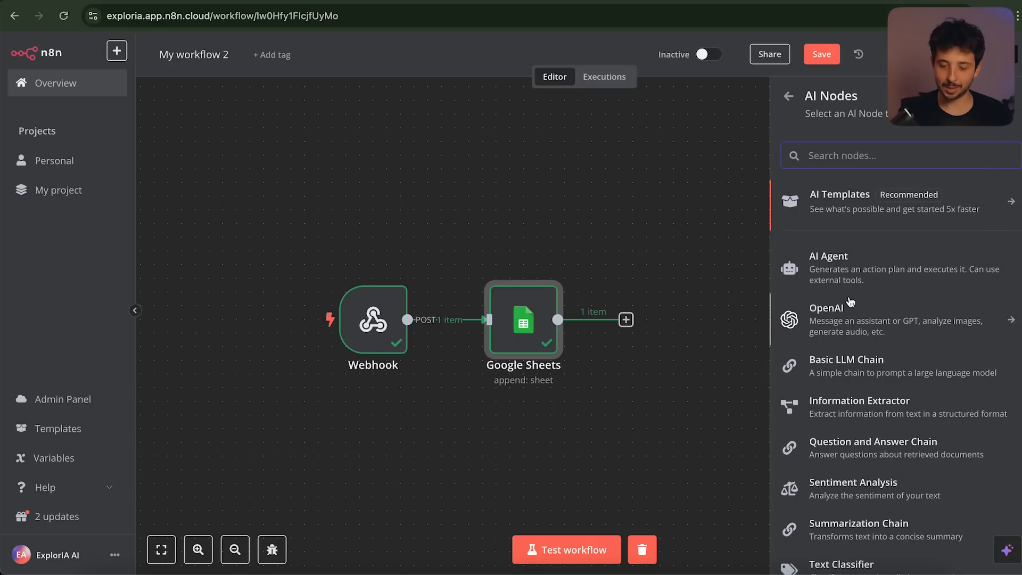
pyautogui.click(846, 270)
pyautogui.click(725, 46)
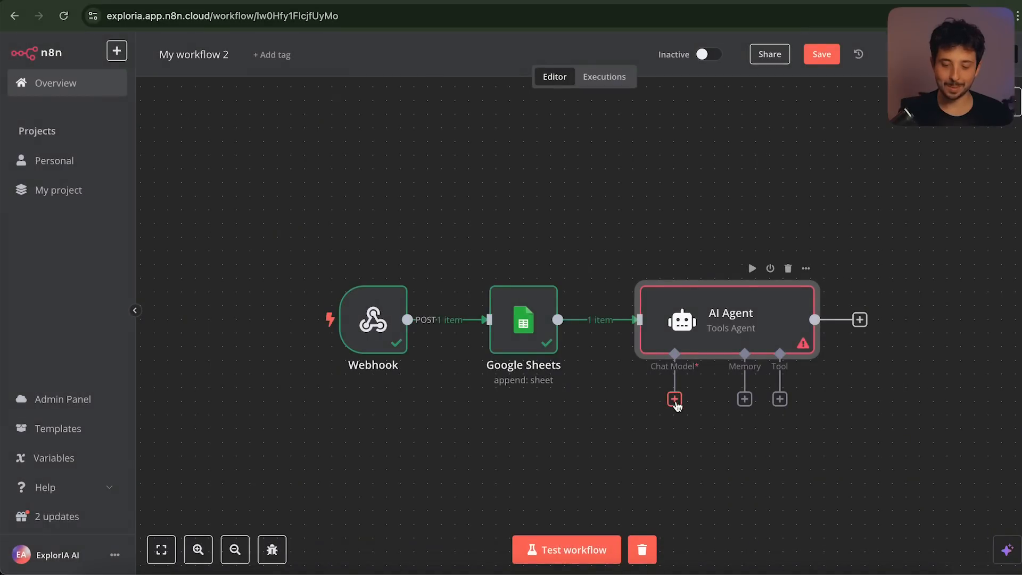
pyautogui.click(675, 399)
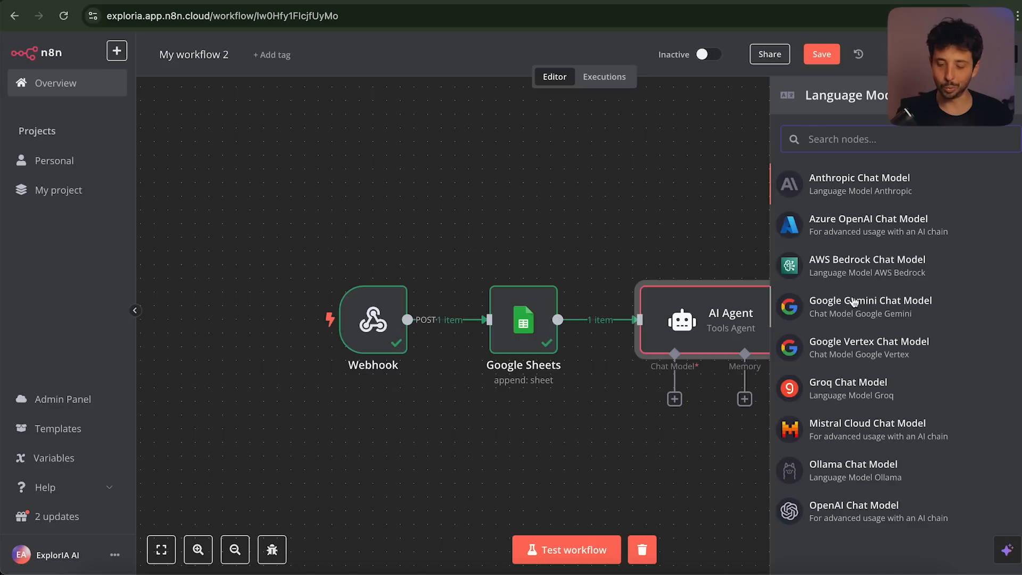
# Attach an OpenAI Chat Model to the agent and select the OpenAI account's existing API key
pyautogui.click(850, 514)
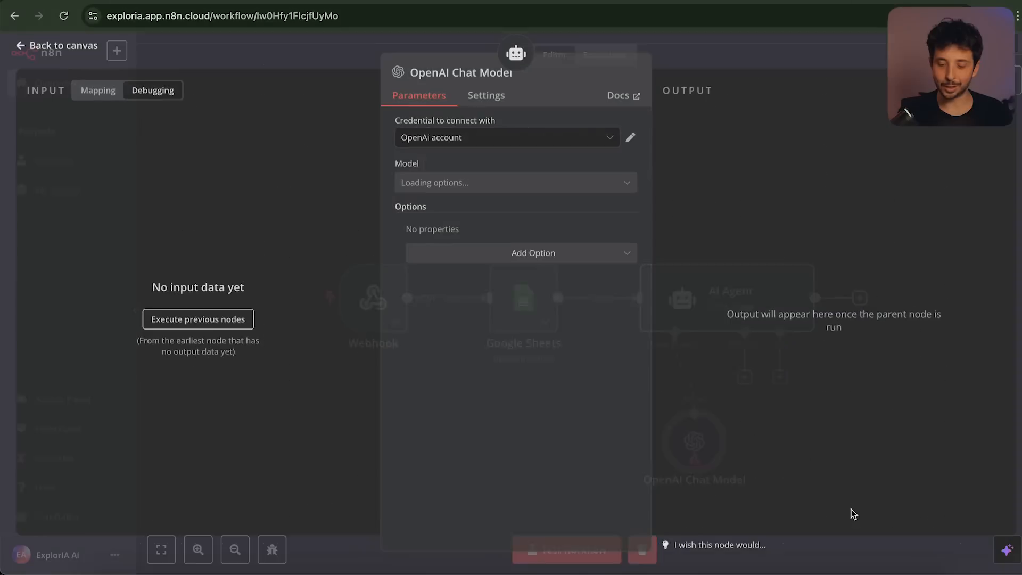
pyautogui.click(631, 140)
pyautogui.scroll(-2, 454, 309)
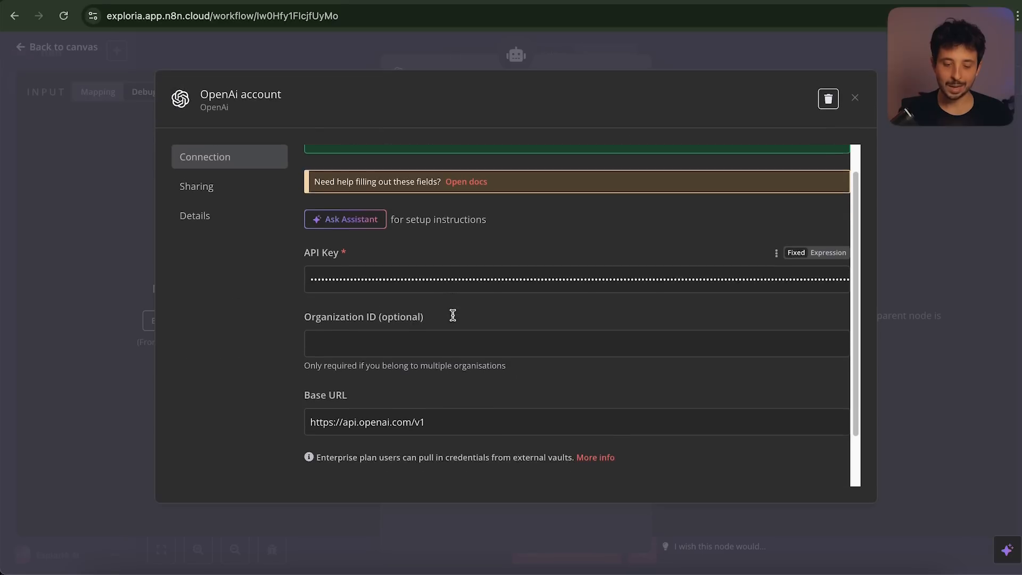
pyautogui.doubleClick(365, 273)
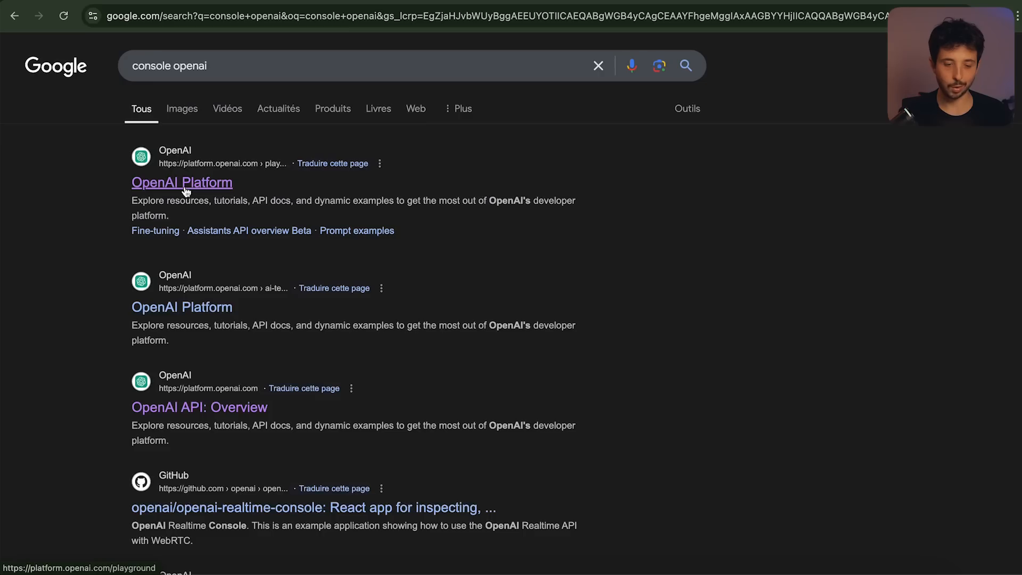
# Open OpenAI Platform from the search results and go to its Dashboard
pyautogui.click(199, 183)
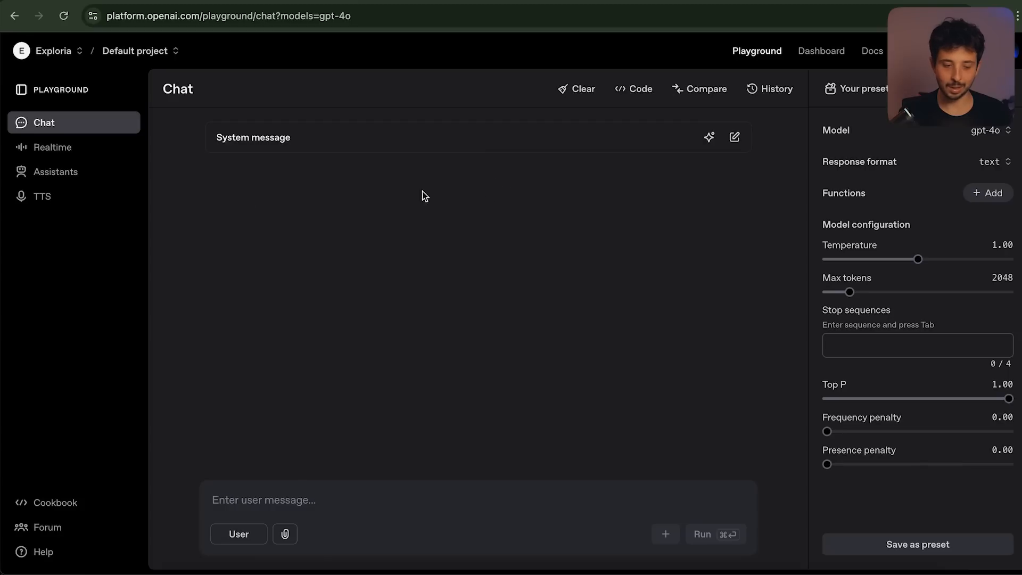
pyautogui.click(827, 59)
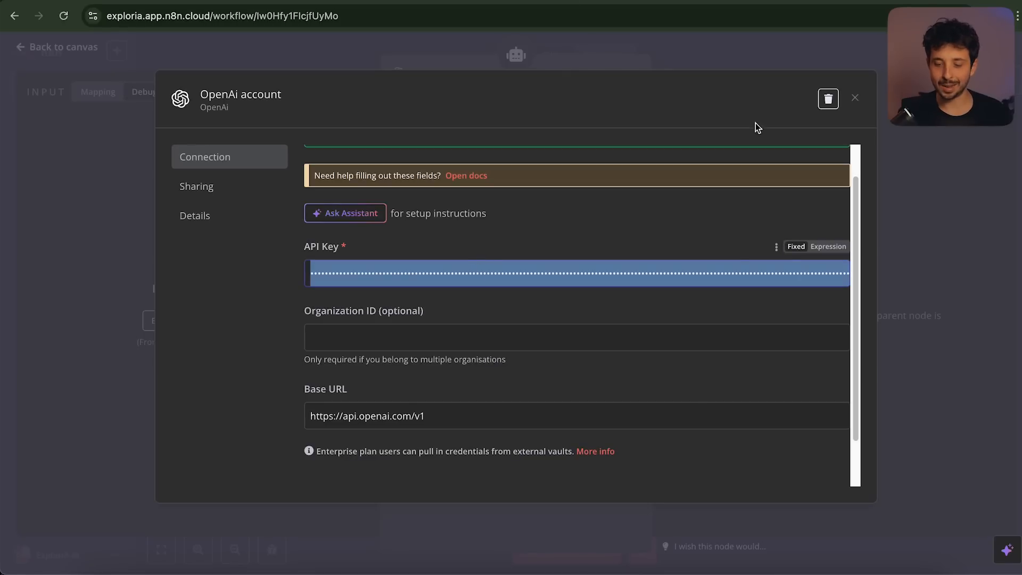
# Close the credential dialog and set the OpenAI Chat Model's model to gpt-4o
pyautogui.click(855, 101)
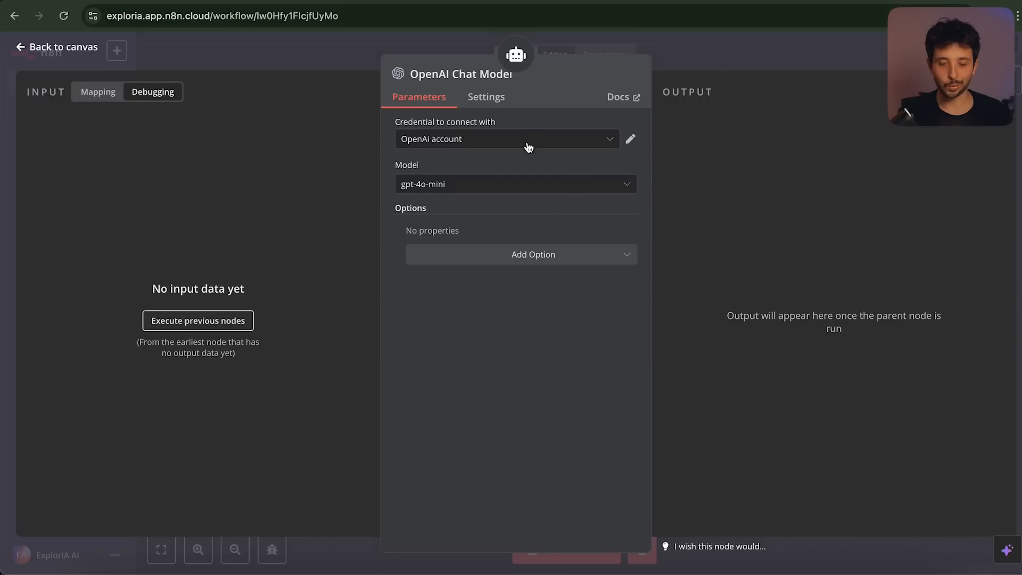
pyautogui.click(530, 191)
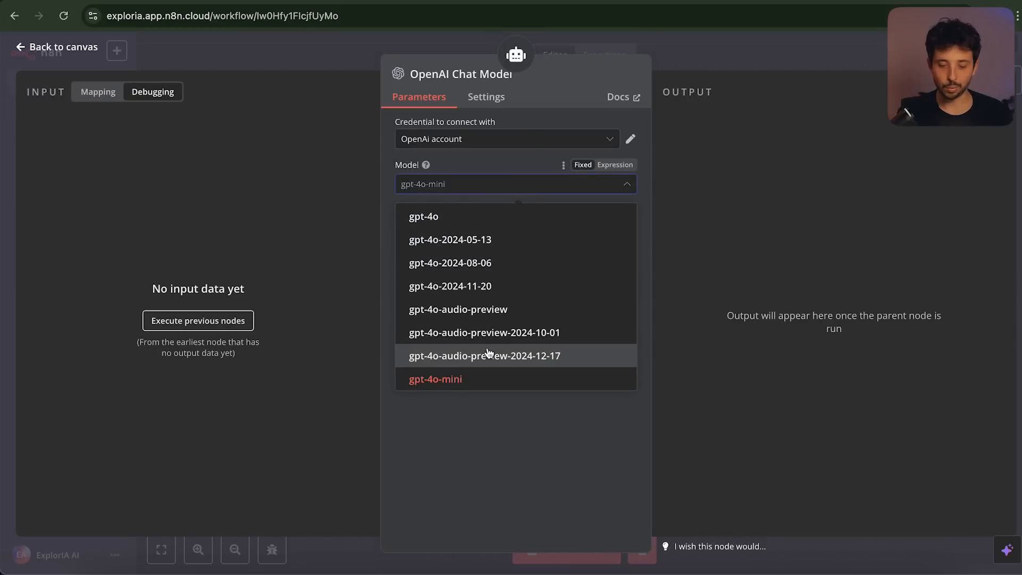
pyautogui.scroll(-2, 486, 356)
pyautogui.scroll(4, 489, 354)
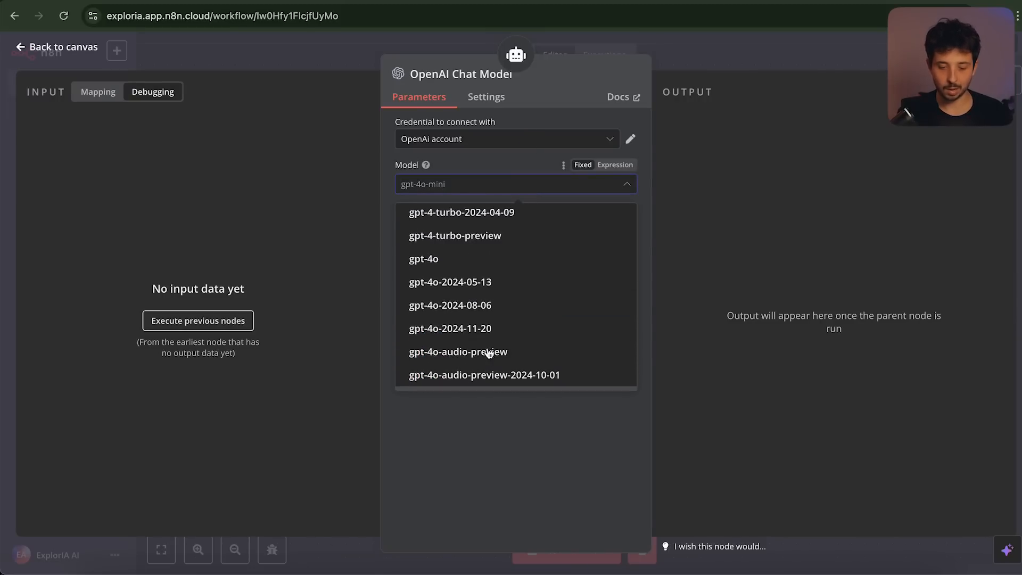
pyautogui.click(435, 261)
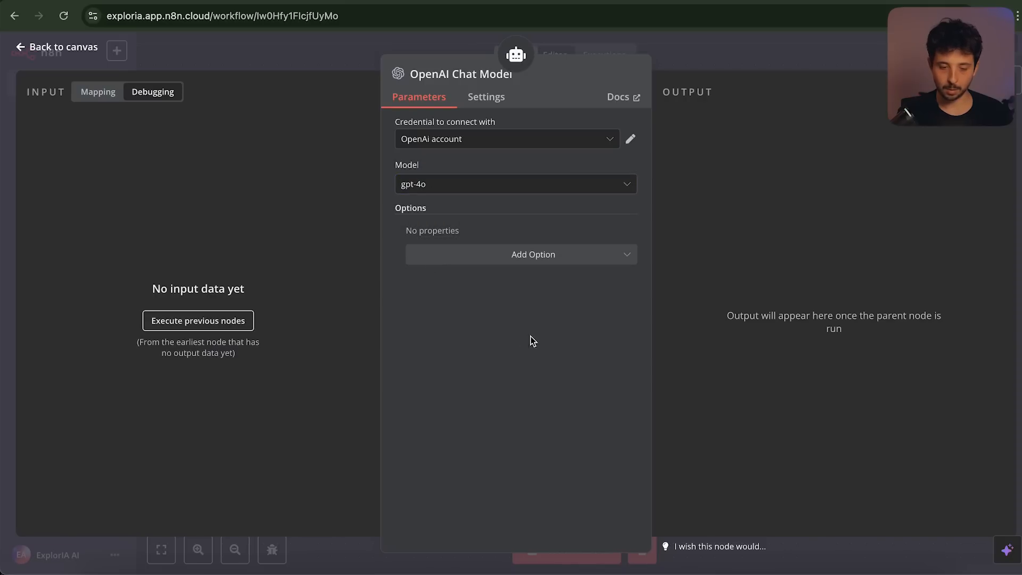
# Return to the canvas and move the OpenAI Chat Model node next to the AI Agent
pyautogui.click(696, 57)
pyautogui.scroll(-2, 651, 347)
pyautogui.moveTo(717, 447); pyautogui.dragTo(650, 432)
pyautogui.hscroll(3, 585, 415)
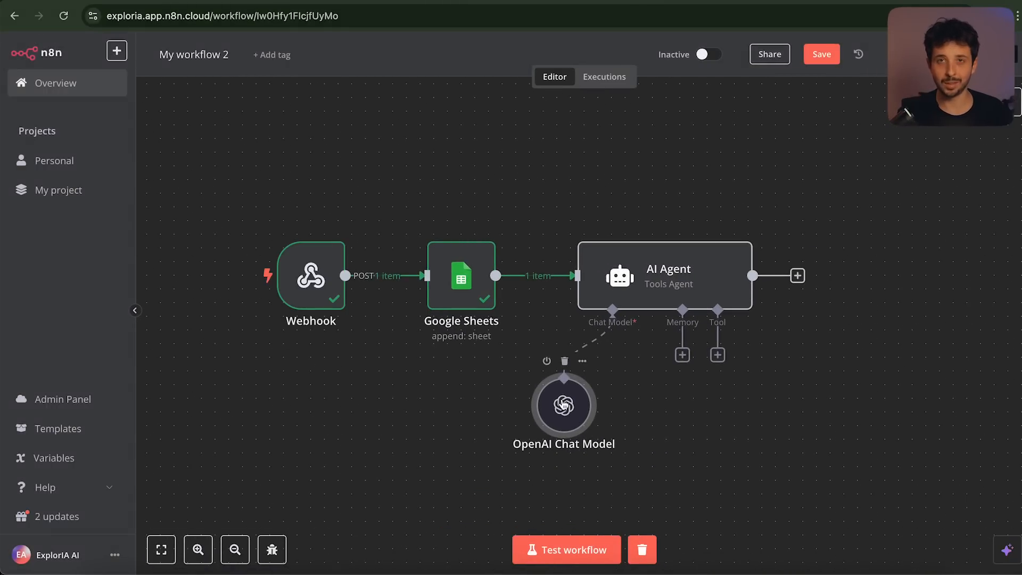
# Add a Google Sheets 'Append or update row' step after the AI Agent
pyautogui.click(797, 276)
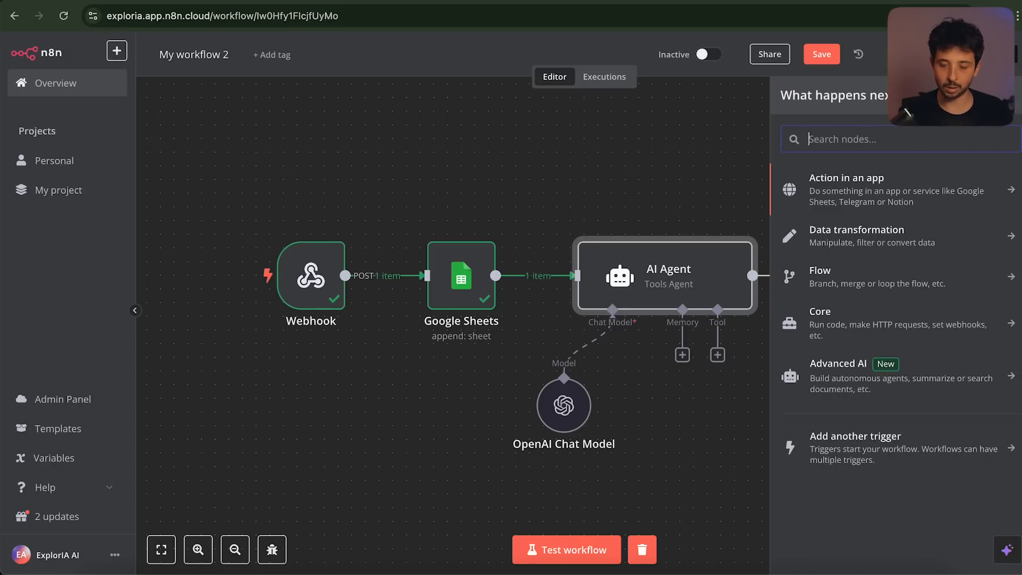
pyautogui.write('sheet')
pyautogui.click(855, 180)
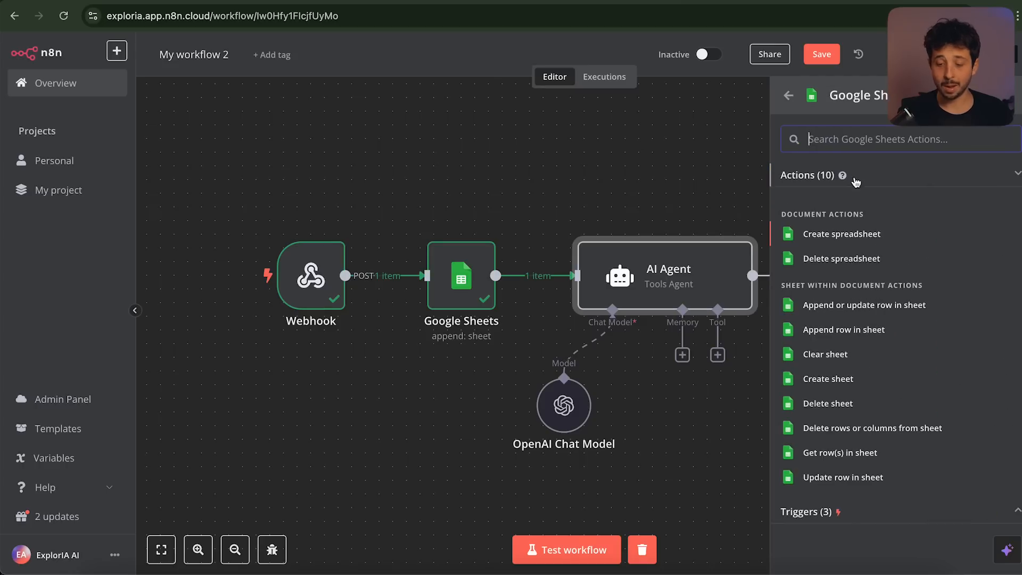
pyautogui.click(860, 306)
# Point Google Sheets1 at the Réservation Pizzeria spreadsheet, sheet Feuille 1
pyautogui.click(516, 282)
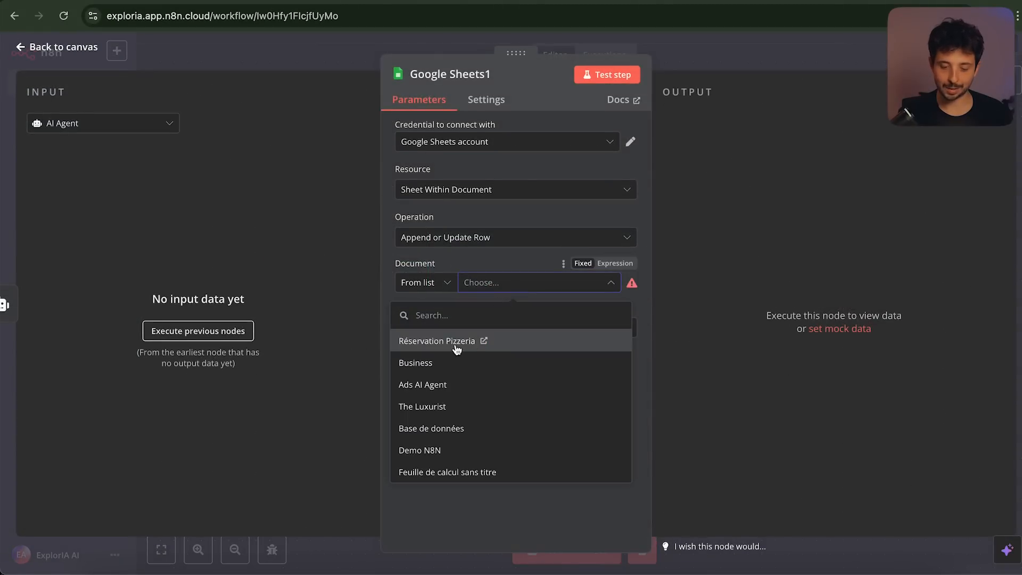
pyautogui.click(455, 343)
pyautogui.click(503, 329)
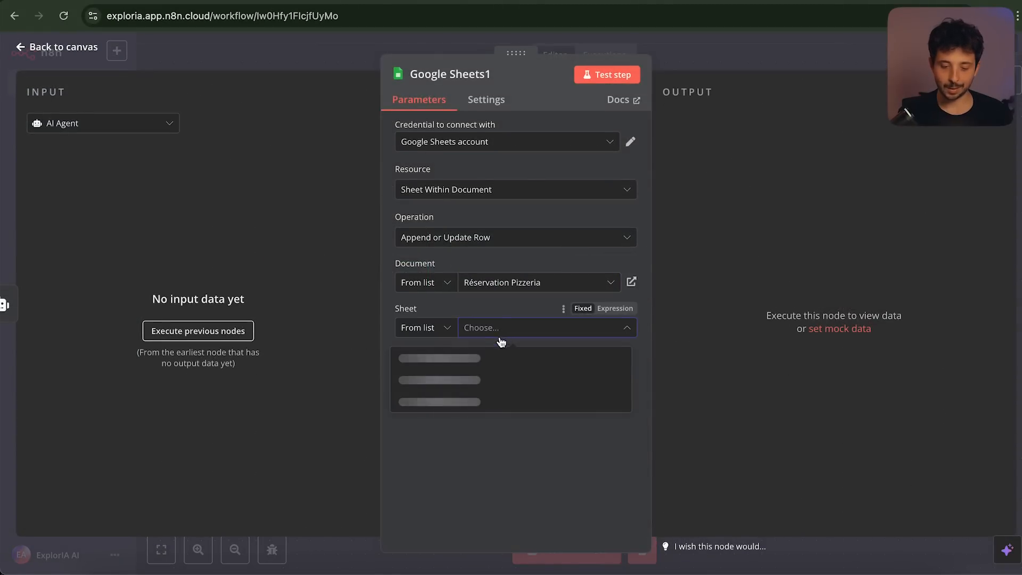
pyautogui.click(454, 369)
pyautogui.scroll(-4, 555, 210)
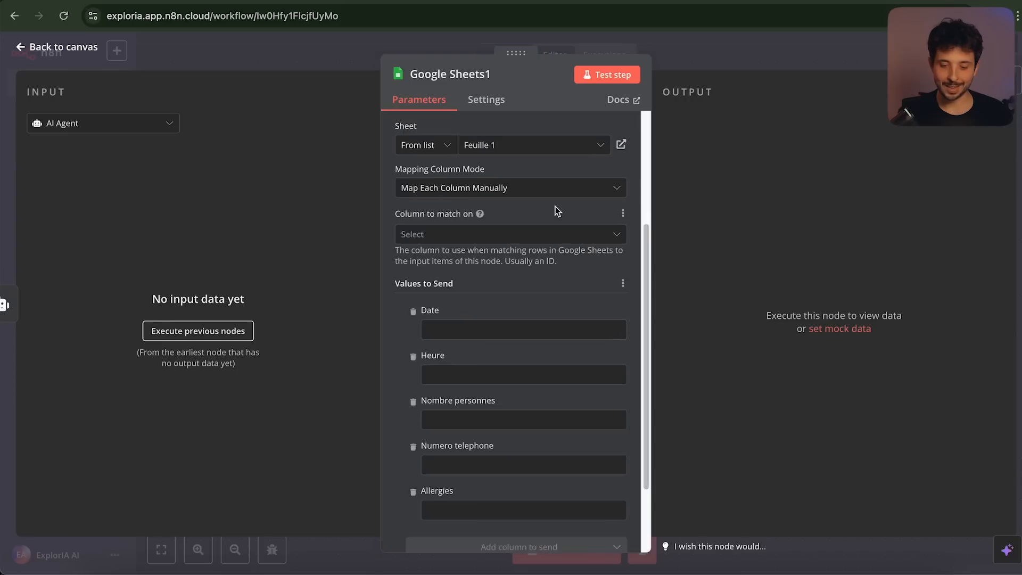
pyautogui.click(739, 50)
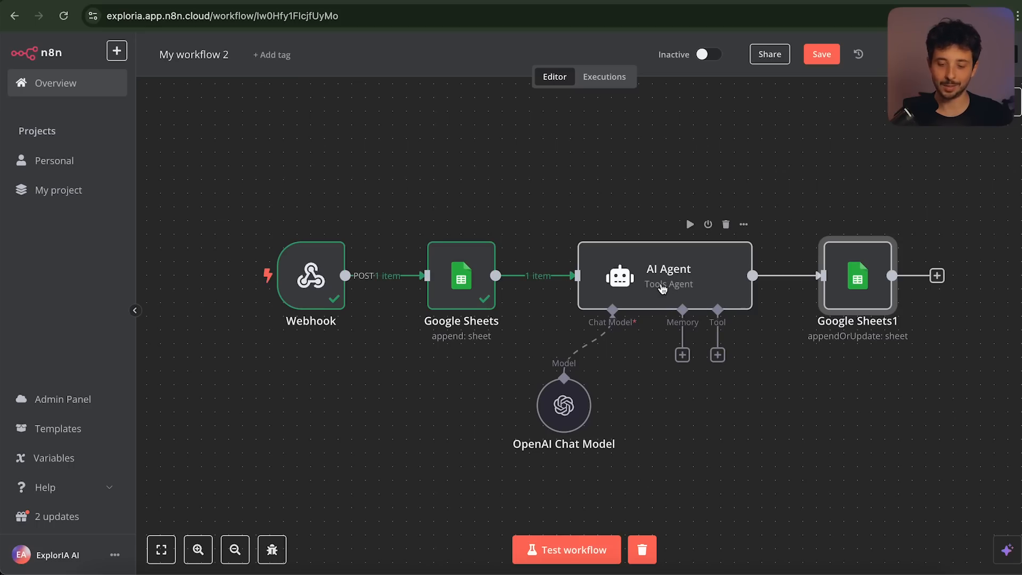
# Set the AI Agent's prompt source to Define below and write the Italian-dishes allergy prompt
pyautogui.doubleClick(662, 289)
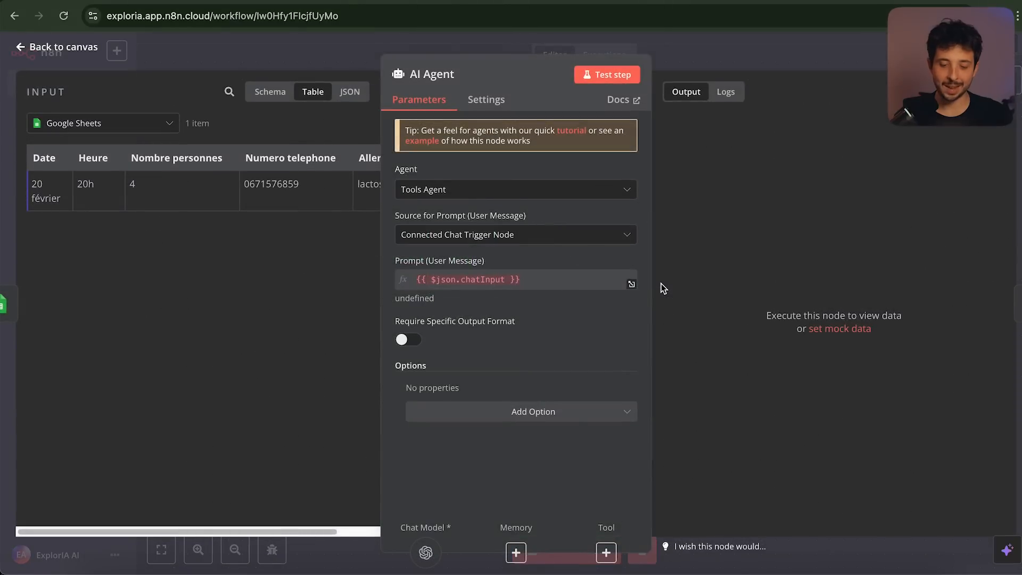
pyautogui.click(508, 238)
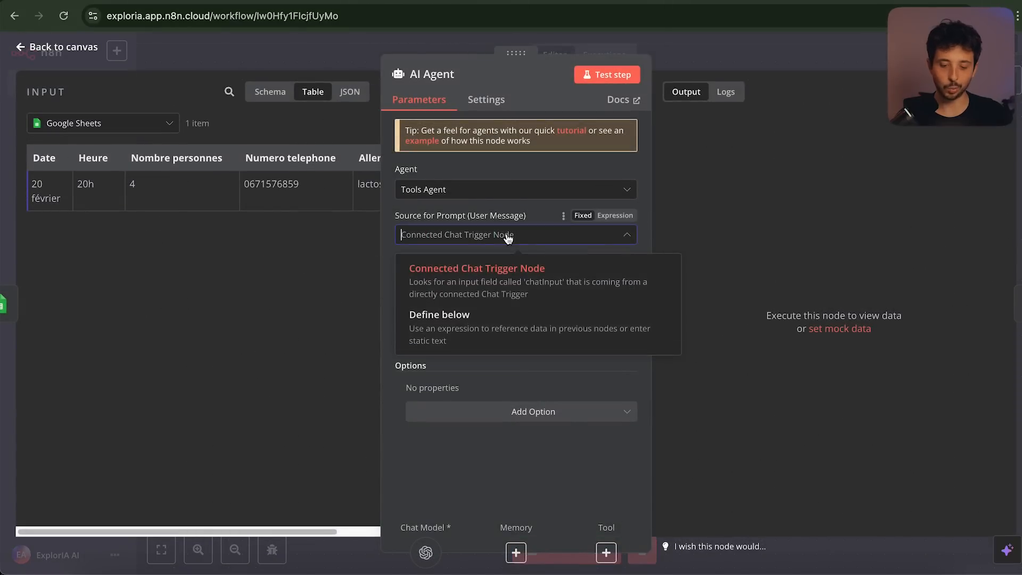
pyautogui.click(482, 331)
pyautogui.click(448, 282)
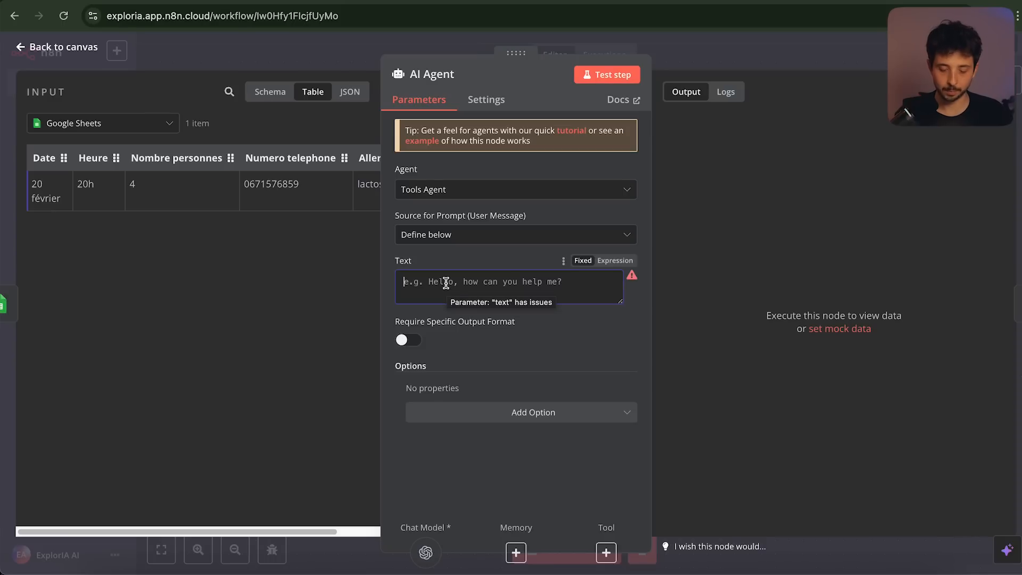
pyautogui.write("Tu dois me lister l'ensemble des plats da")
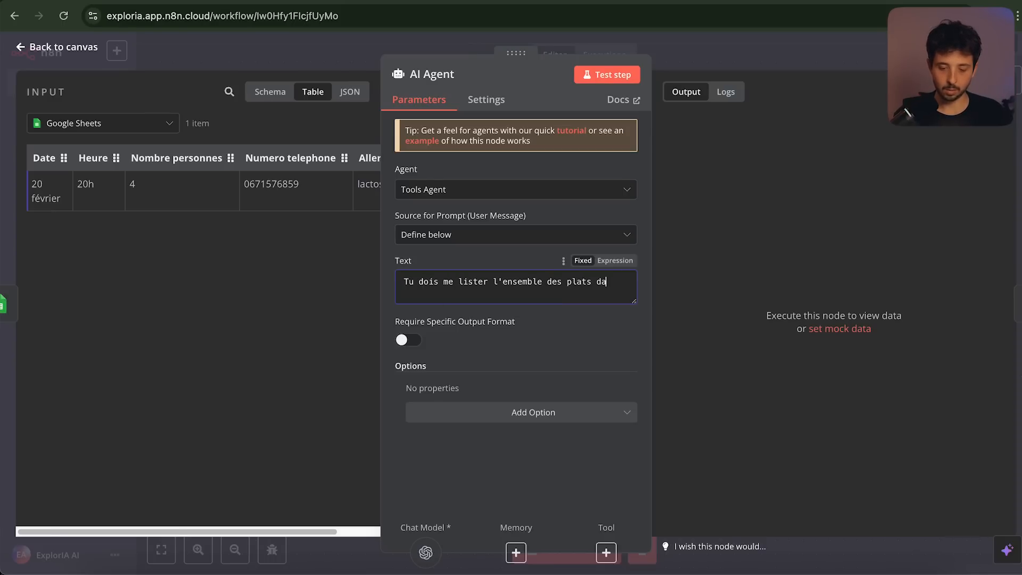
pyautogui.write('ns un restaurant italie')
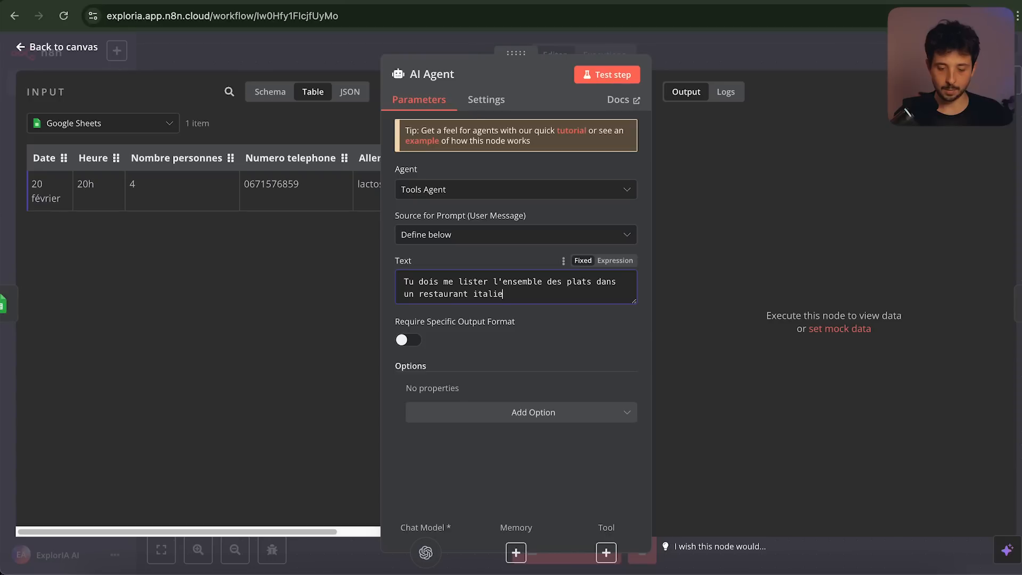
pyautogui.write('n qui pourraient ne pas s')
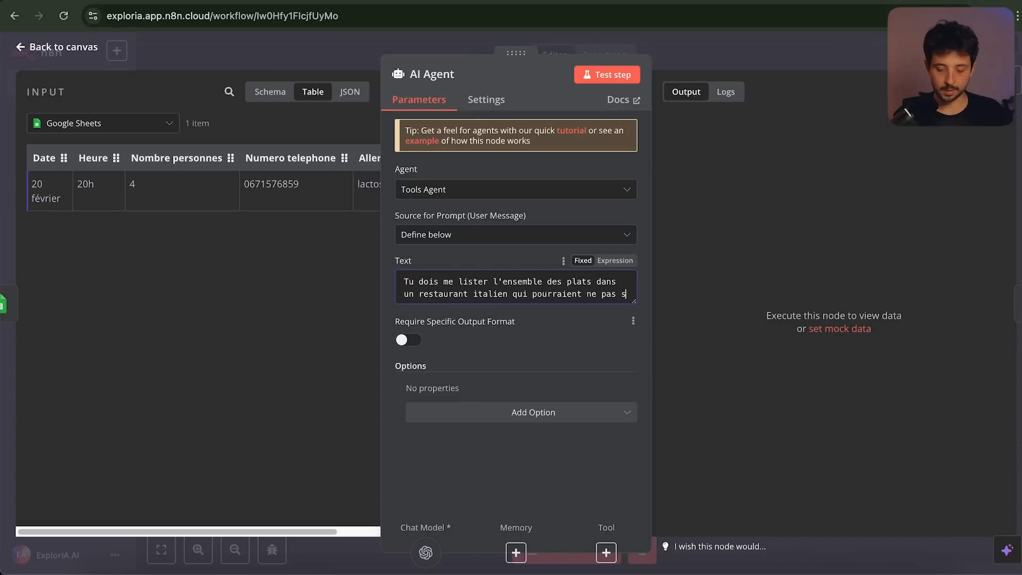
pyautogui.write('atisfaire un client allergique à')
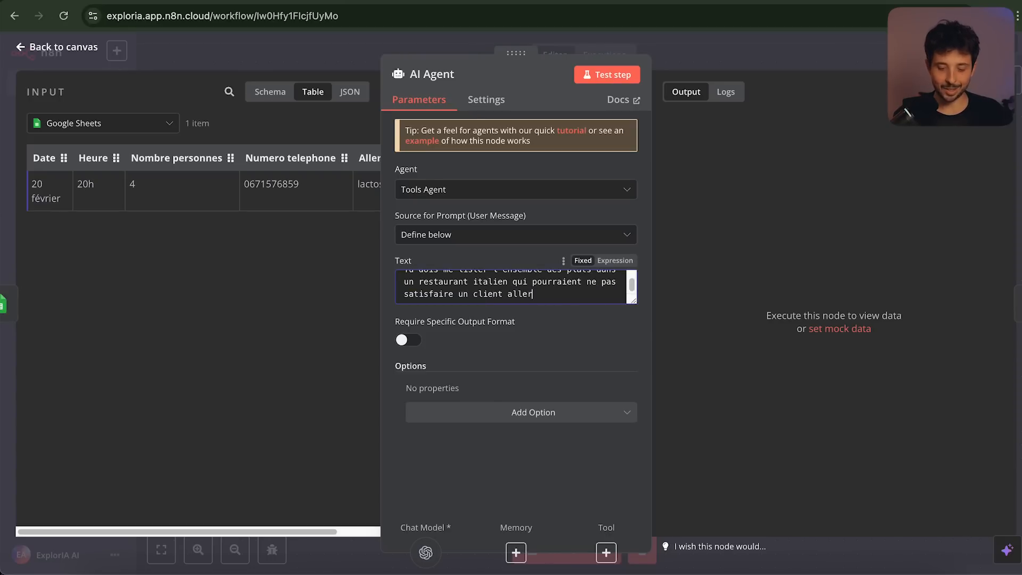
# Turn the prompt into an expression ending with {{ $json.Allergies }} from the input data
pyautogui.click(615, 260)
pyautogui.hscroll(2, 289, 211)
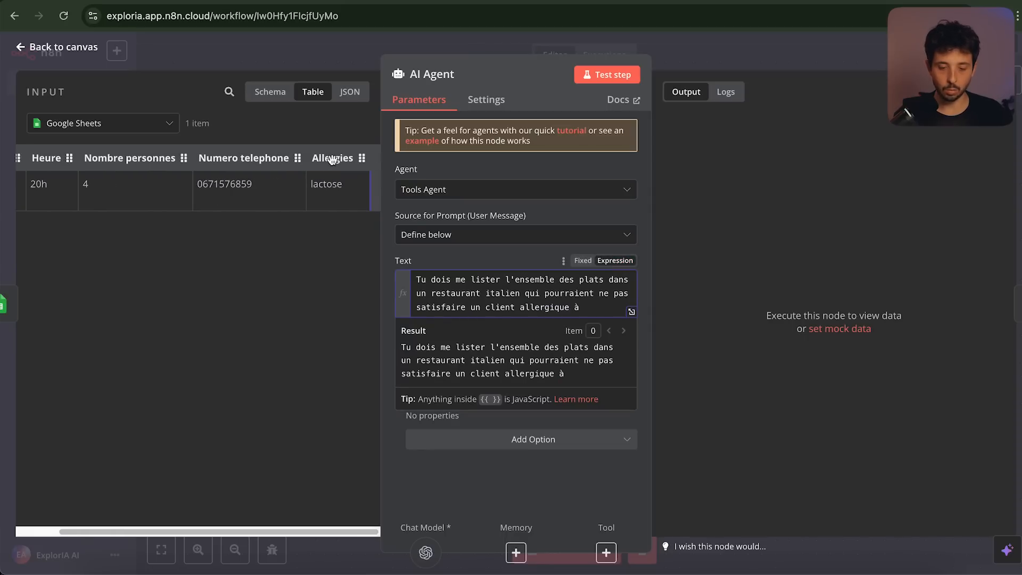
pyautogui.moveTo(335, 159); pyautogui.dragTo(593, 314)
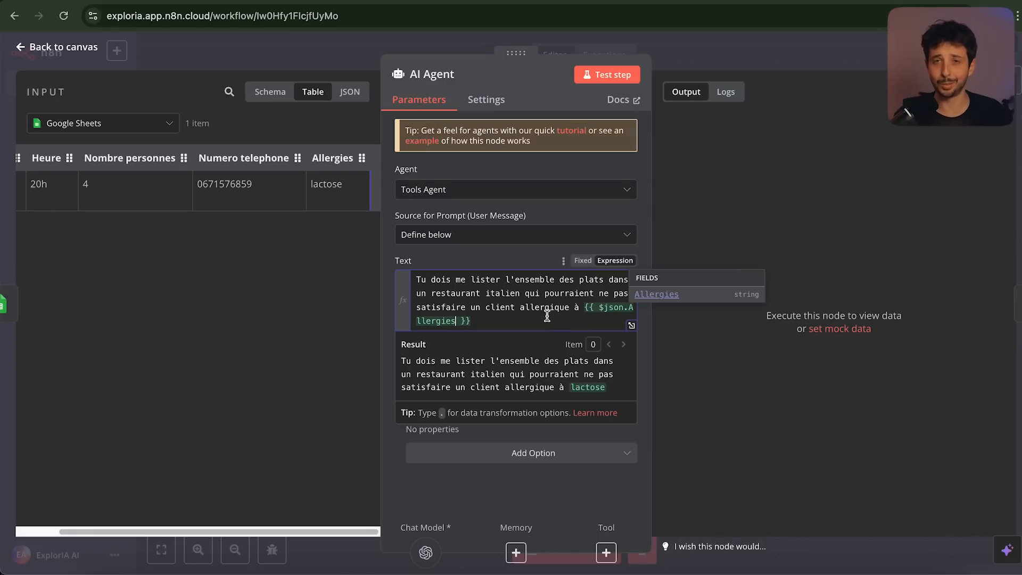
pyautogui.click(514, 323)
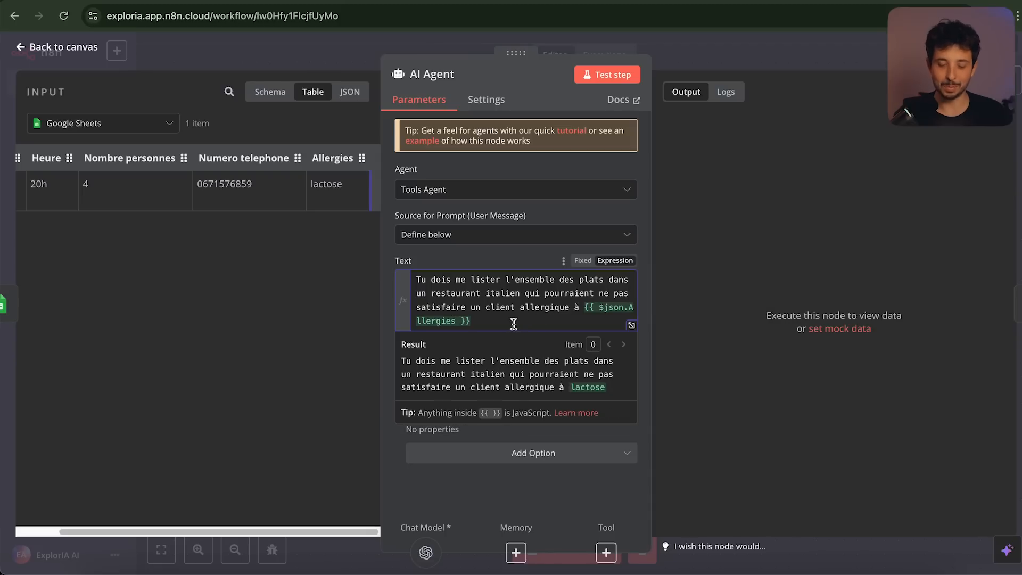
pyautogui.click(423, 486)
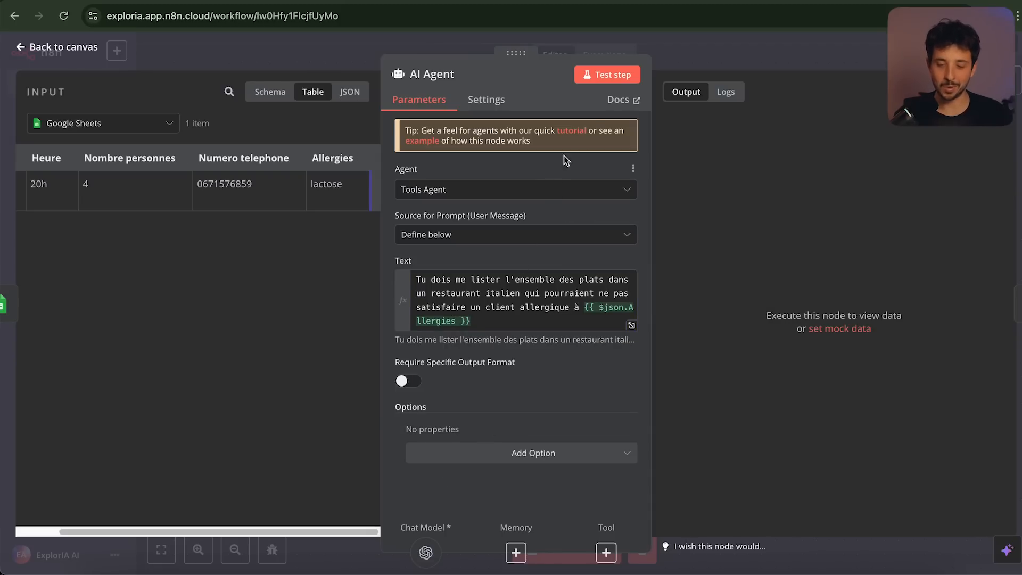
# Test-run the AI Agent step and review its sentence-style answer
pyautogui.click(607, 78)
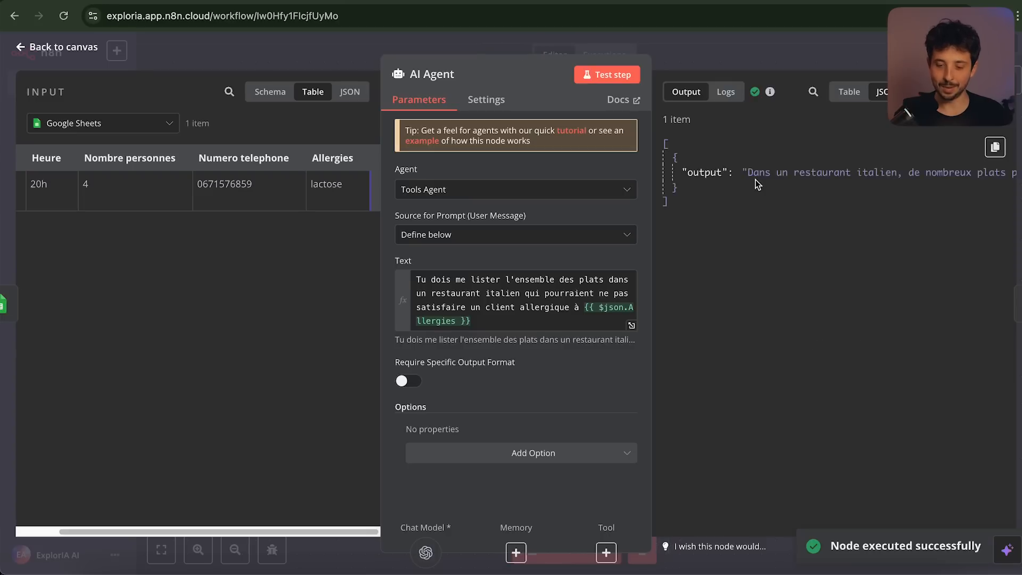
pyautogui.hscroll(6, 768, 173)
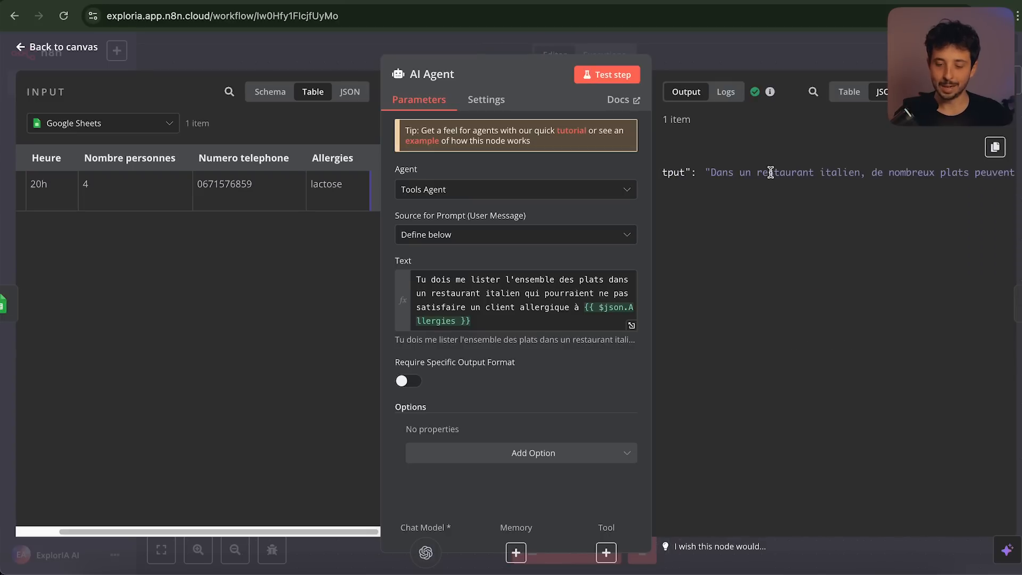
pyautogui.hscroll(8, 770, 172)
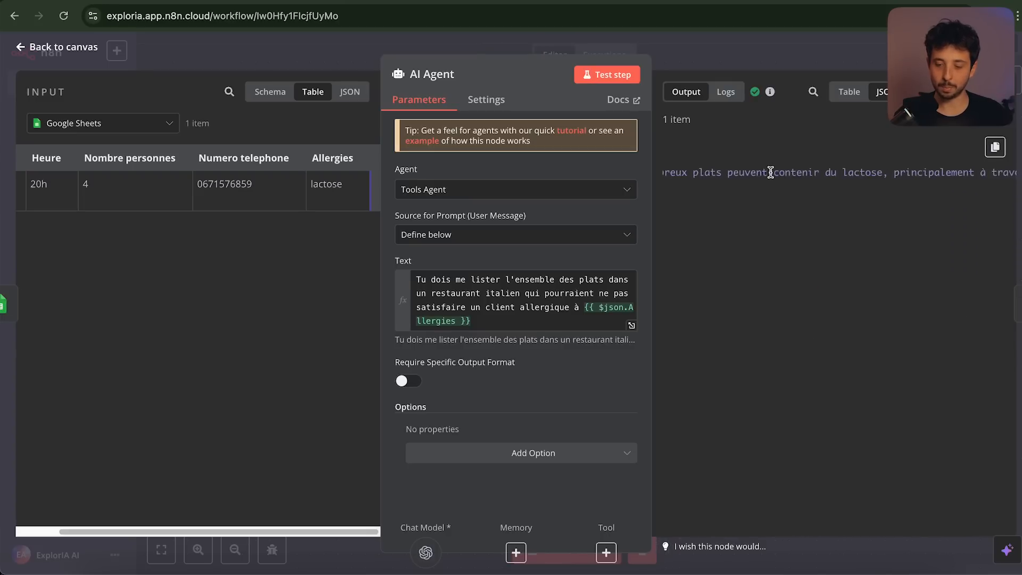
pyautogui.hscroll(10, 770, 173)
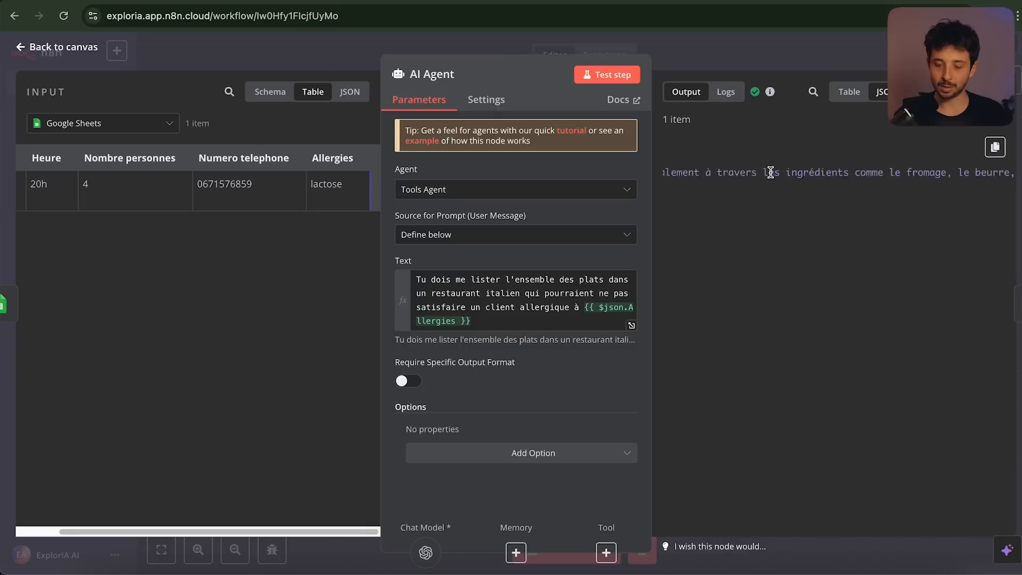
pyautogui.hscroll(3, 770, 173)
pyautogui.hscroll(-20, 770, 173)
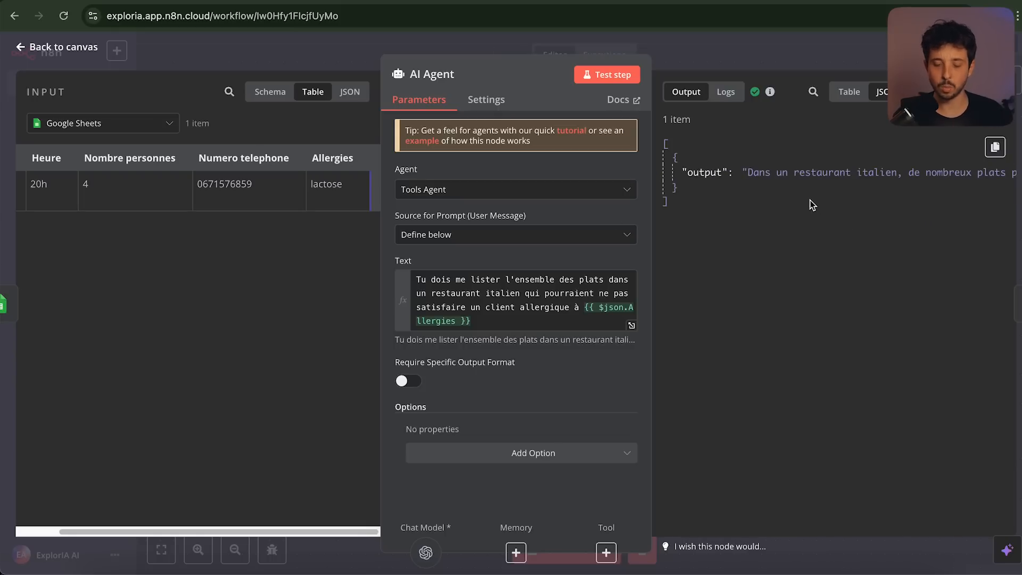
# Append 'Je veux des exemples de plat sous forme de liste, ne réponds pas avec une phrase', rerun, and return
pyautogui.click(506, 324)
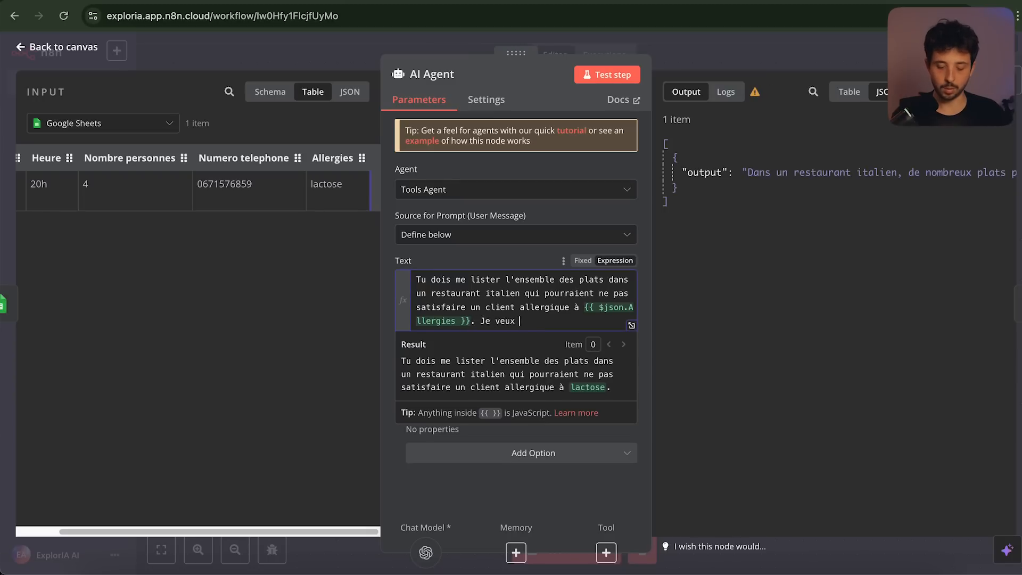
pyautogui.write('. Je veux des exemples de plat s')
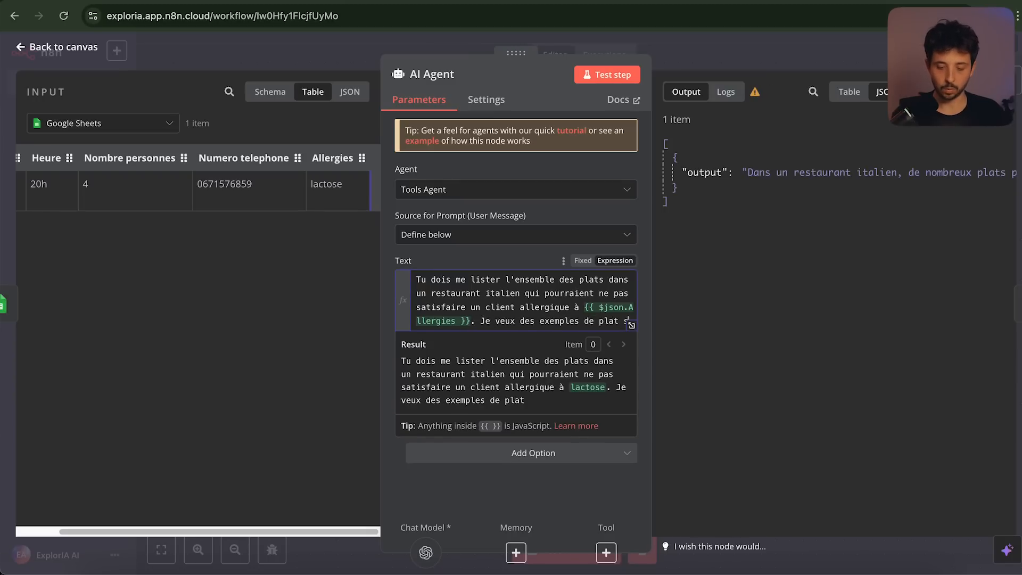
pyautogui.write('ous forme de list')
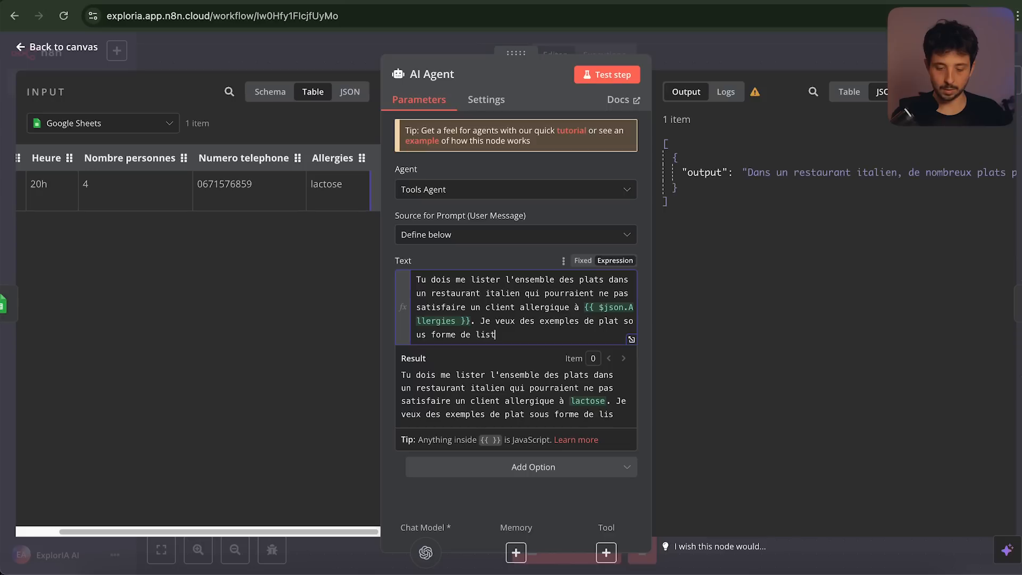
pyautogui.write('e, ne réponds pas avec une phrase')
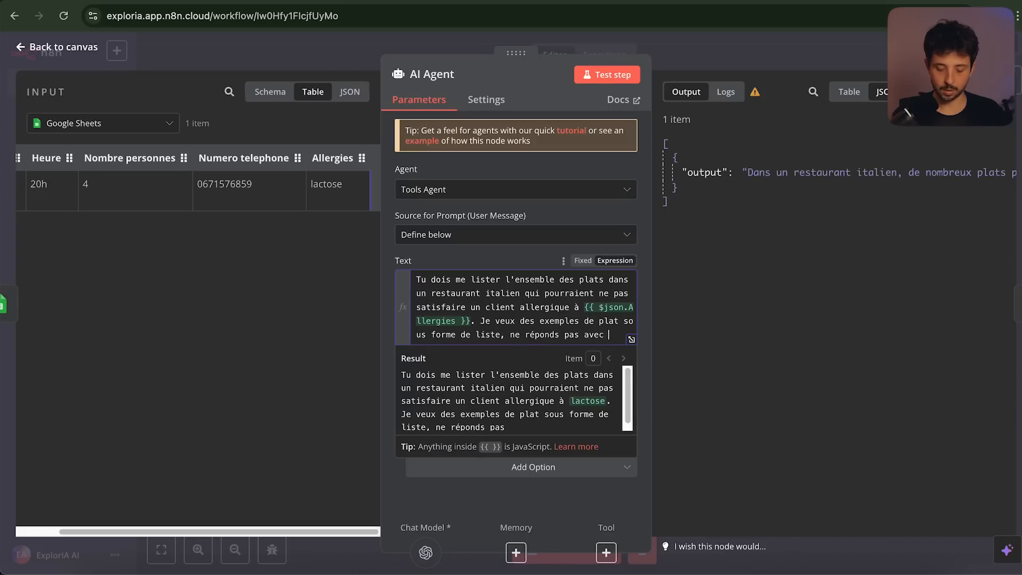
pyautogui.click(607, 74)
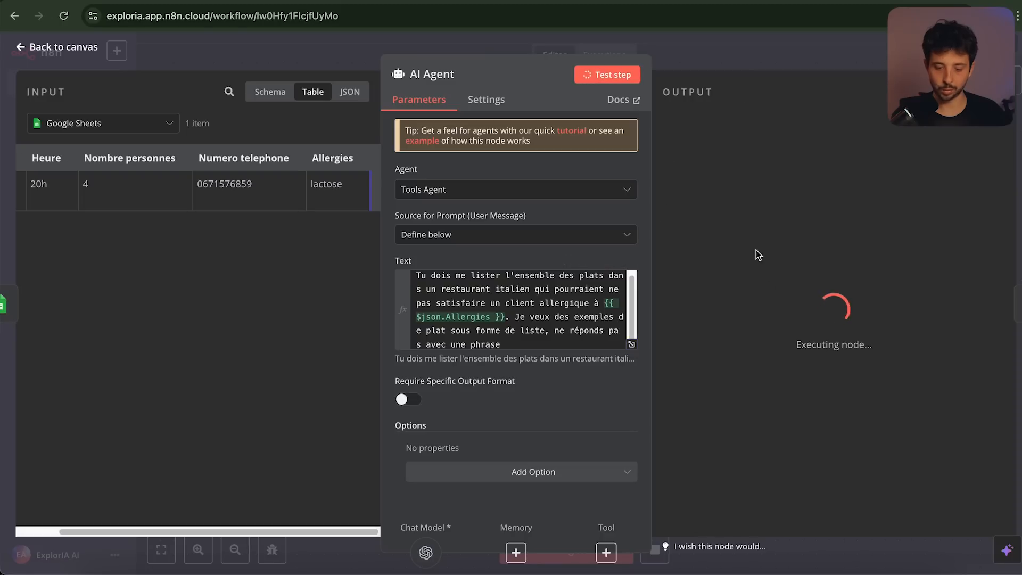
pyautogui.hscroll(1, 788, 176)
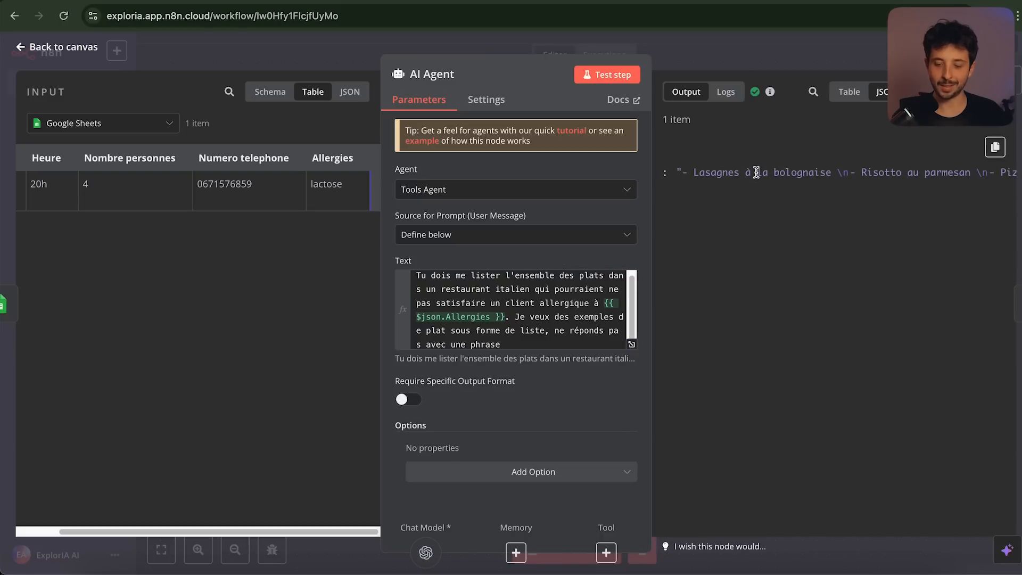
pyautogui.hscroll(3, 801, 173)
pyautogui.hscroll(10, 799, 172)
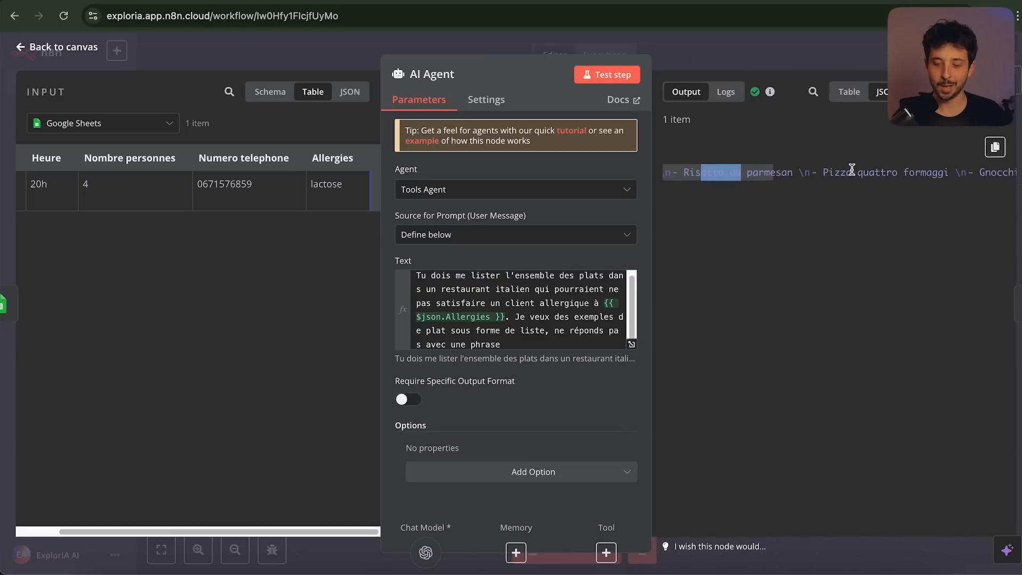
pyautogui.hscroll(6, 911, 173)
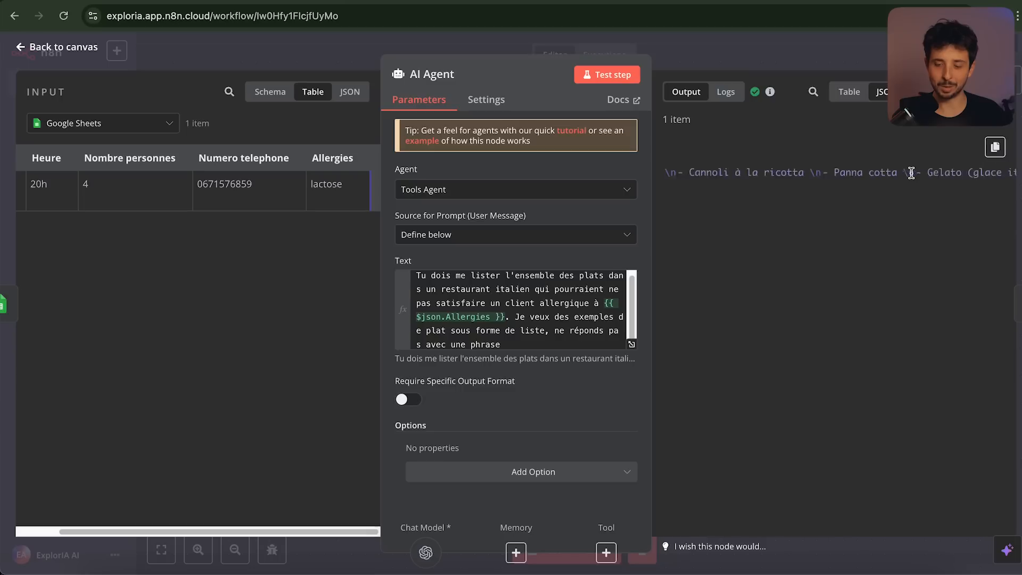
pyautogui.hscroll(-15, 911, 172)
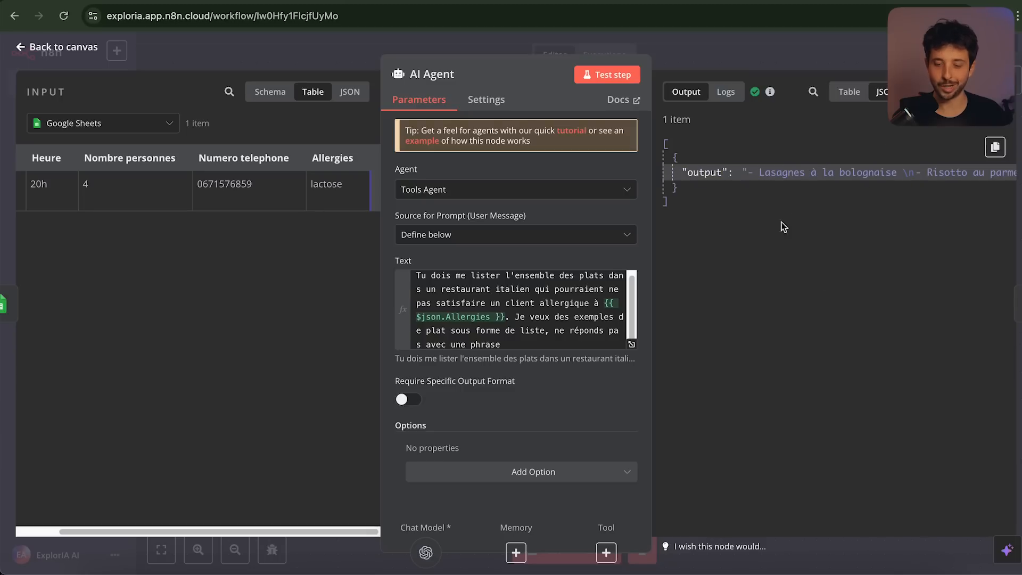
pyautogui.click(813, 44)
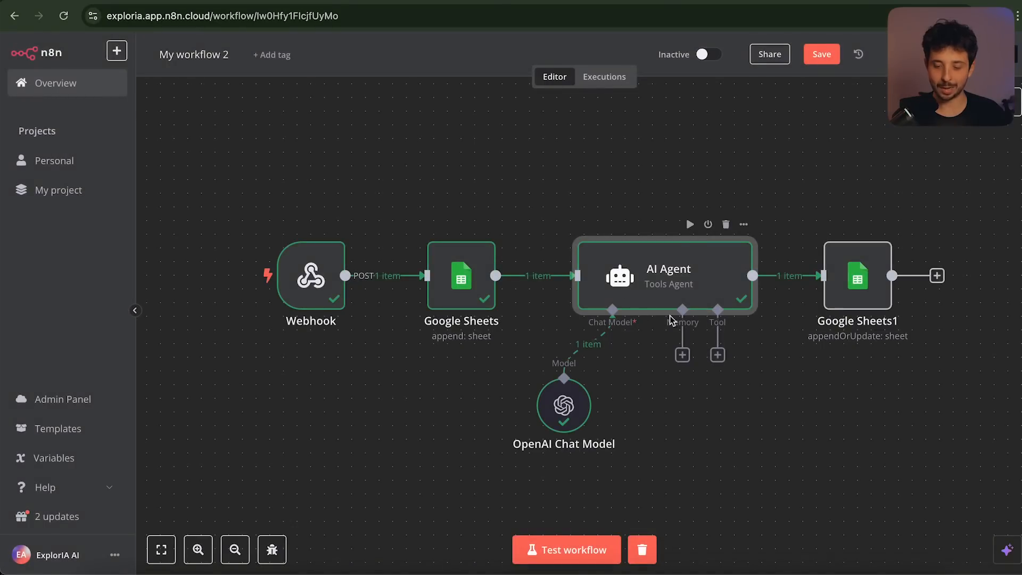
# Map the AI Agent's output field into the Allergies column of Google Sheets1 and test it
pyautogui.doubleClick(858, 277)
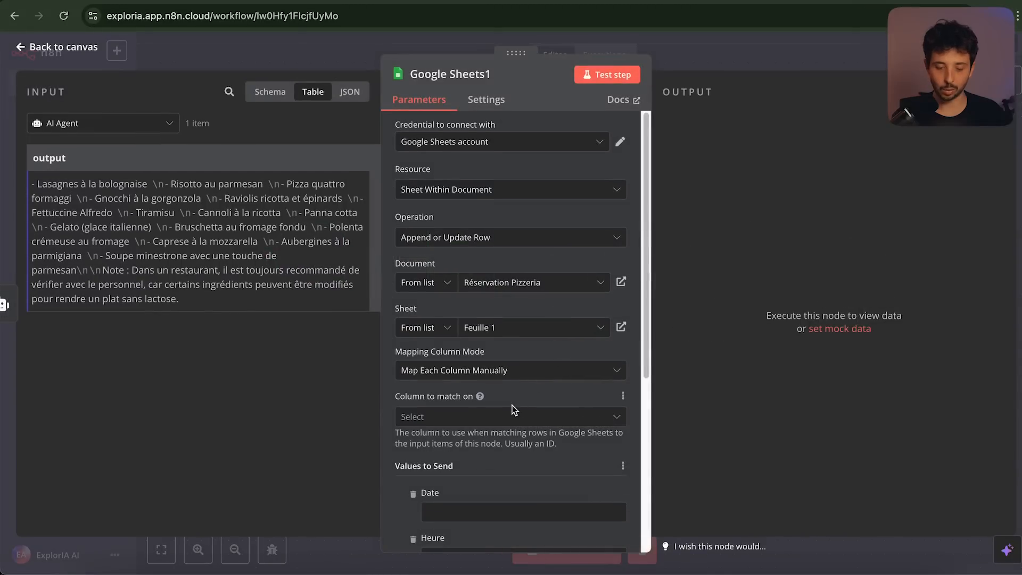
pyautogui.scroll(-5, 512, 404)
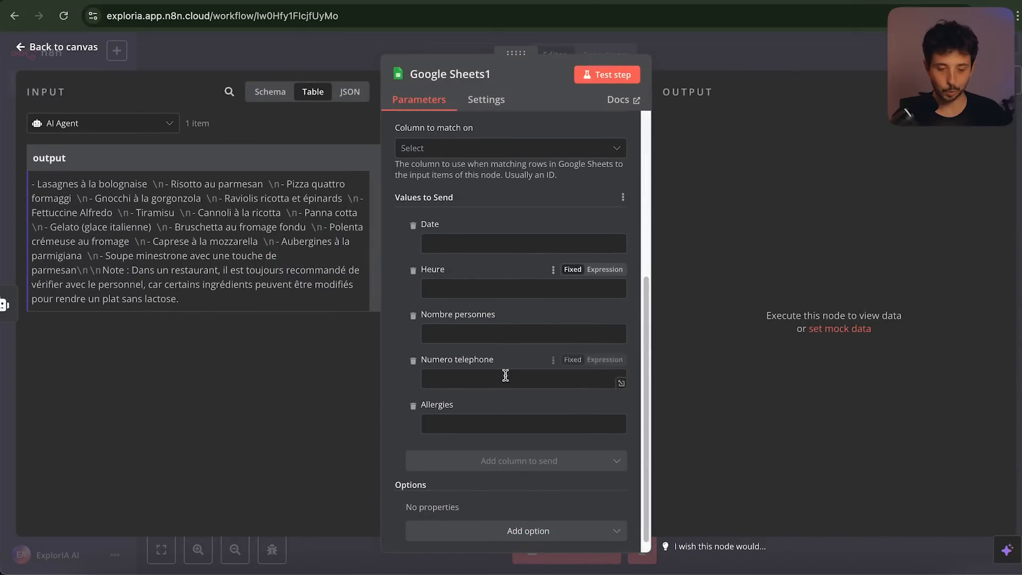
pyautogui.scroll(1, 461, 278)
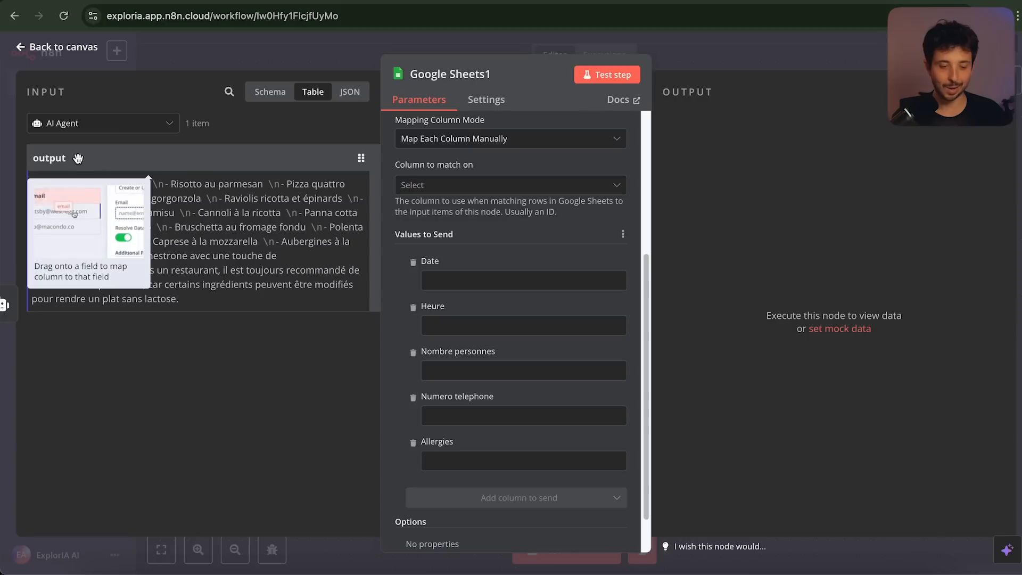
pyautogui.moveTo(53, 158); pyautogui.dragTo(463, 461)
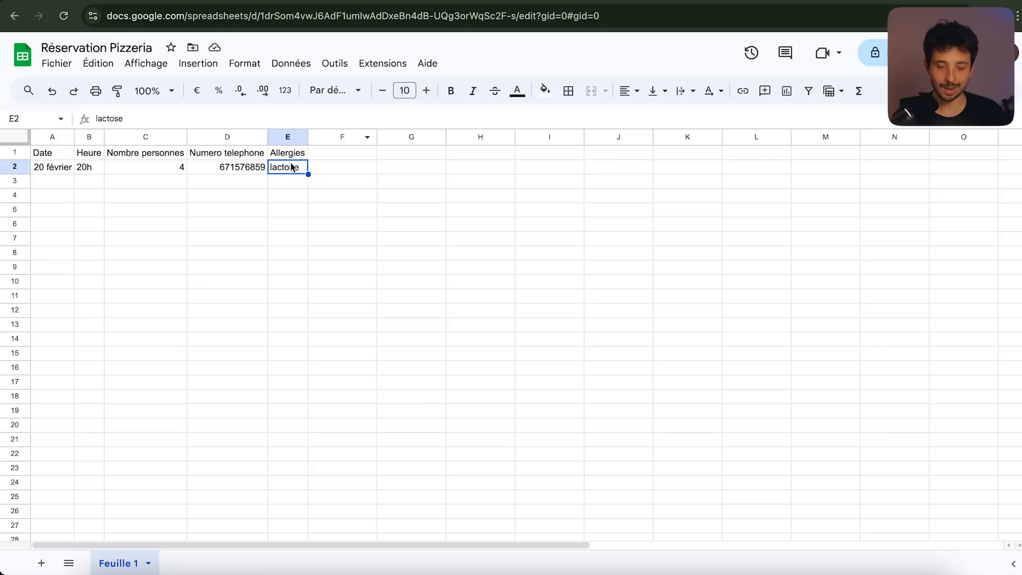
pyautogui.click(593, 1)
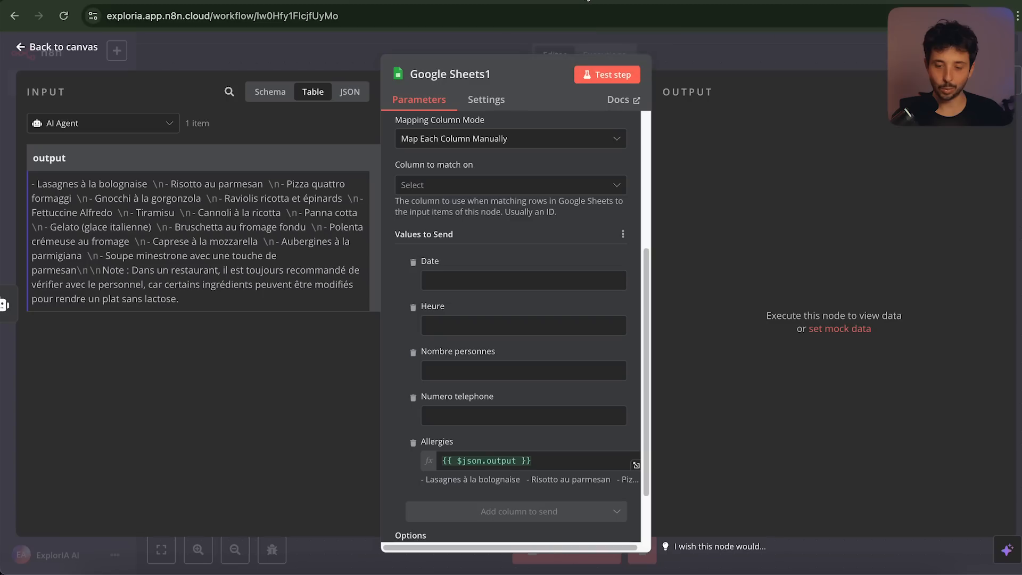
pyautogui.click(599, 80)
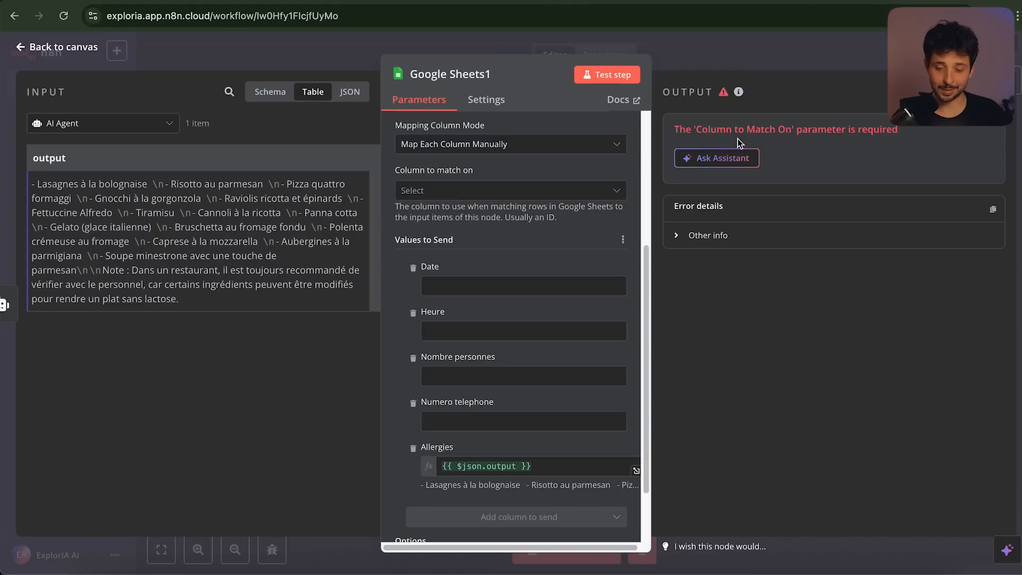
# Match rows on Numero telephone, filled with the webhook's numerotelephone value, and rerun the step
pyautogui.click(546, 191)
pyautogui.click(468, 296)
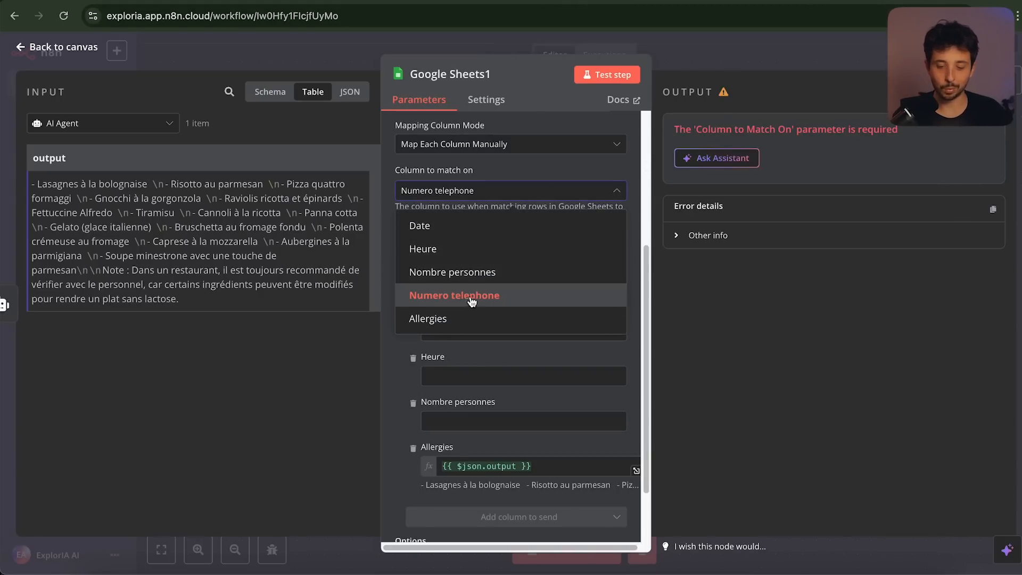
pyautogui.click(472, 301)
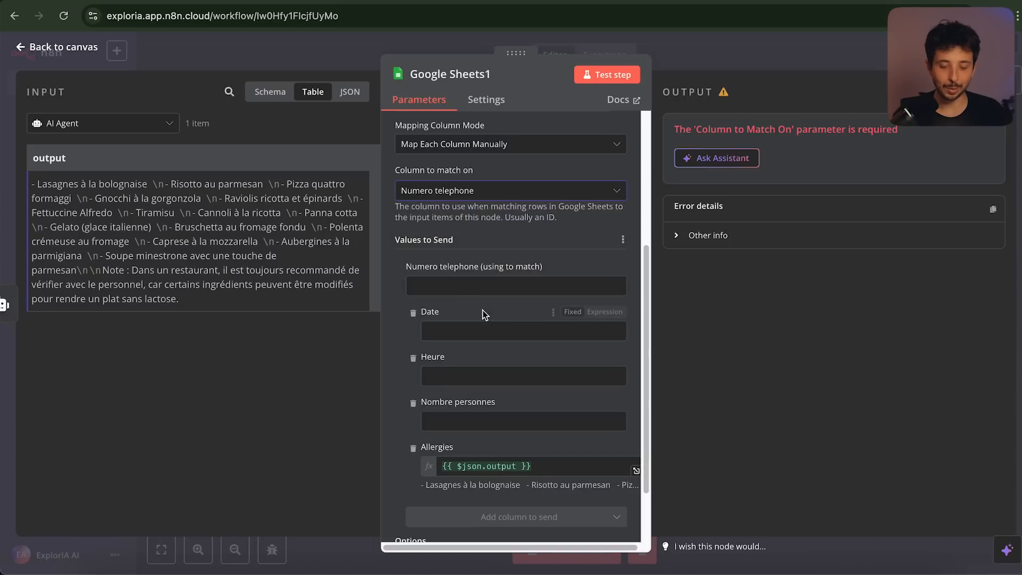
pyautogui.click(134, 125)
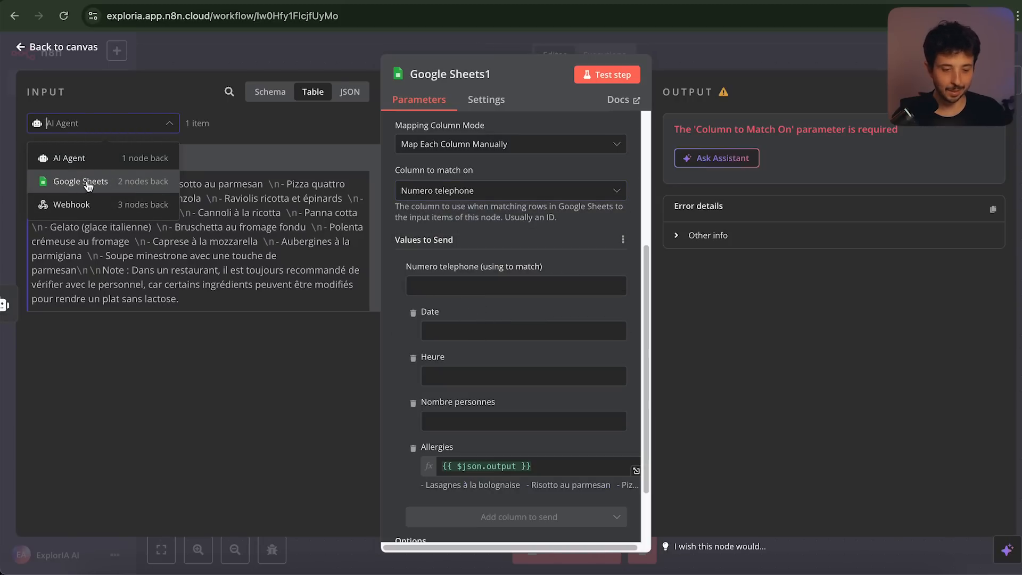
pyautogui.click(75, 204)
pyautogui.hscroll(4, 208, 209)
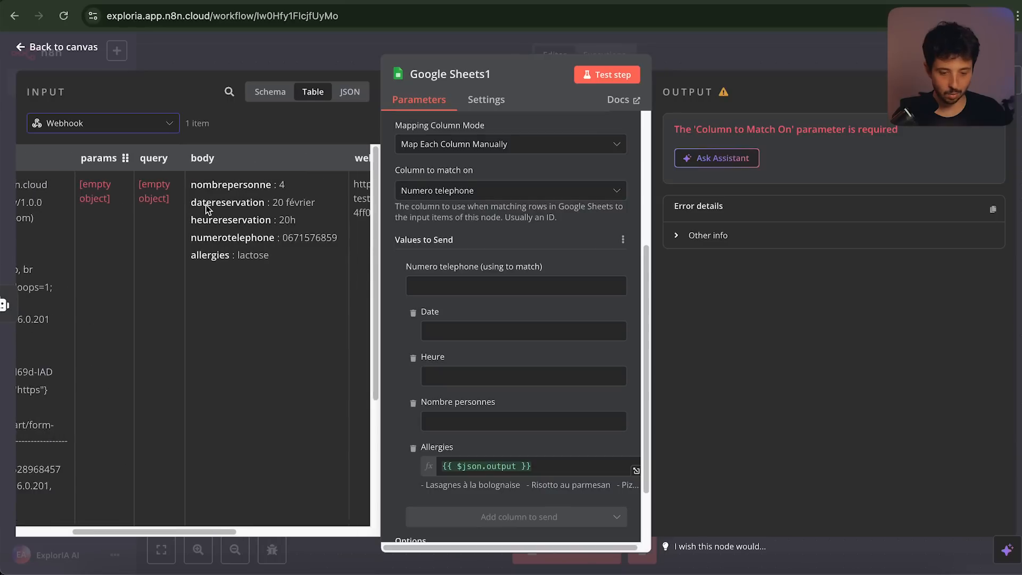
pyautogui.moveTo(197, 237); pyautogui.dragTo(526, 279)
pyautogui.click(612, 75)
# Check the dish list in row 3, widen column E to fit it, and compare with E2
pyautogui.click(688, 3)
pyautogui.click(293, 260)
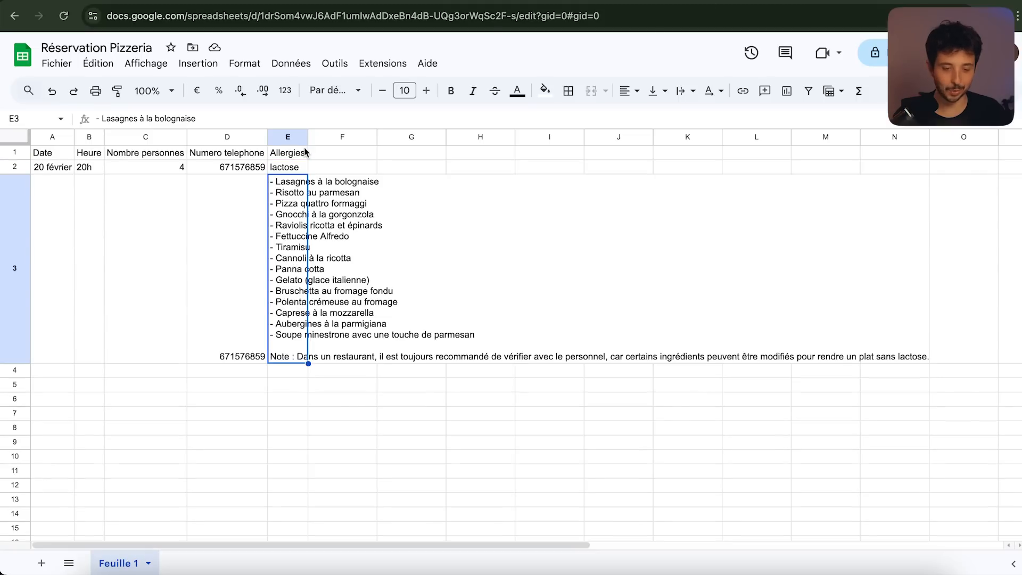
pyautogui.moveTo(308, 137); pyautogui.dragTo(487, 137)
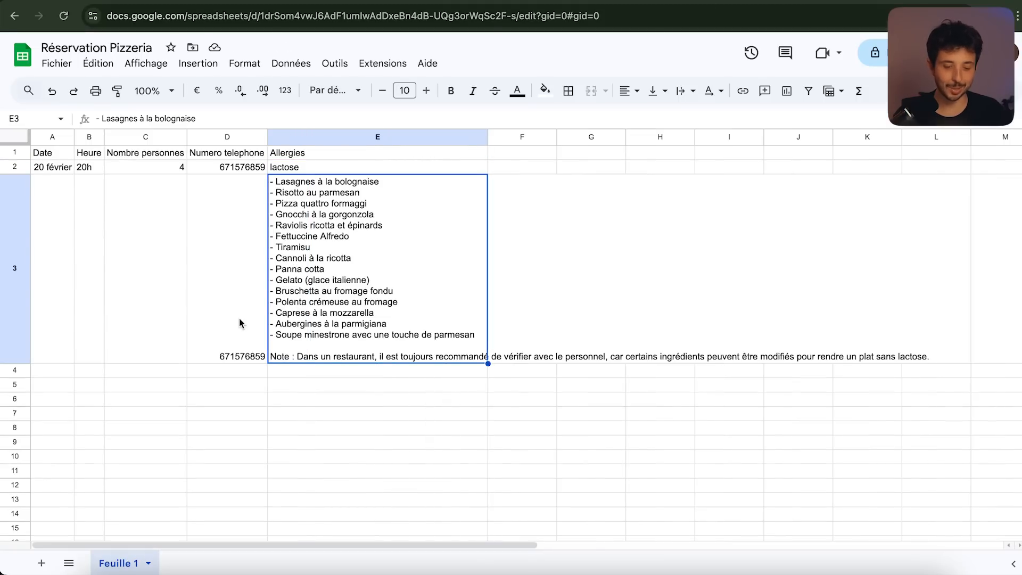
pyautogui.moveTo(69, 269); pyautogui.dragTo(250, 272)
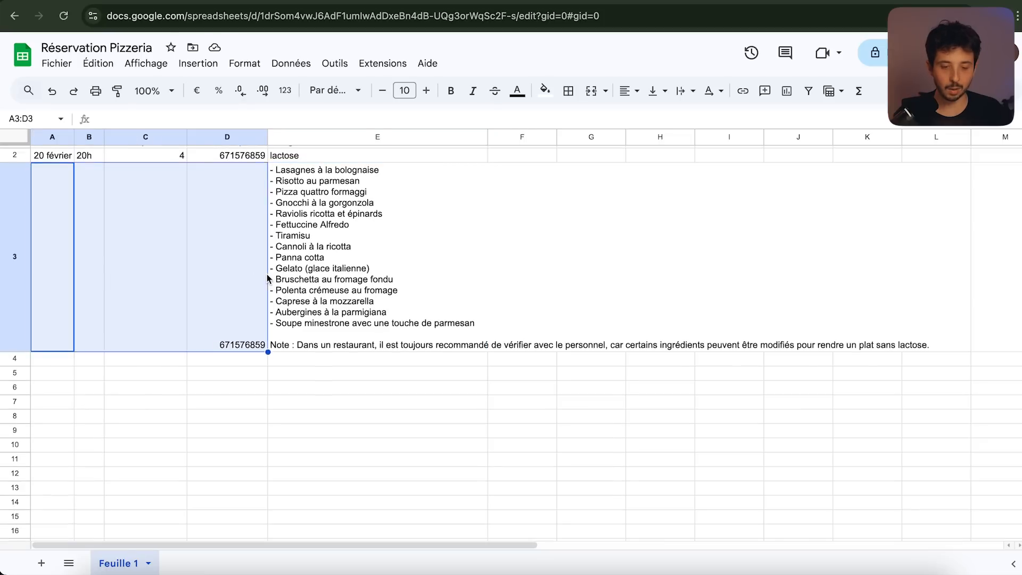
pyautogui.click(323, 170)
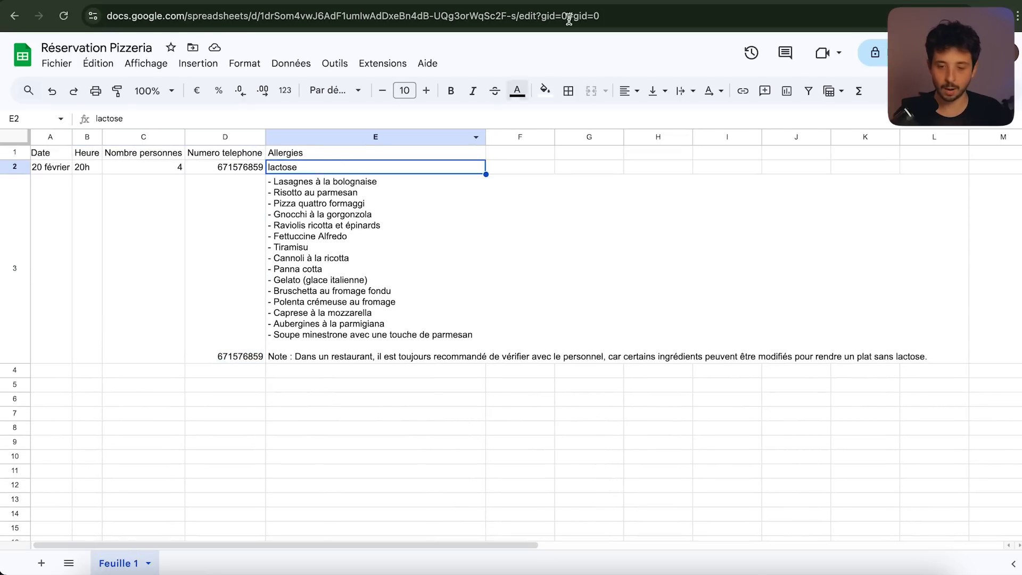
# Return to n8n and close the Google Sheets1 settings to show the workflow canvas
pyautogui.click(571, 2)
pyautogui.scroll(-1, 510, 292)
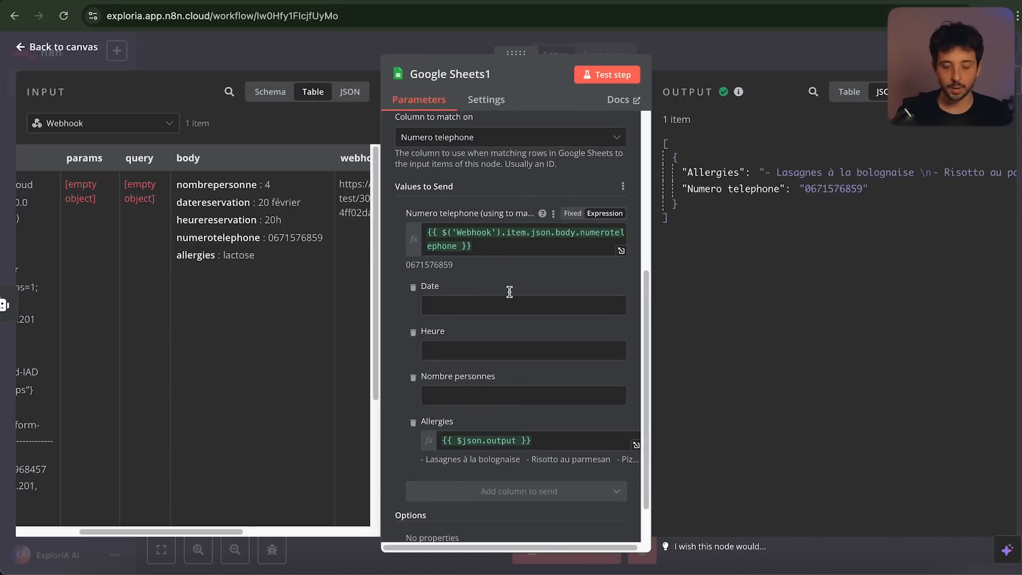
pyautogui.scroll(5, 509, 291)
pyautogui.click(721, 50)
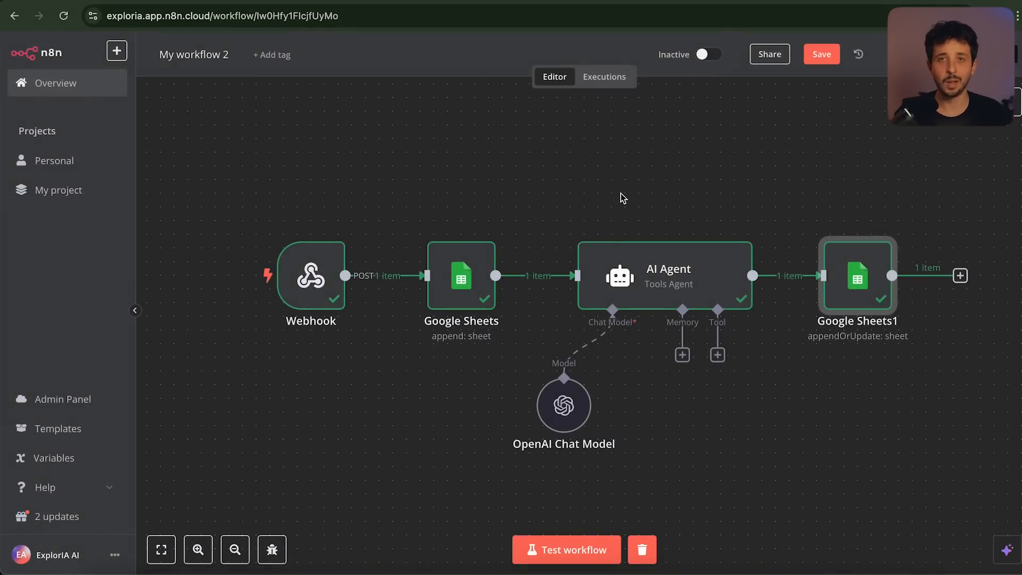
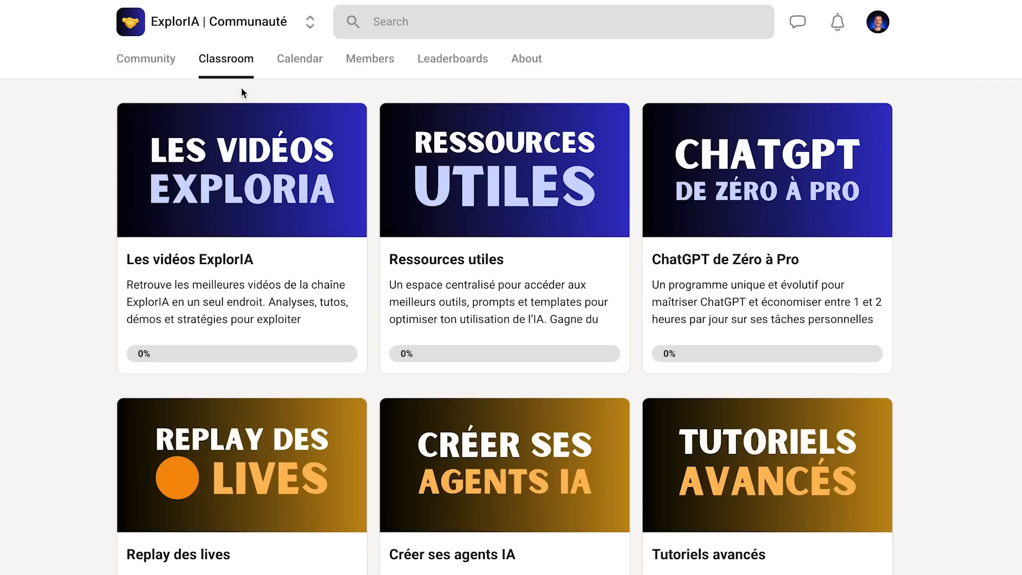
# Browse a Les vidéos ExplorIA lesson and the live Q&A event, then request to join the group
pyautogui.click(239, 170)
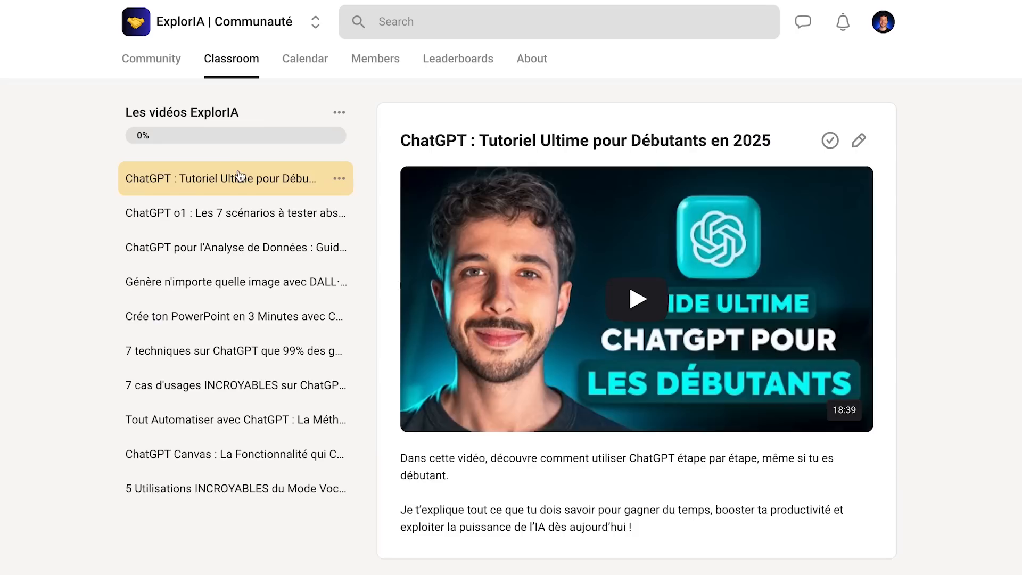
pyautogui.click(235, 211)
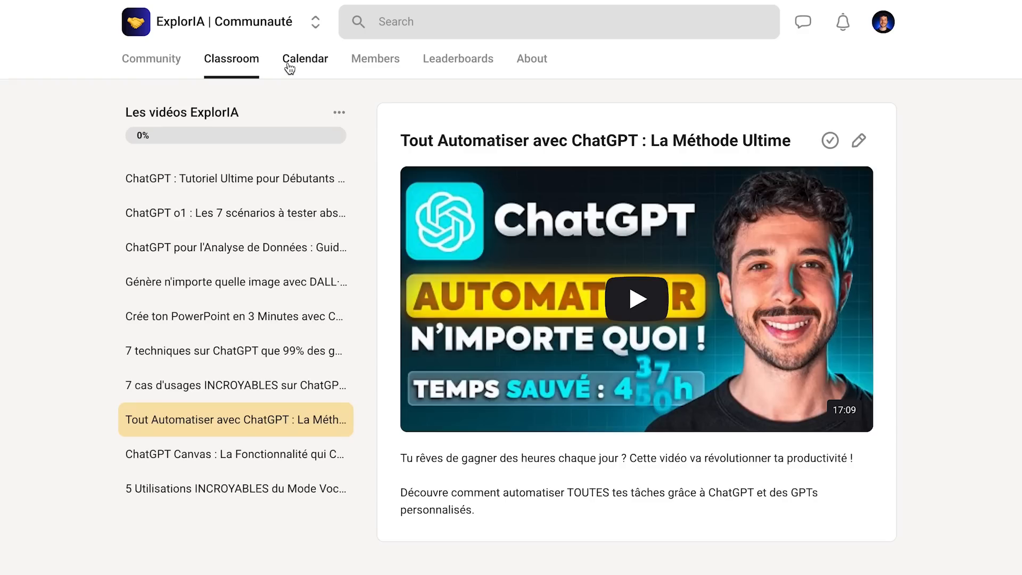
pyautogui.click(290, 69)
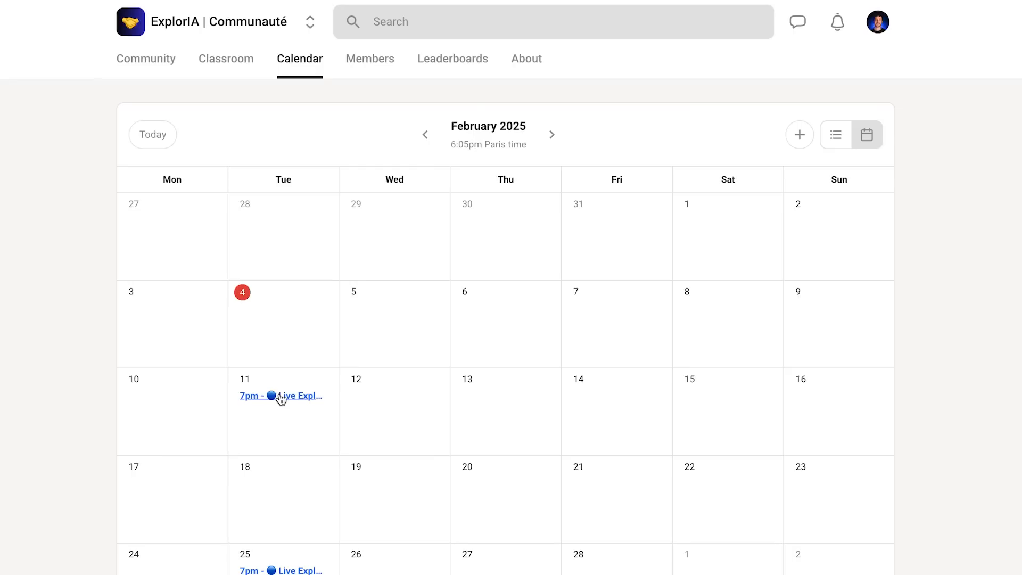
pyautogui.click(281, 397)
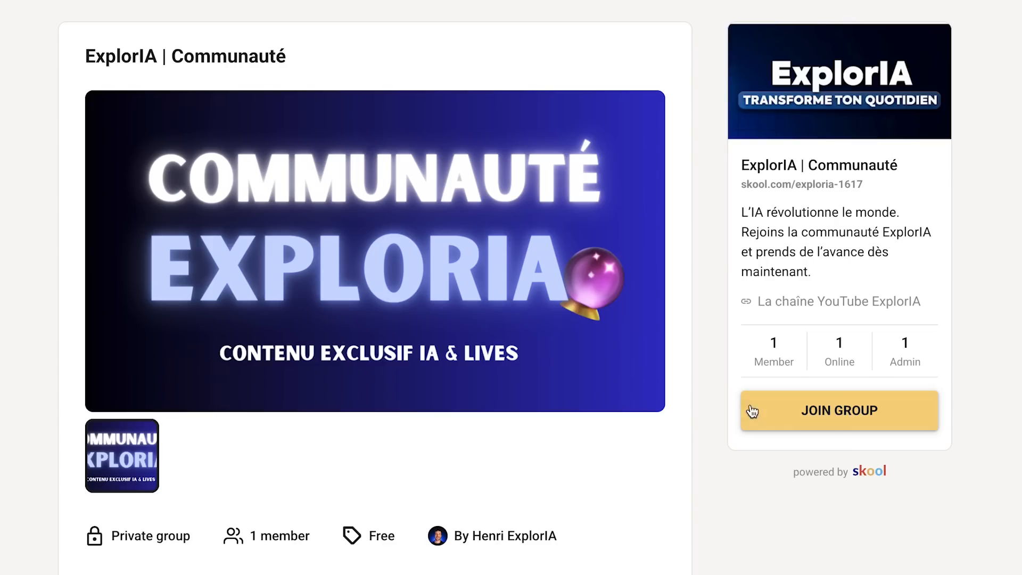
pyautogui.click(841, 420)
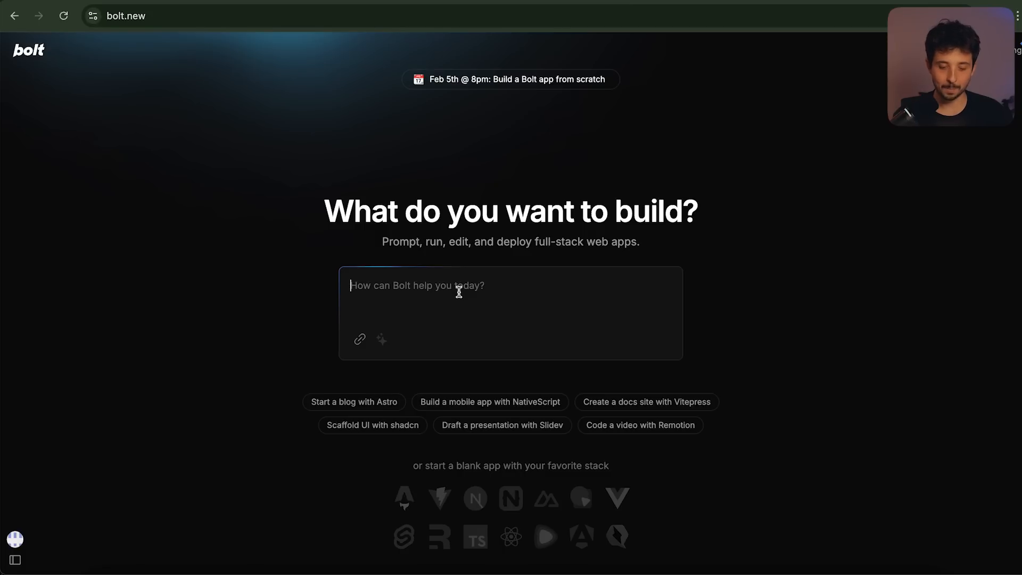
# Ask Bolt in French to build a site for the Italian restaurant ExplorIA Pizza
pyautogui.write("Crée moi un site pour mon restaurant italien qui s'appelle Explor")
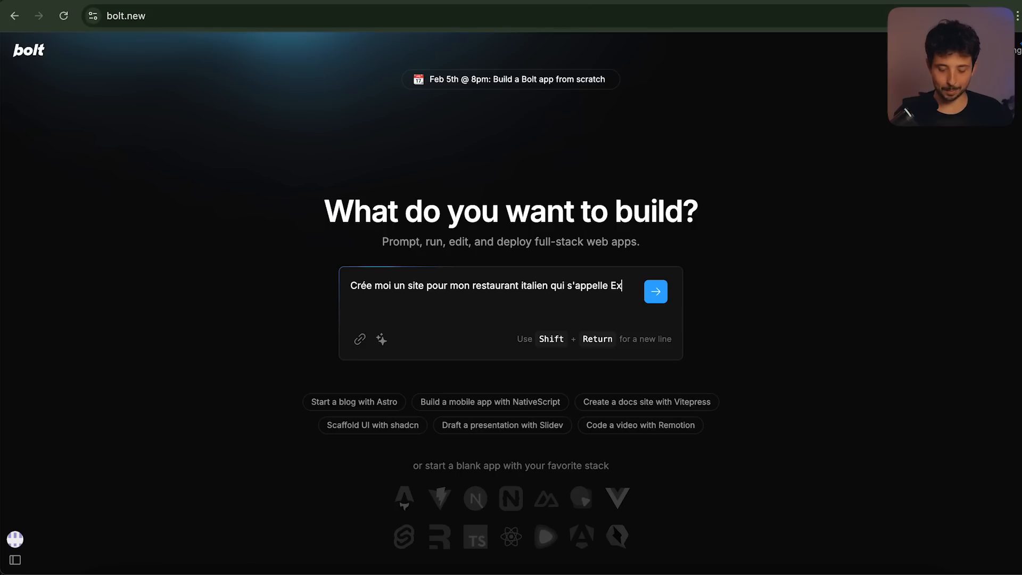
pyautogui.write('IA Pizza')
pyautogui.click(655, 292)
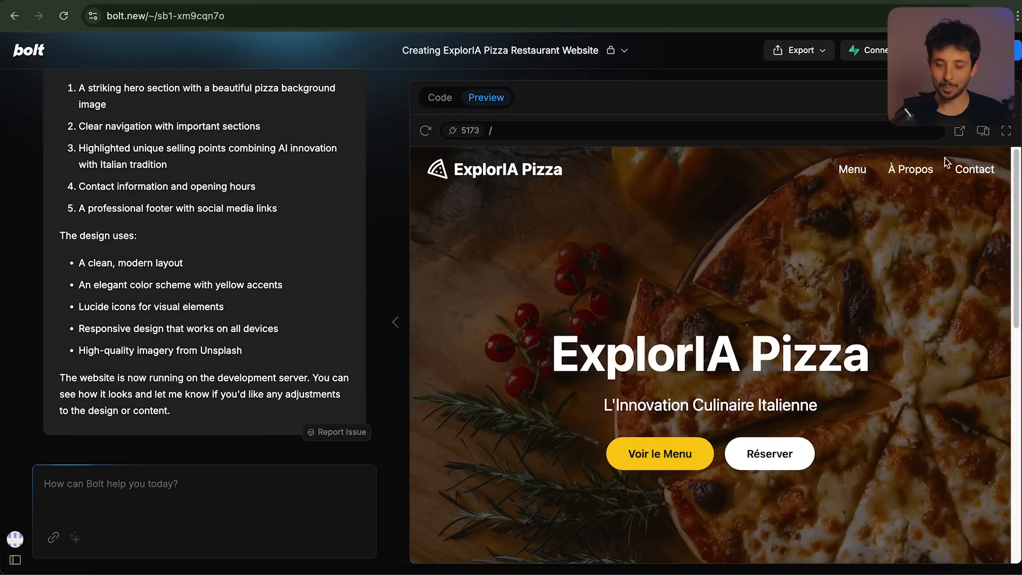
pyautogui.click(1006, 130)
pyautogui.scroll(-5, 624, 245)
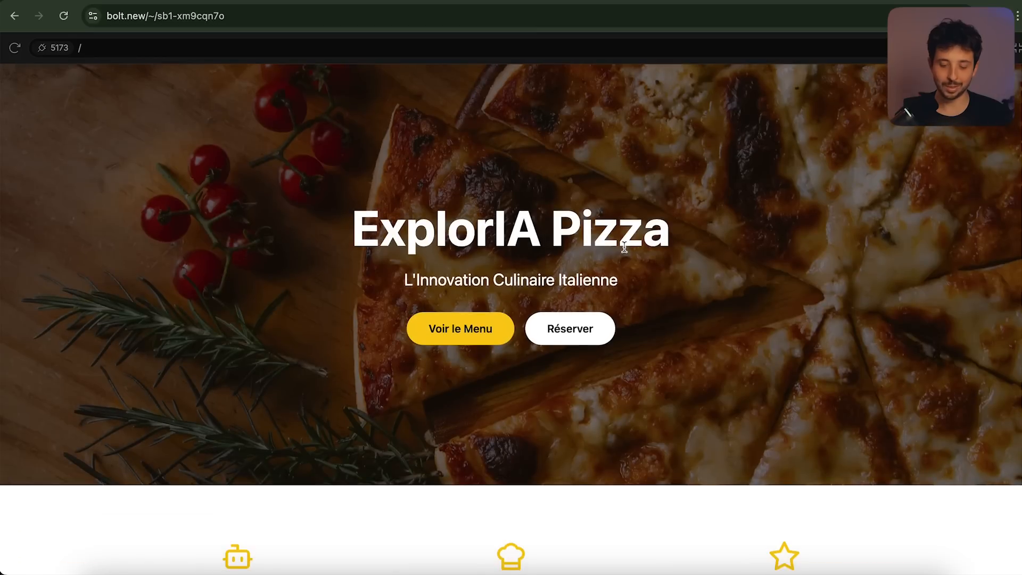
pyautogui.scroll(-5, 522, 337)
pyautogui.scroll(2, 522, 335)
pyautogui.scroll(-1, 479, 373)
pyautogui.scroll(3, 468, 415)
pyautogui.scroll(3, 499, 426)
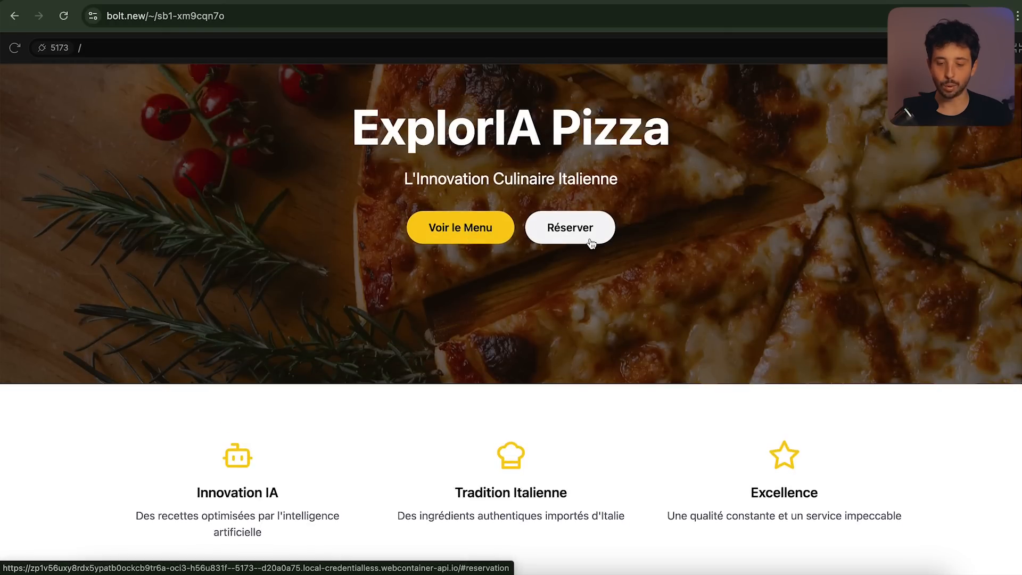
pyautogui.scroll(5, 591, 235)
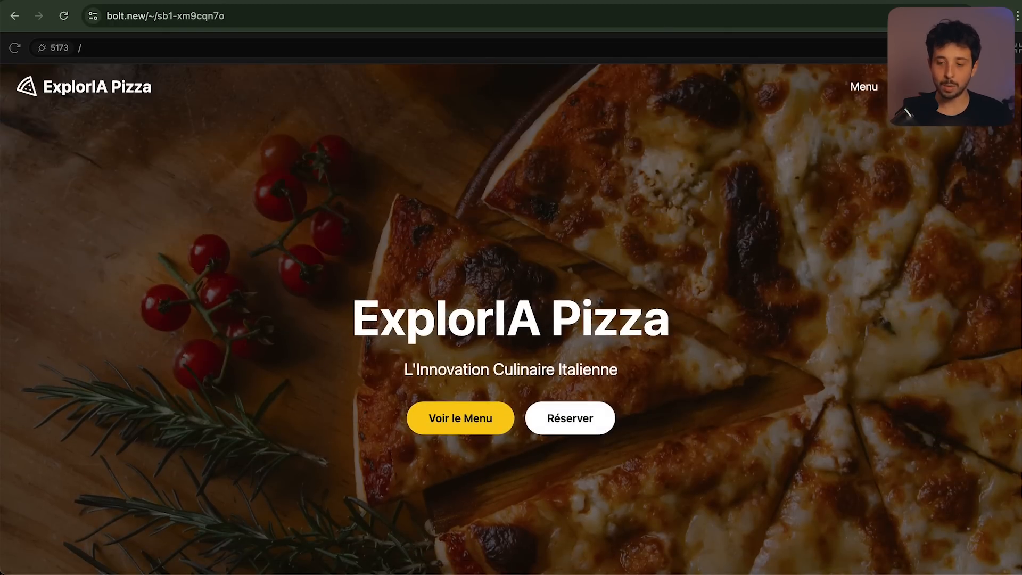
pyautogui.press('Escape')
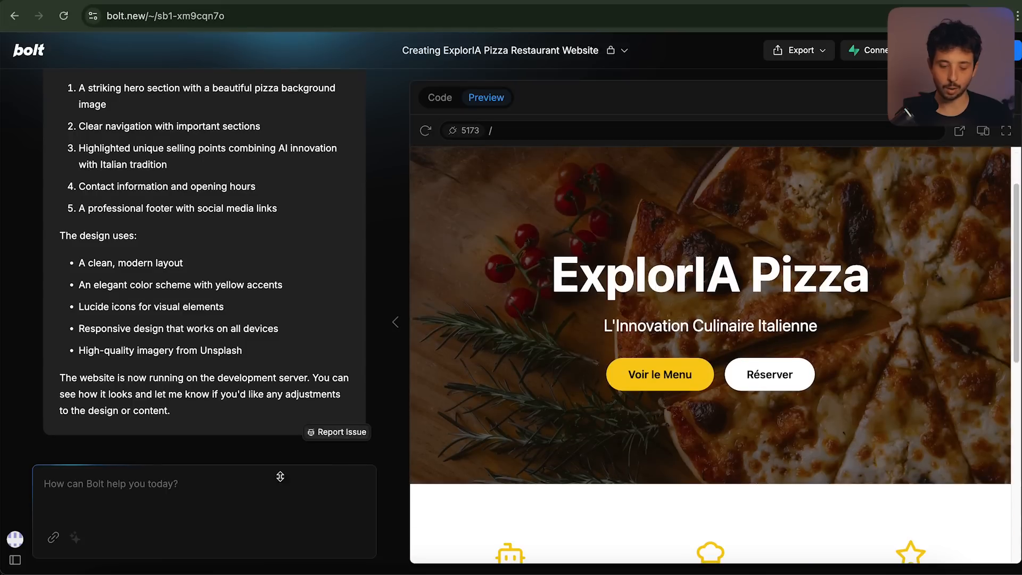
# Ask Bolt to add menu pages with 'Fais moi des pages pour les menus'
pyautogui.click(228, 502)
pyautogui.write('Fais moi des pages pour les menus')
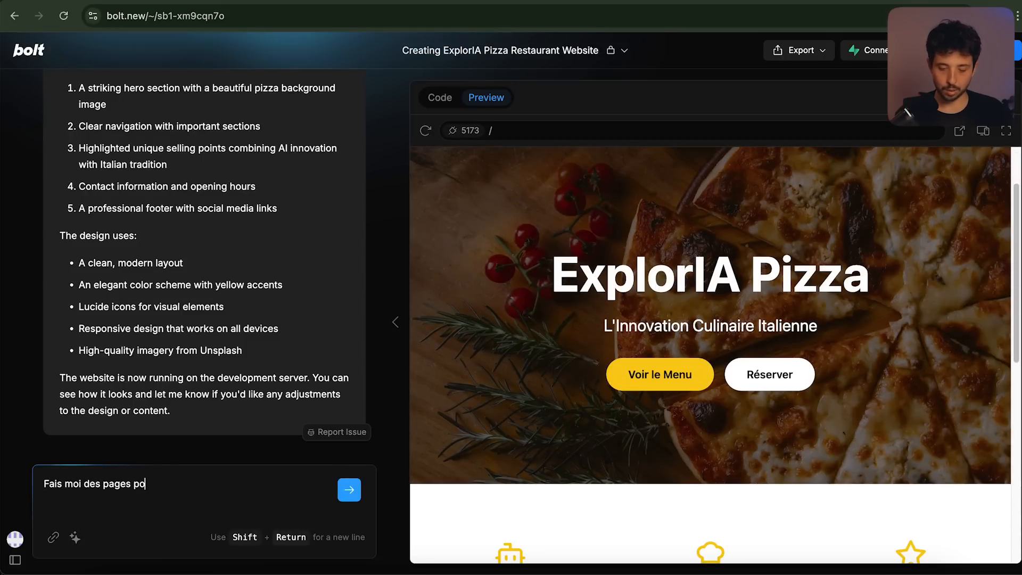
pyautogui.press('Return')
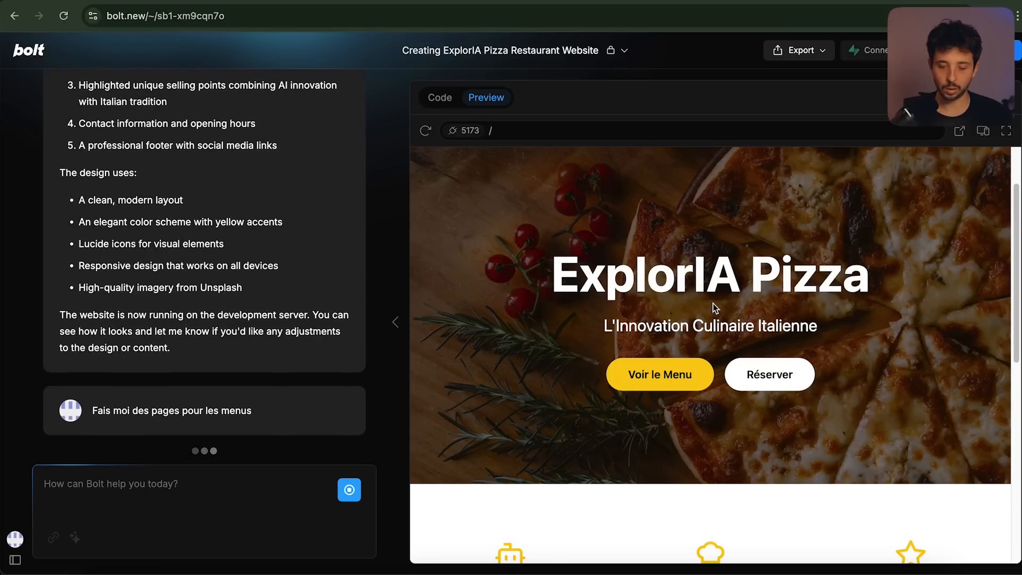
# Test the Menu, Accueil and Contact links in the site preview
pyautogui.scroll(-2, 713, 304)
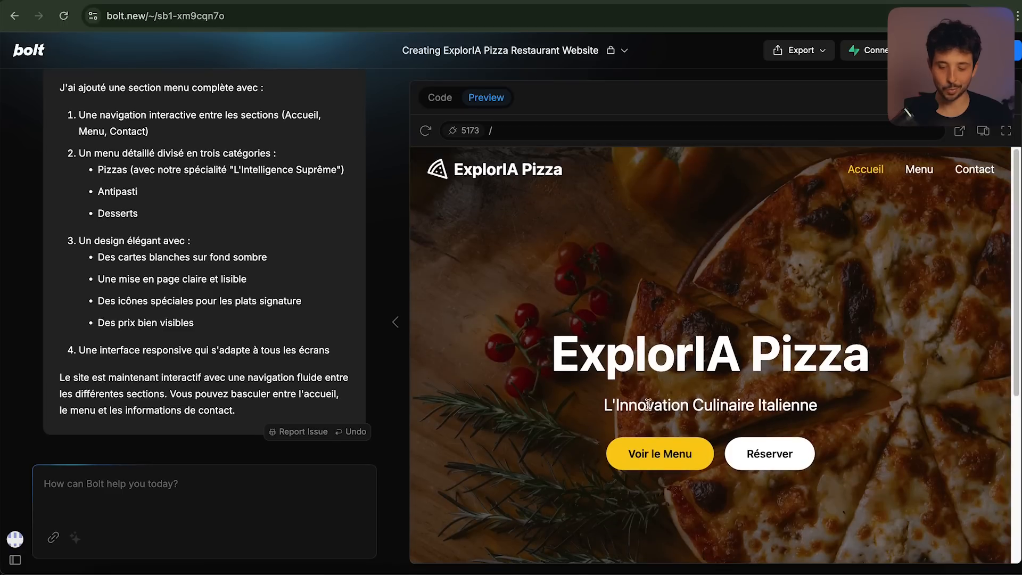
pyautogui.click(649, 454)
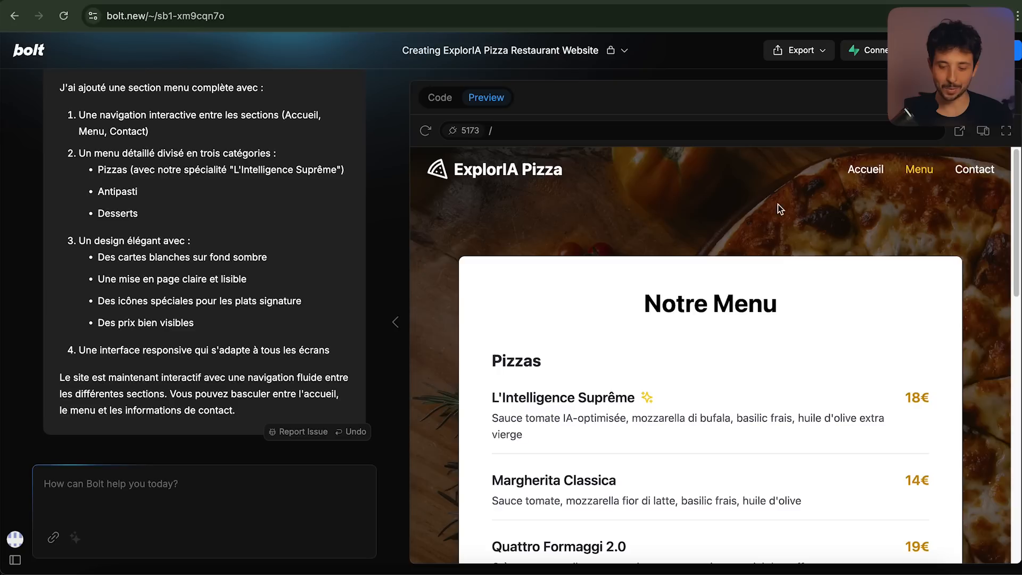
pyautogui.click(853, 178)
pyautogui.click(922, 173)
pyautogui.click(975, 169)
pyautogui.scroll(-10, 912, 190)
pyautogui.scroll(10, 912, 191)
pyautogui.click(916, 166)
pyautogui.click(863, 178)
pyautogui.scroll(-3, 710, 271)
pyautogui.scroll(3, 677, 343)
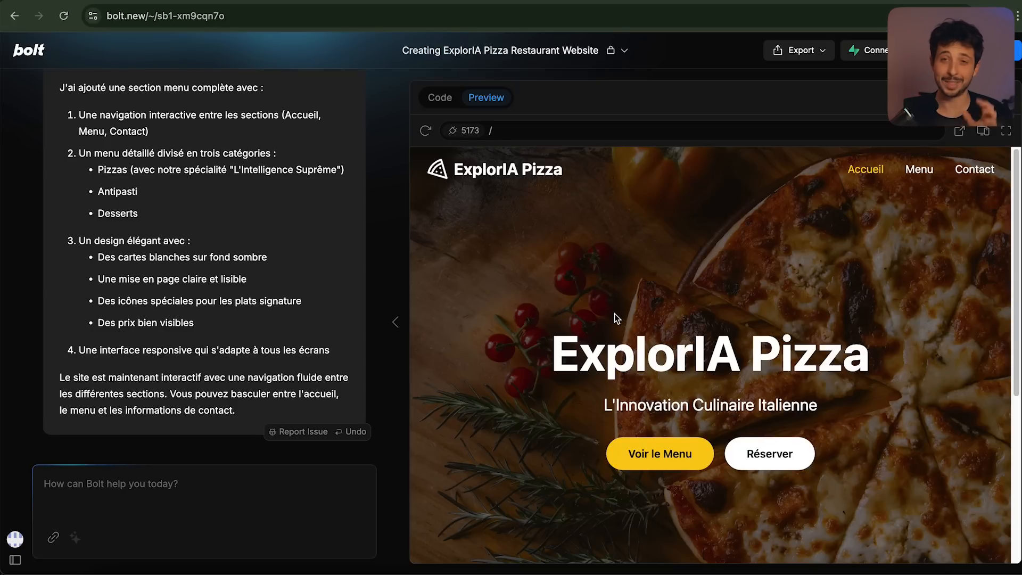
pyautogui.click(370, 2)
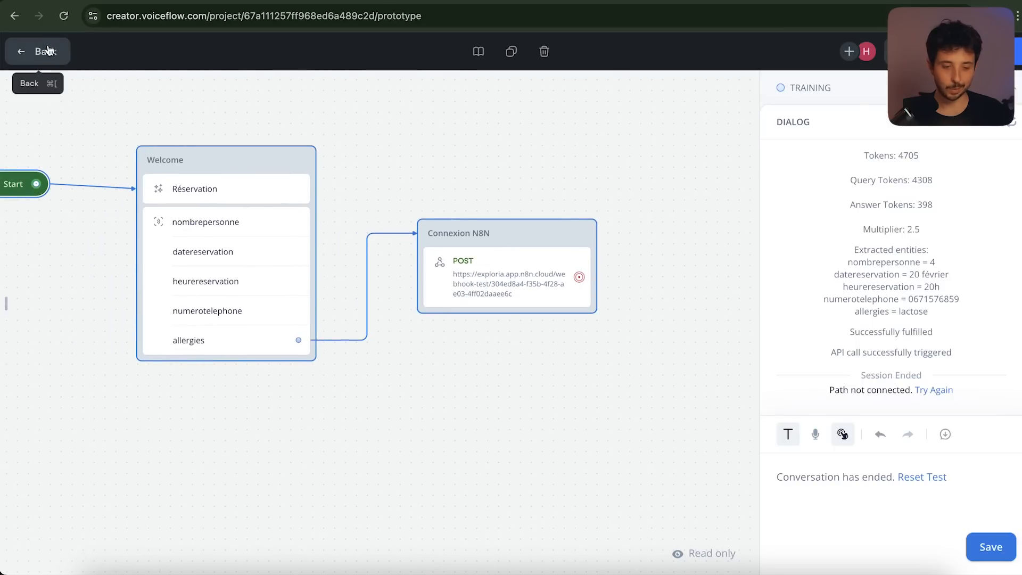
# Leave the prototype test and go via Analytics to the Agent Réservation publish page
pyautogui.click(47, 48)
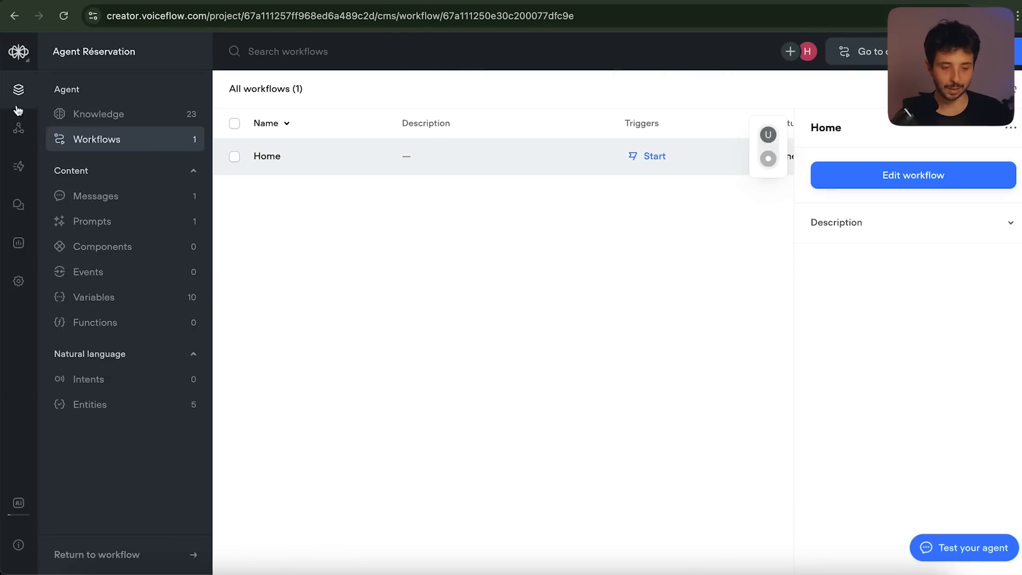
pyautogui.click(18, 243)
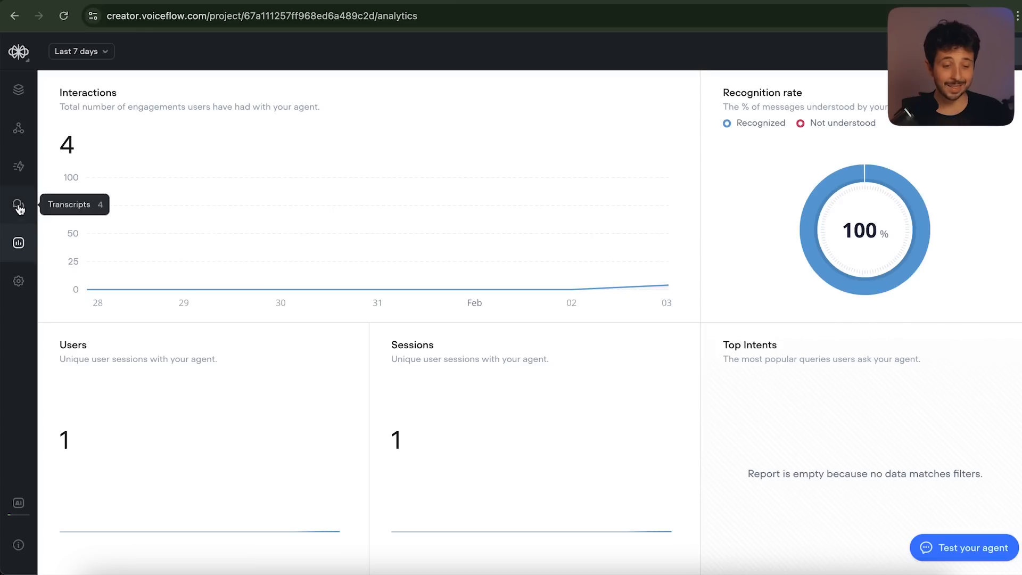
pyautogui.click(19, 167)
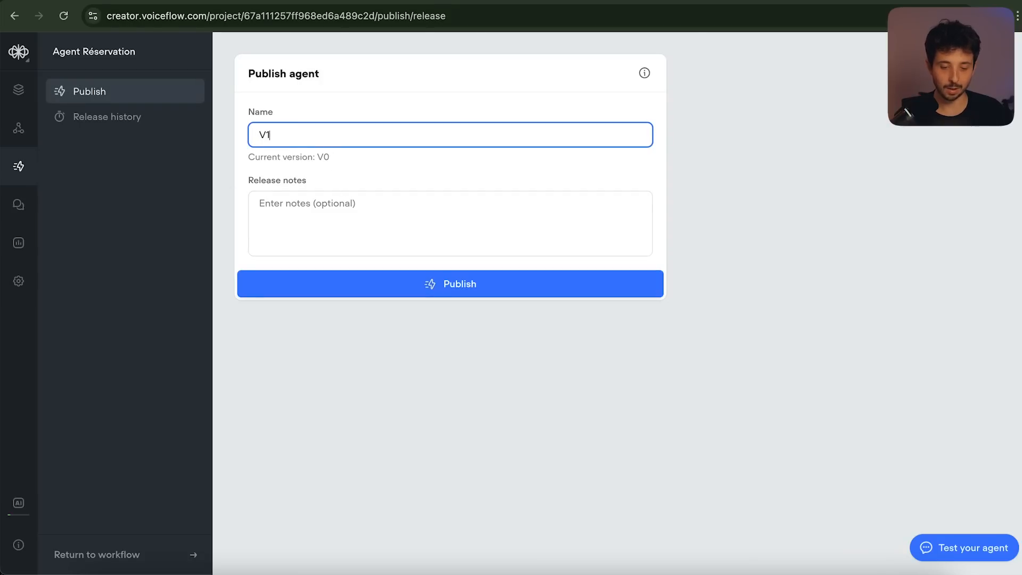
# Publish the agent as V1 and copy its website widget code with private mode off
pyautogui.click(438, 288)
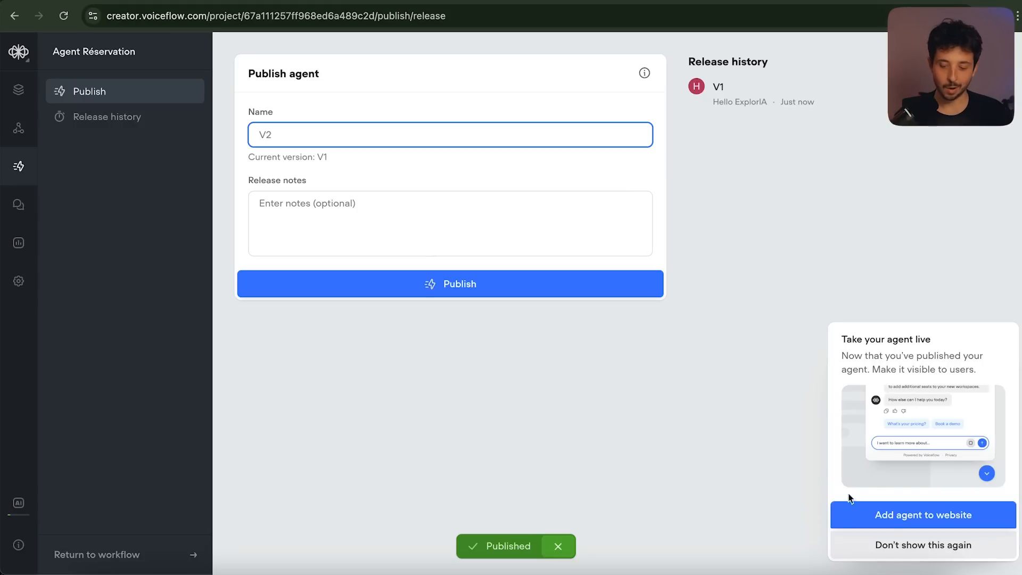
pyautogui.click(885, 517)
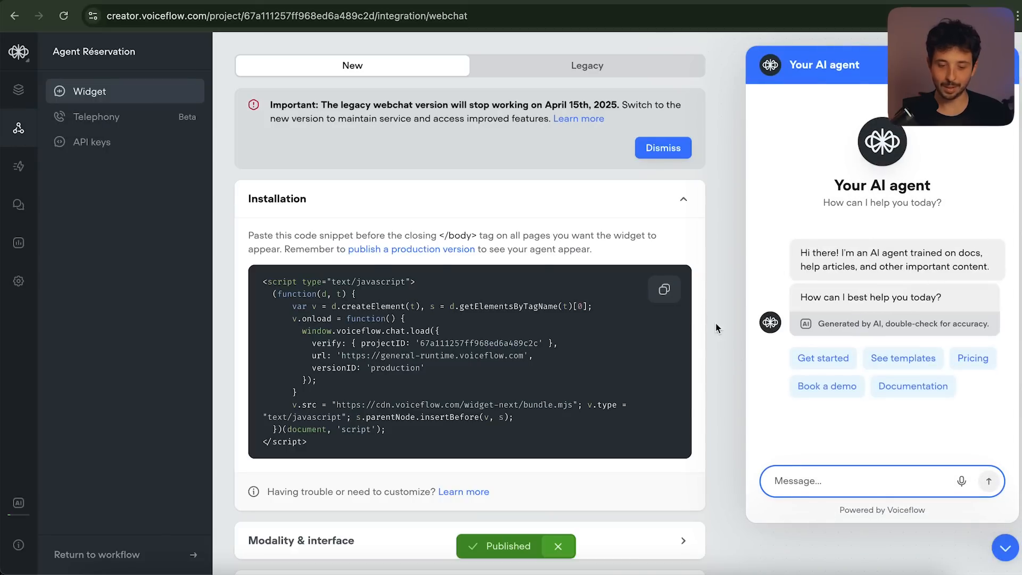
pyautogui.click(665, 296)
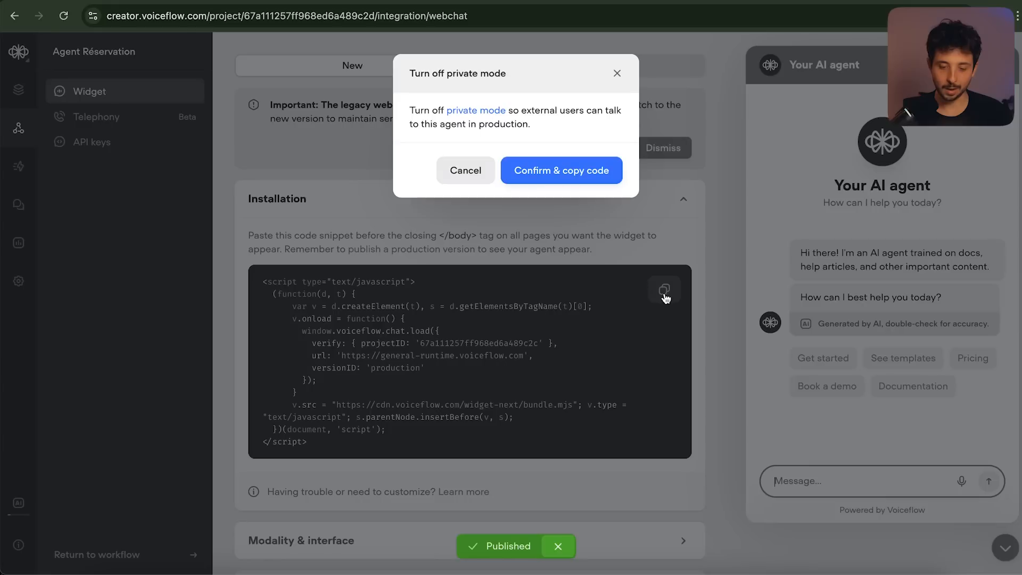
pyautogui.click(575, 170)
pyautogui.scroll(-1, 544, 365)
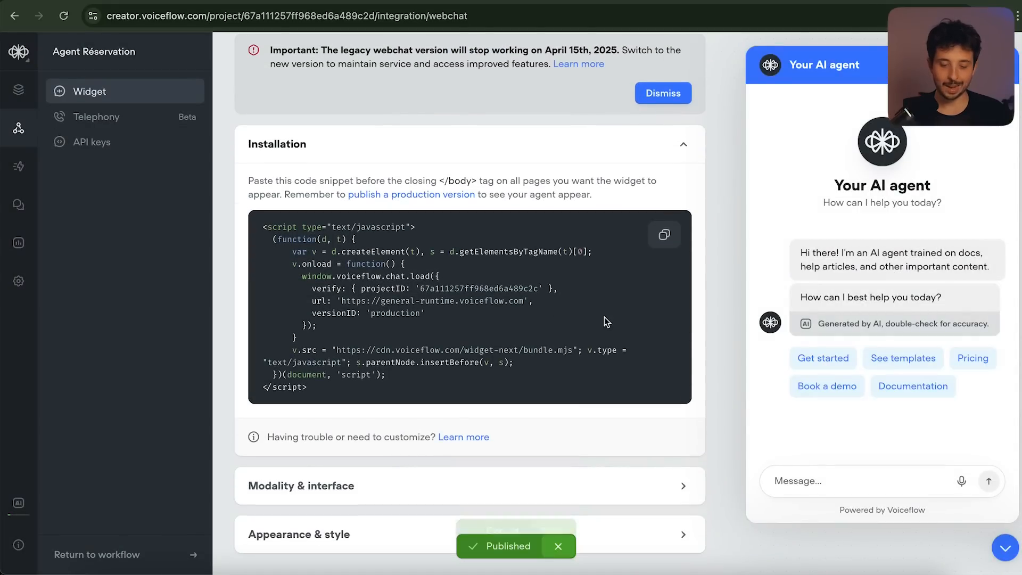
# Ask Bolt 'Ajoute ce chatbot' with the pasted Voiceflow widget code
pyautogui.click(835, 1)
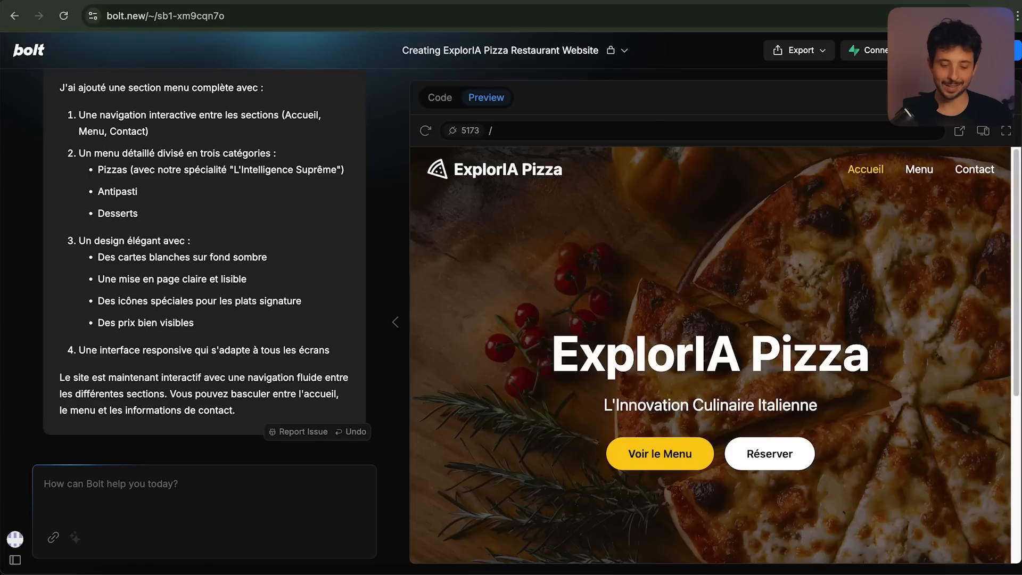
pyautogui.click(188, 486)
pyautogui.write('Ajoute ce chatbot')
pyautogui.hotkey('shift', 'Return')
pyautogui.hotkey('shift', 'Return')
pyautogui.press('super+v')
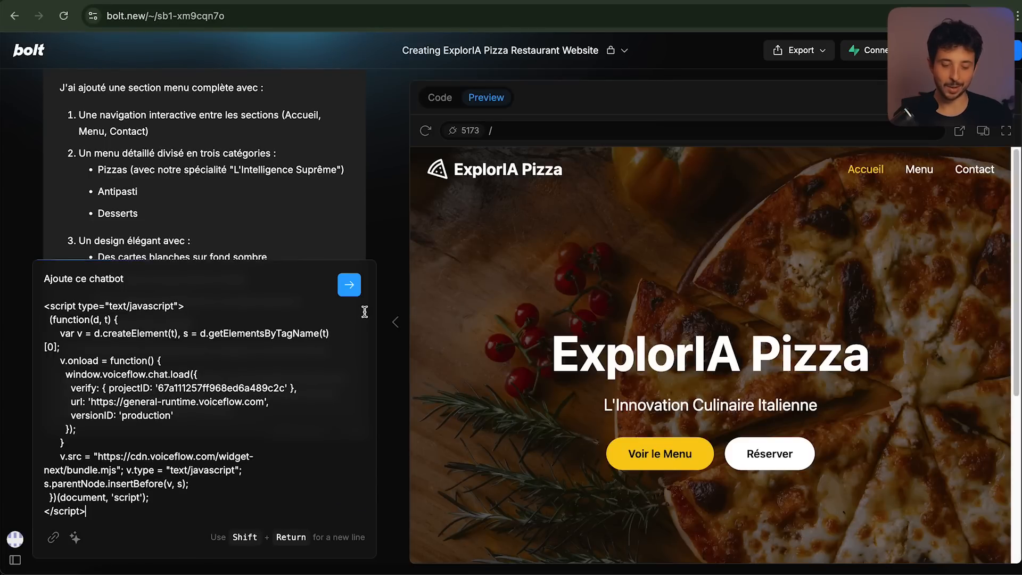
pyautogui.click(349, 286)
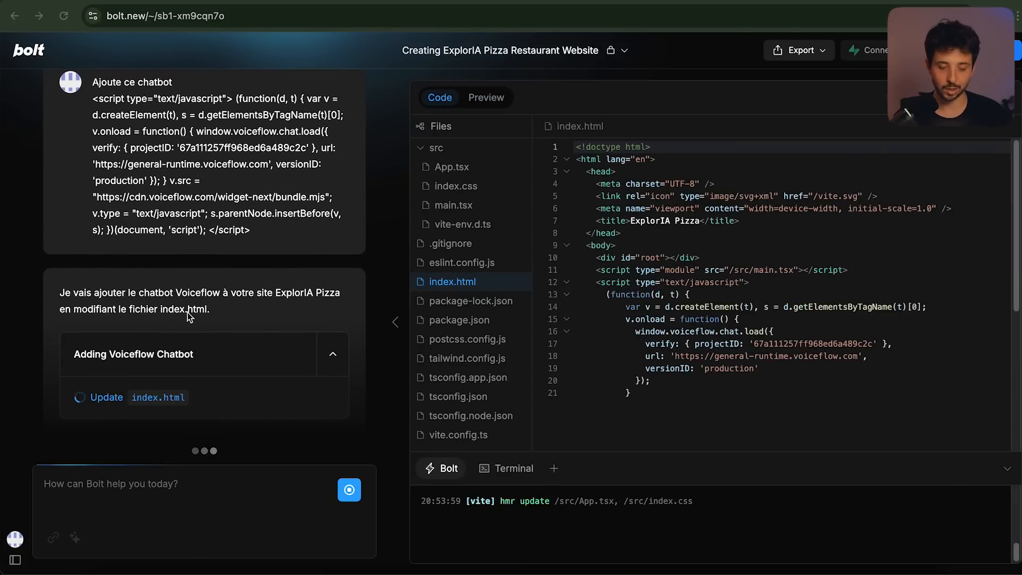
# Show the site preview full-screen and open its reservation chat
pyautogui.scroll(-3, 865, 468)
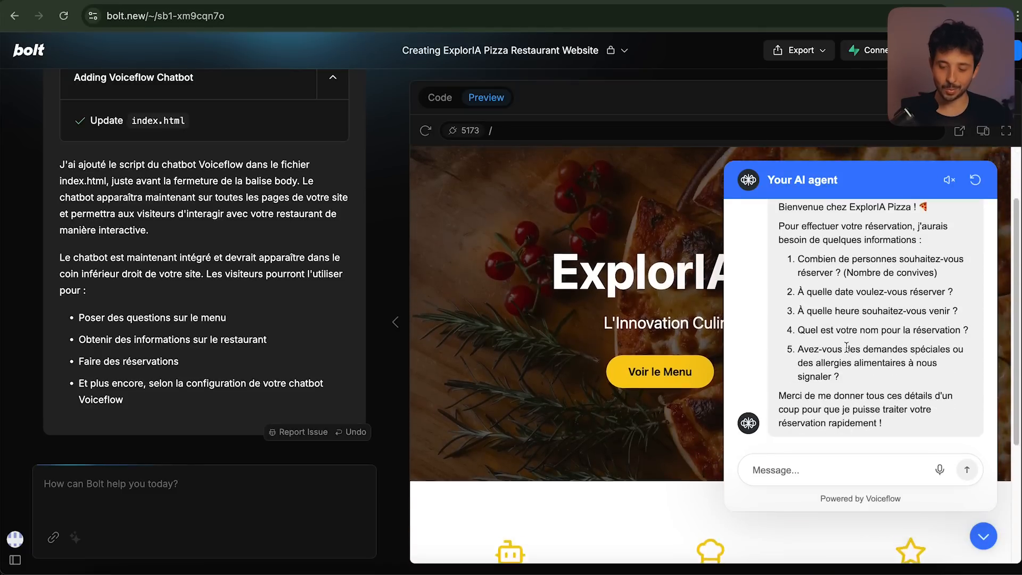
pyautogui.scroll(-1, 847, 347)
pyautogui.scroll(3, 853, 321)
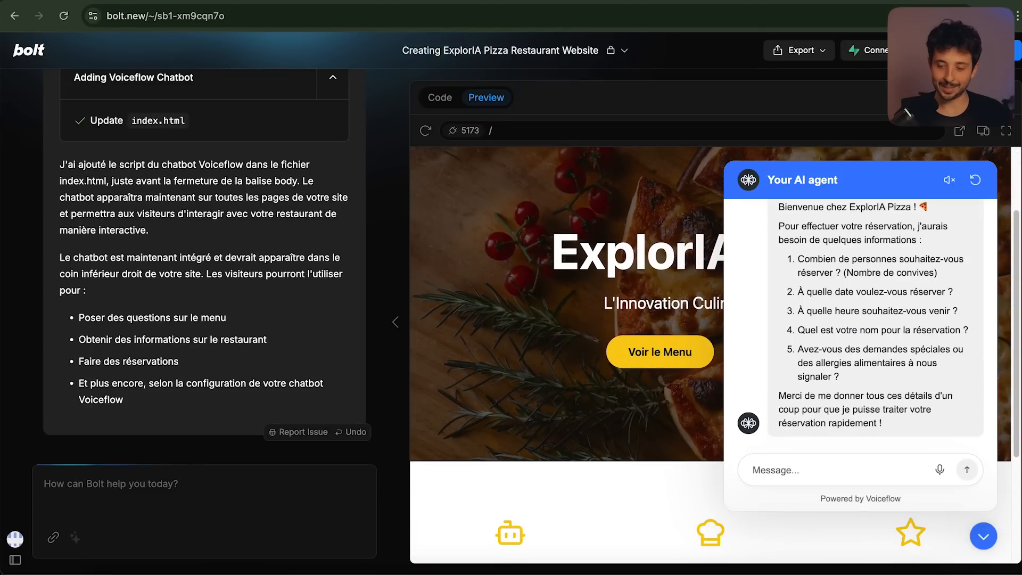
pyautogui.click(1006, 130)
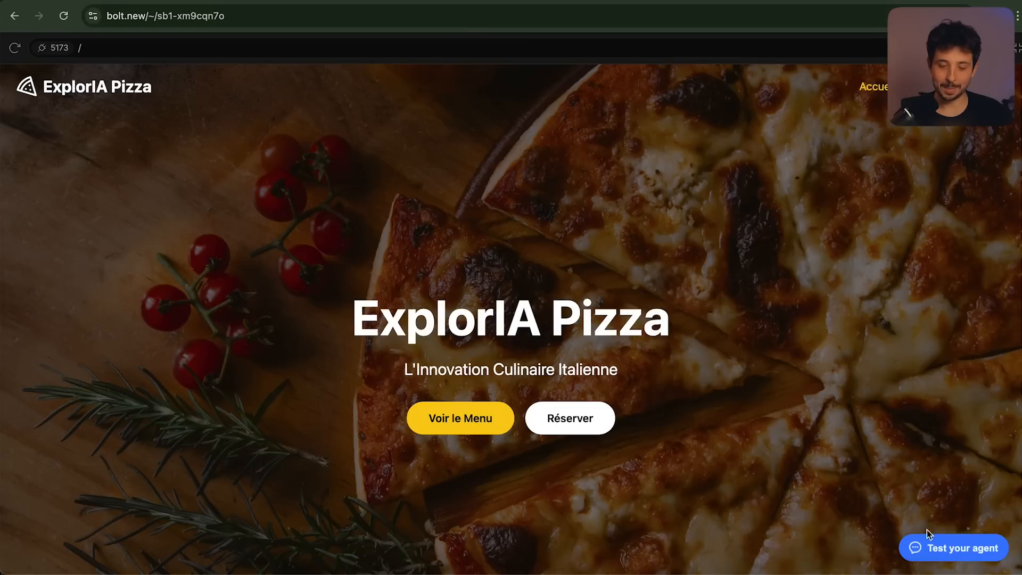
pyautogui.click(929, 541)
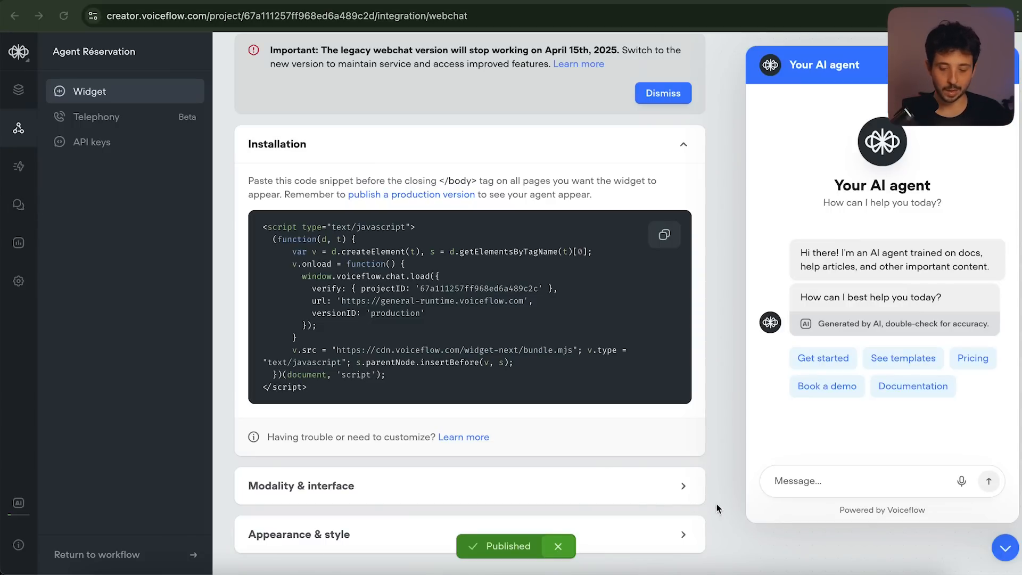
# Set the chat widget's primary colour to red (#FF3838) under Appearance & style
pyautogui.click(683, 485)
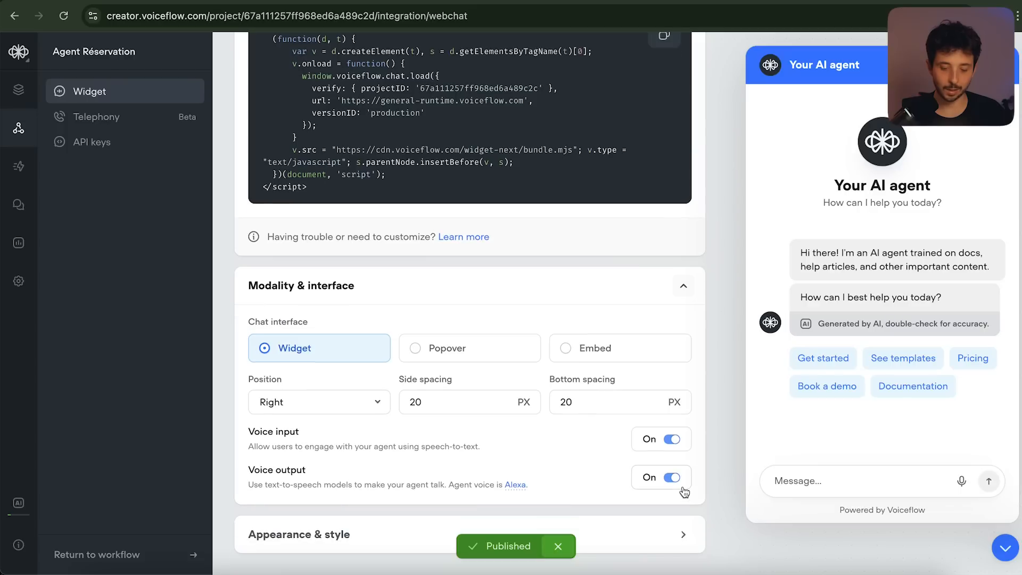
pyautogui.click(680, 533)
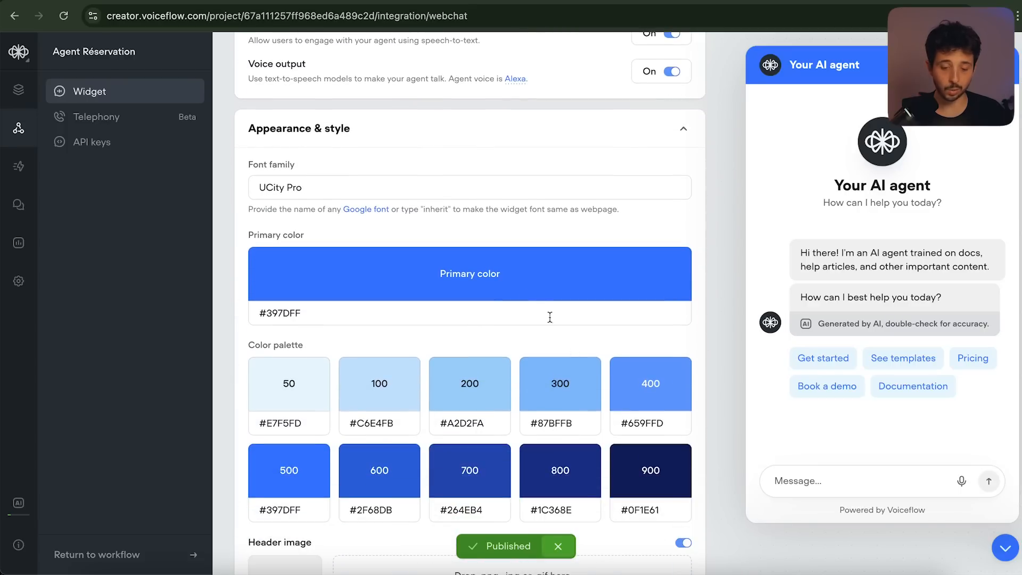
pyautogui.click(486, 276)
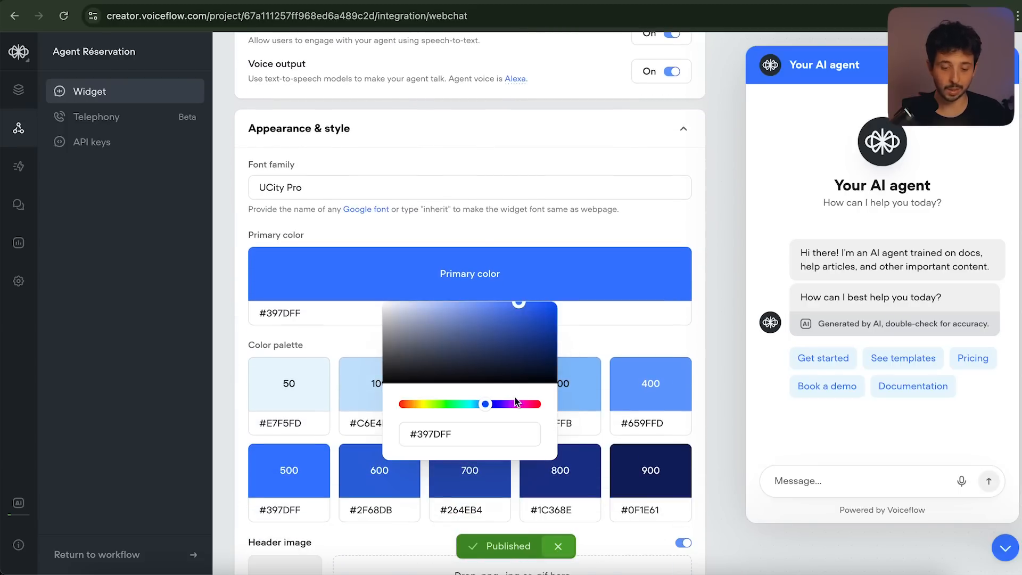
pyautogui.moveTo(515, 403); pyautogui.dragTo(525, 404)
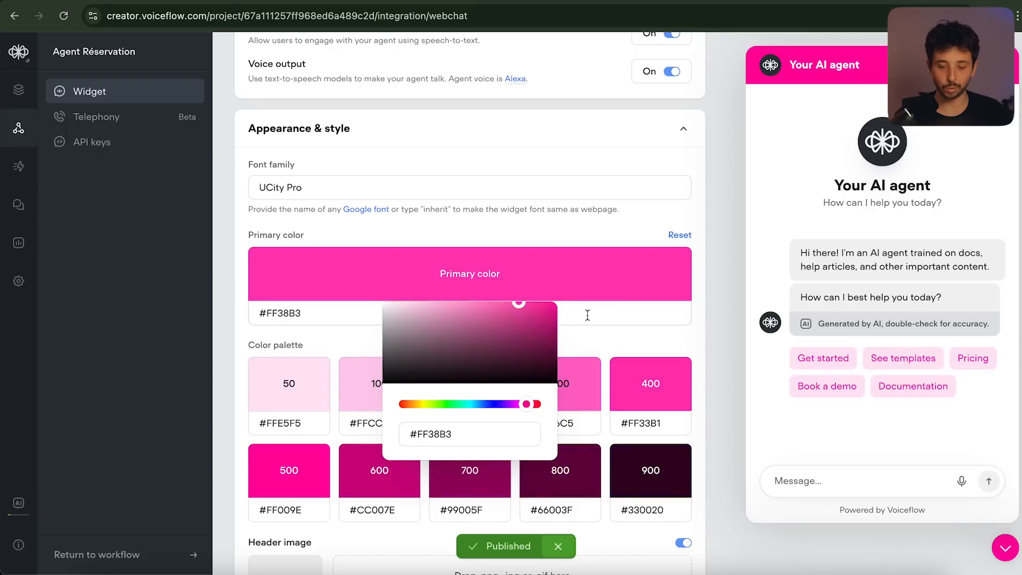
pyautogui.moveTo(438, 402); pyautogui.dragTo(398, 404)
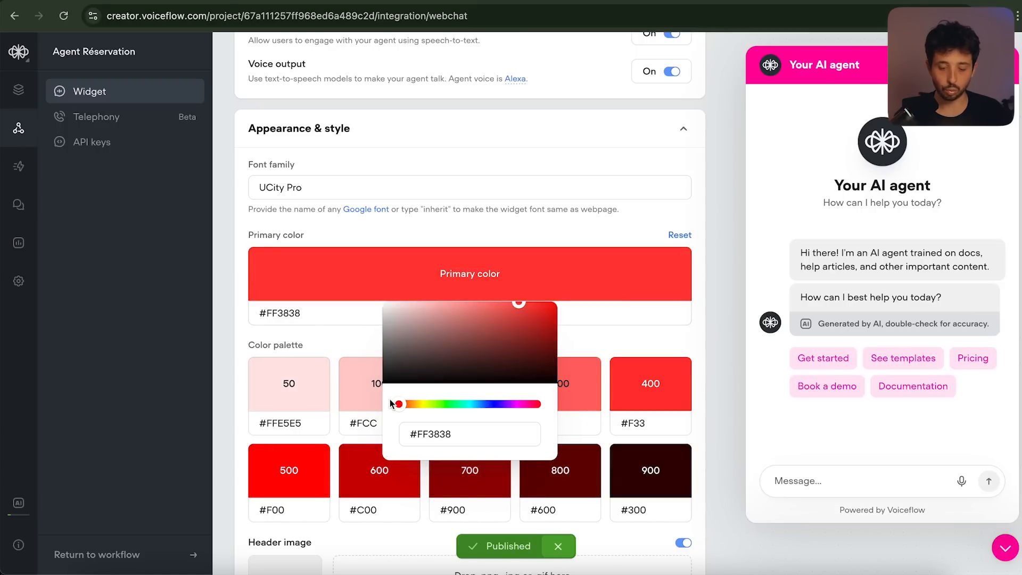
pyautogui.click(632, 305)
pyautogui.scroll(-8, 266, 383)
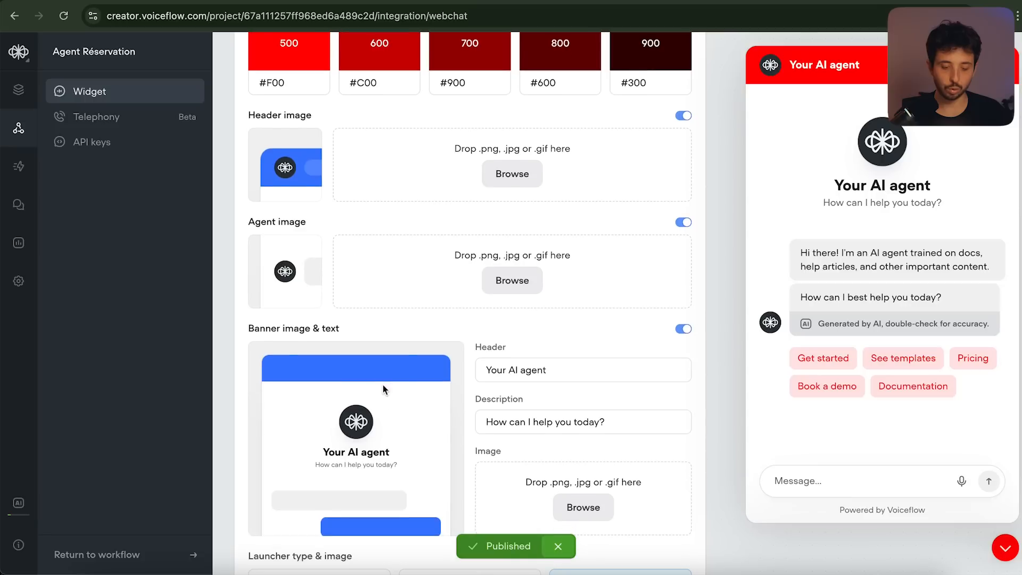
# Change the widget banner header from 'Your AI agent' to 'Pizzeria ExplorIA'
pyautogui.moveTo(834, 192); pyautogui.dragTo(961, 190)
pyautogui.click(878, 187)
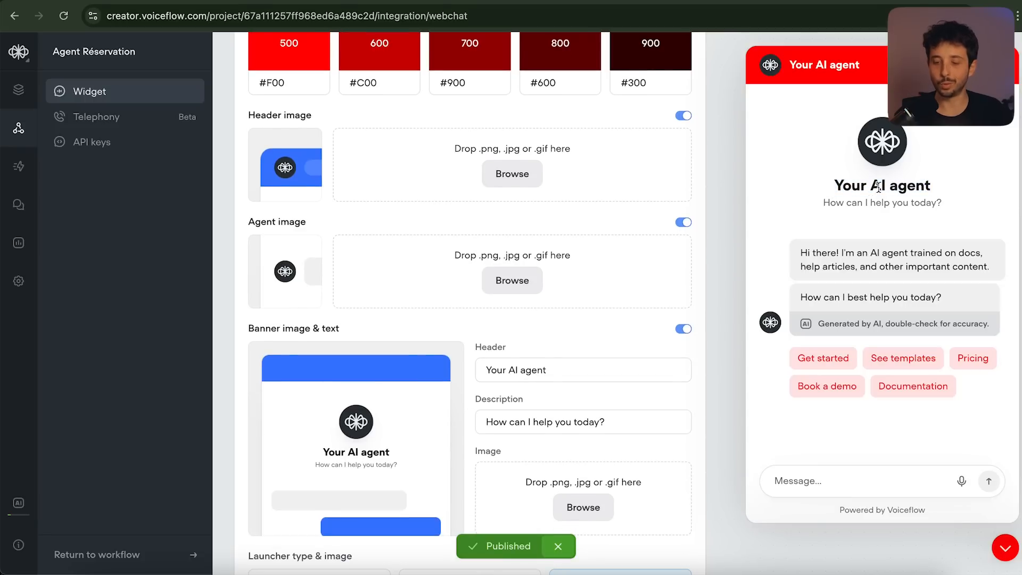
pyautogui.tripleClick(537, 372)
pyautogui.write('Pizzeria ExplorIA')
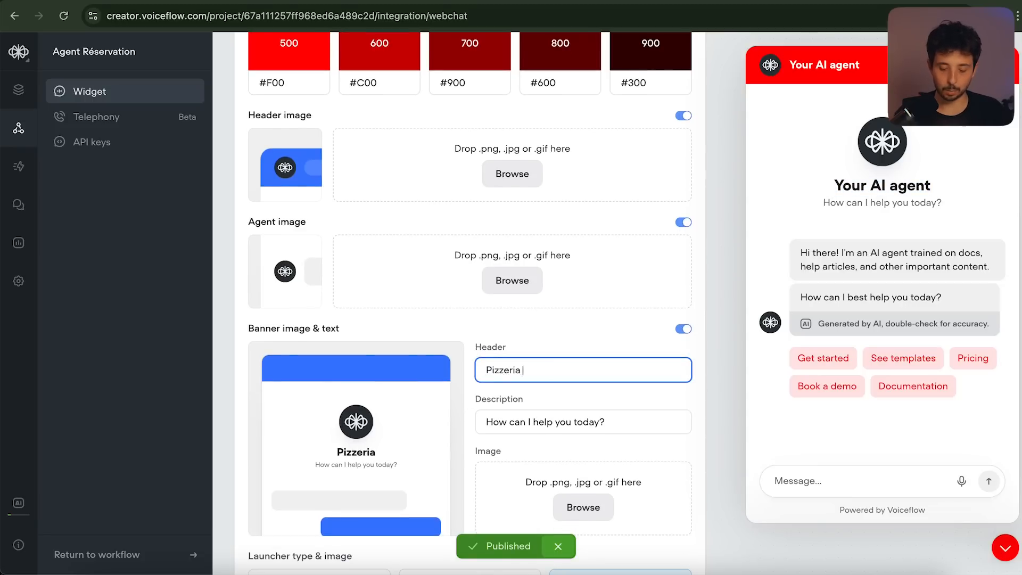
pyautogui.scroll(-3, 536, 374)
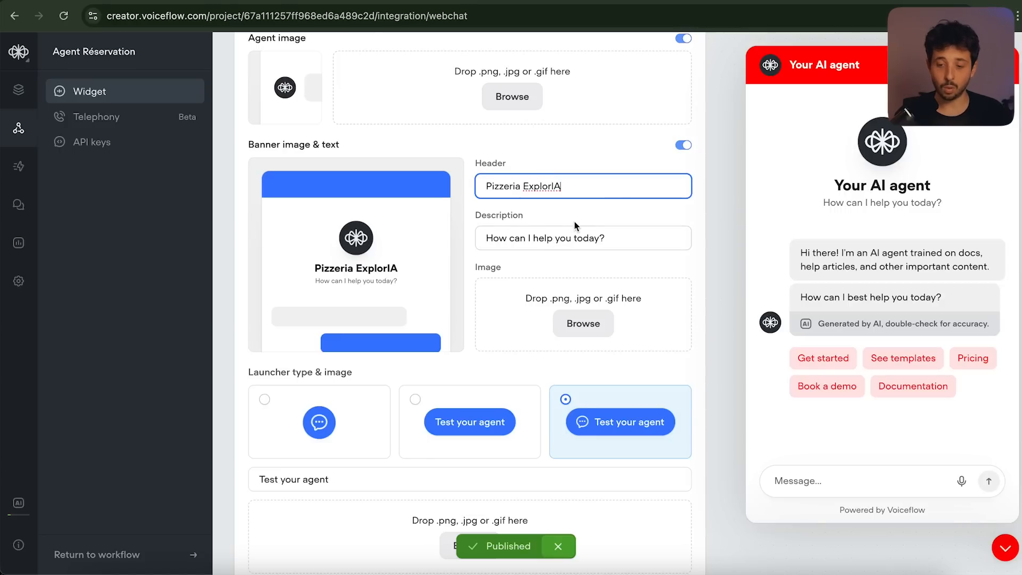
pyautogui.click(873, 0)
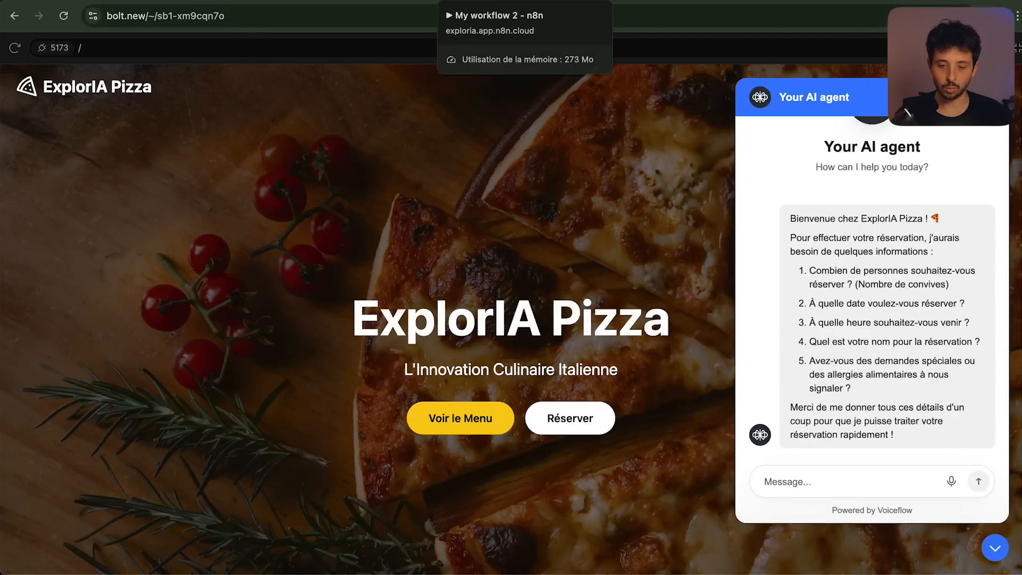
# Start the n8n test run and request a chat booking for 4 on 22 février at 20h
pyautogui.click(479, 1)
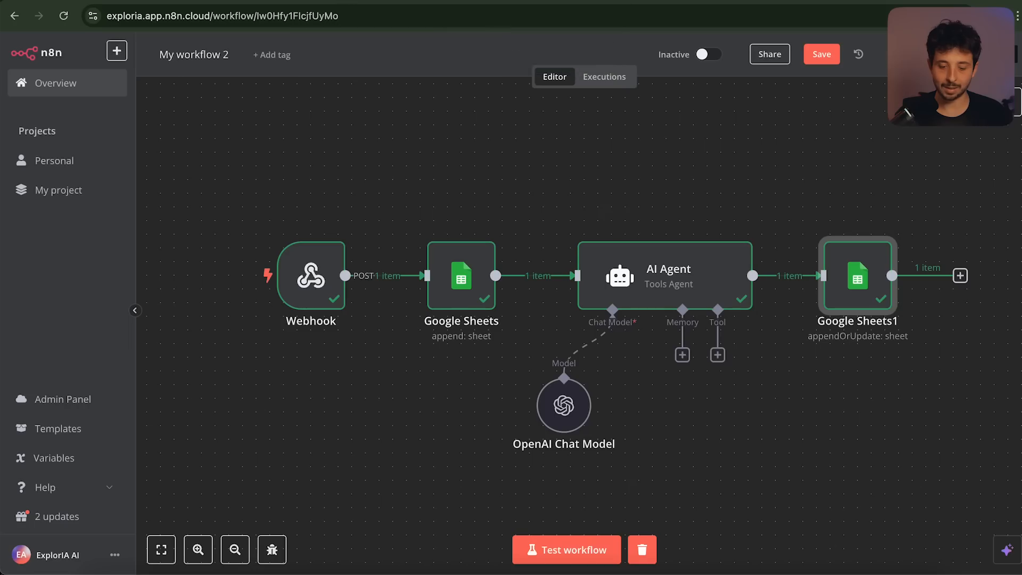
pyautogui.click(565, 558)
pyautogui.click(867, 1)
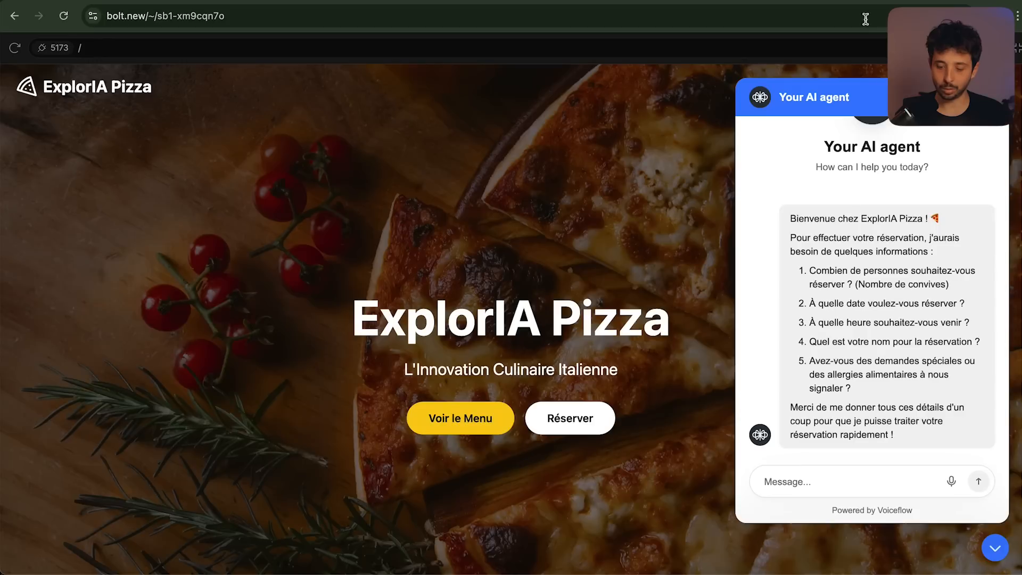
pyautogui.click(830, 483)
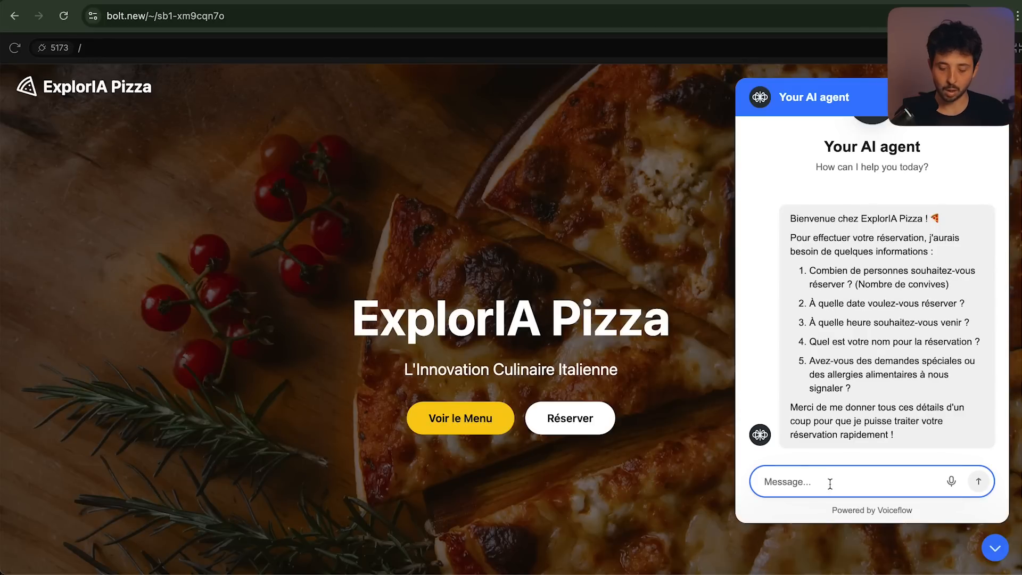
pyautogui.write('Je veux réserver pour ')
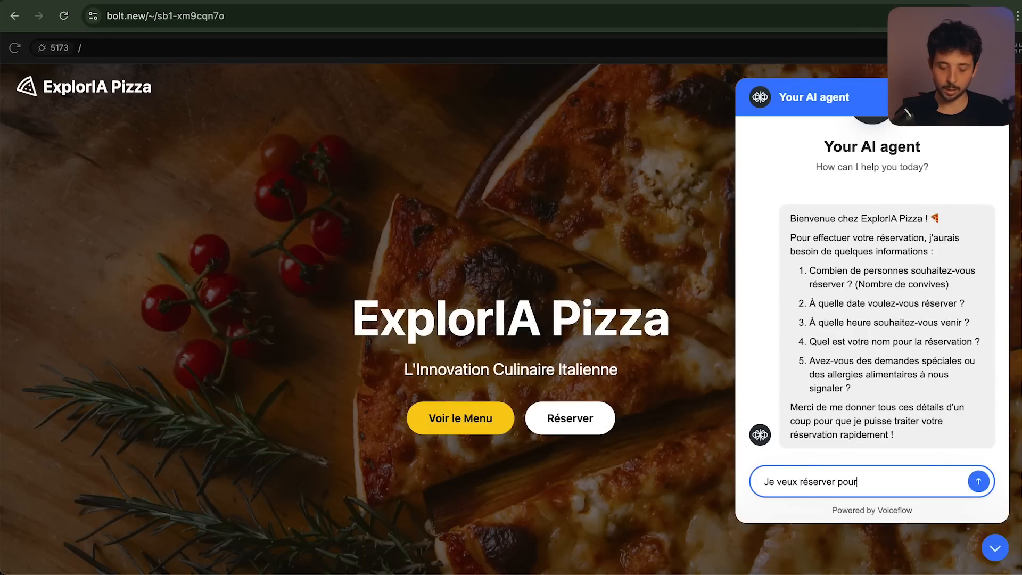
pyautogui.write('4 personnes le 22 février à 20h. Henri po')
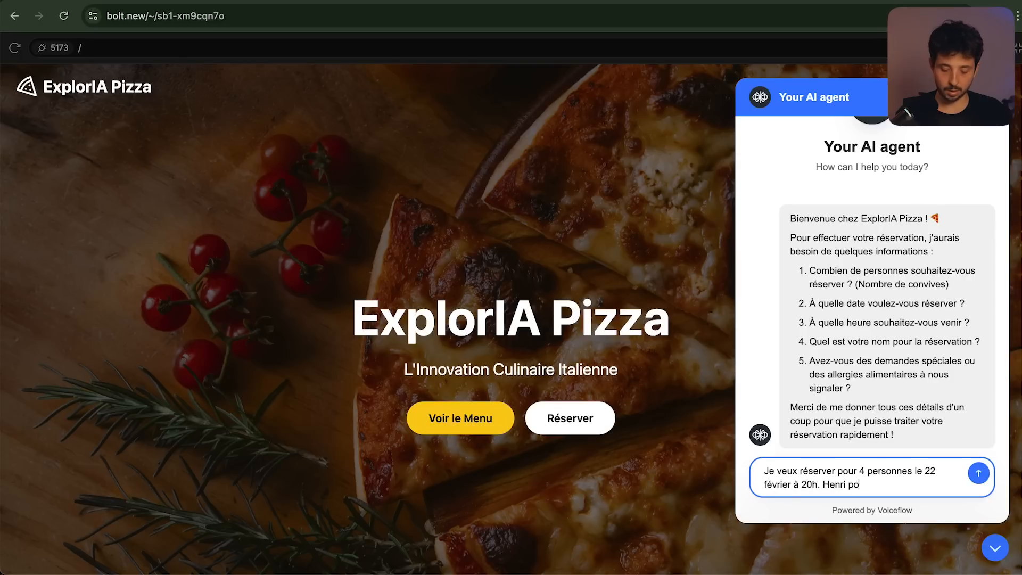
pyautogui.write('ur la réservation et alle')
pyautogui.write('rgique aux arachides')
pyautogui.press('Return')
# Reply to the chatbot with the customer's phone number and check the n8n run
pyautogui.click(812, 473)
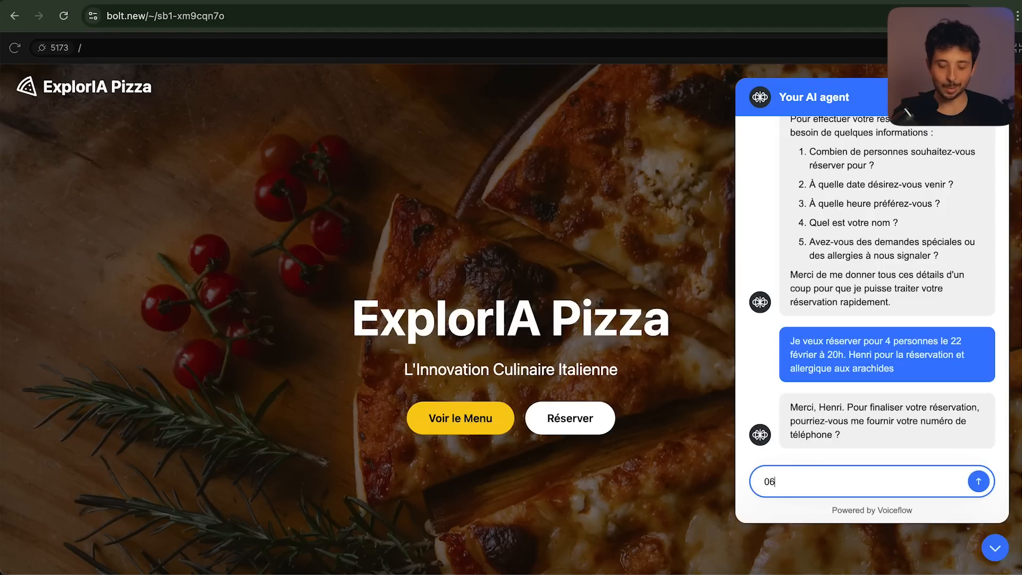
pyautogui.press('Return')
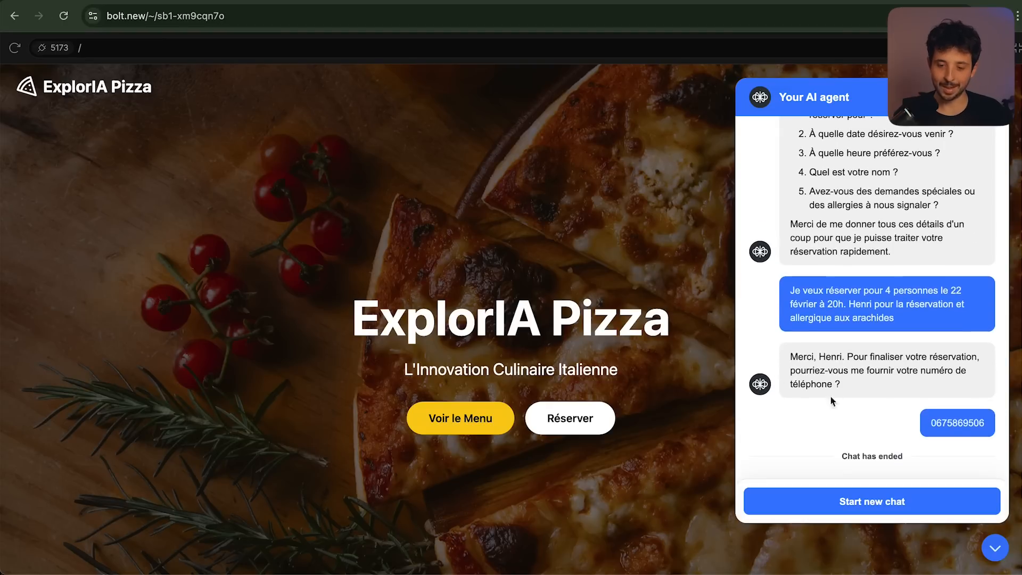
pyautogui.click(511, 1)
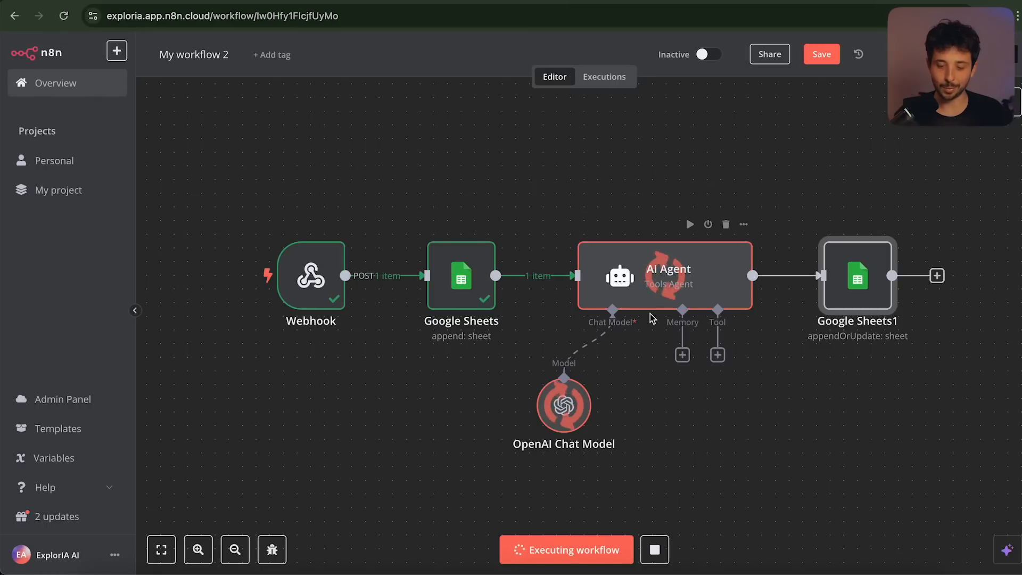
# Widen columns A and B of the Réservation Pizzeria sheet to show full values
pyautogui.click(543, 1)
pyautogui.scroll(-2, 257, 329)
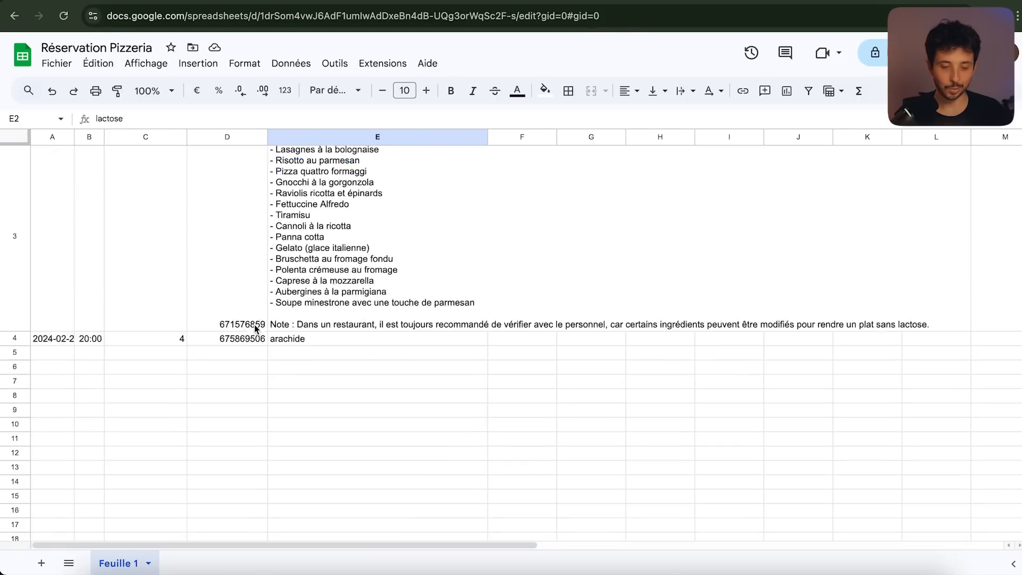
pyautogui.click(76, 137)
pyautogui.moveTo(72, 132); pyautogui.dragTo(151, 137)
# Inspect the arachide allergy in E4, the dish list in E5, and compare with row 2
pyautogui.click(340, 297)
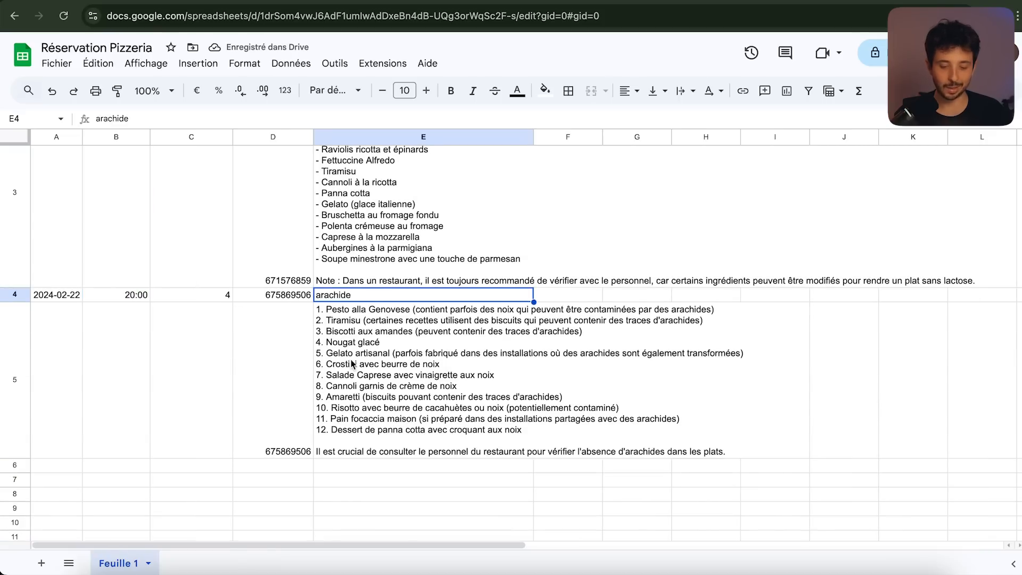
pyautogui.moveTo(285, 395); pyautogui.dragTo(426, 388)
pyautogui.click(433, 386)
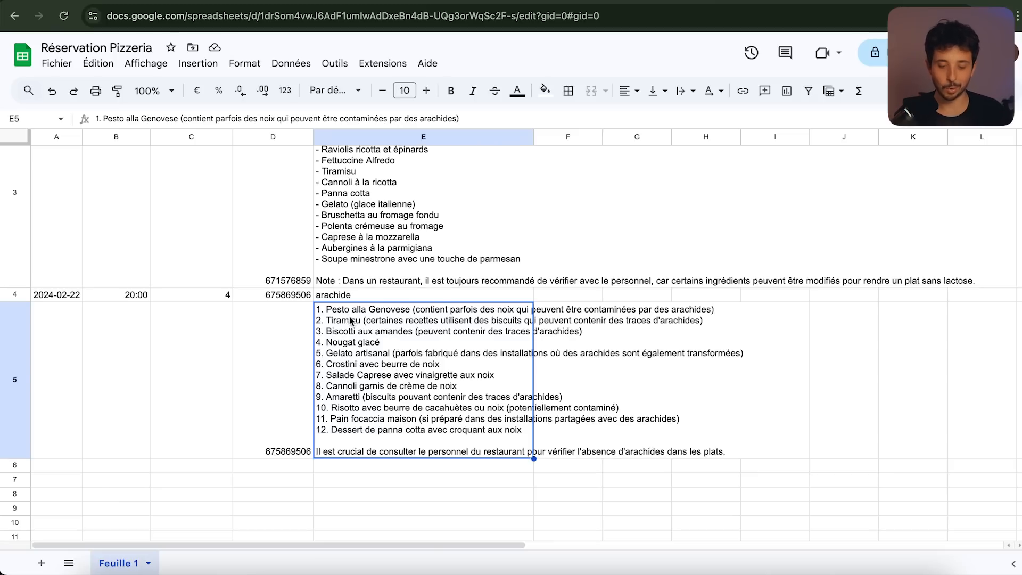
pyautogui.scroll(3, 363, 349)
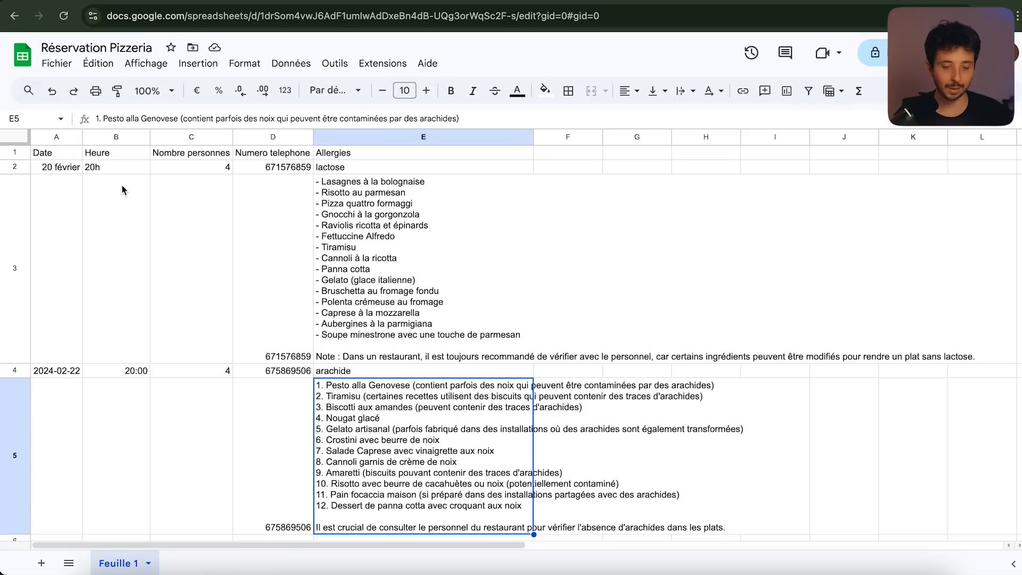
pyautogui.moveTo(66, 168); pyautogui.dragTo(391, 171)
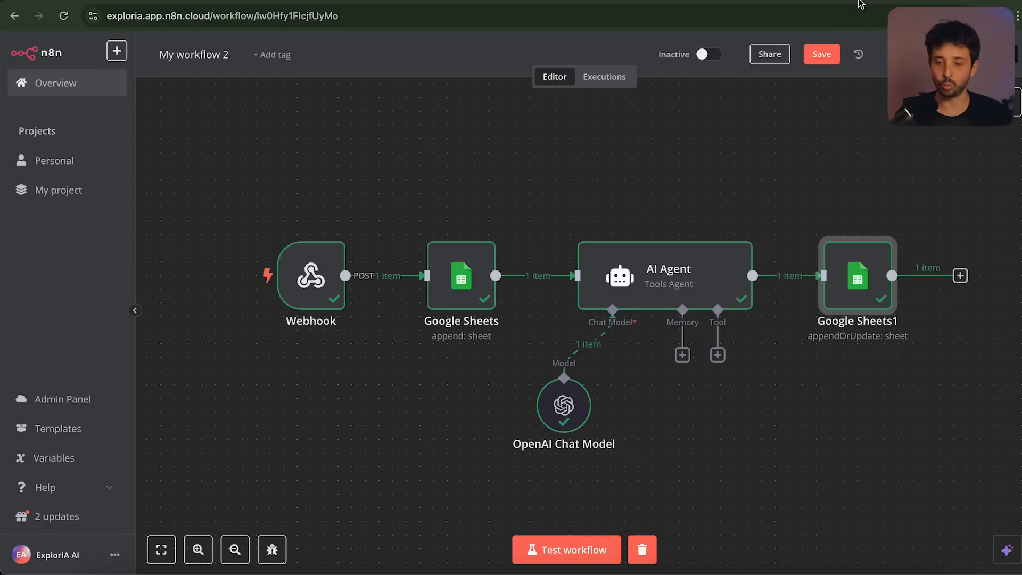
pyautogui.click(858, 1)
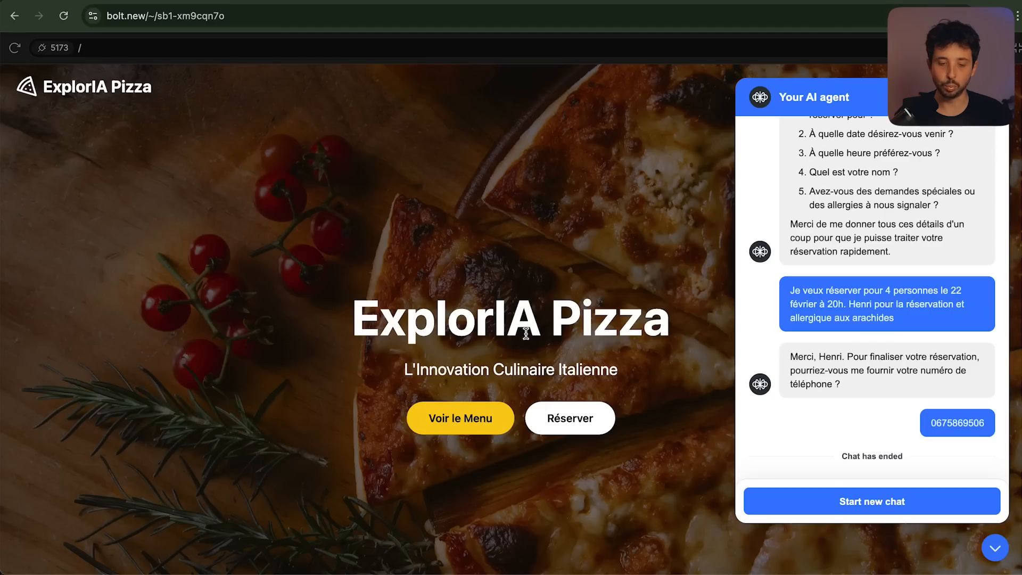